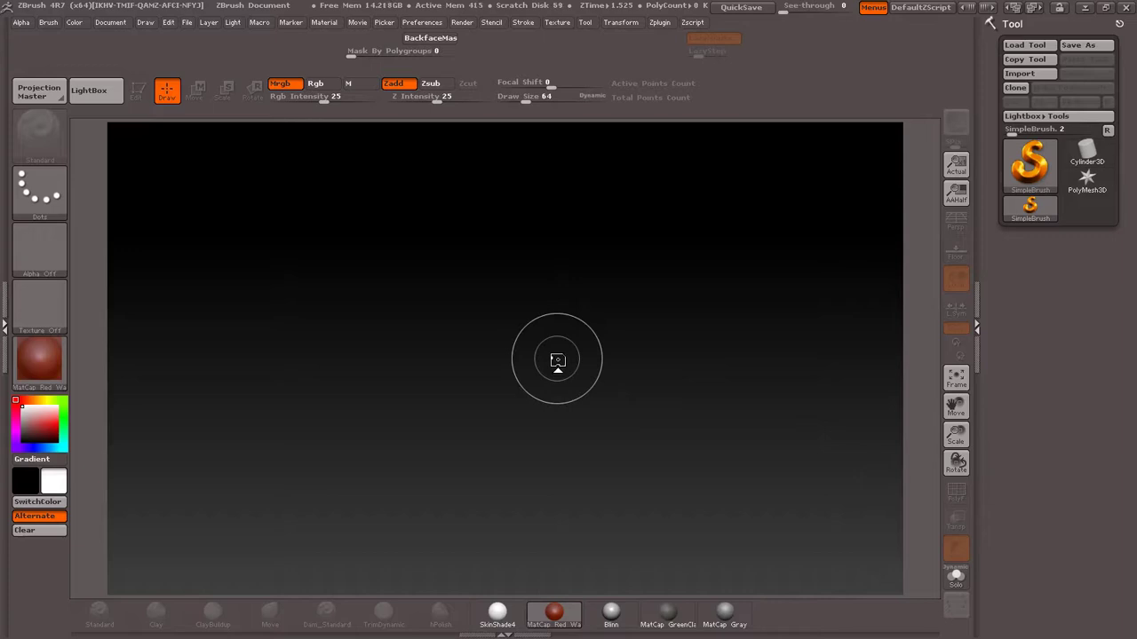
Step: Minimize ZBrush and launch Marvelous Designer from its desktop shortcut
left_click(1085, 8)
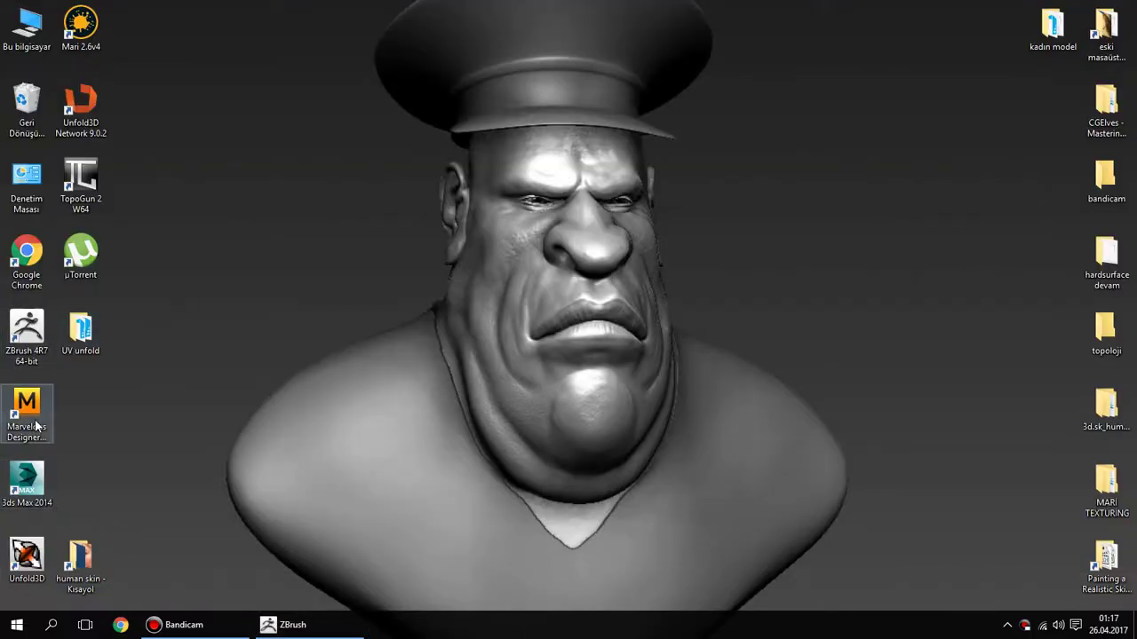
key("Return")
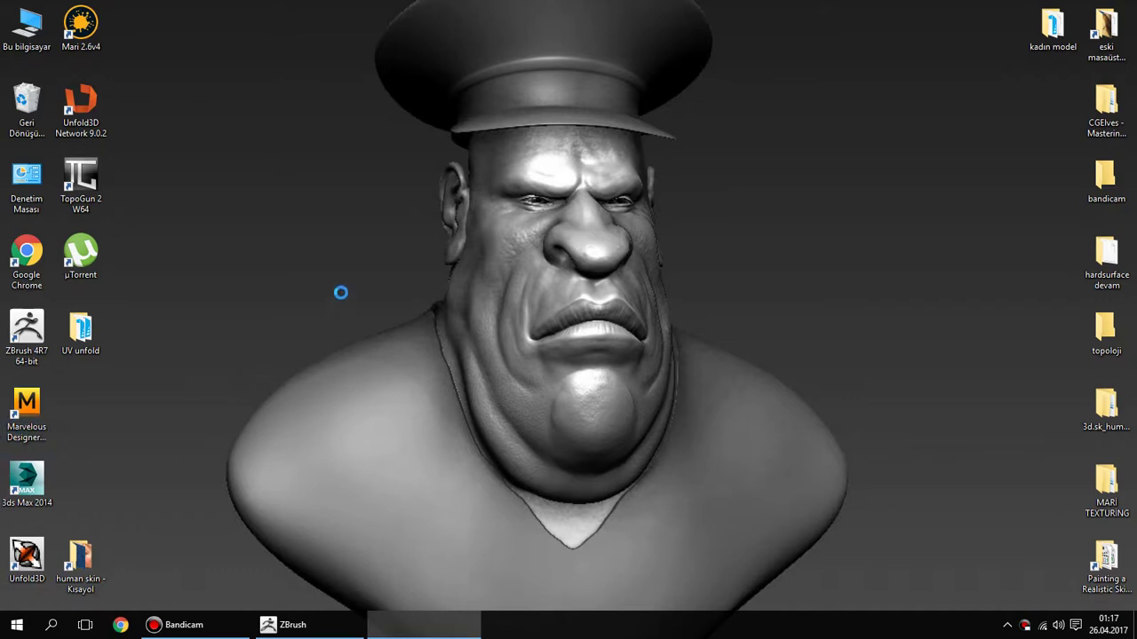
Step: Dismiss Marvelous Designer's project read error and restart notice at startup
left_click(293, 624)
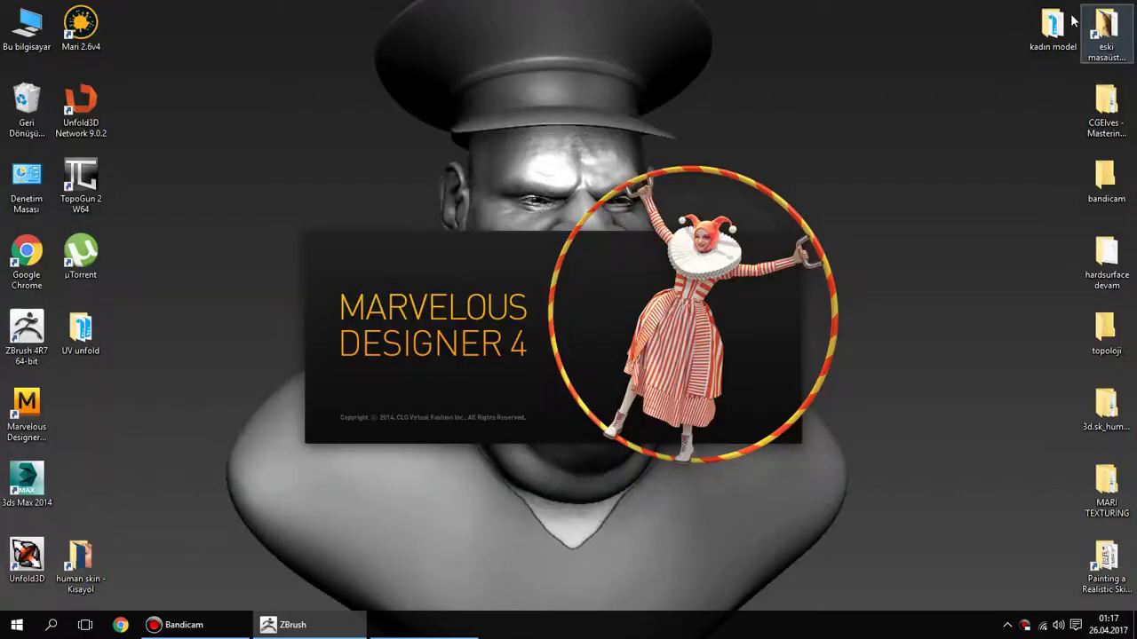
left_click(1085, 7)
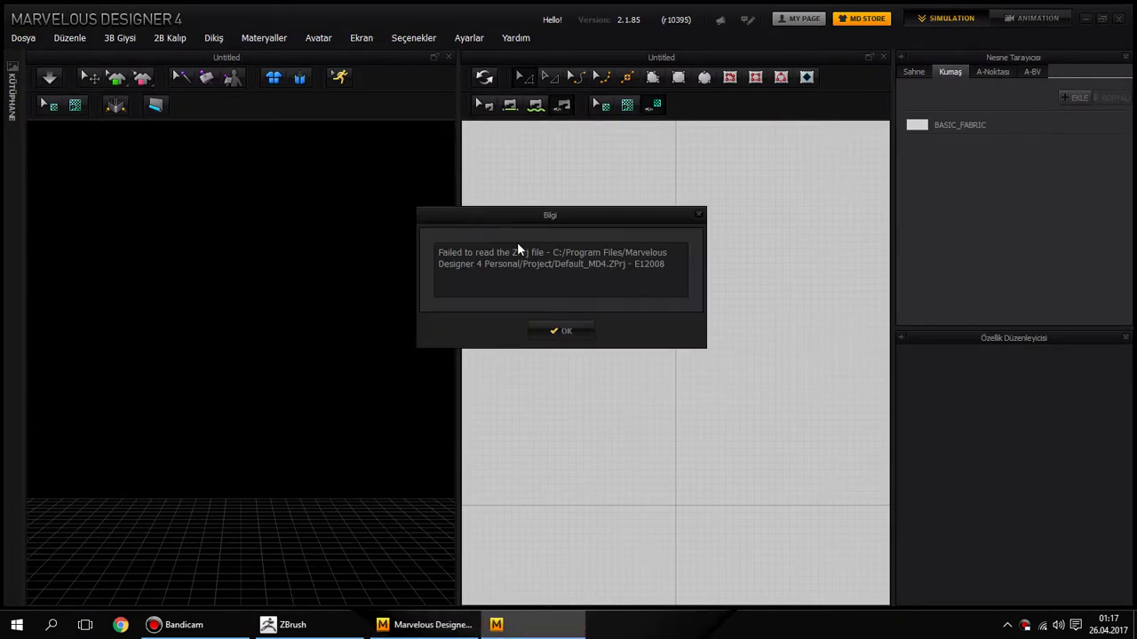
left_click(565, 332)
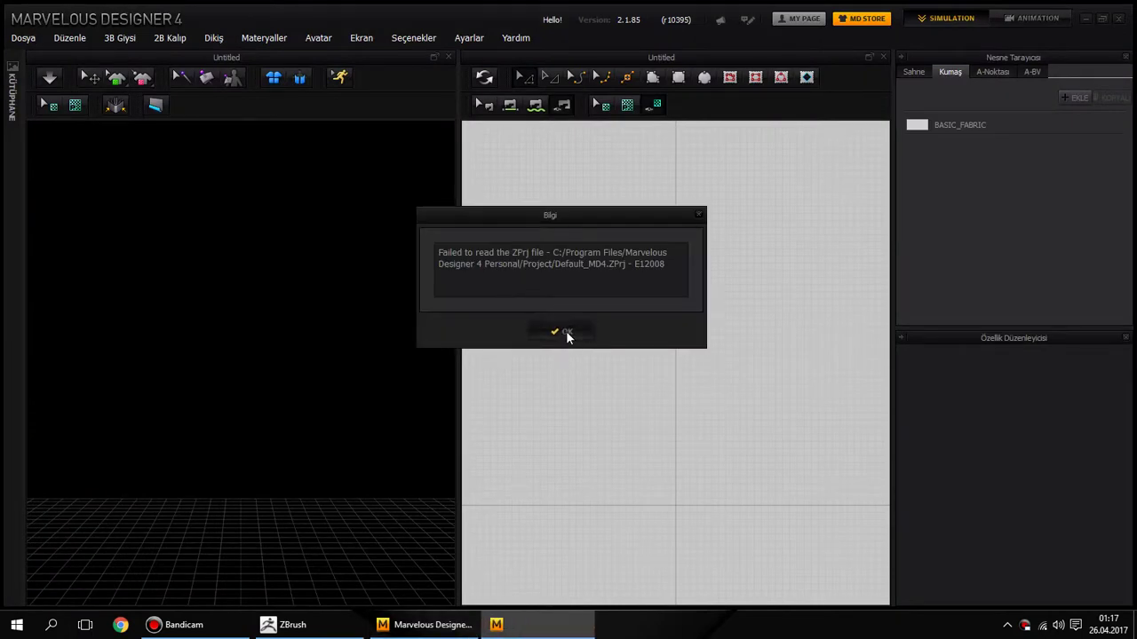
left_click(565, 332)
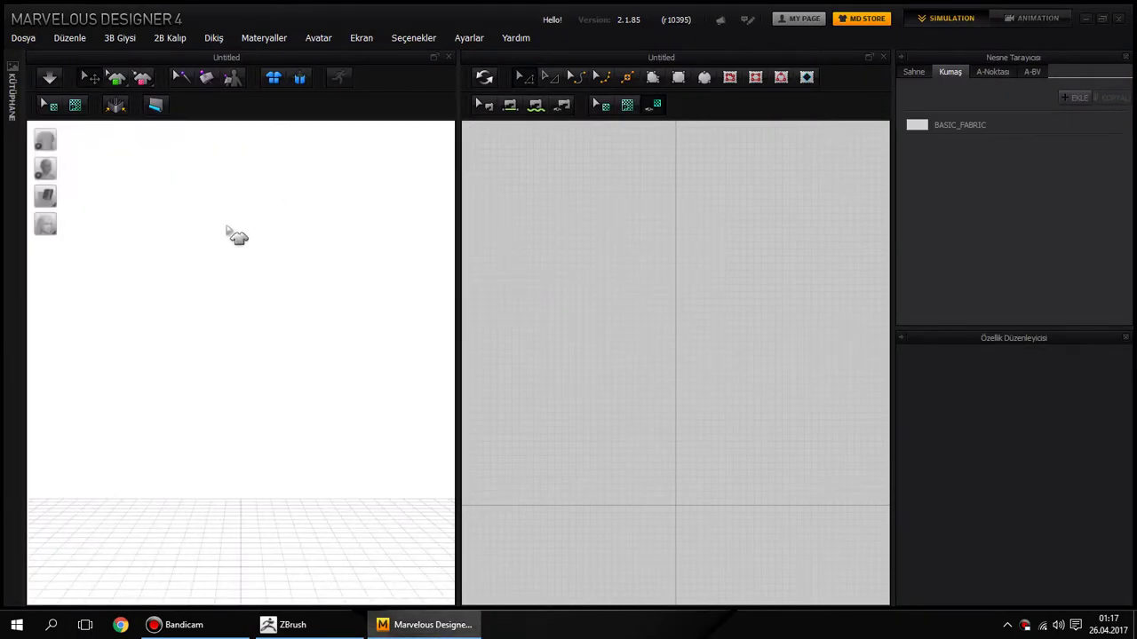
Step: Try two avatars in the Avatar Editor, close it, and minimize Marvelous Designer
left_click(326, 38)
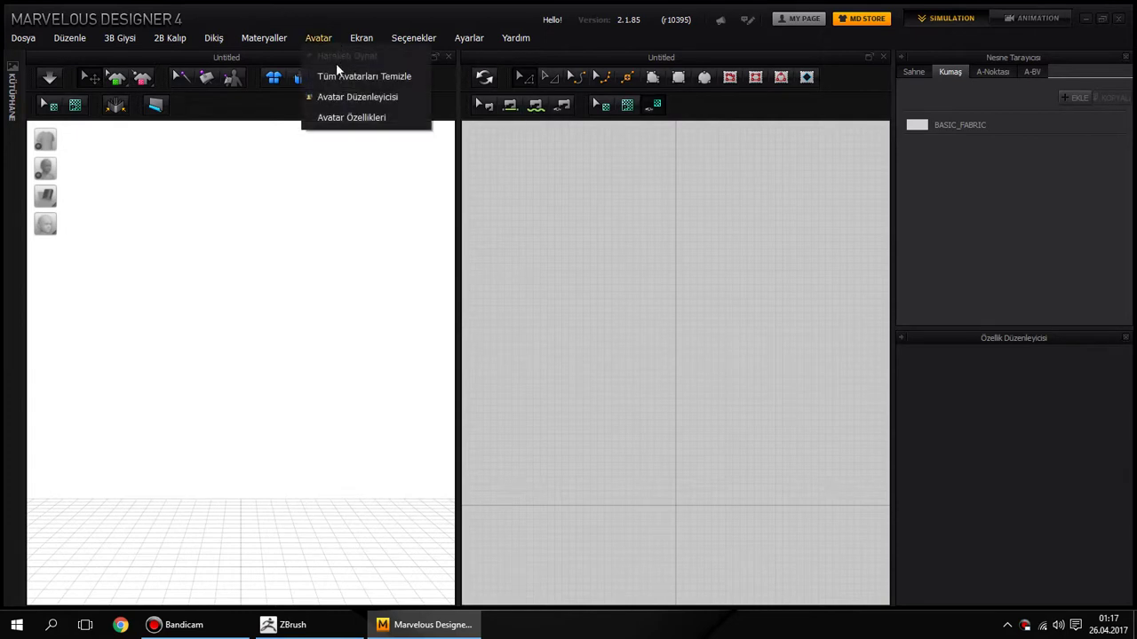
left_click(346, 95)
left_click(654, 172)
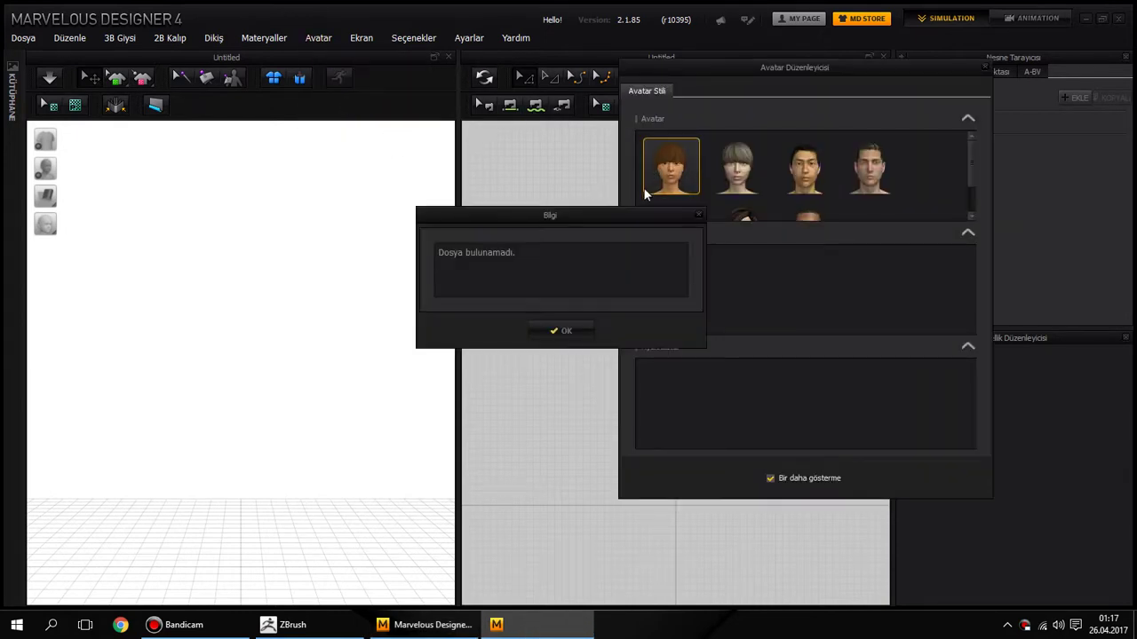
left_click(582, 331)
left_click(737, 168)
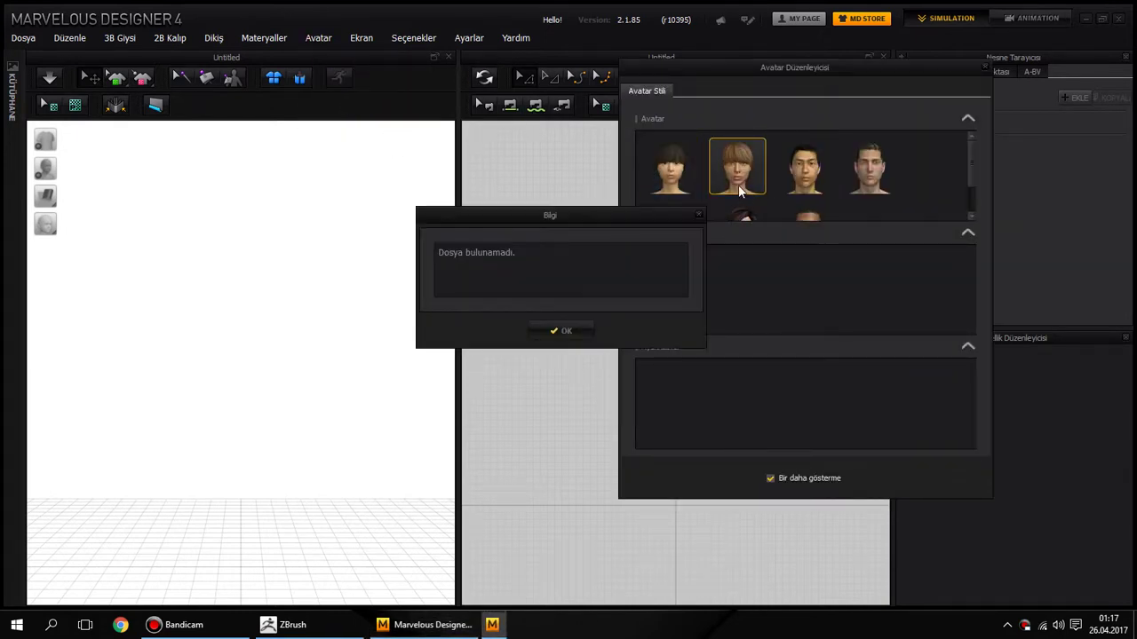
left_click(579, 331)
left_click(985, 66)
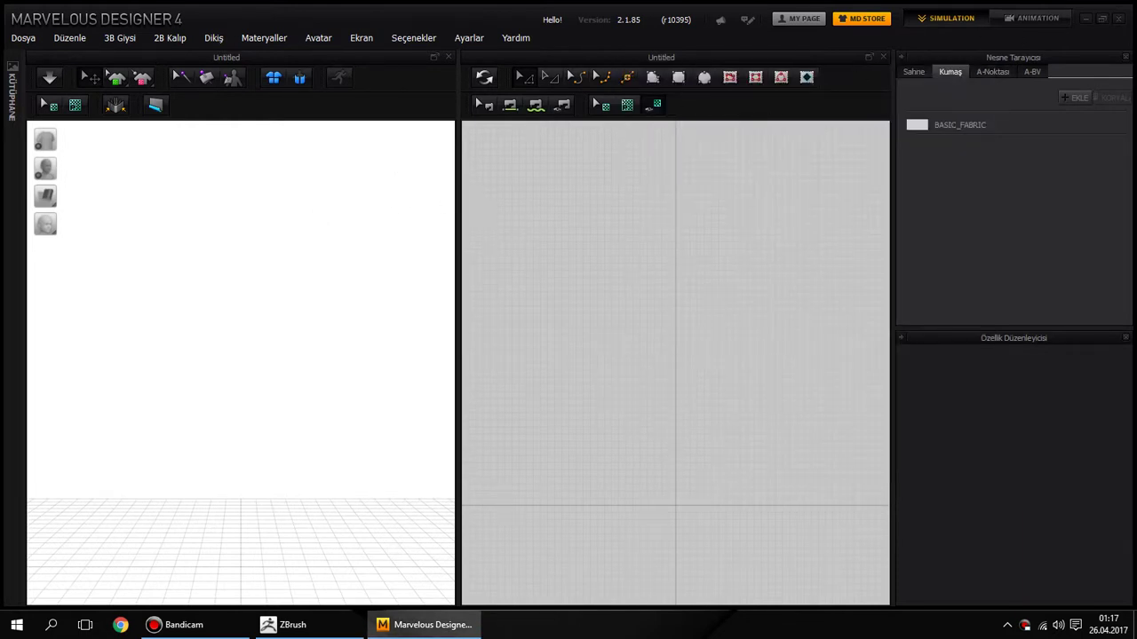
left_click(1085, 18)
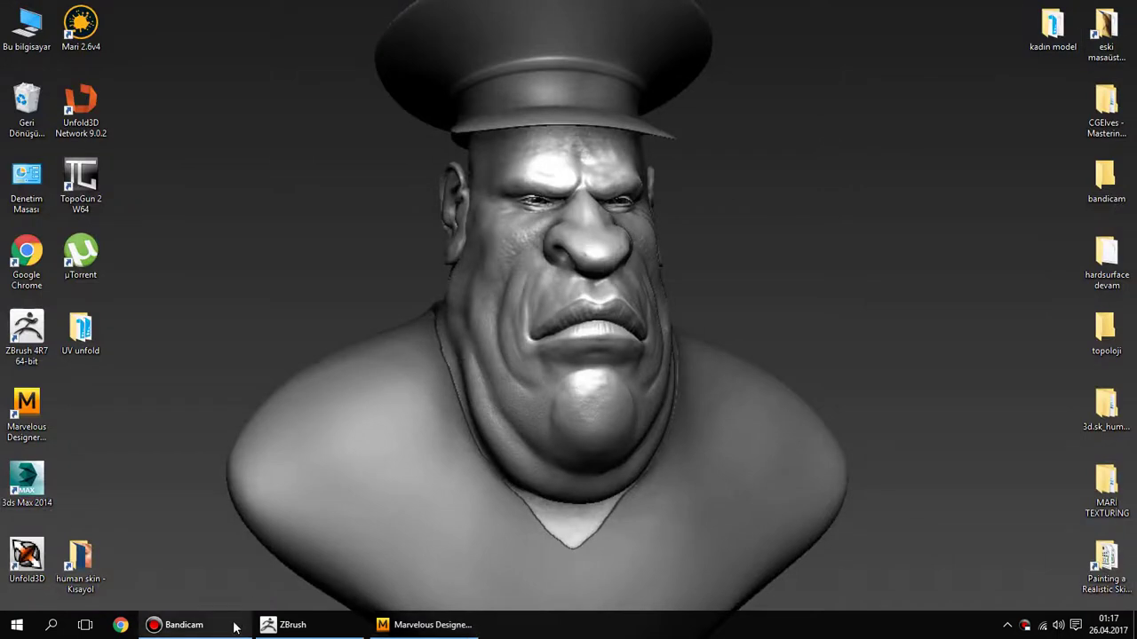
Step: Load Nickz_humanMaleAverage.ZTL from LightBox's Tool files onto the ZBrush canvas
left_click(284, 624)
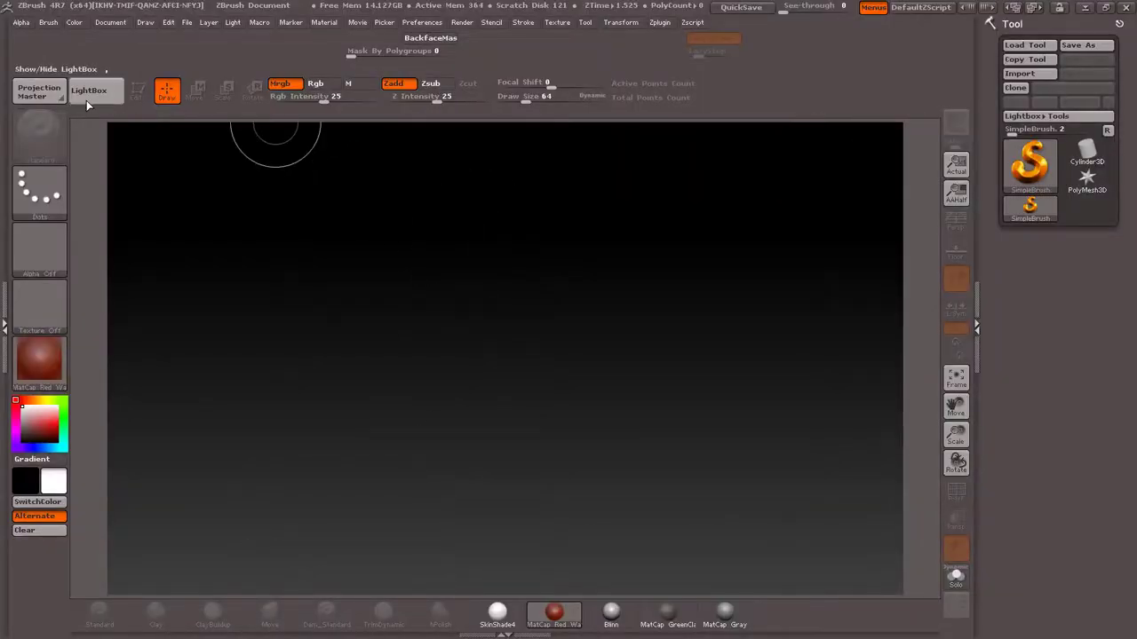
left_click(89, 90)
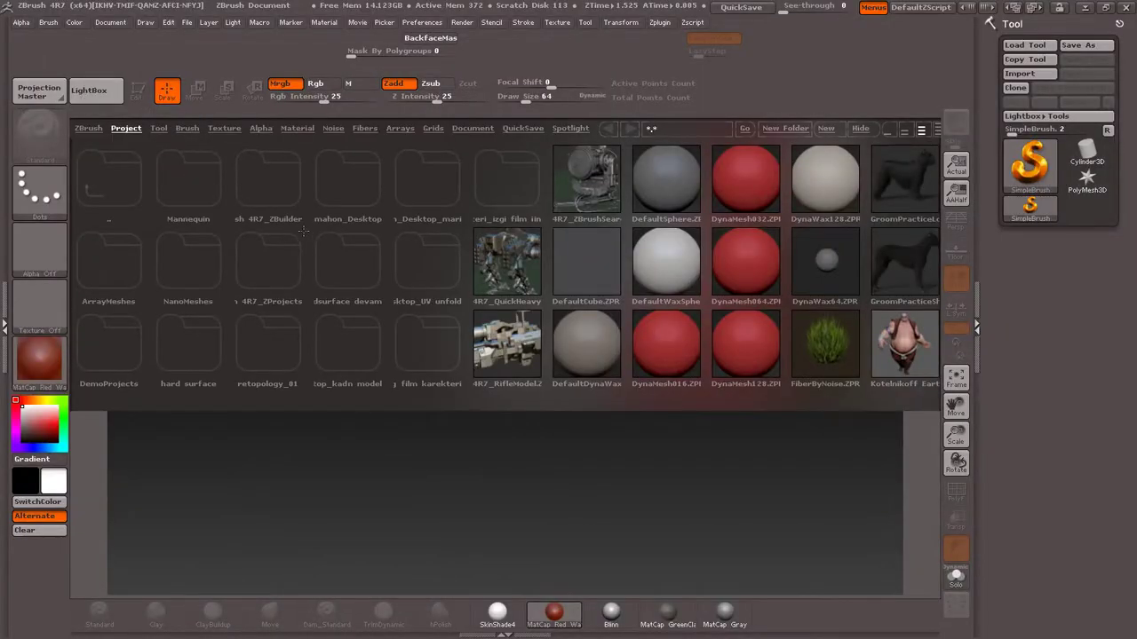
left_click(184, 128)
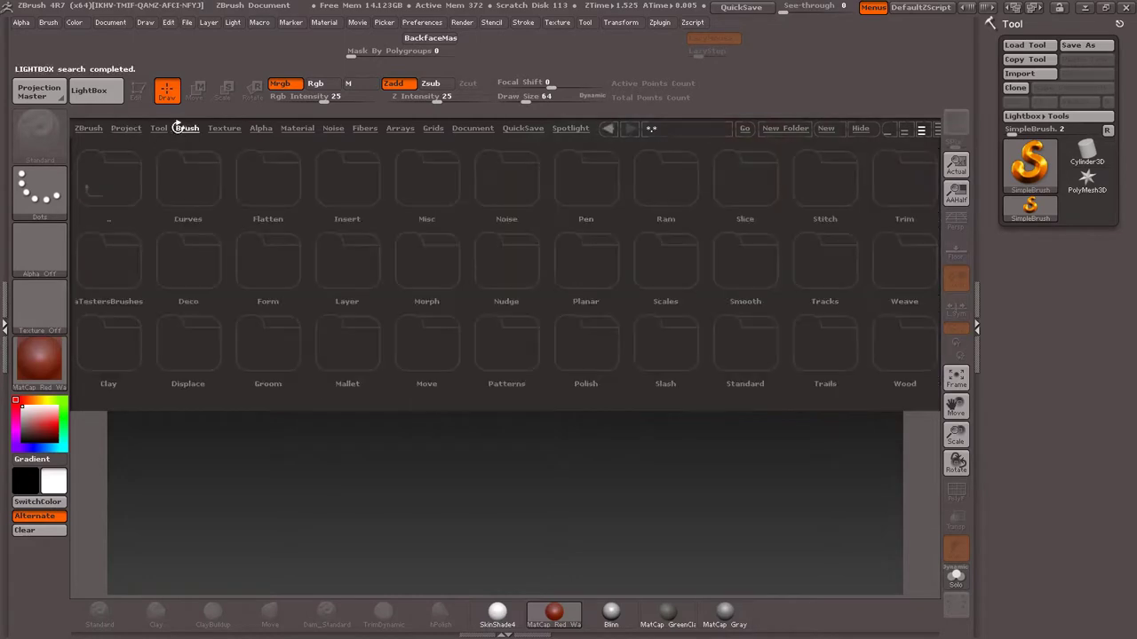
left_click(158, 128)
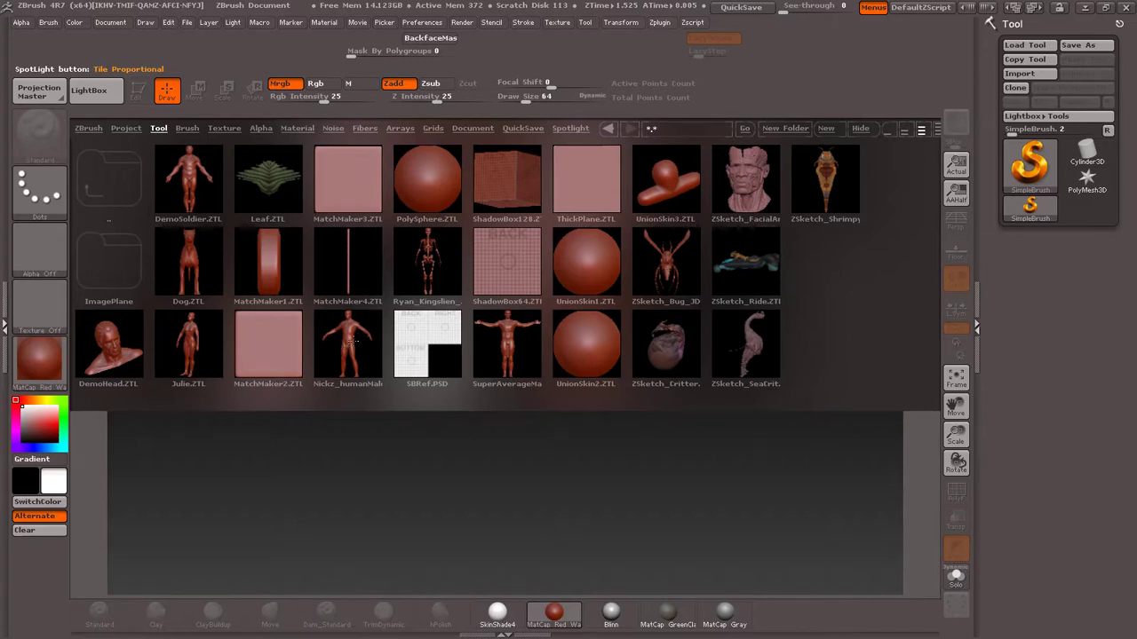
double_click(353, 342)
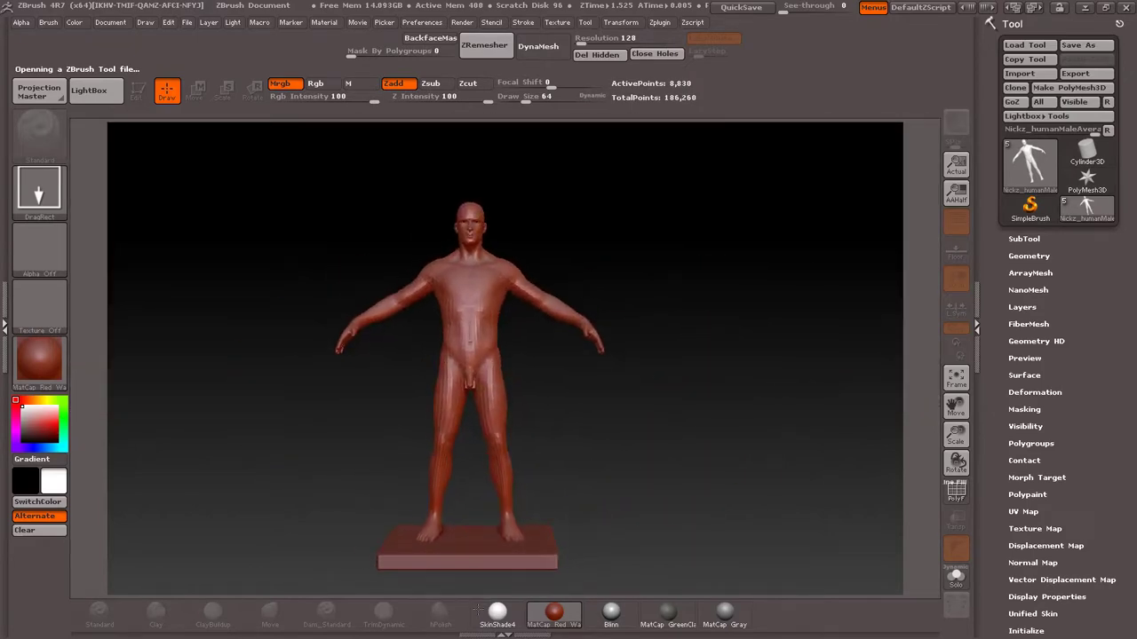
Step: Delete all subtools except the male body and apply the MatCap Gray material
left_click(136, 89)
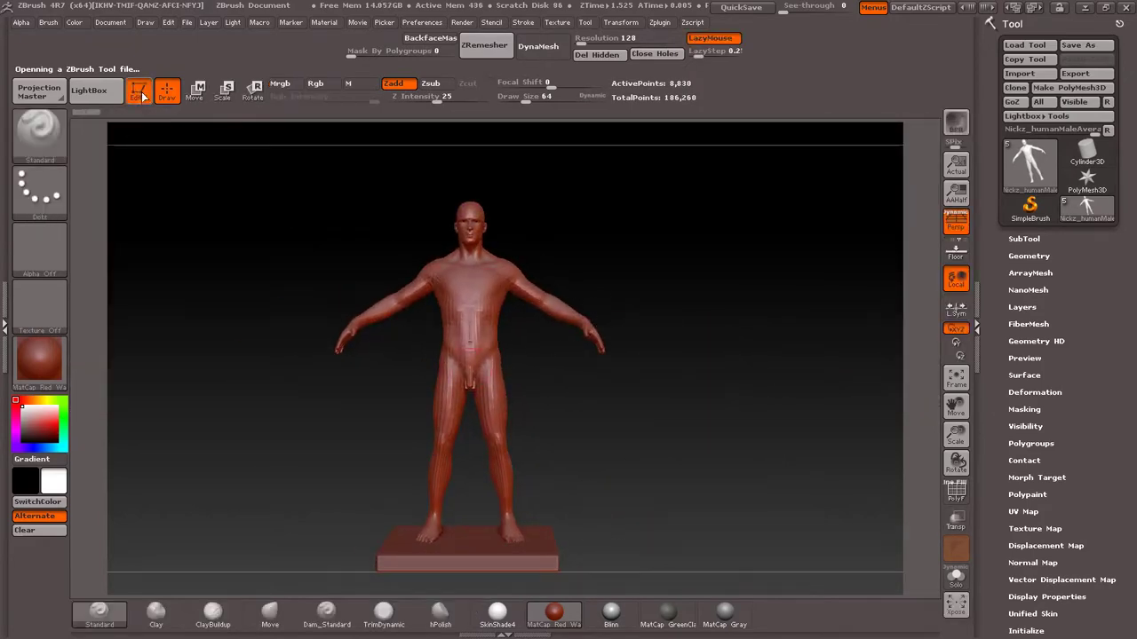
left_click(1024, 238)
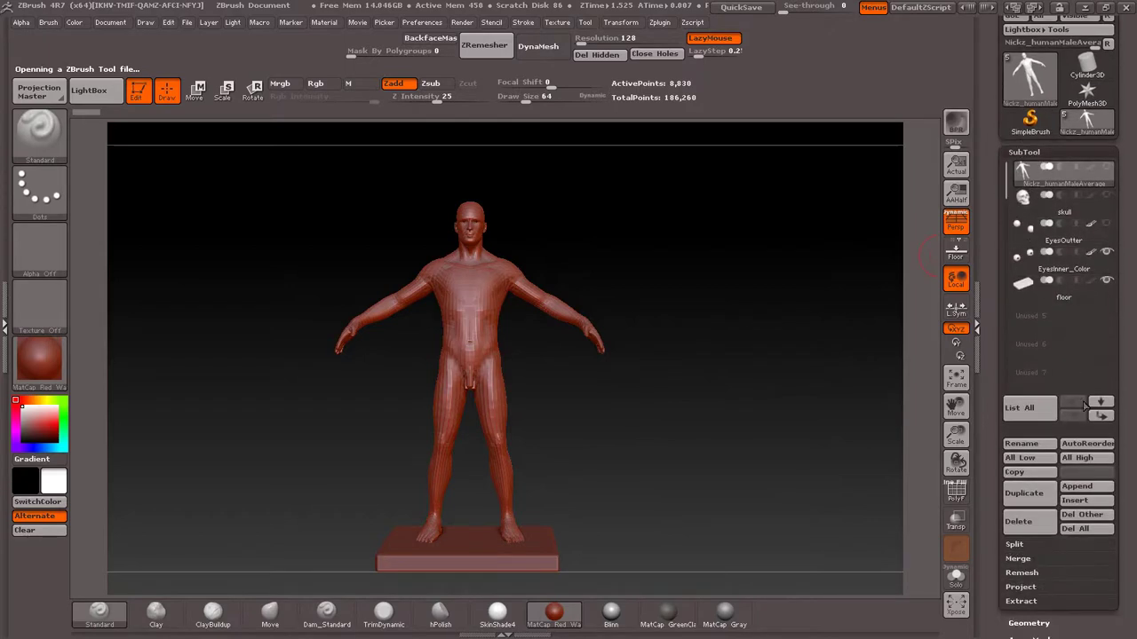
left_click(1087, 515)
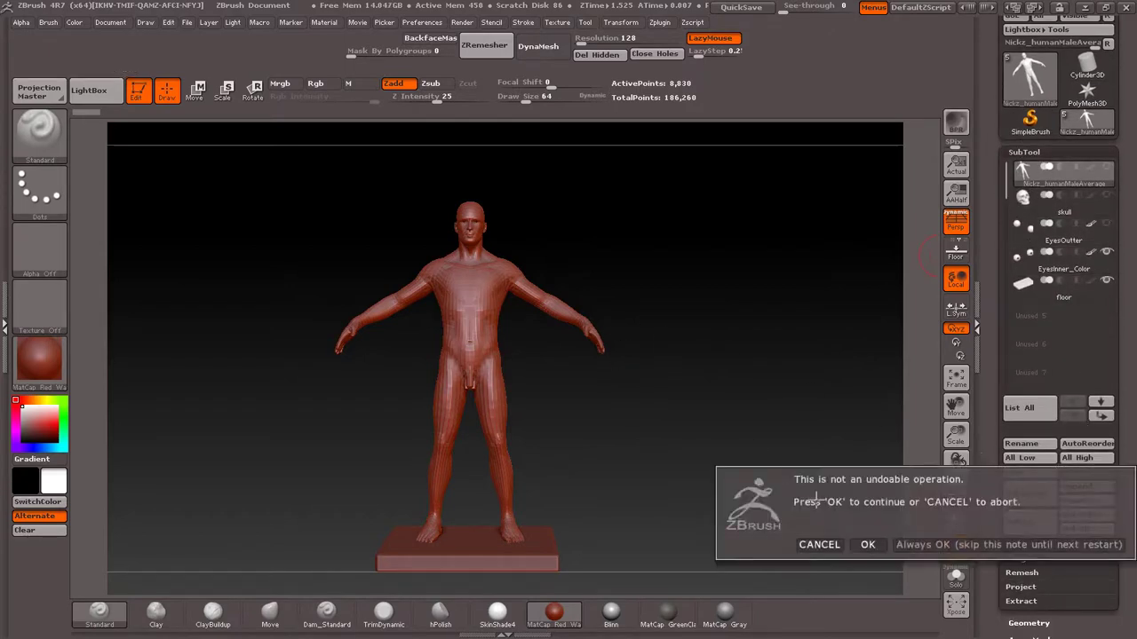
left_click(868, 544)
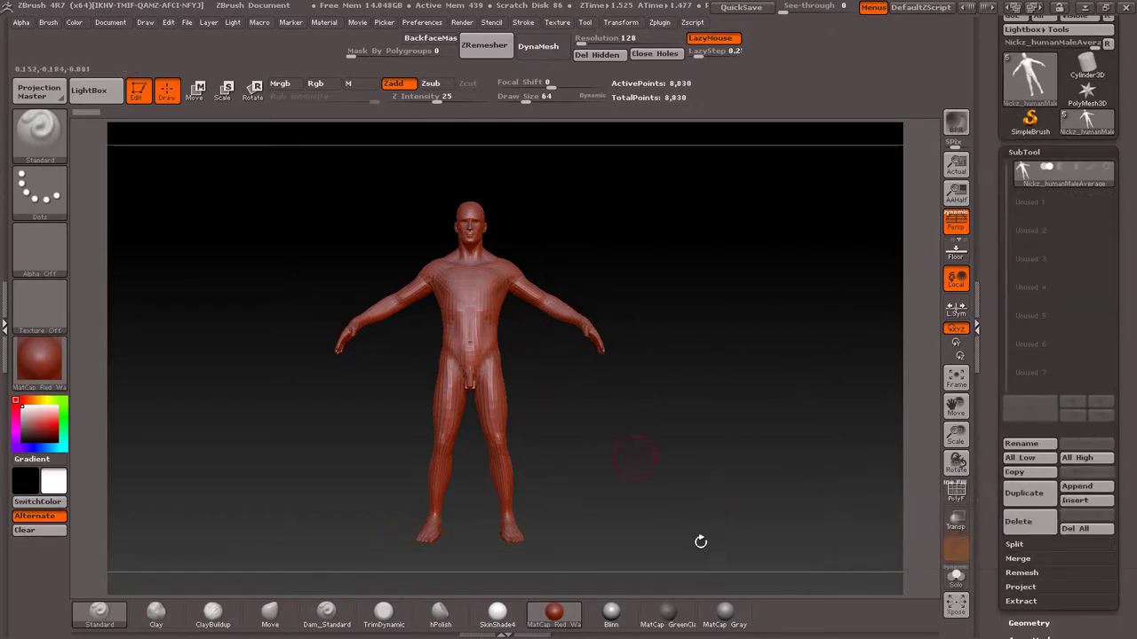
left_click(736, 612)
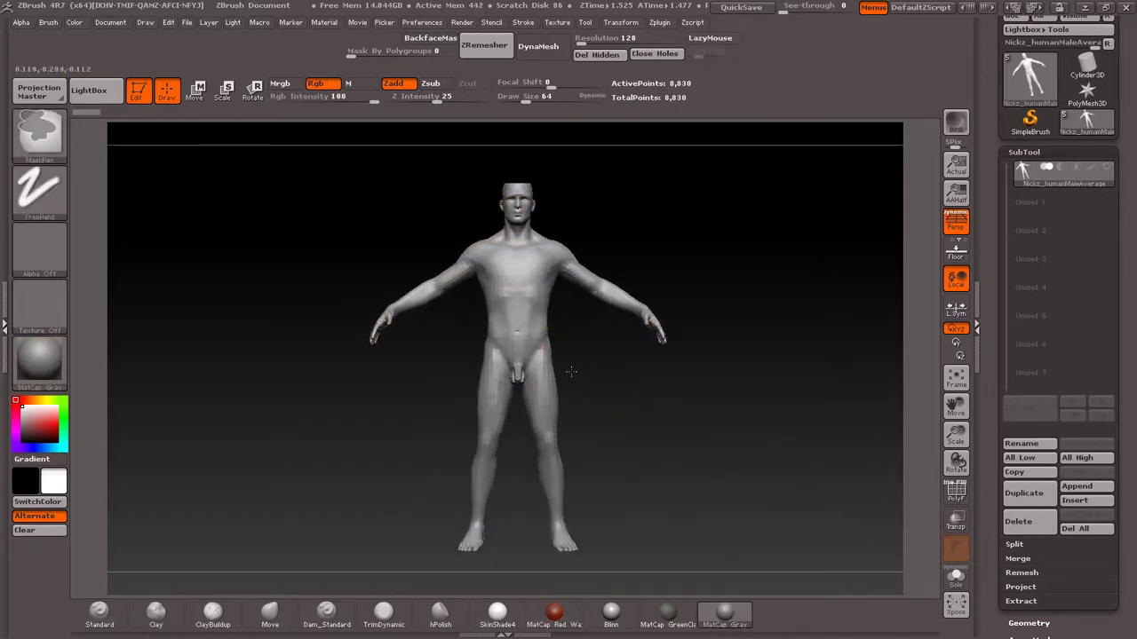
right_click_drag(554, 324, 573, 332, "ctrl")
mouse_move(578, 355)
left_mouse_down()
mouse_move(698, 363)
mouse_move(579, 362)
left_mouse_up()
Step: Clear the mask and subdivide the figure once to 35,314 points
left_click(614, 401, "ctrl")
left_click(613, 394, "ctrl")
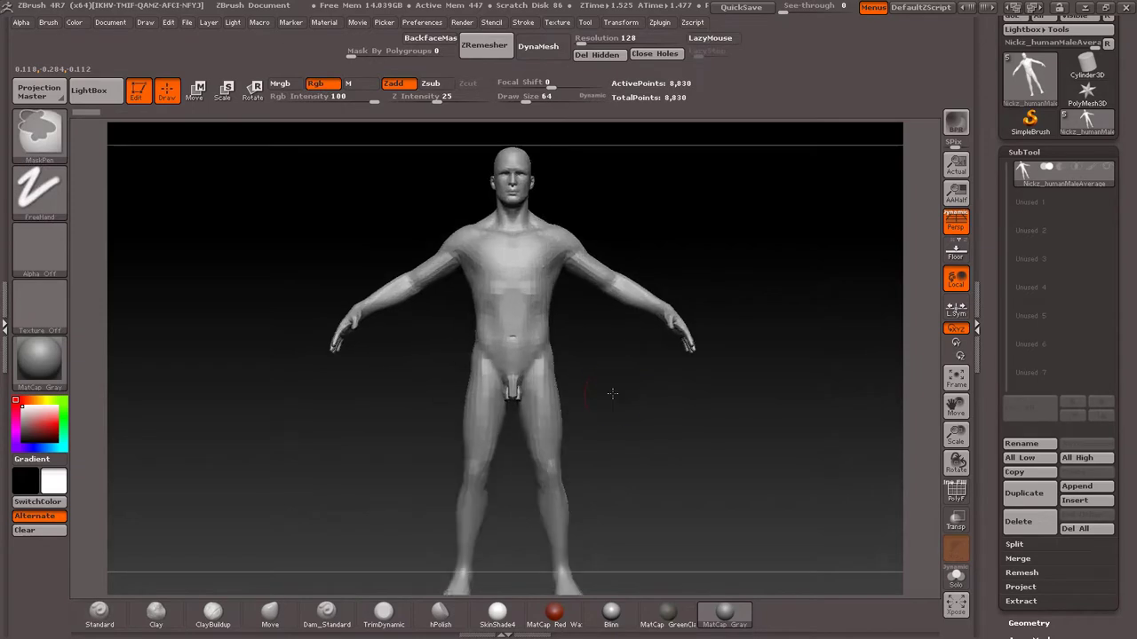
mouse_move(583, 312)
left_mouse_down()
mouse_move(426, 319)
mouse_move(494, 302)
mouse_move(605, 349)
left_mouse_up()
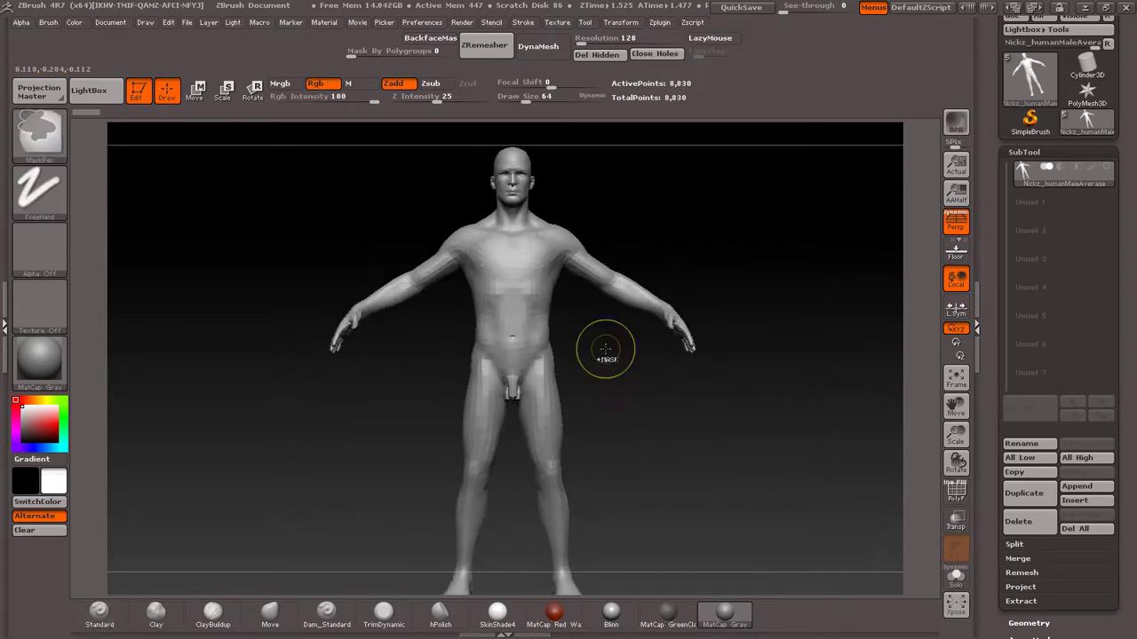
key("ctrl+d")
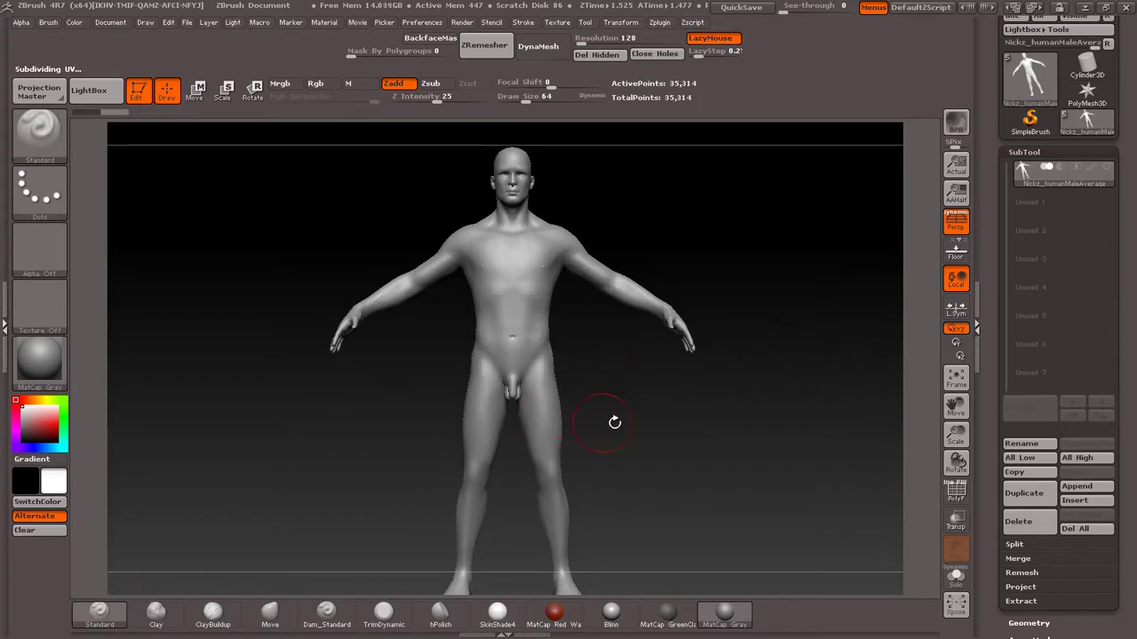
left_click_drag(652, 446, 665, 409, "alt")
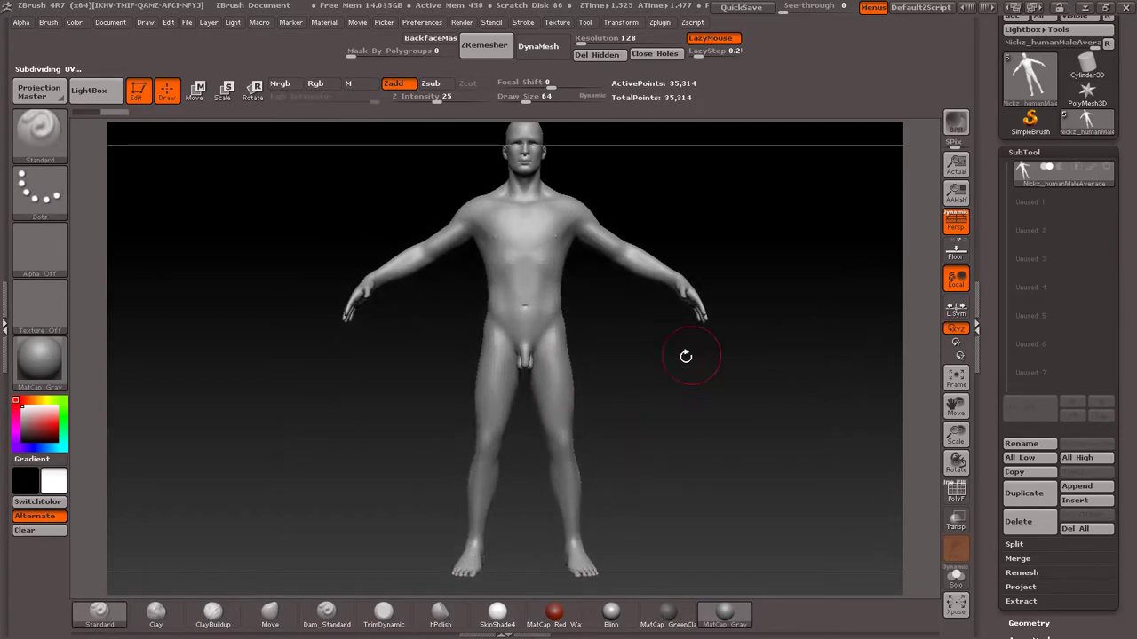
left_click_drag(662, 399, 642, 362, "alt")
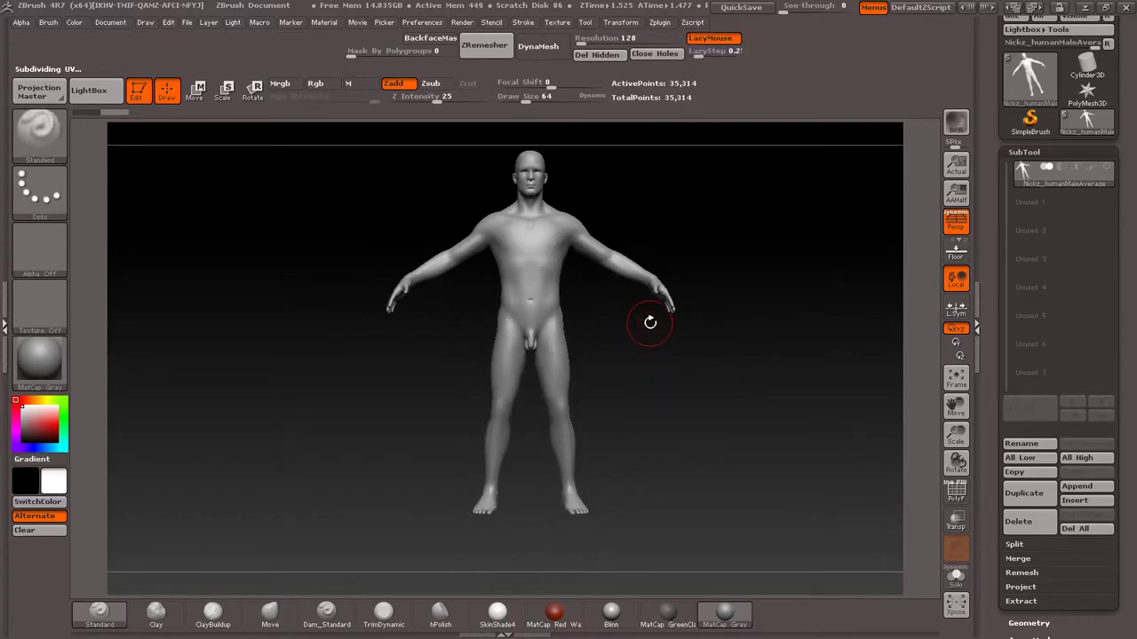
scroll(1131, 143, "up", 3)
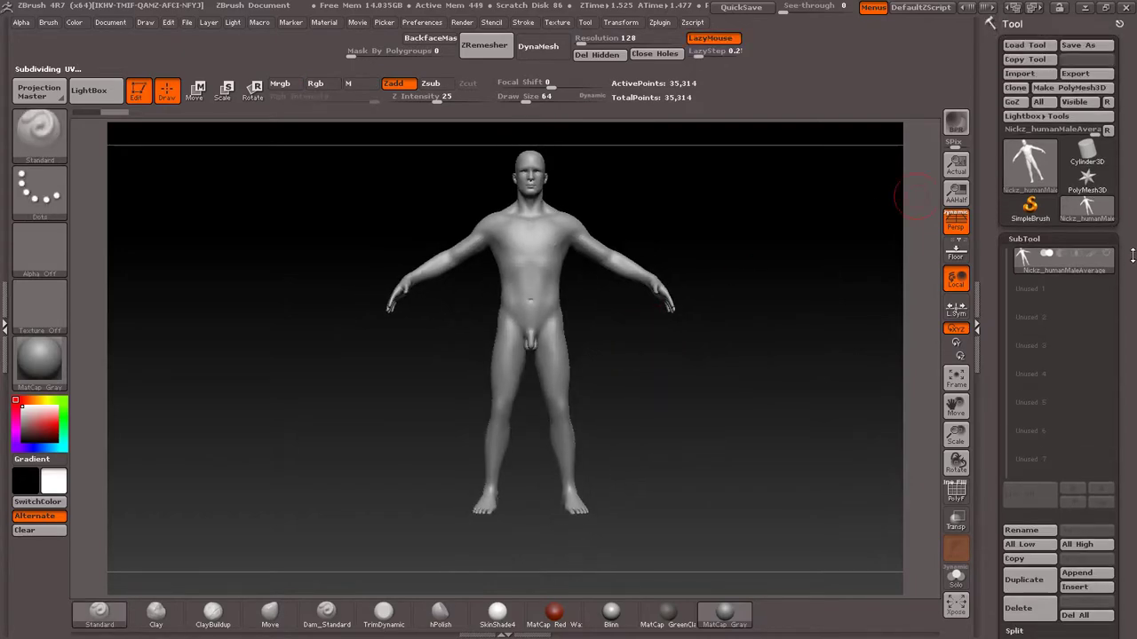
Step: Export the figure as OBJ 'adam 1' into a new desktop folder 'marvelos to zbrush'
left_click(1091, 75)
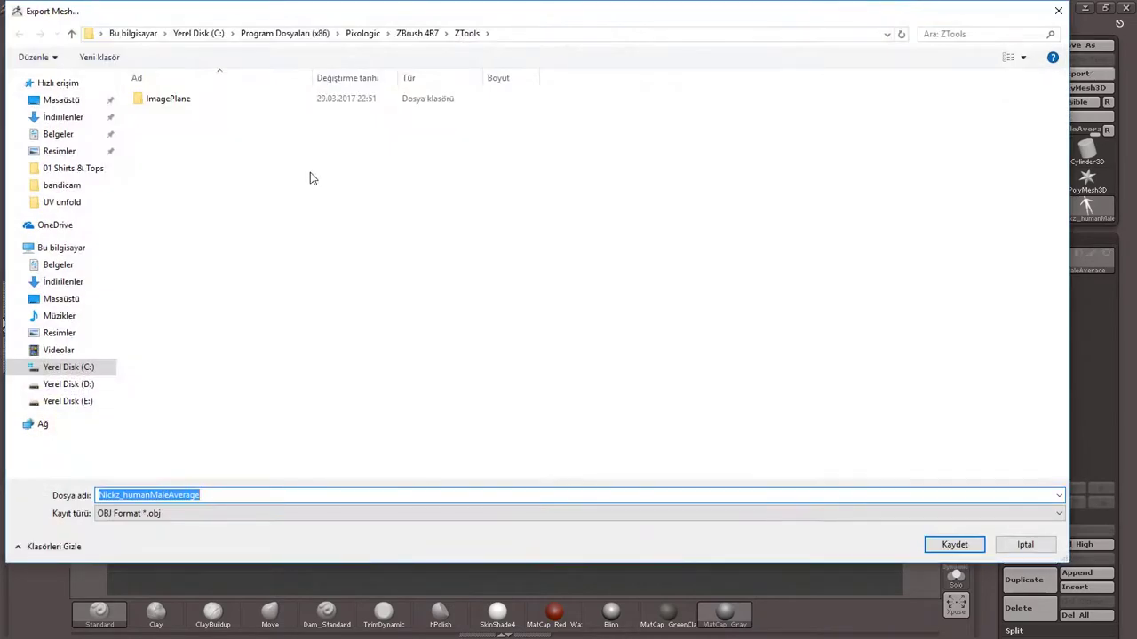
left_click(67, 99)
left_click(99, 57)
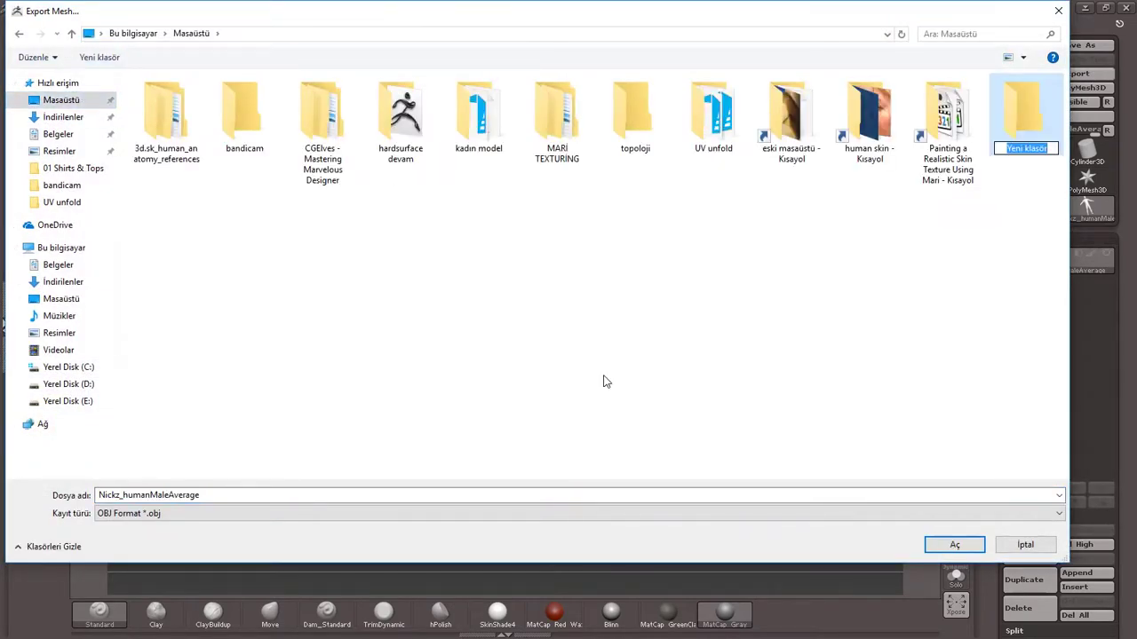
type("marvel")
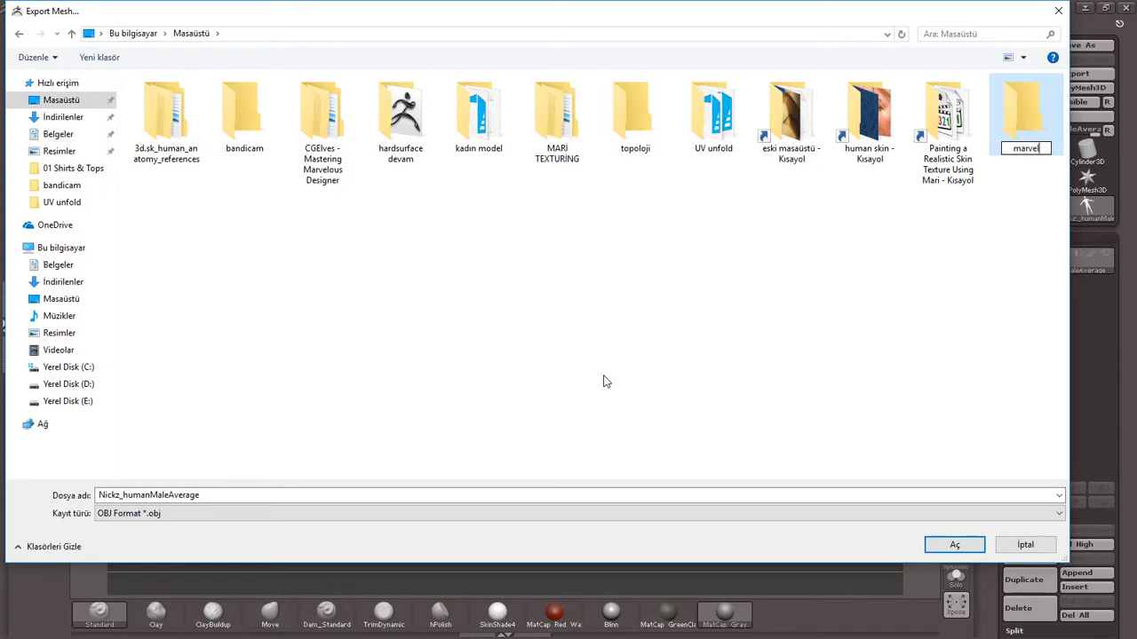
type("os")
type(" to zbrus")
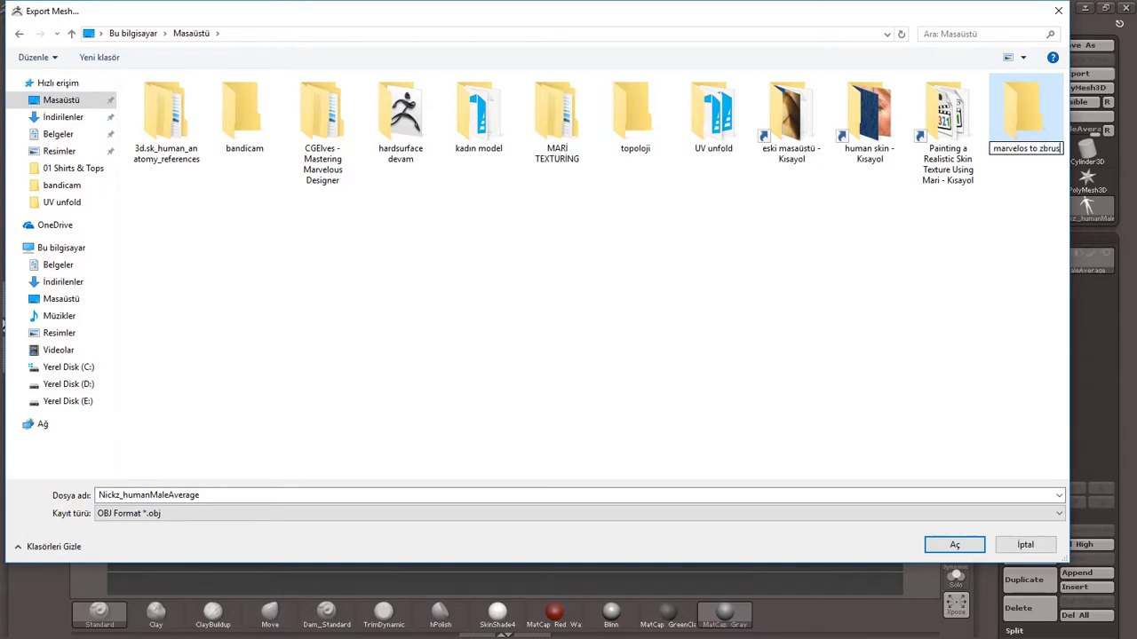
type("h")
key("Return")
key("Return")
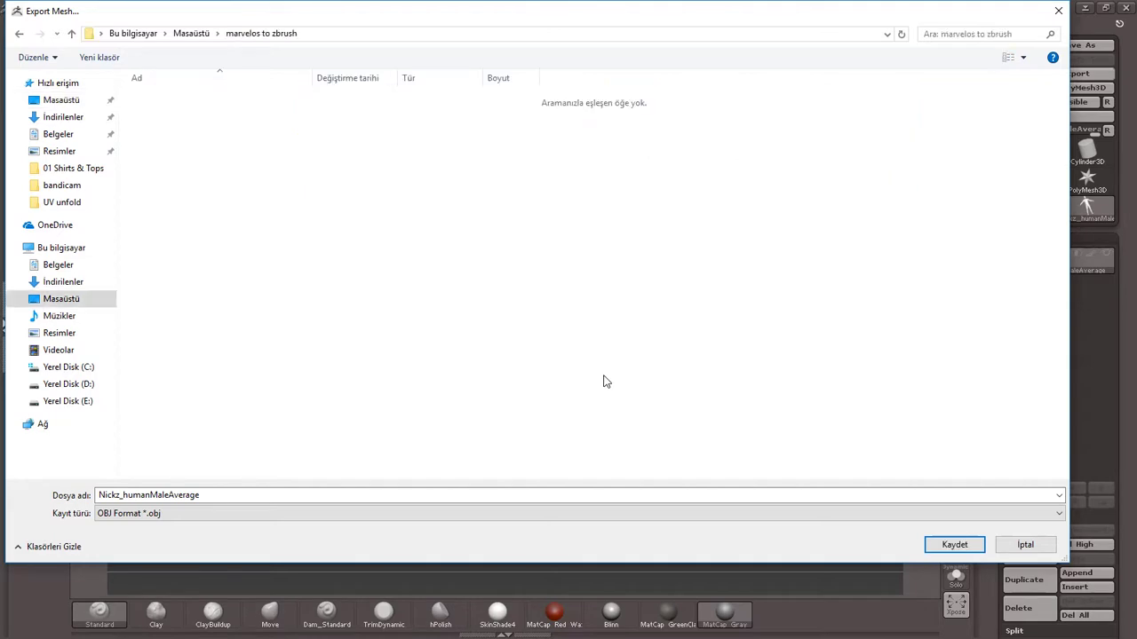
double_click(378, 495)
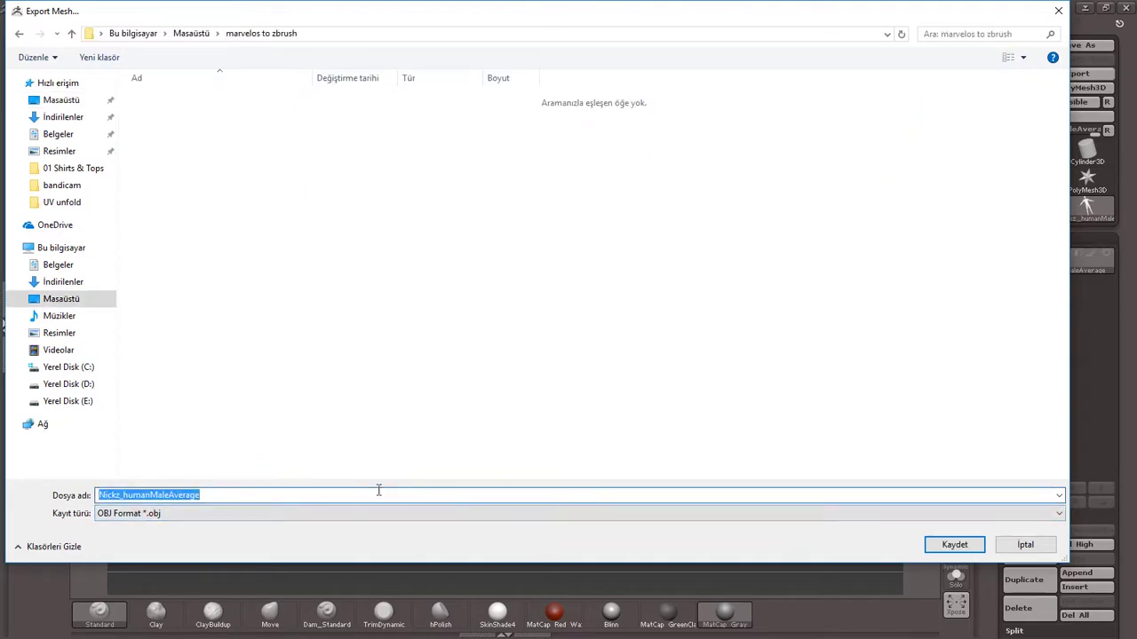
type("adam 1")
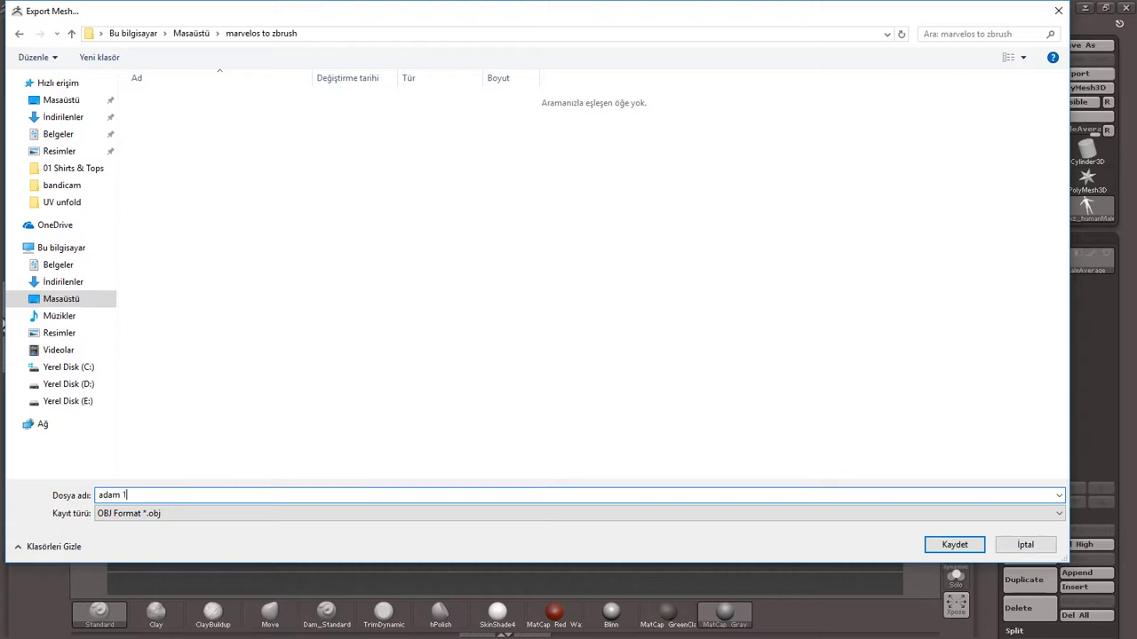
key("Return")
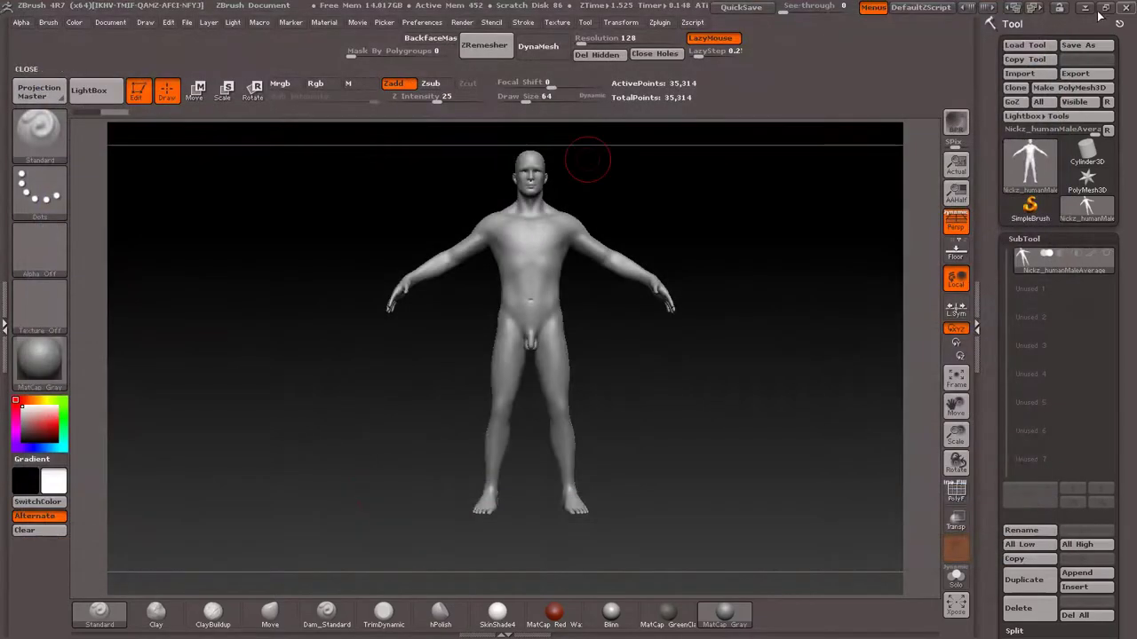
Step: Bring Marvelous Designer back up and look through its File import options
left_click(1086, 8)
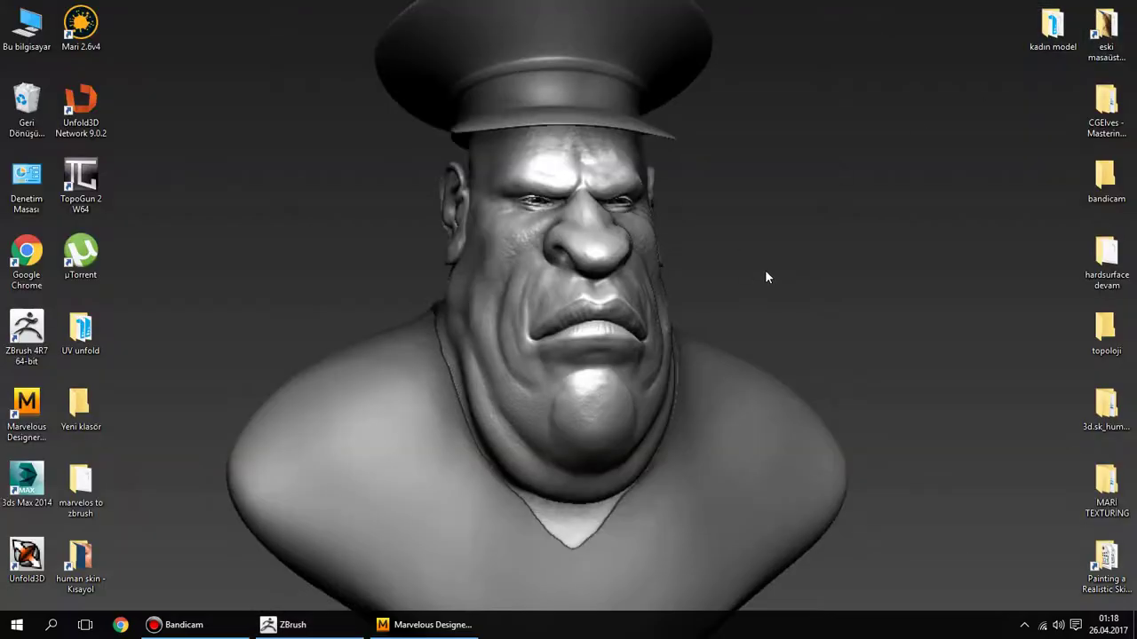
left_click(430, 624)
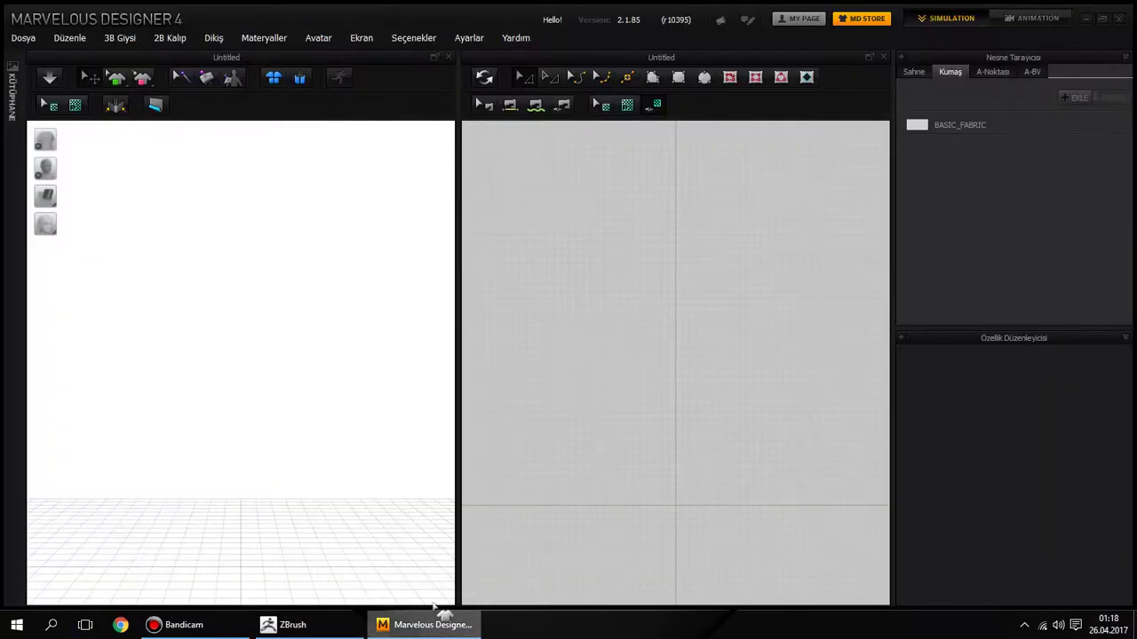
left_click(25, 39)
mouse_move(42, 160)
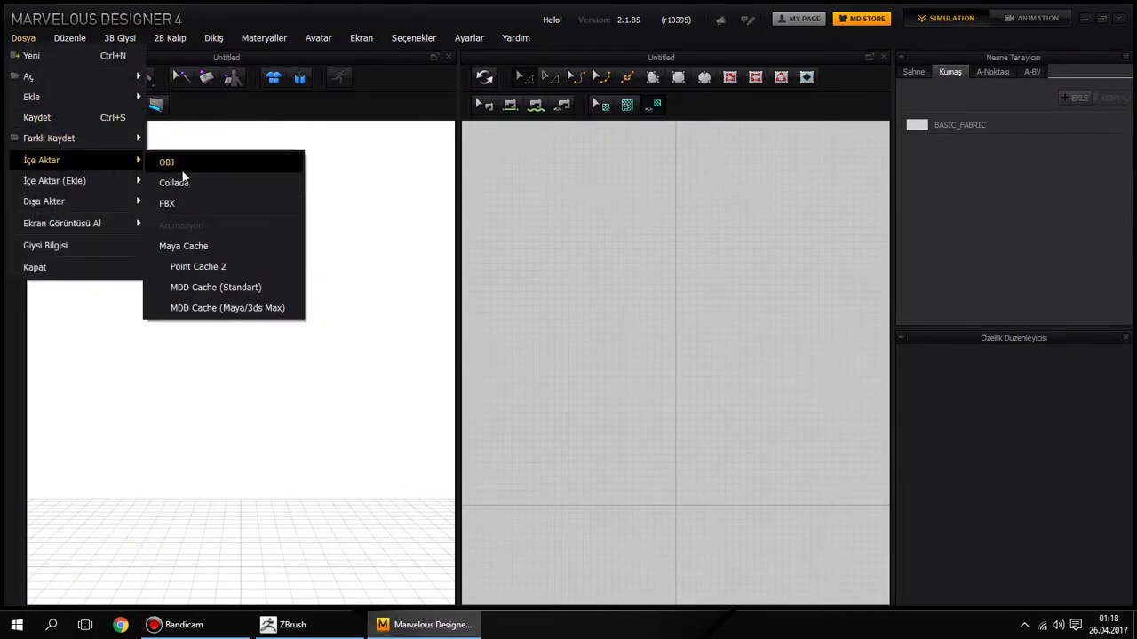
left_click(431, 36)
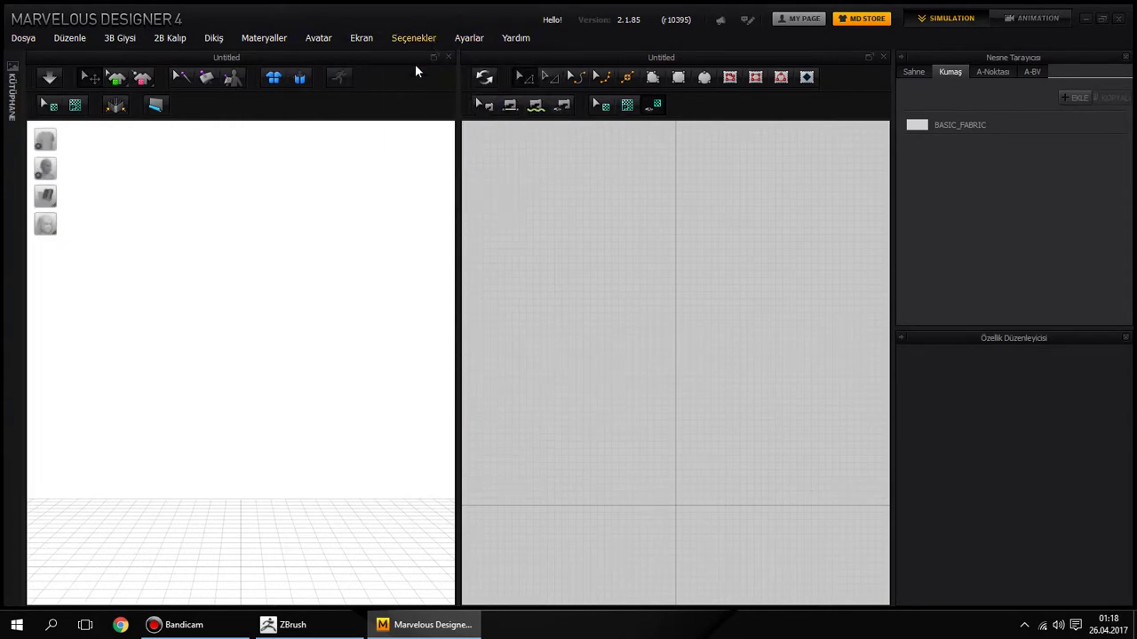
Step: Switch the interface language to English and close the program to apply it
left_click(466, 40)
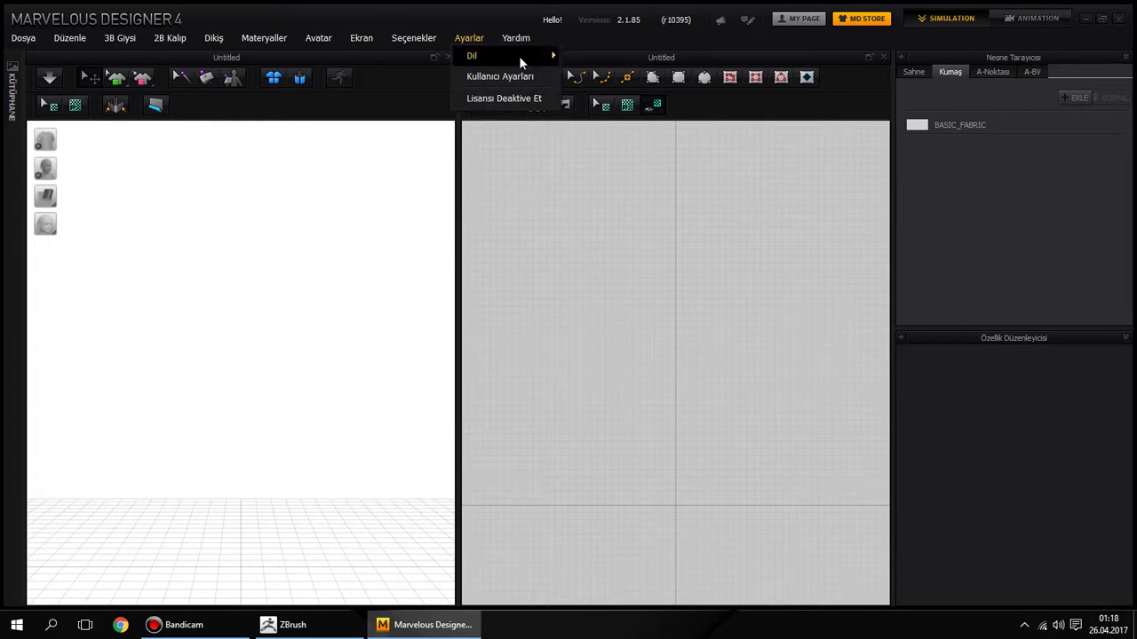
mouse_move(498, 56)
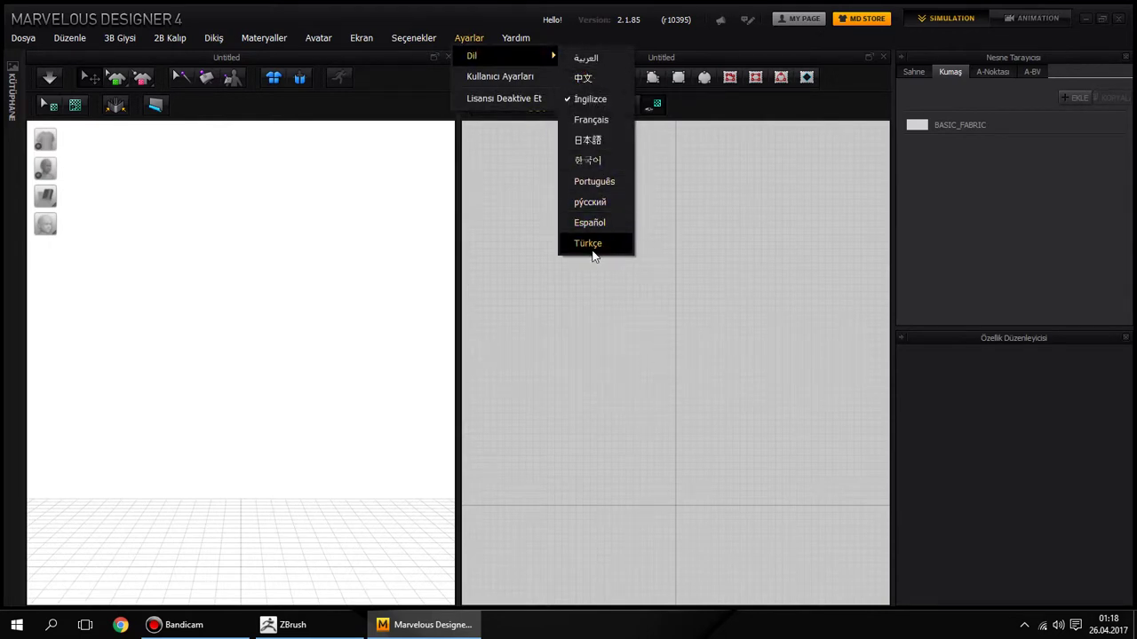
left_click(589, 100)
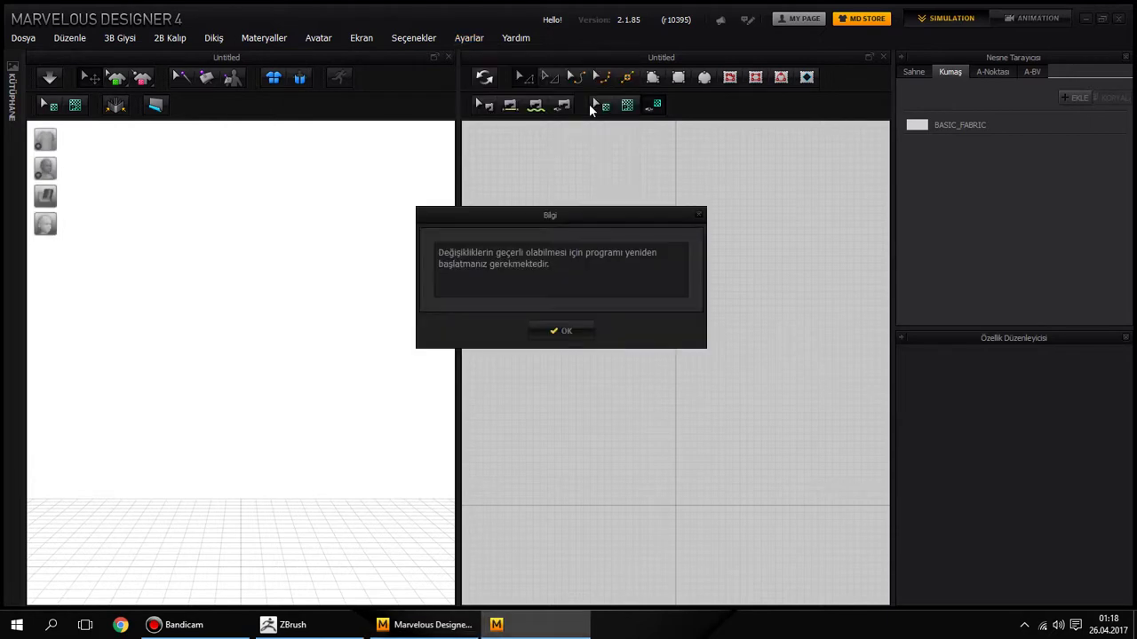
left_click(563, 326)
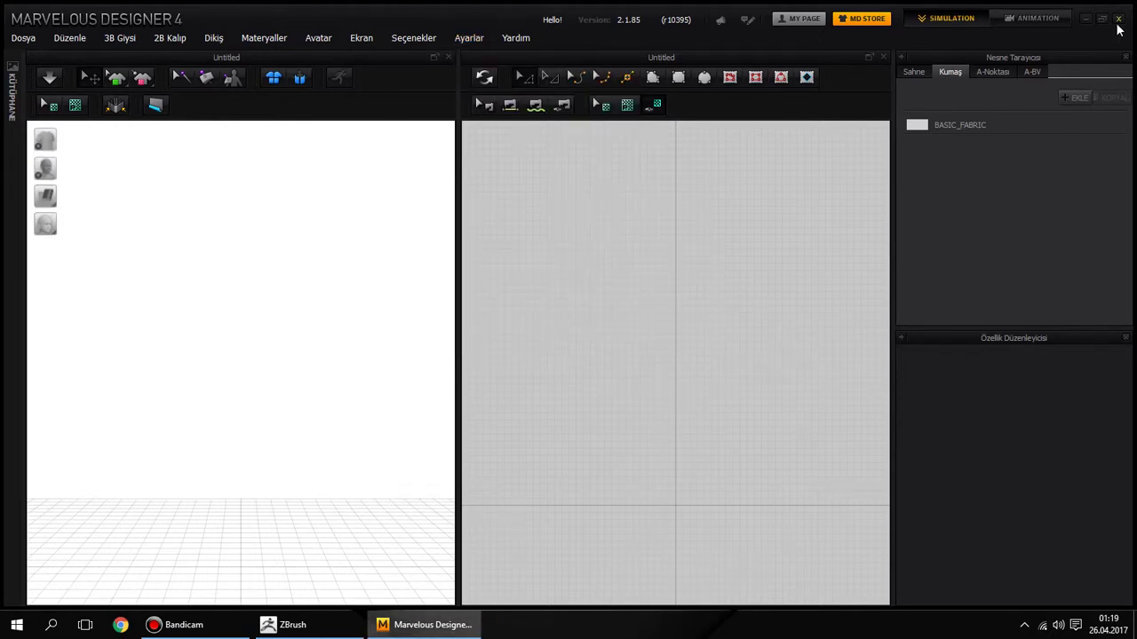
left_click(1118, 20)
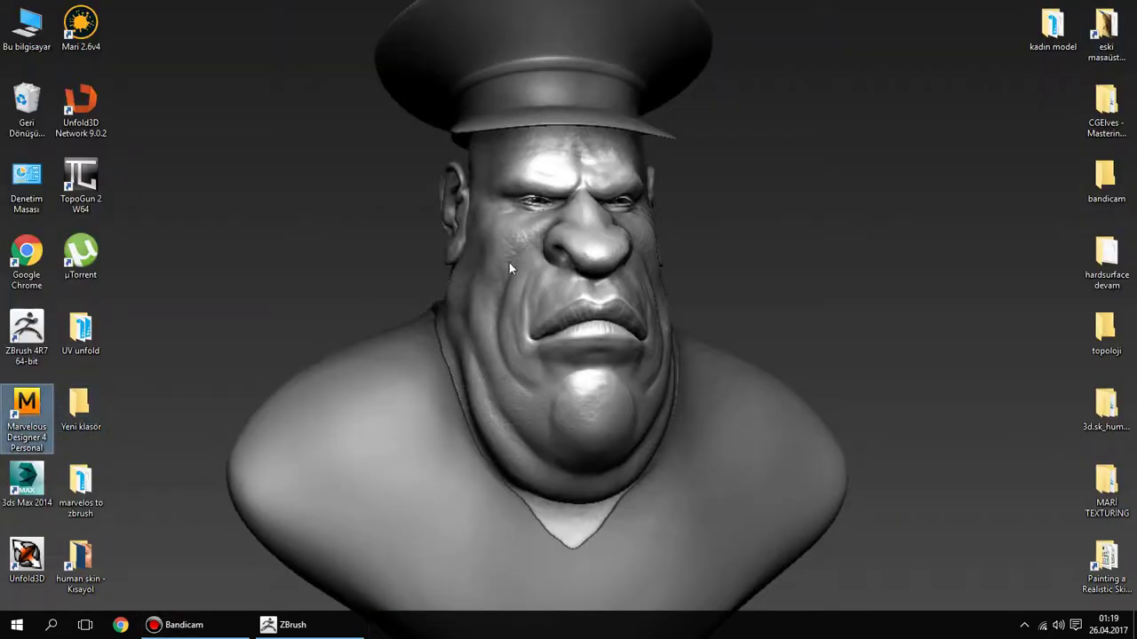
Step: Relaunch Marvelous Designer 4 from its desktop icon
key("Return")
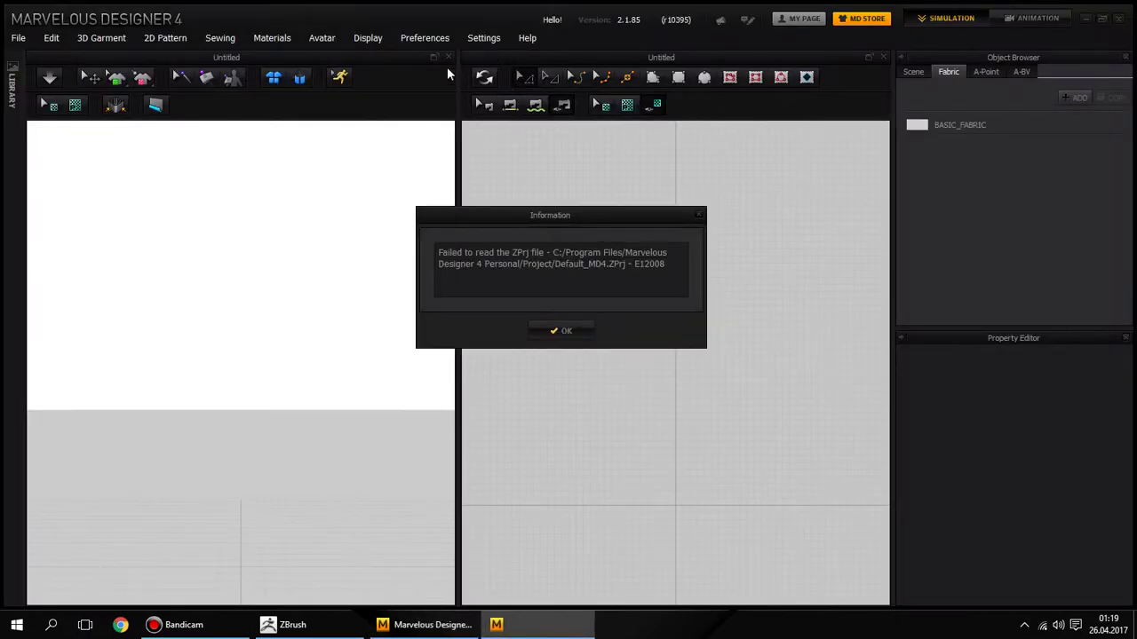
Step: Import adam 1.OBJ from 'marvelos to zbrush' as the avatar at cm (DAZ Studio) scale
left_click(571, 325)
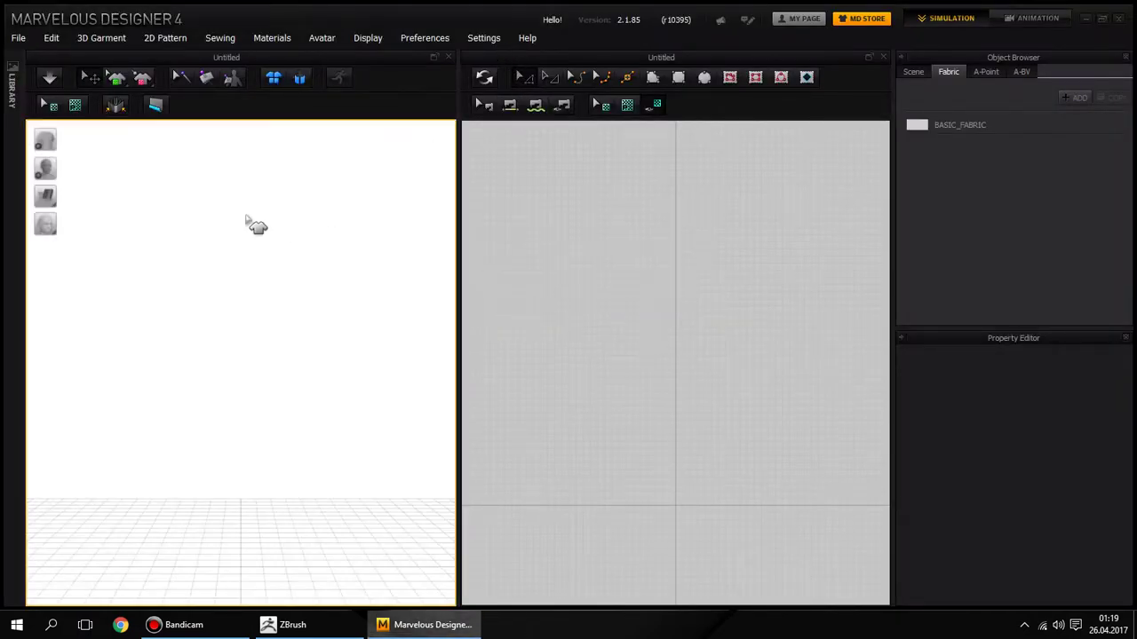
left_click(18, 37)
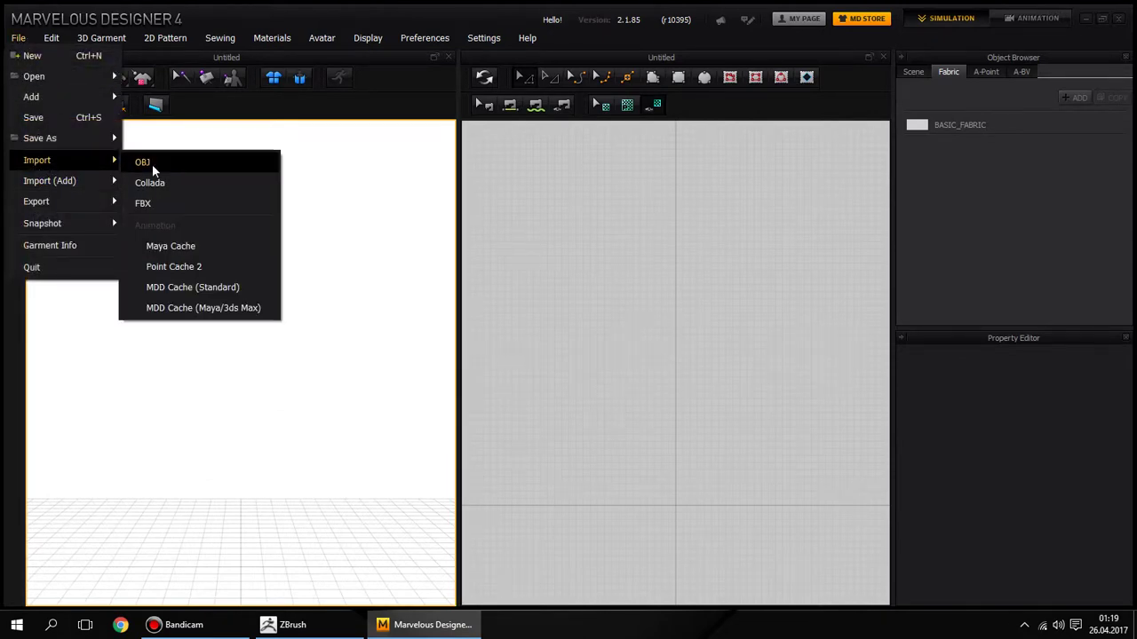
left_click(142, 162)
left_click(54, 101)
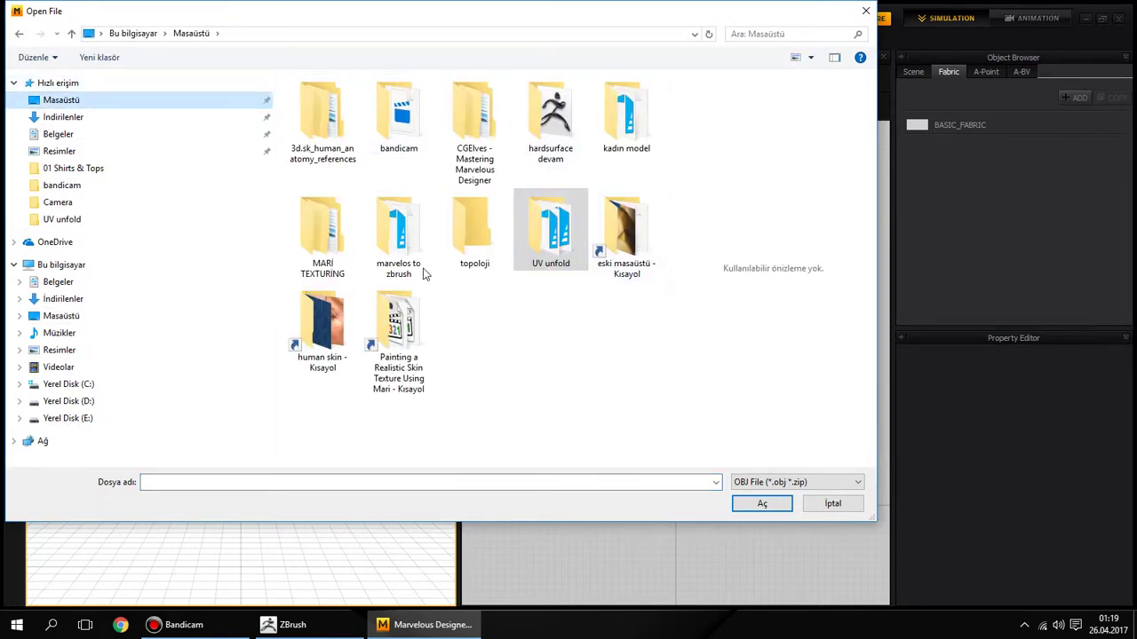
double_click(390, 244)
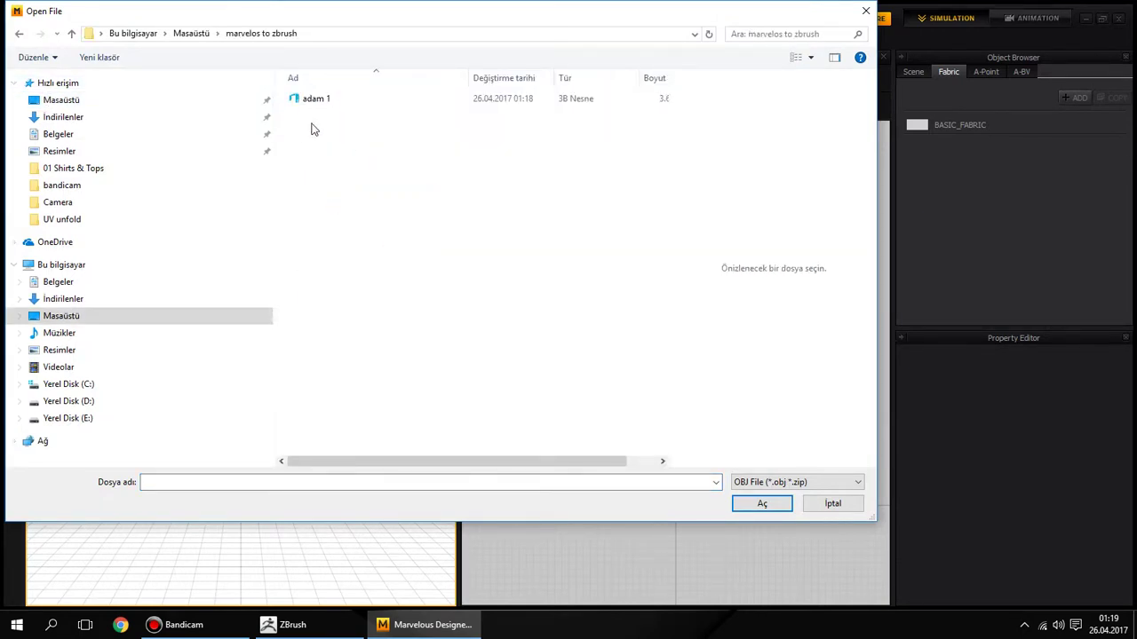
left_click_drag(274, 153, 176, 153)
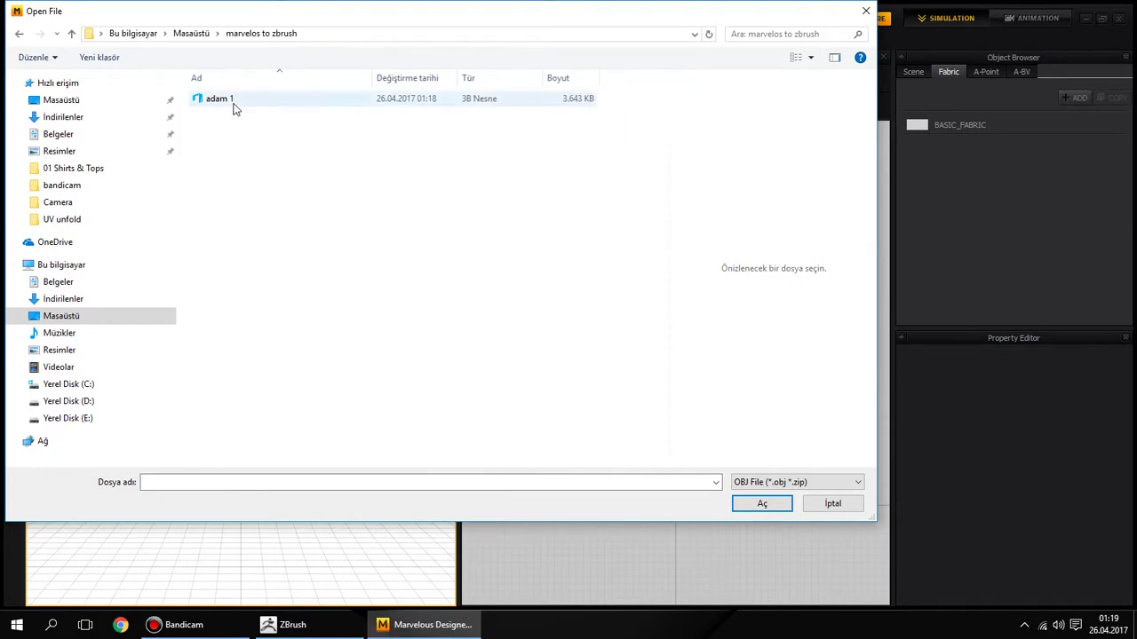
left_click(235, 105)
left_click(749, 504)
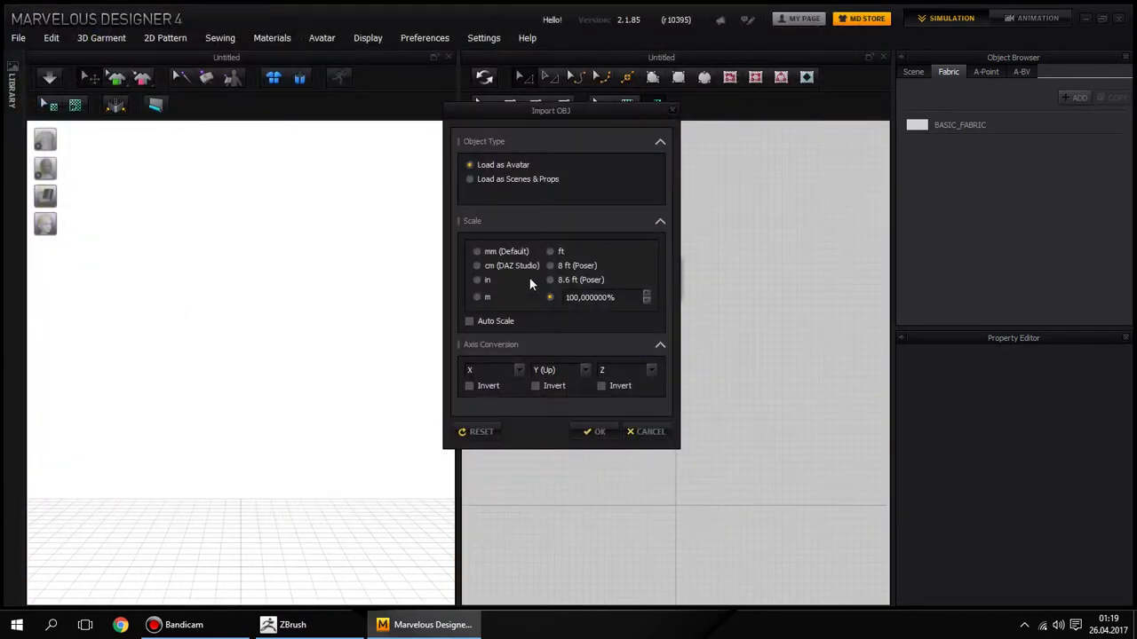
left_click(475, 264)
left_click(599, 432)
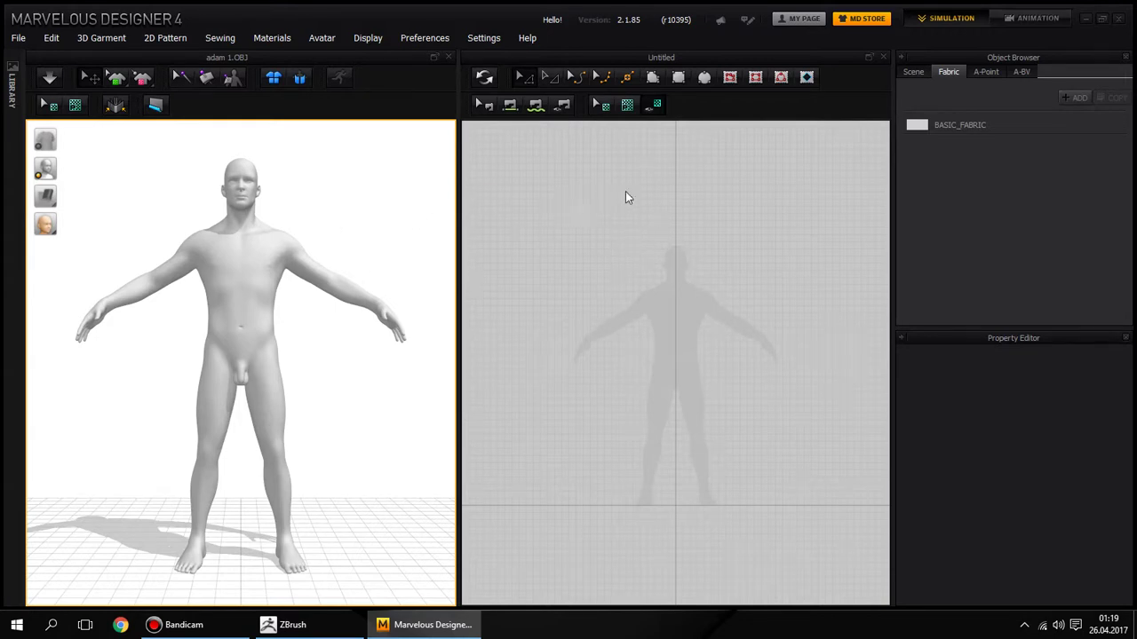
Step: Orbit the avatar in the 3D view to inspect it from the side and rear
mouse_move(330, 198)
right_mouse_down()
mouse_move(15, 200)
mouse_move(170, 241)
mouse_move(385, 213)
mouse_move(260, 215)
mouse_move(426, 221)
mouse_move(293, 234)
mouse_move(326, 238)
right_mouse_up()
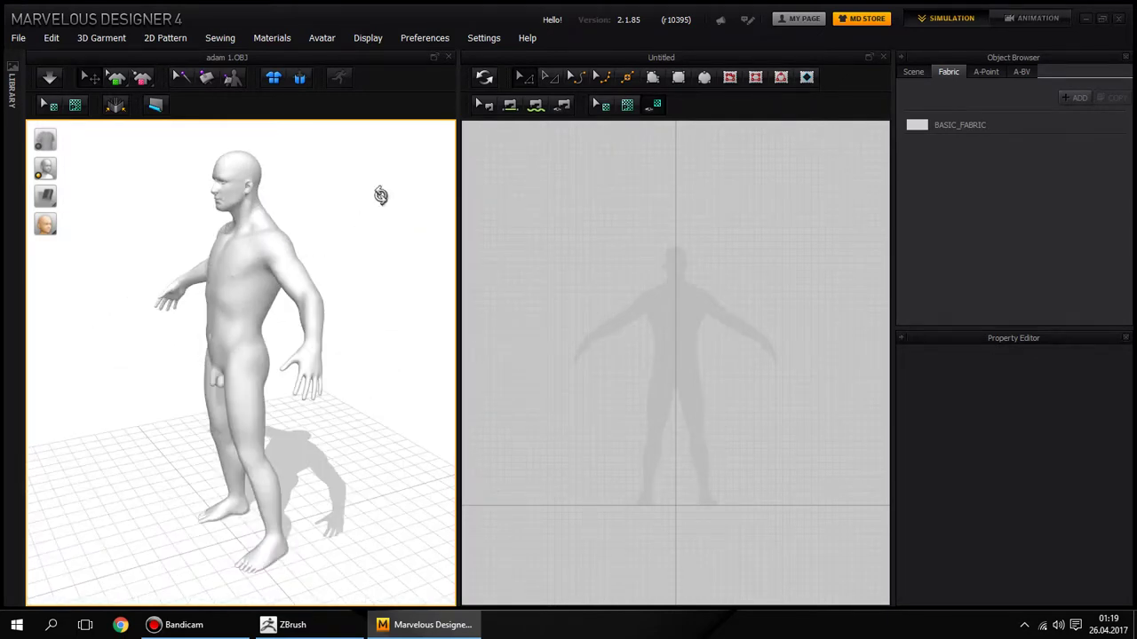
mouse_move(376, 189)
right_mouse_down()
mouse_move(151, 203)
mouse_move(155, 213)
mouse_move(386, 223)
mouse_move(456, 203)
mouse_move(321, 228)
mouse_move(310, 274)
mouse_move(286, 225)
mouse_move(330, 198)
mouse_move(296, 215)
mouse_move(330, 221)
mouse_move(314, 222)
mouse_move(293, 285)
right_mouse_up()
scroll(293, 284, "down", 2)
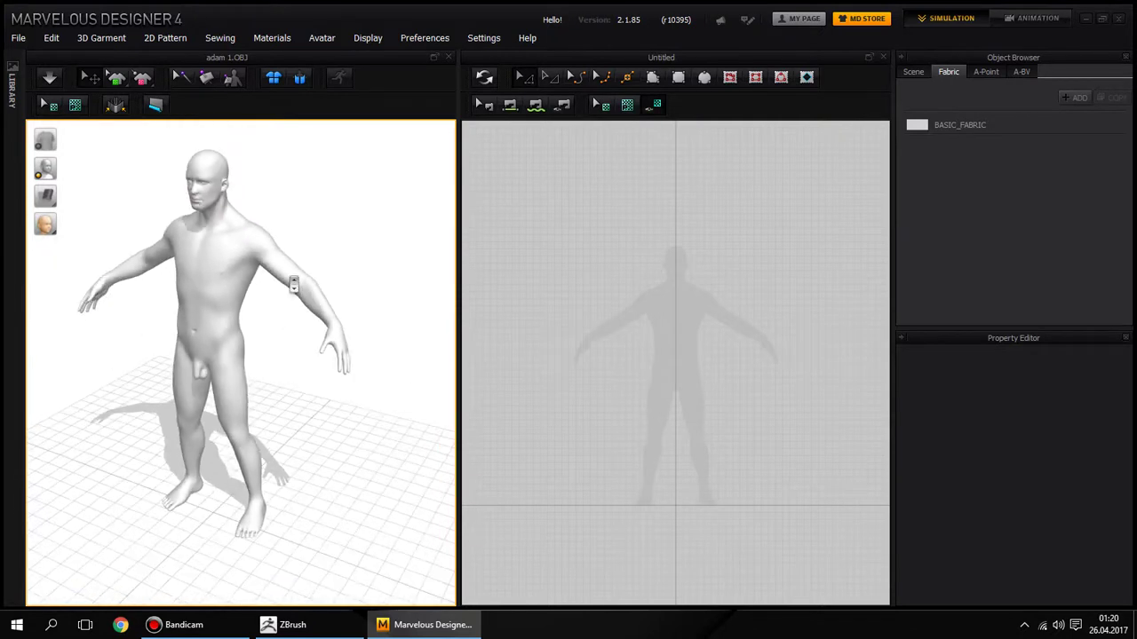
Step: Pan and zoom the 2D pattern window to position the avatar silhouette
middle_click_drag(770, 247, 741, 215)
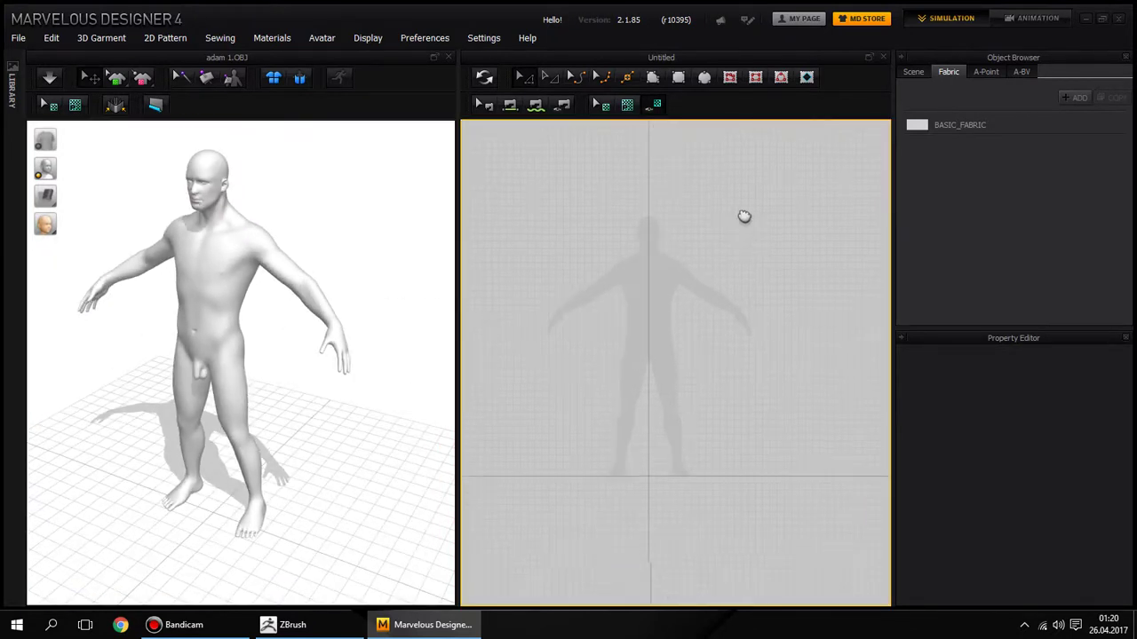
middle_click_drag(741, 317, 756, 302)
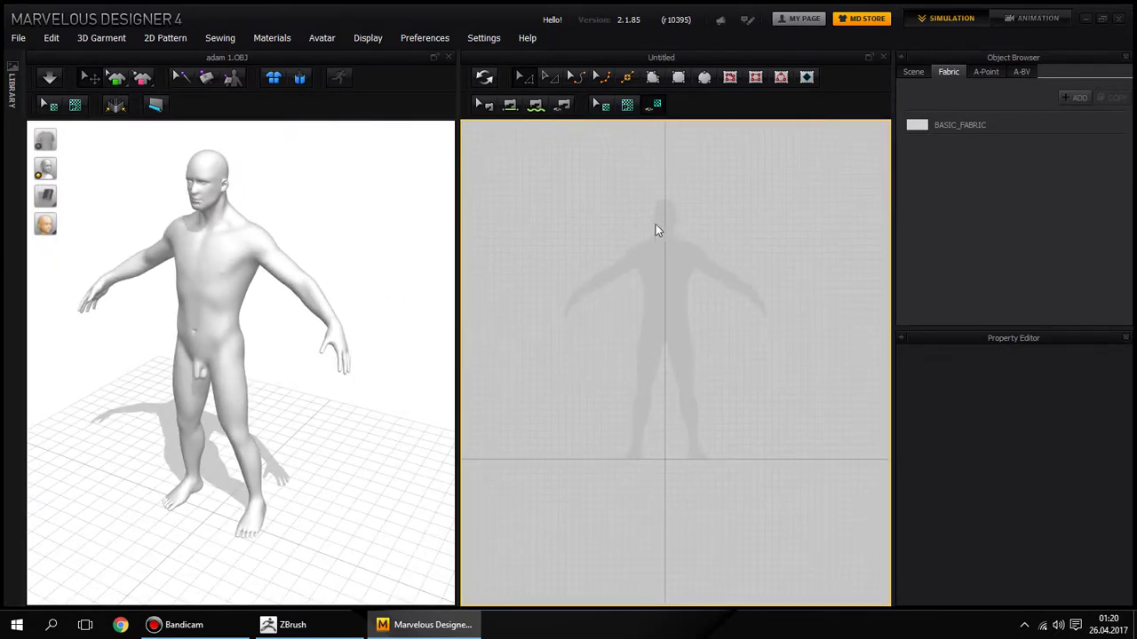
scroll(660, 285, "down", 2)
scroll(667, 270, "up", 3)
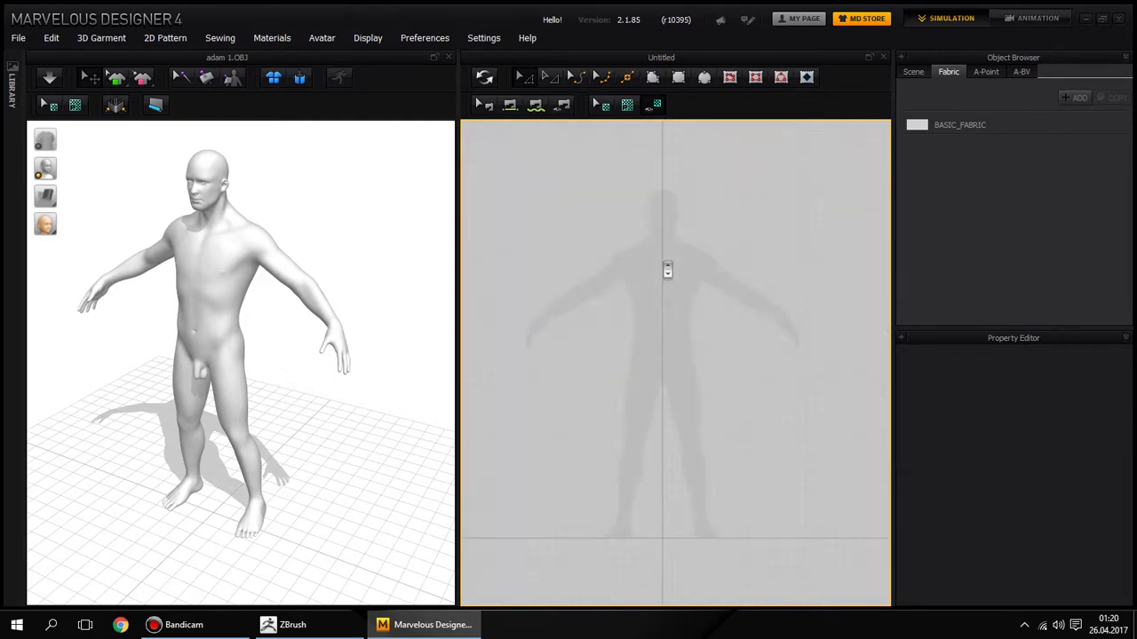
middle_click_drag(667, 270, 665, 253)
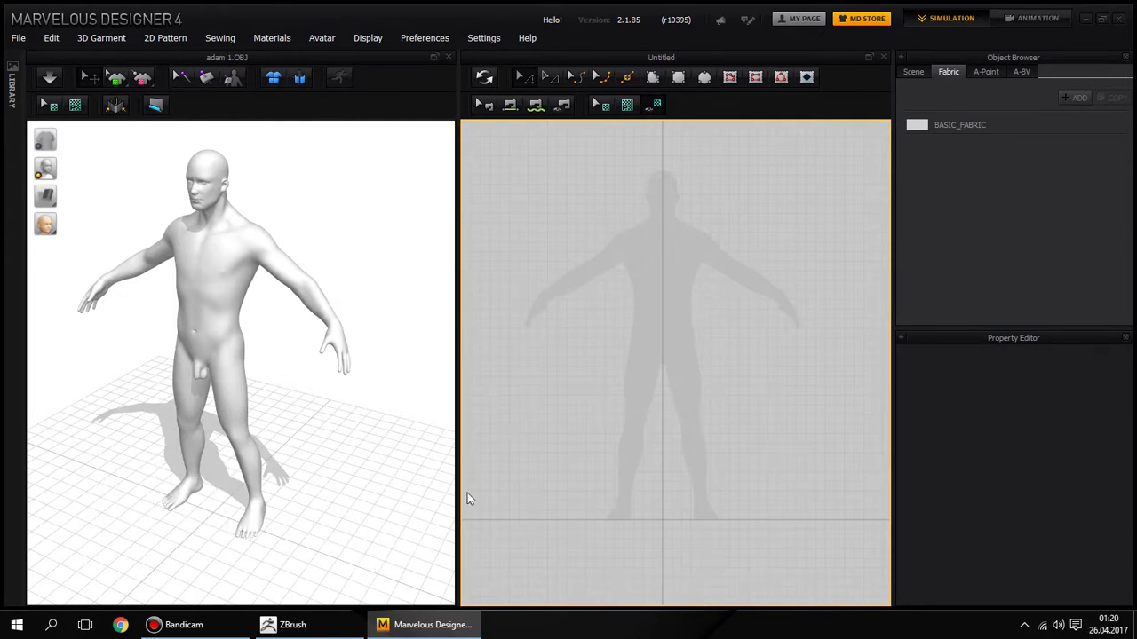
middle_click_drag(574, 431, 610, 372)
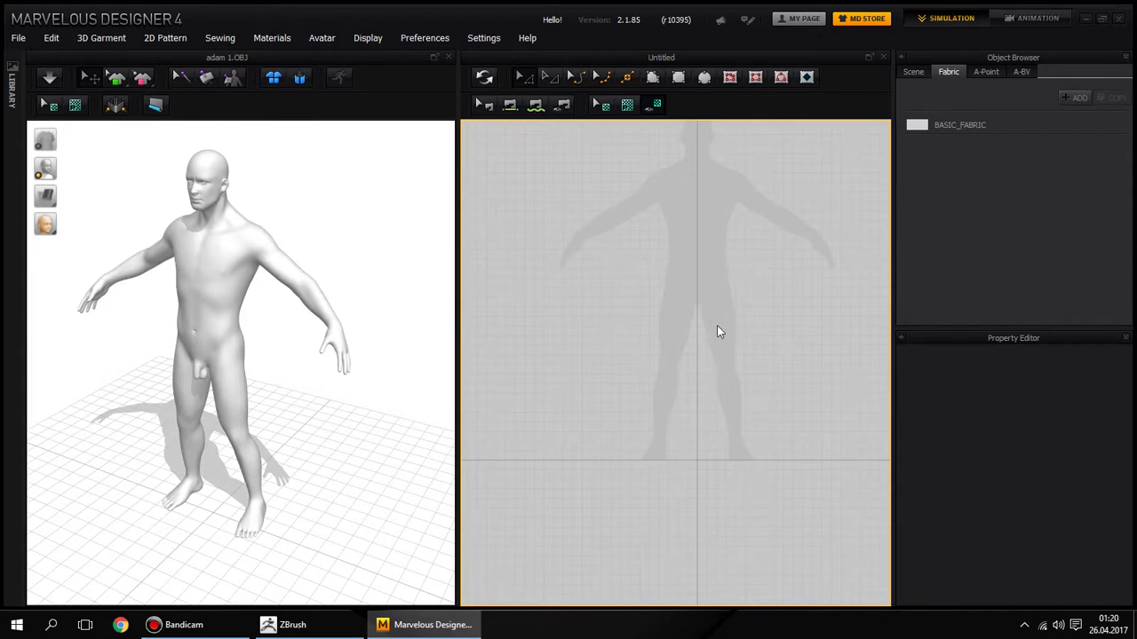
middle_click_drag(725, 297, 727, 323)
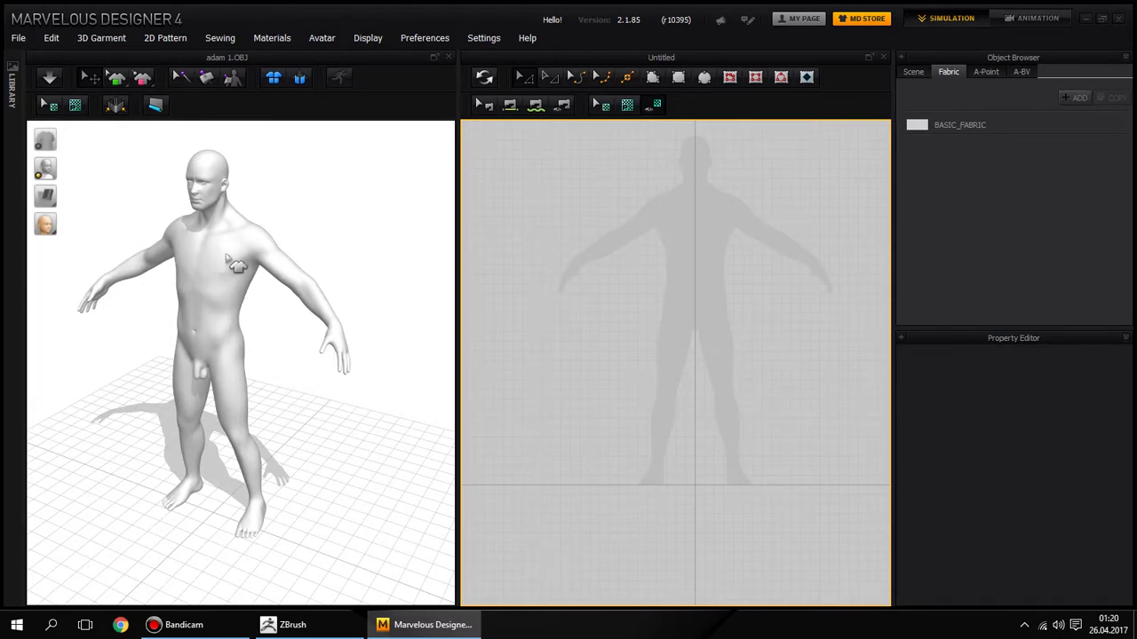
Step: Turn the avatar to face front in 3D and recentre its 2D silhouette
mouse_move(295, 288)
right_mouse_down()
mouse_move(139, 268)
mouse_move(294, 267)
right_mouse_up()
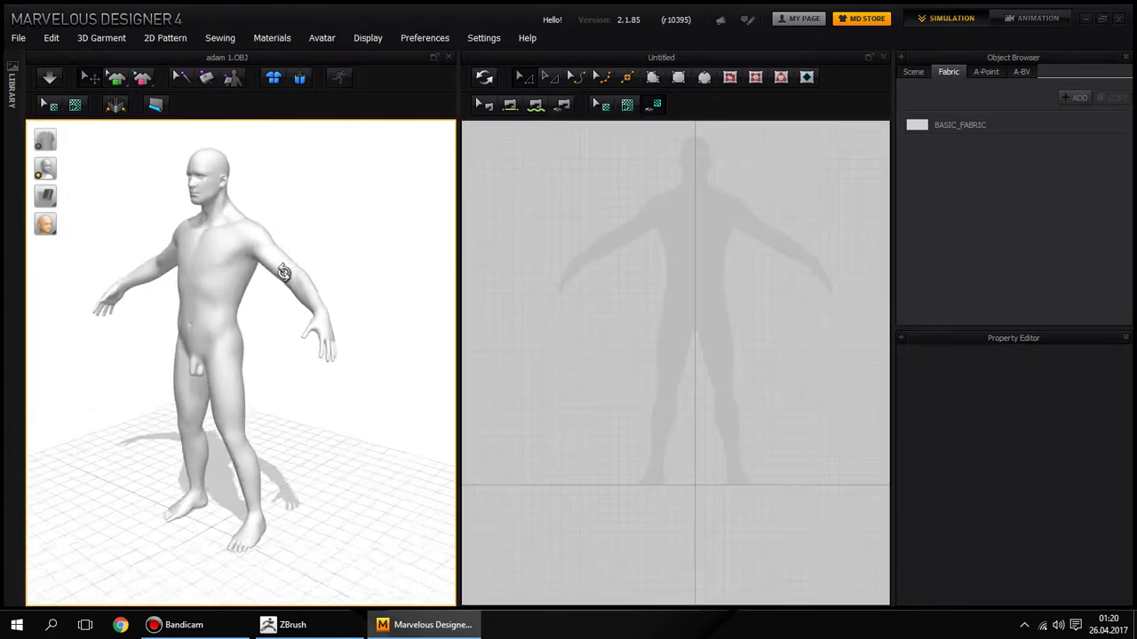
right_click(708, 288)
left_click(617, 317)
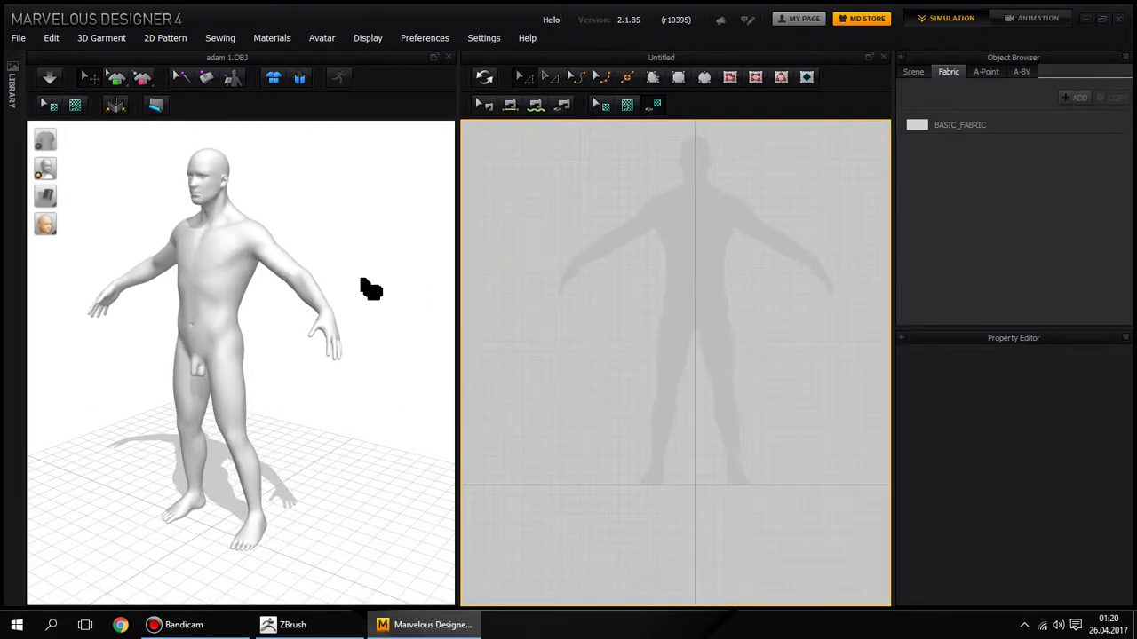
middle_click_drag(332, 279, 349, 271)
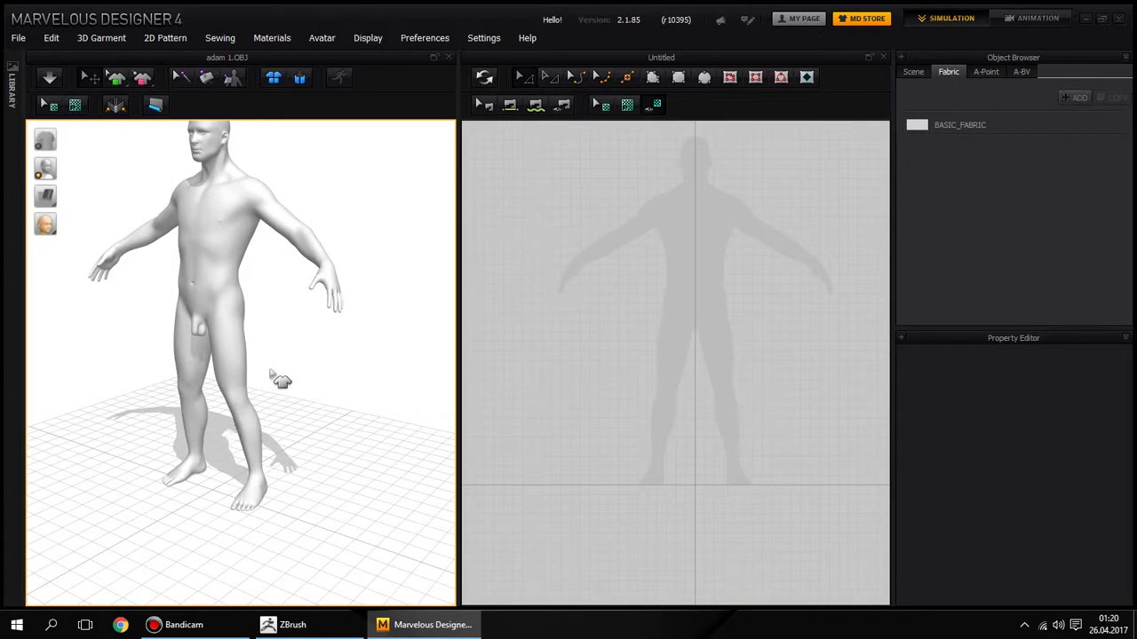
scroll(276, 377, "down", 2)
right_click_drag(276, 377, 292, 337)
right_click_drag(316, 293, 282, 338)
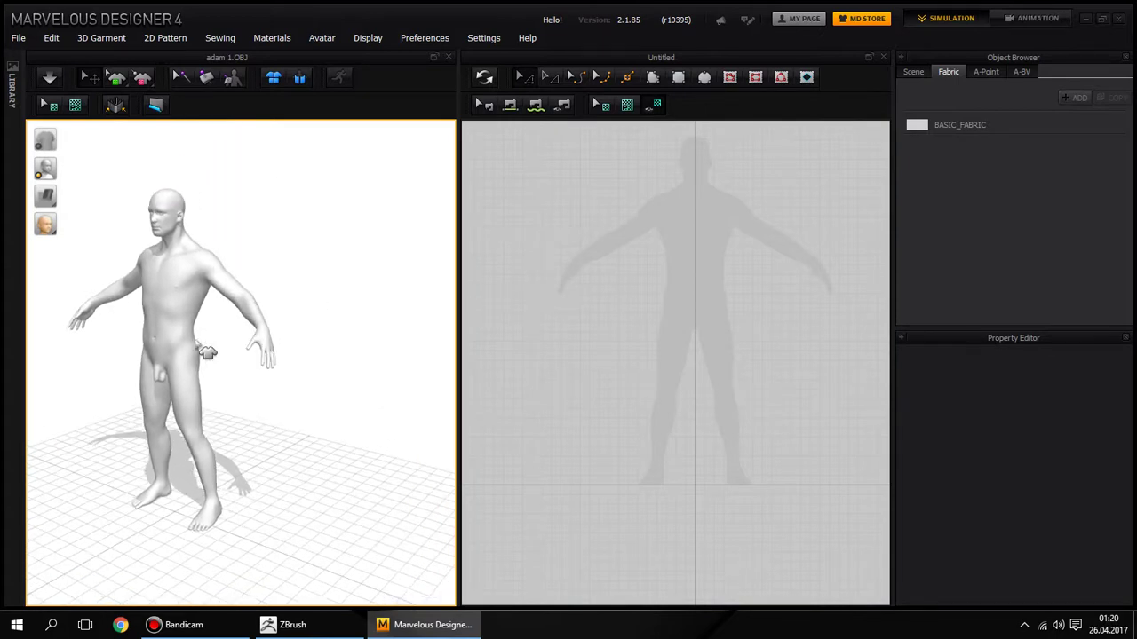
middle_click_drag(207, 353, 321, 321)
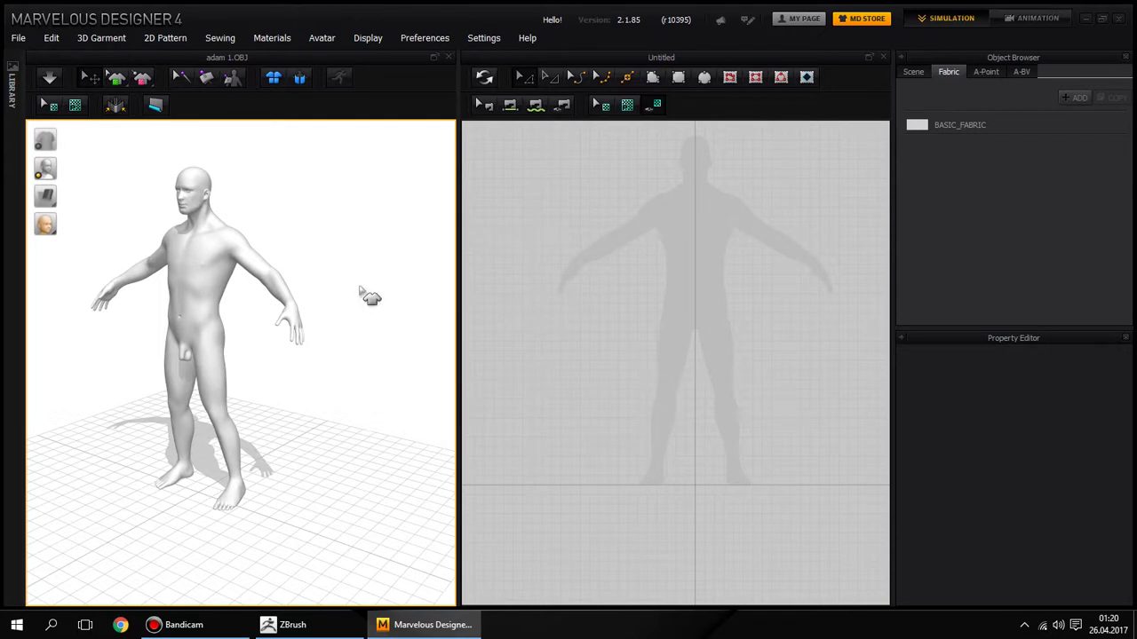
right_click_drag(158, 256, 201, 250)
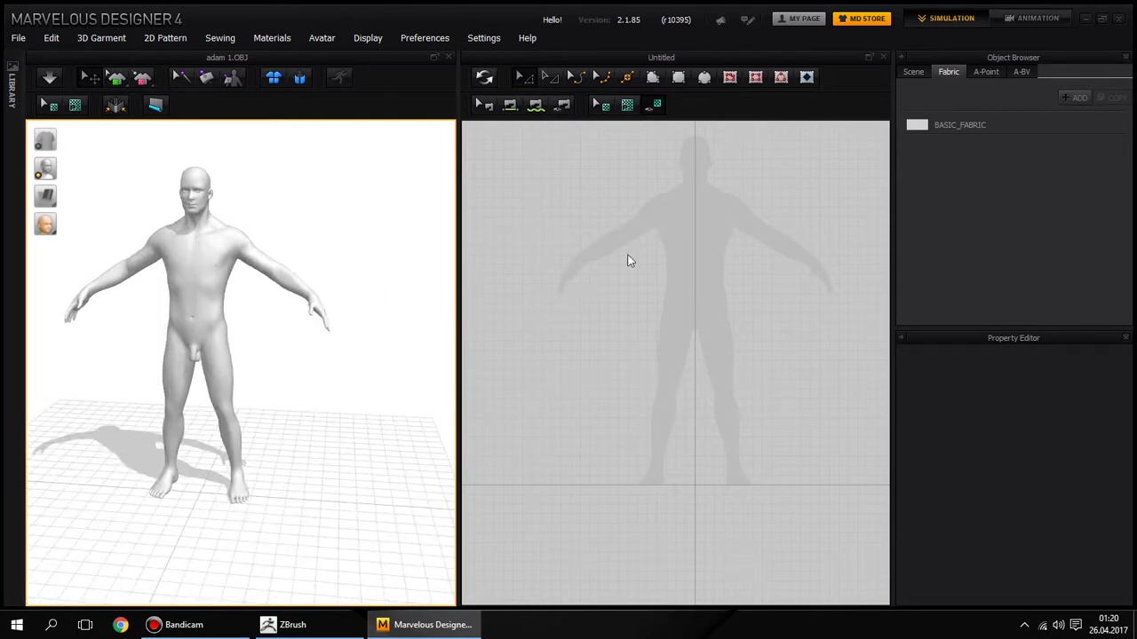
mouse_move(627, 261)
middle_mouse_down()
mouse_move(663, 261)
mouse_move(650, 268)
middle_mouse_up()
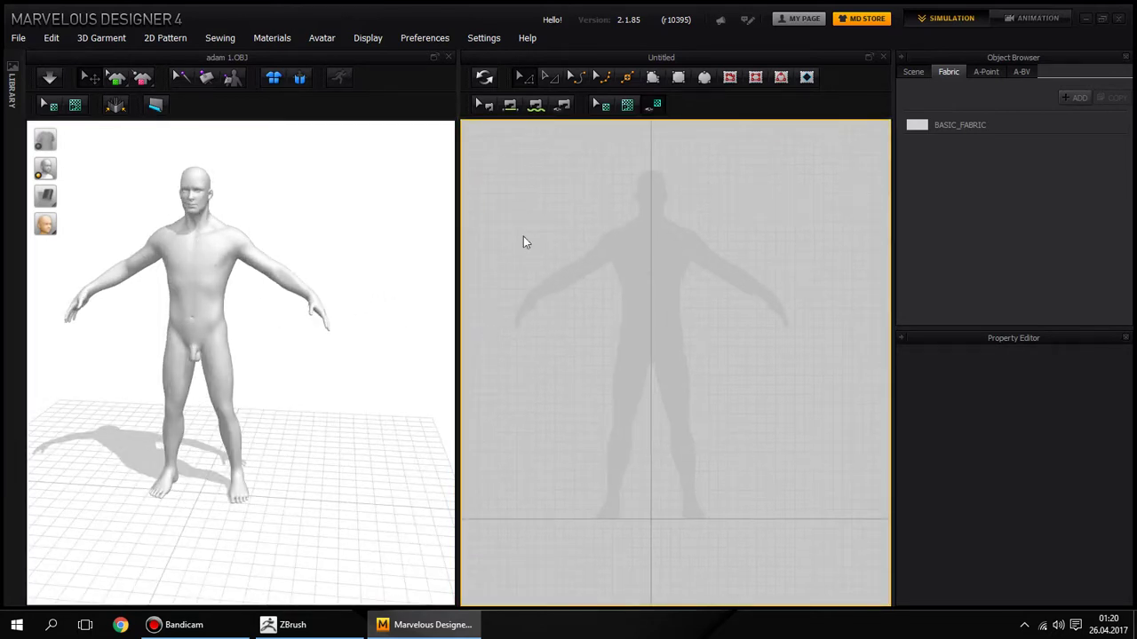
Step: Set the 3D background colour to dark green and toggle Show Background Image
left_click(369, 43)
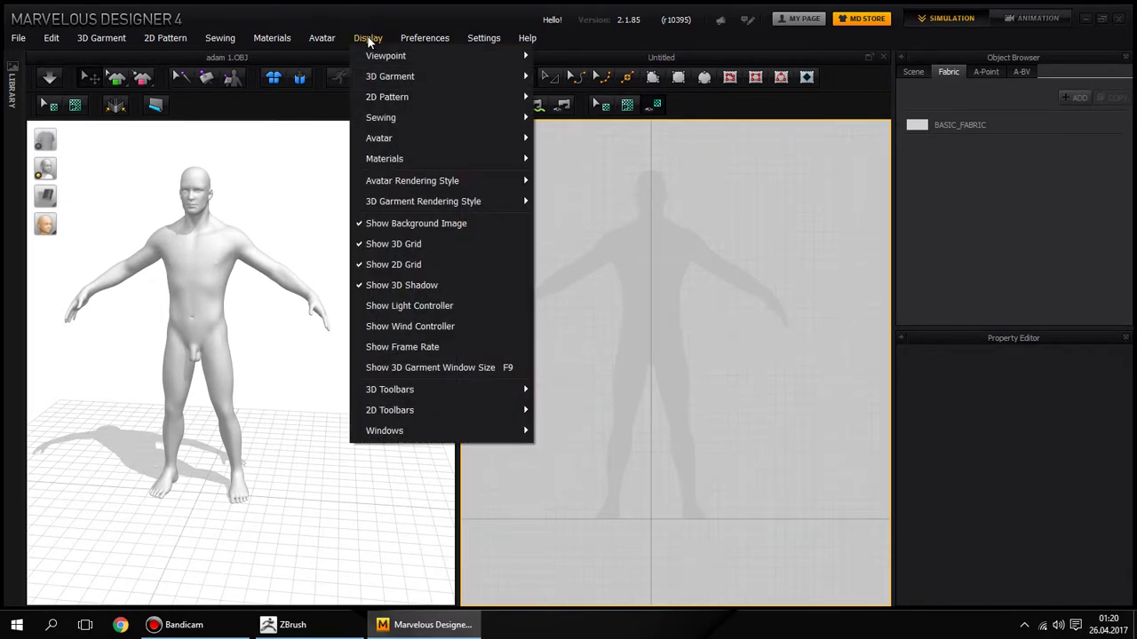
mouse_move(425, 37)
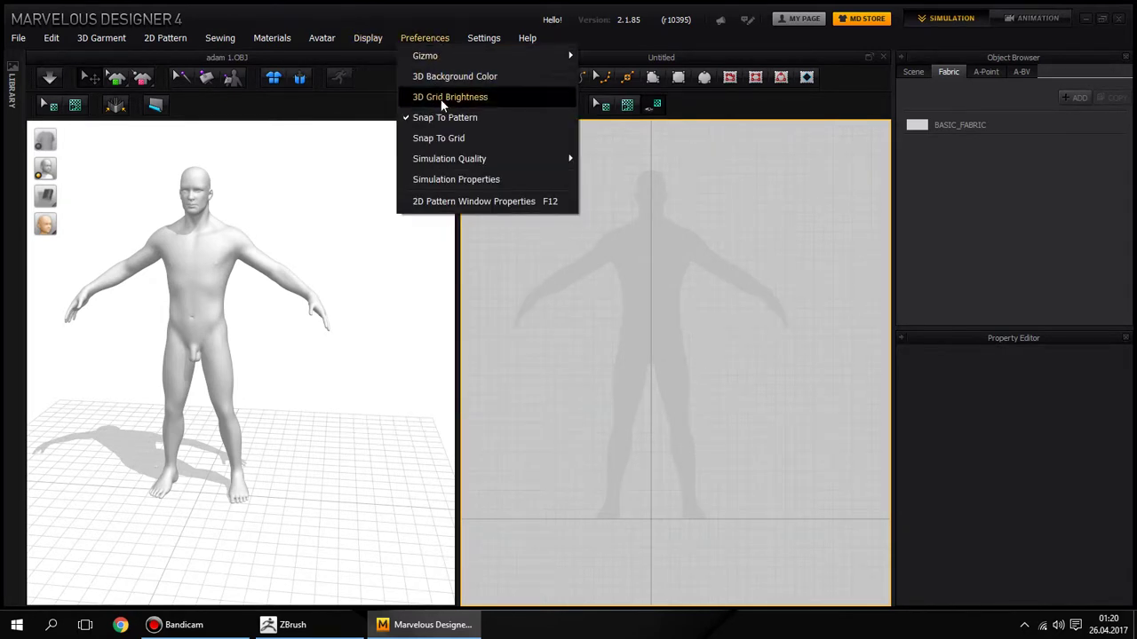
left_click(446, 75)
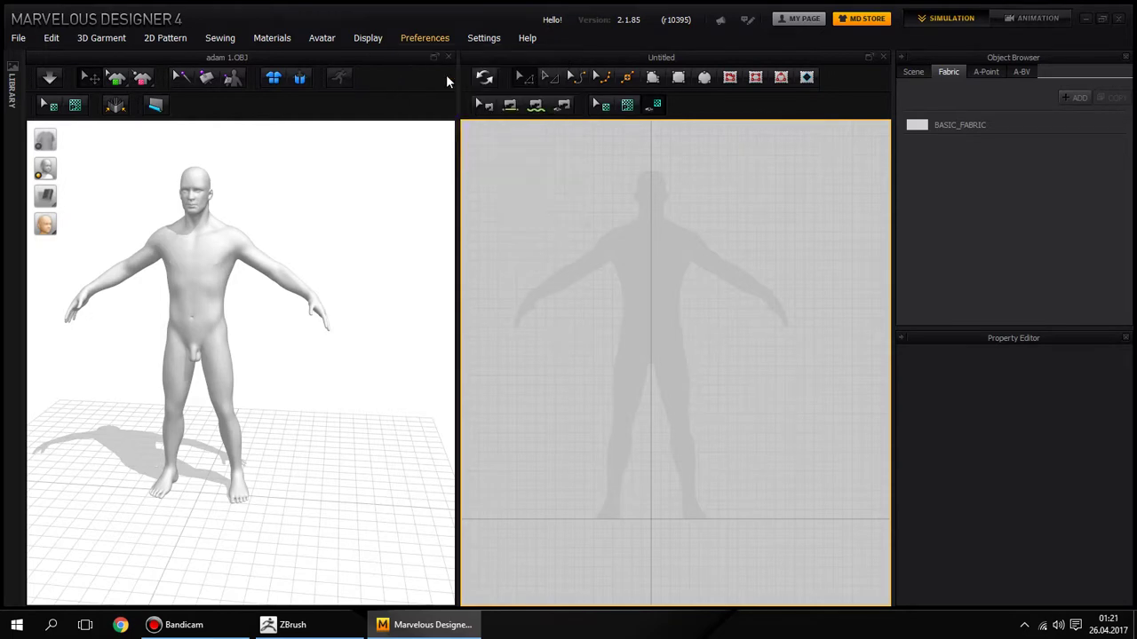
left_click(464, 368)
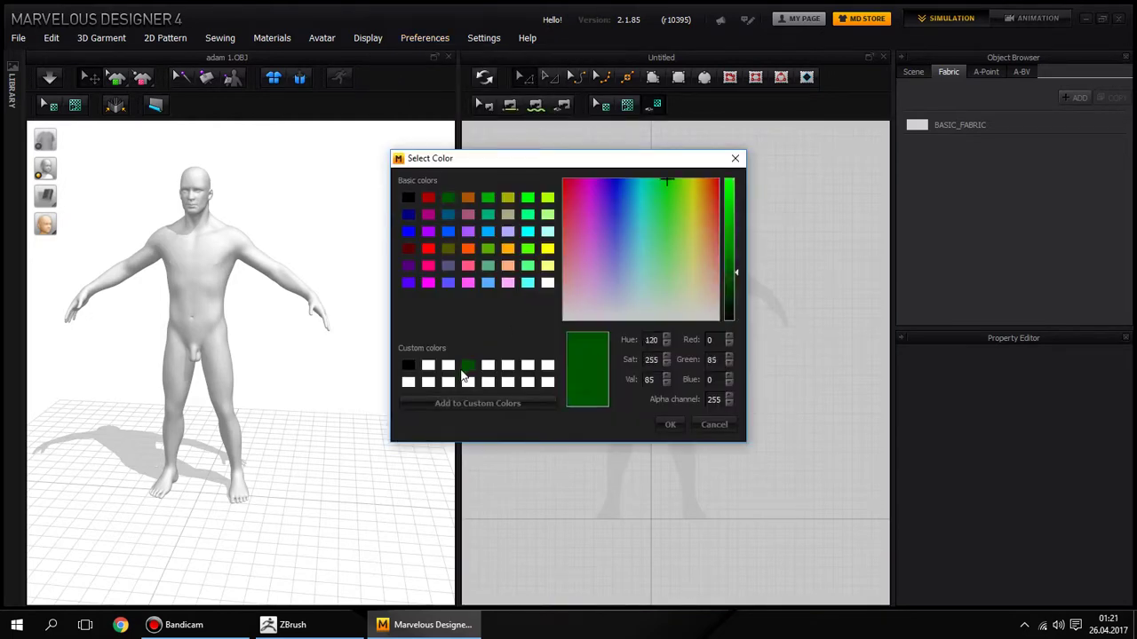
left_click(661, 425)
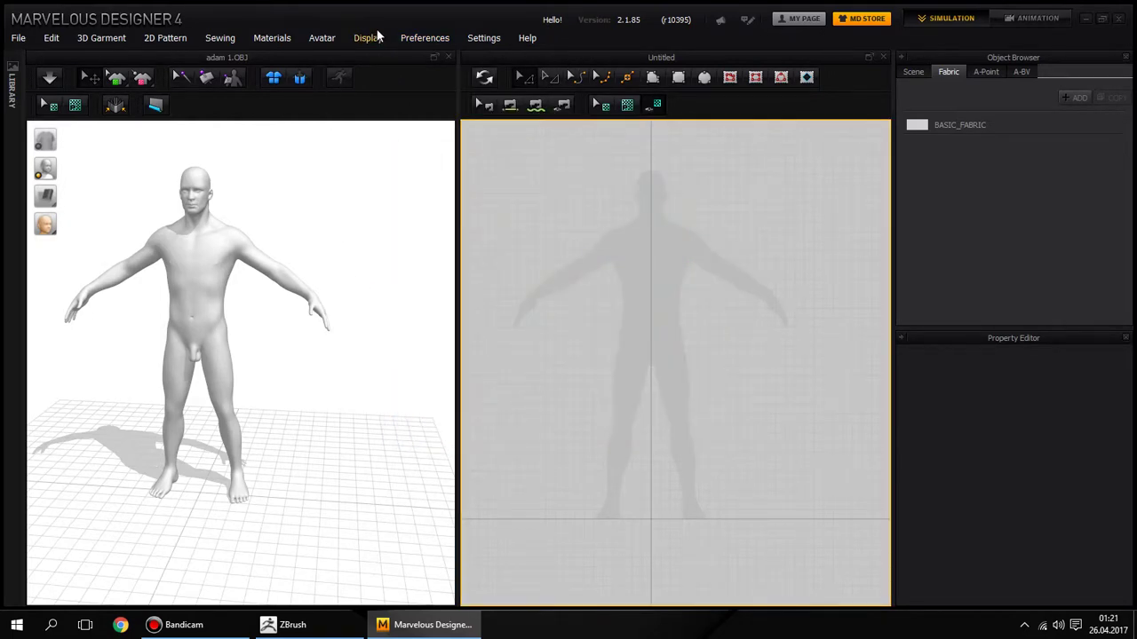
left_click(367, 38)
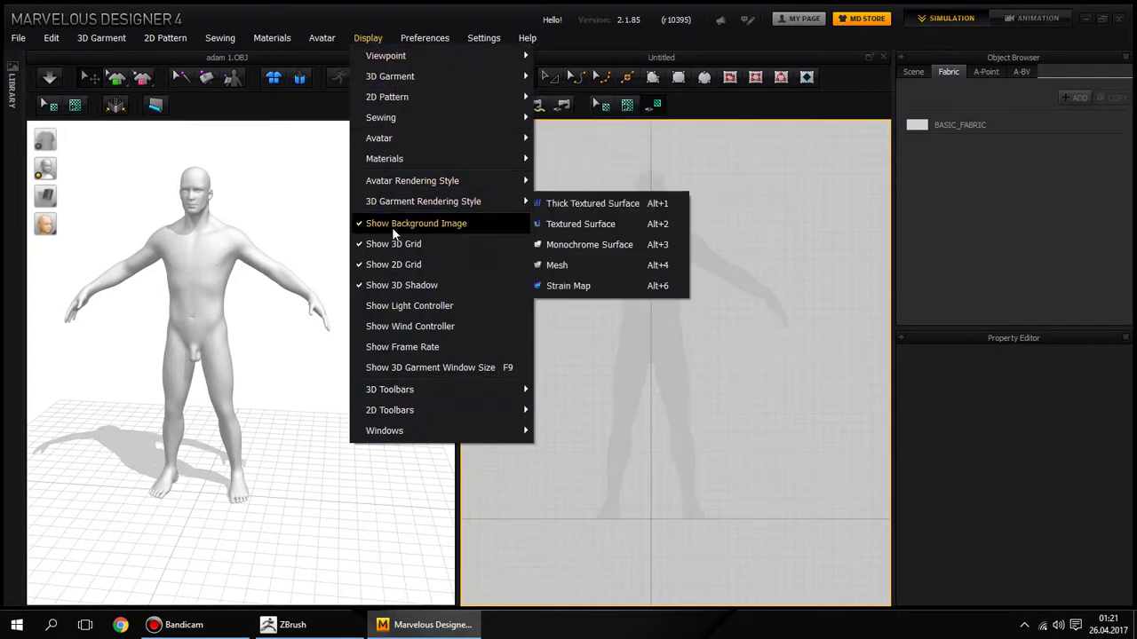
left_click(459, 228)
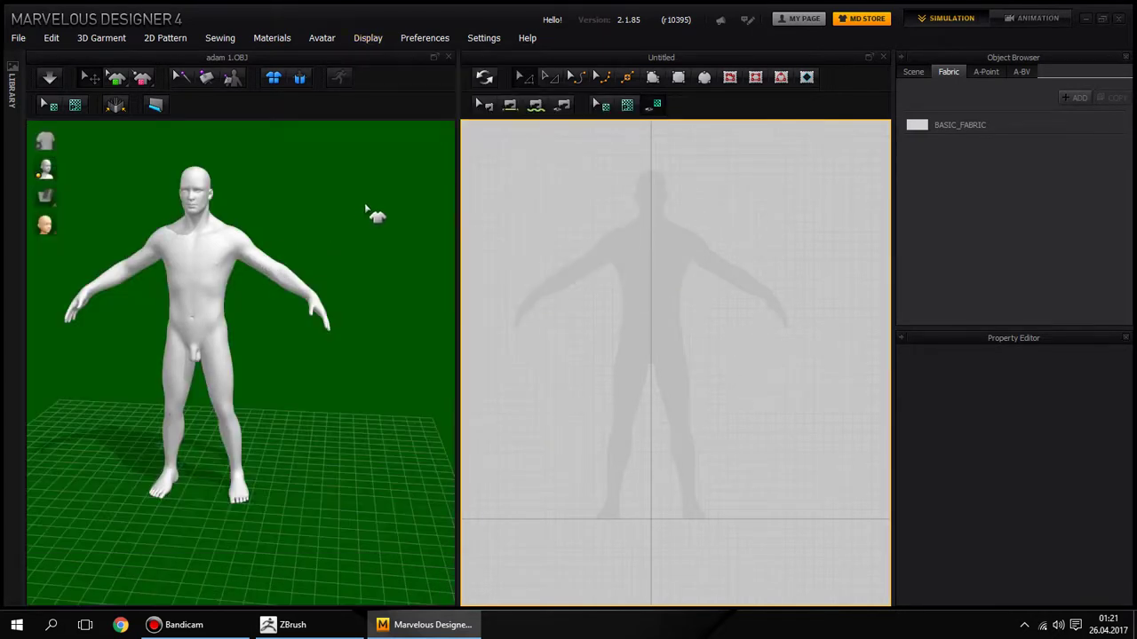
mouse_move(376, 213)
right_mouse_down()
mouse_move(248, 200)
mouse_move(339, 201)
right_mouse_up()
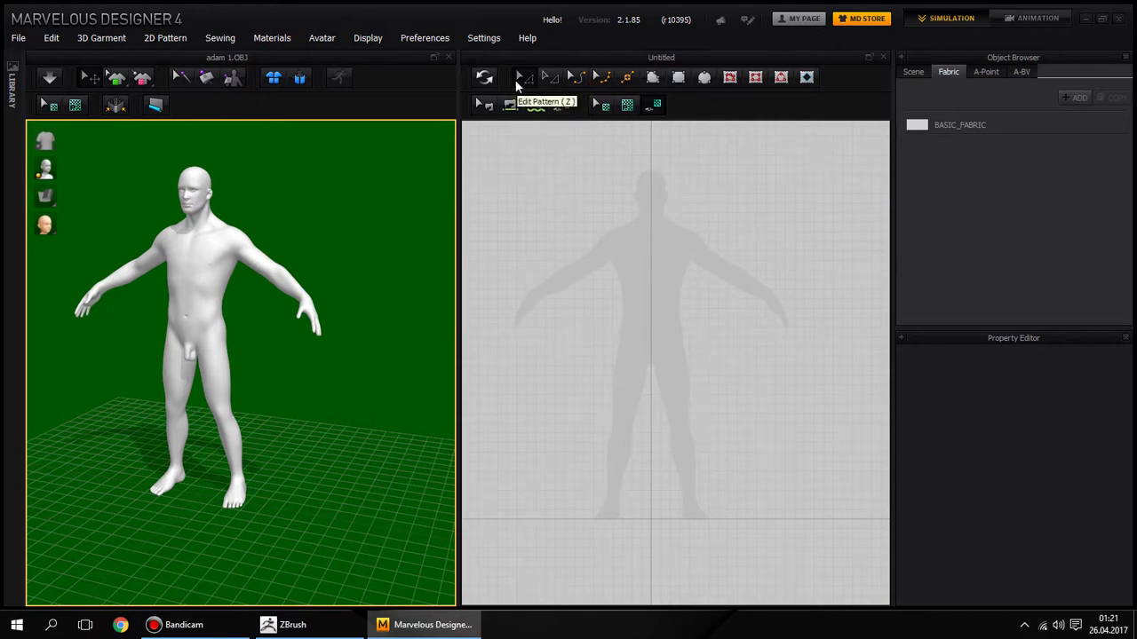
Step: Draw closed polygon Pattern2D_1617 tracing the torso half from neck centre over the shoulder to the hip
left_click(652, 76)
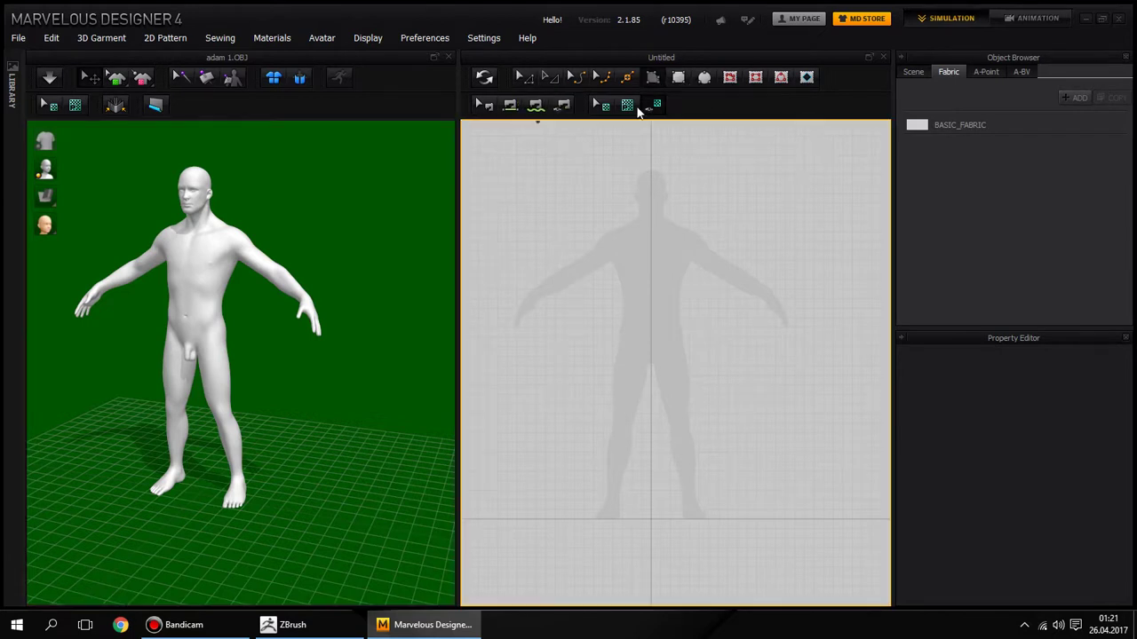
scroll(629, 255, "up", 2)
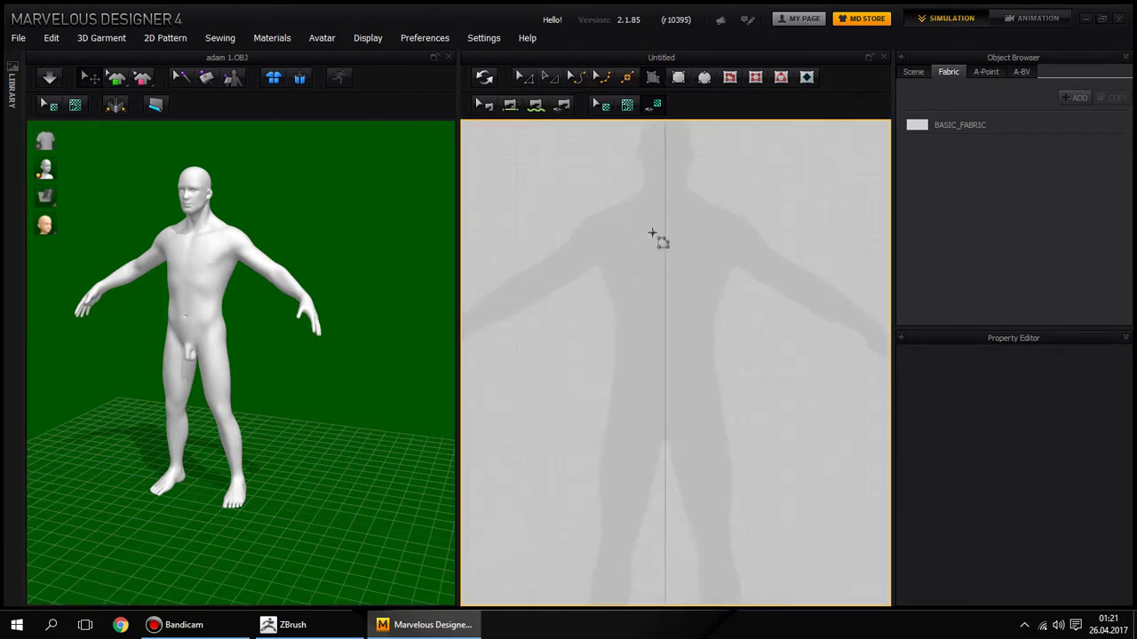
left_click(665, 183)
left_click(624, 194)
left_click(564, 219)
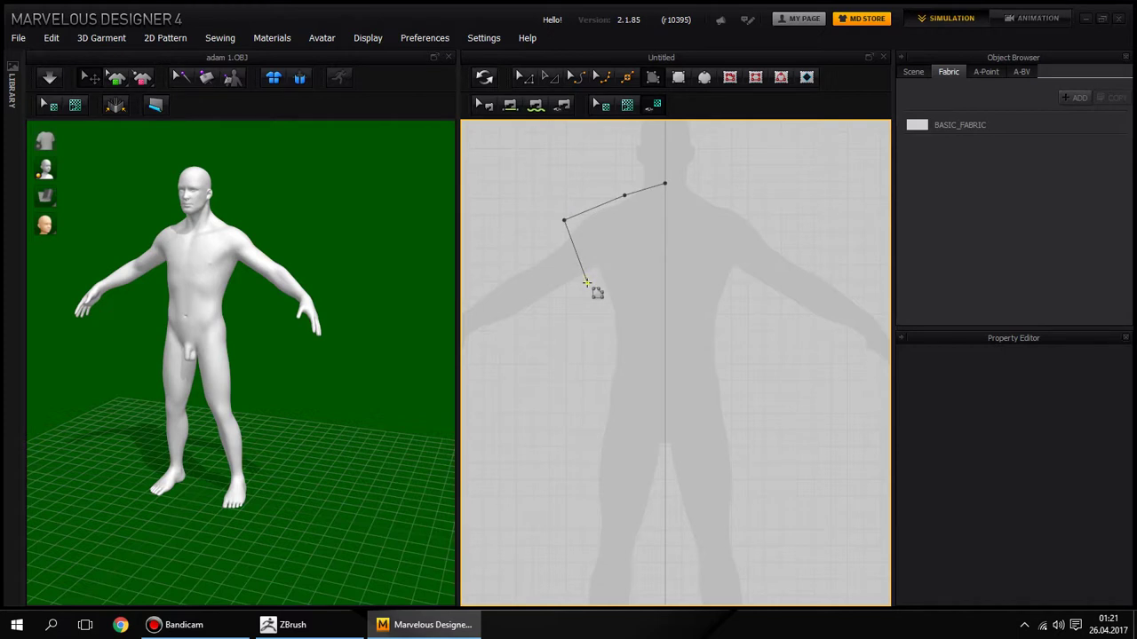
left_click(586, 282)
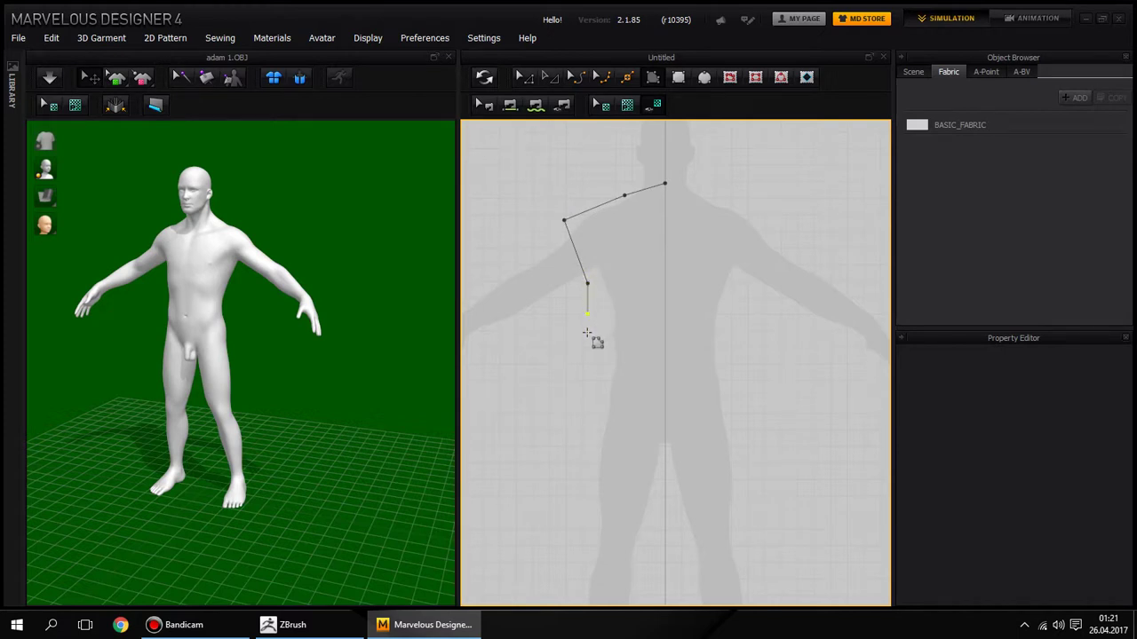
left_click(596, 391)
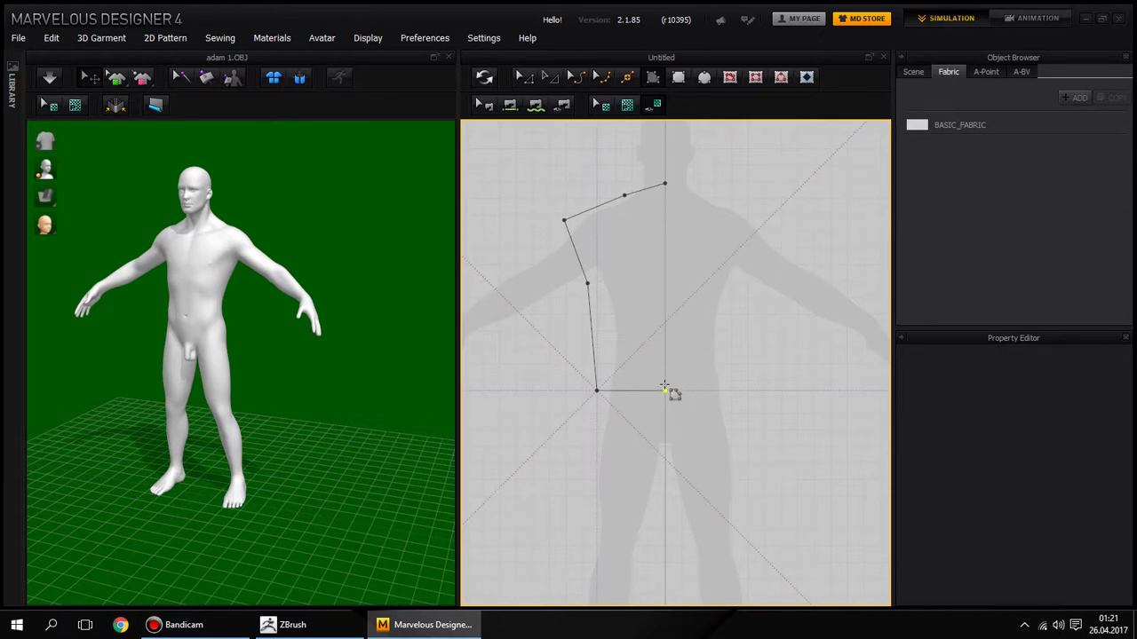
left_click(664, 390)
left_click(666, 184)
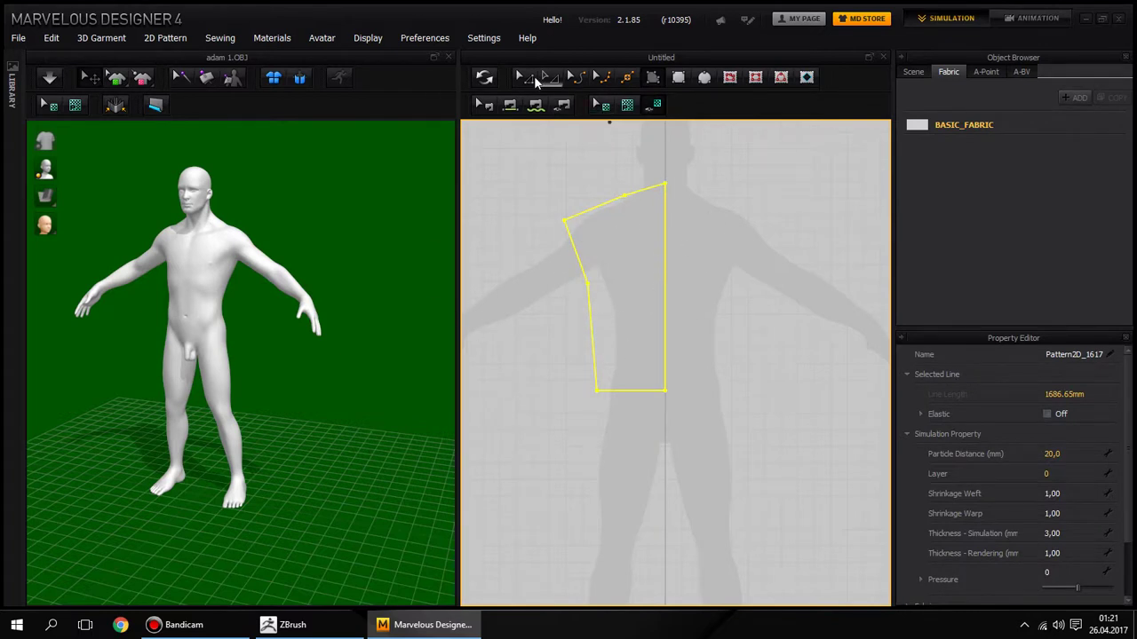
Step: Reposition the half-torso piece back onto the centre line, undoing an accidental pasted copy
left_click(530, 82)
left_click(569, 145)
left_click_drag(636, 248, 641, 242)
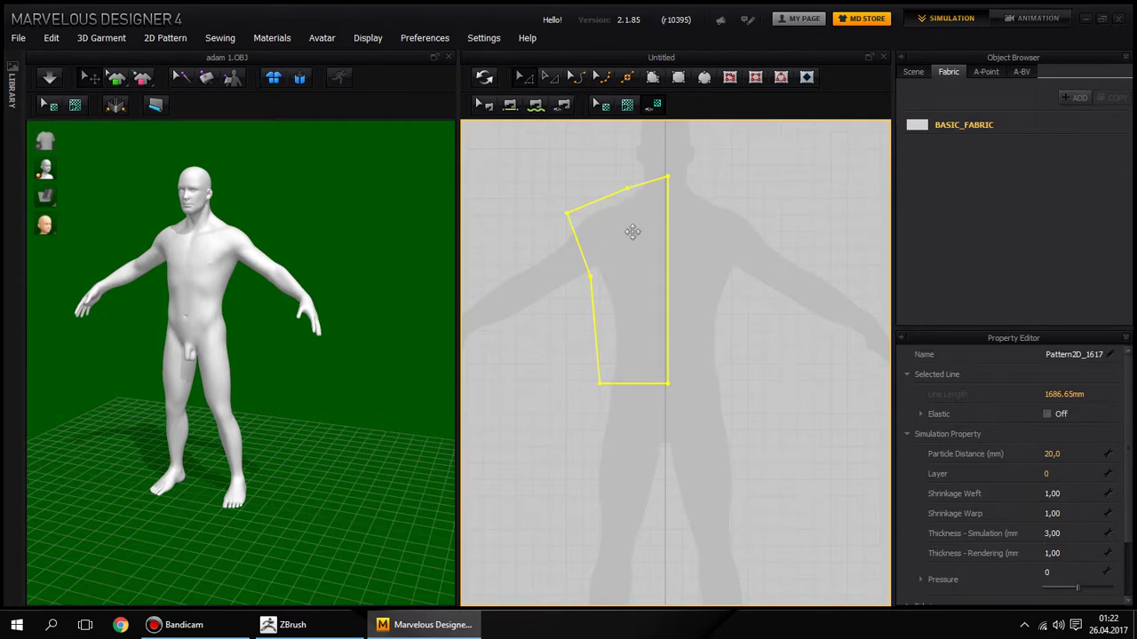
left_click_drag(631, 230, 755, 248)
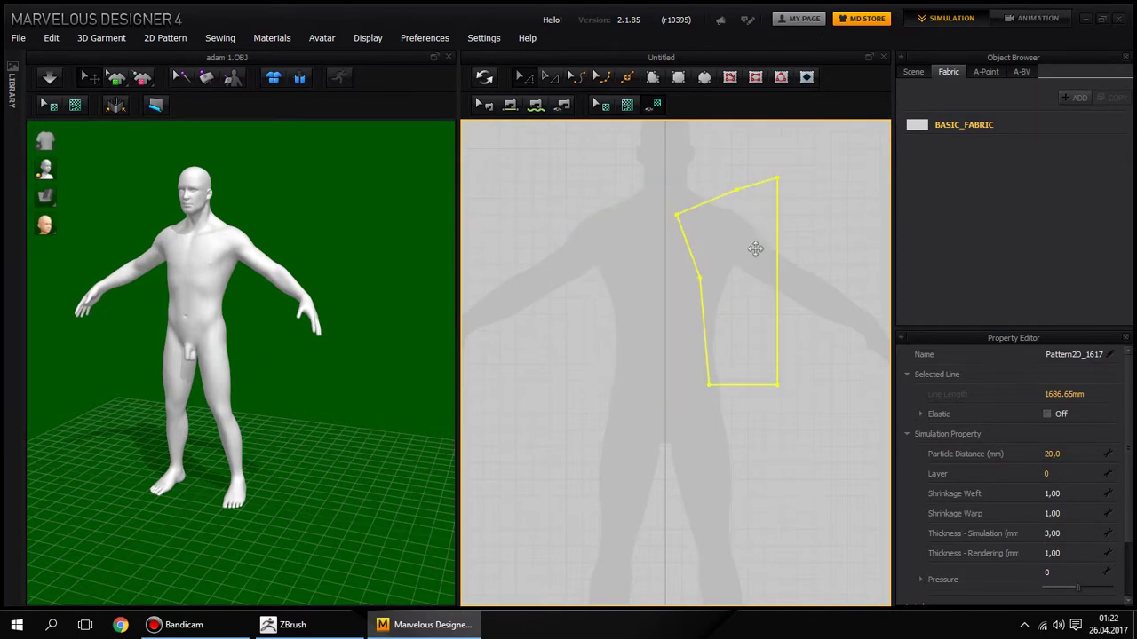
key("ctrl+v")
left_click(636, 257)
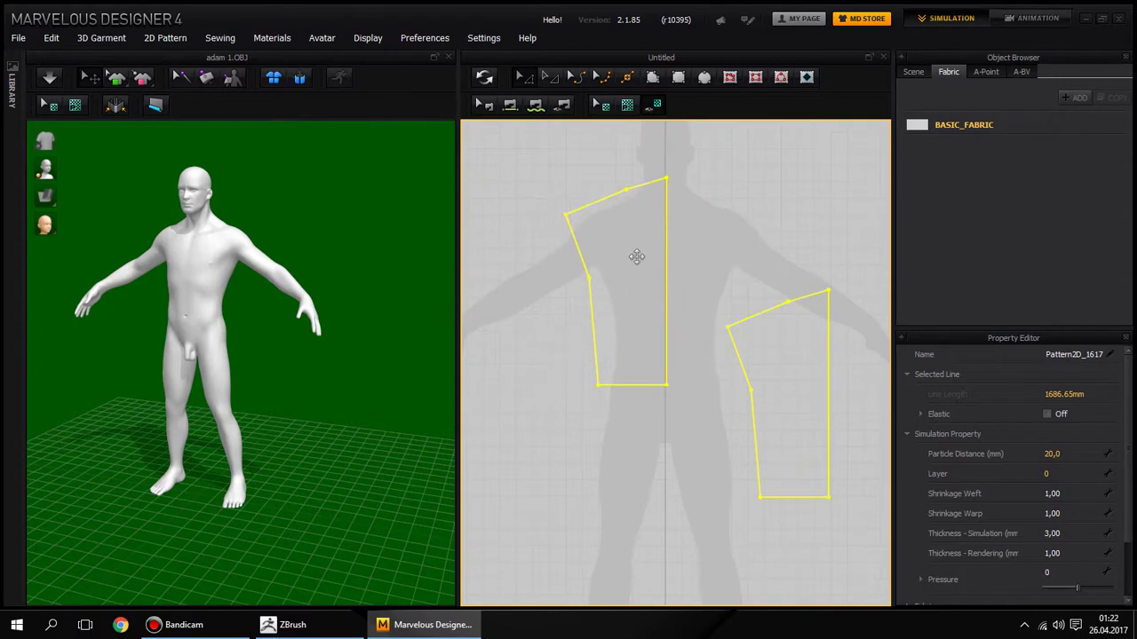
left_click_drag(637, 256, 629, 268)
key("ctrl+z")
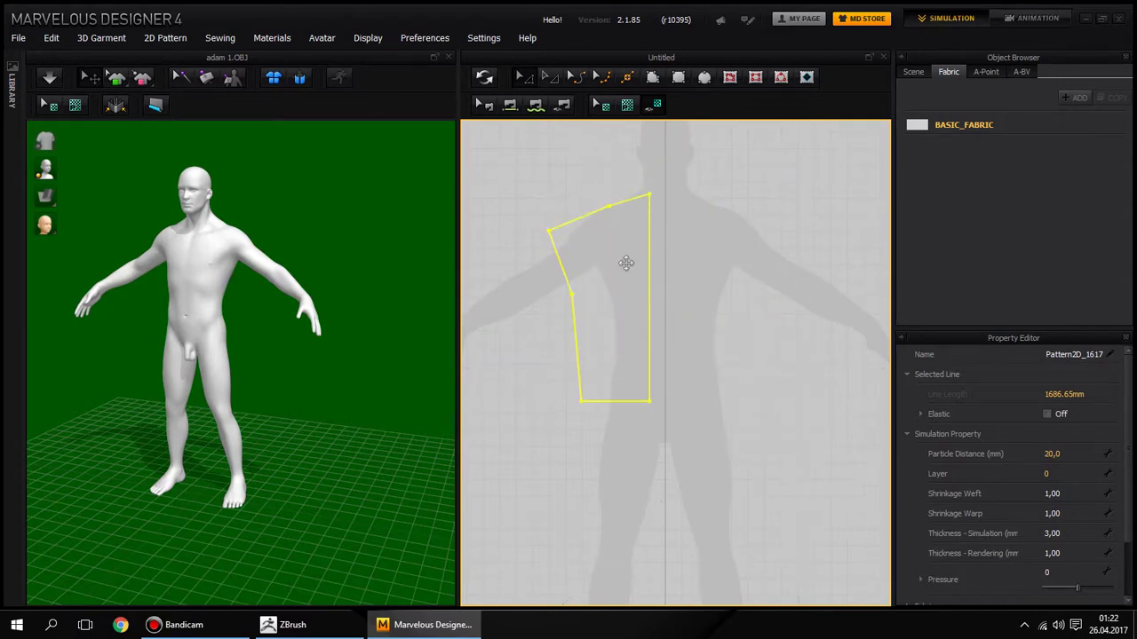
left_click_drag(626, 263, 640, 251)
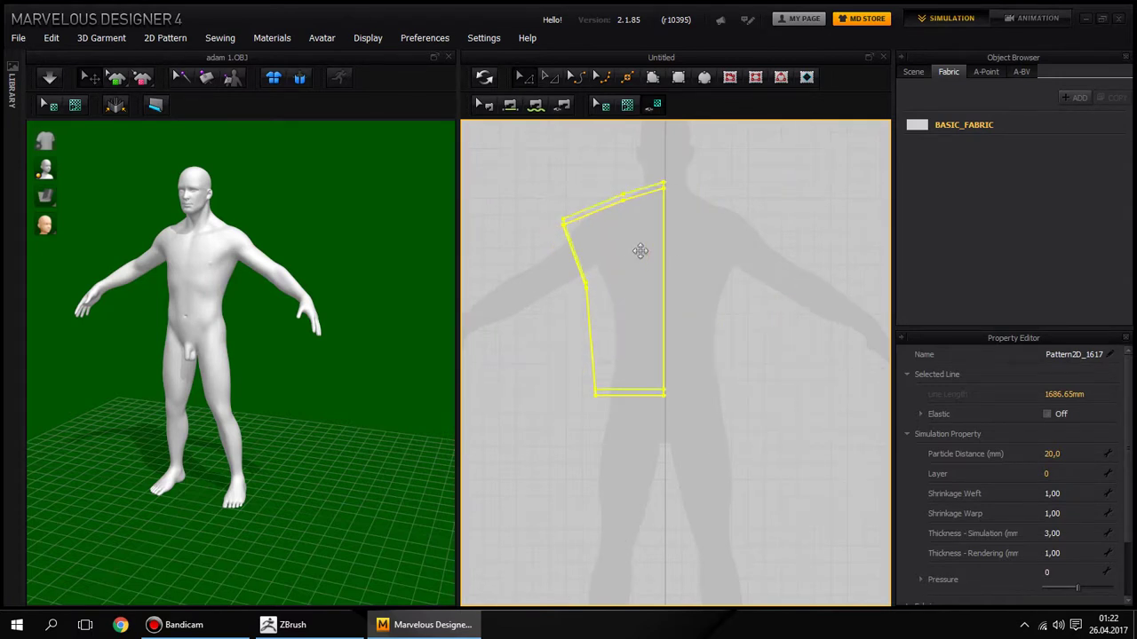
left_click(747, 205)
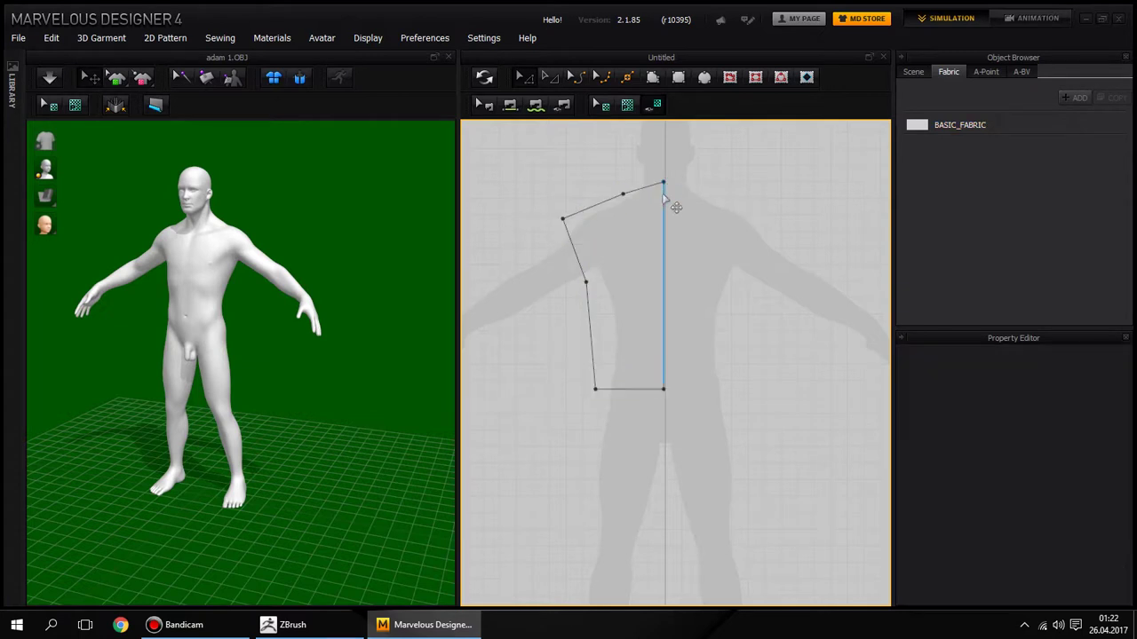
left_click(629, 274)
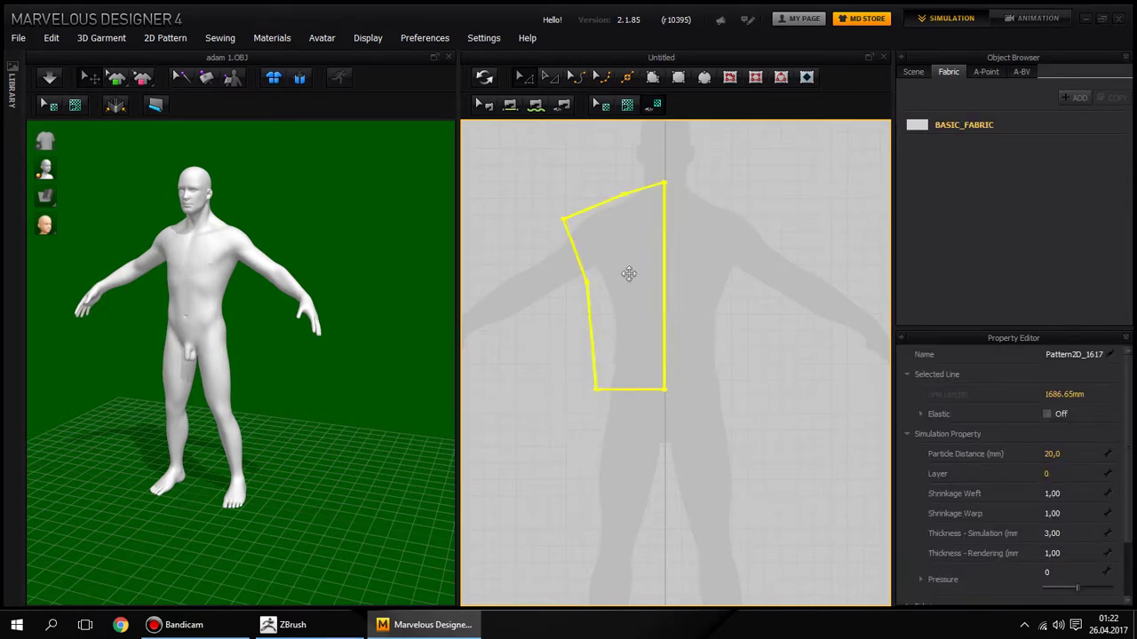
left_click(695, 254)
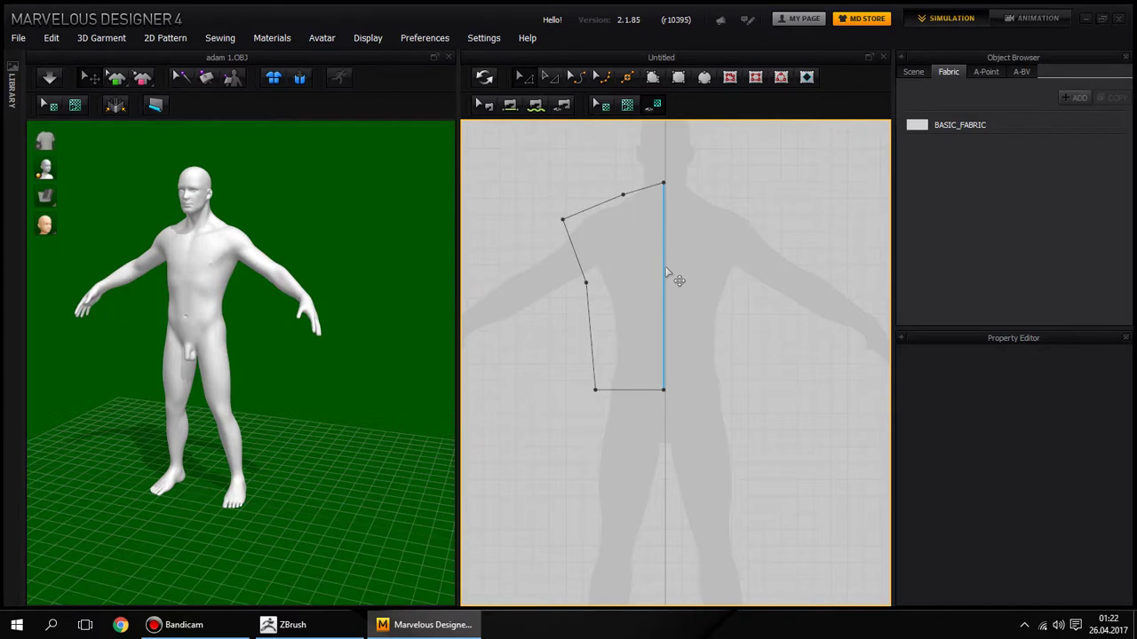
Step: Unfold the half piece into a full front, adjust both shoulder points, then delete it
right_click(666, 275)
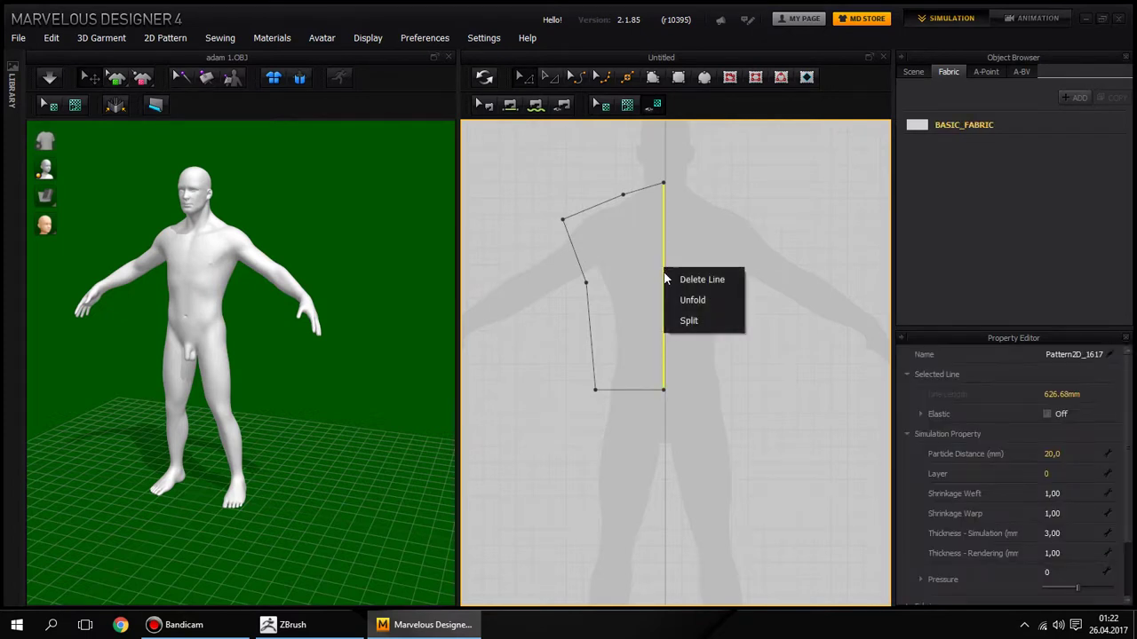
left_click(709, 303)
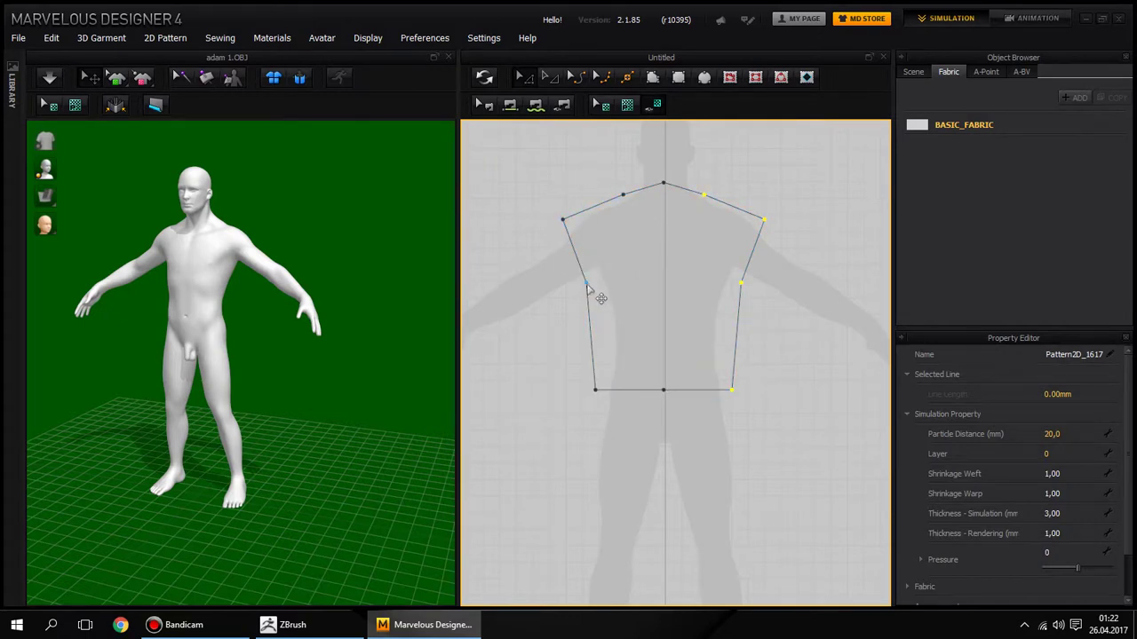
mouse_move(600, 296)
left_mouse_down()
mouse_move(608, 286)
mouse_move(571, 227)
left_mouse_up()
left_click_drag(763, 218, 734, 210)
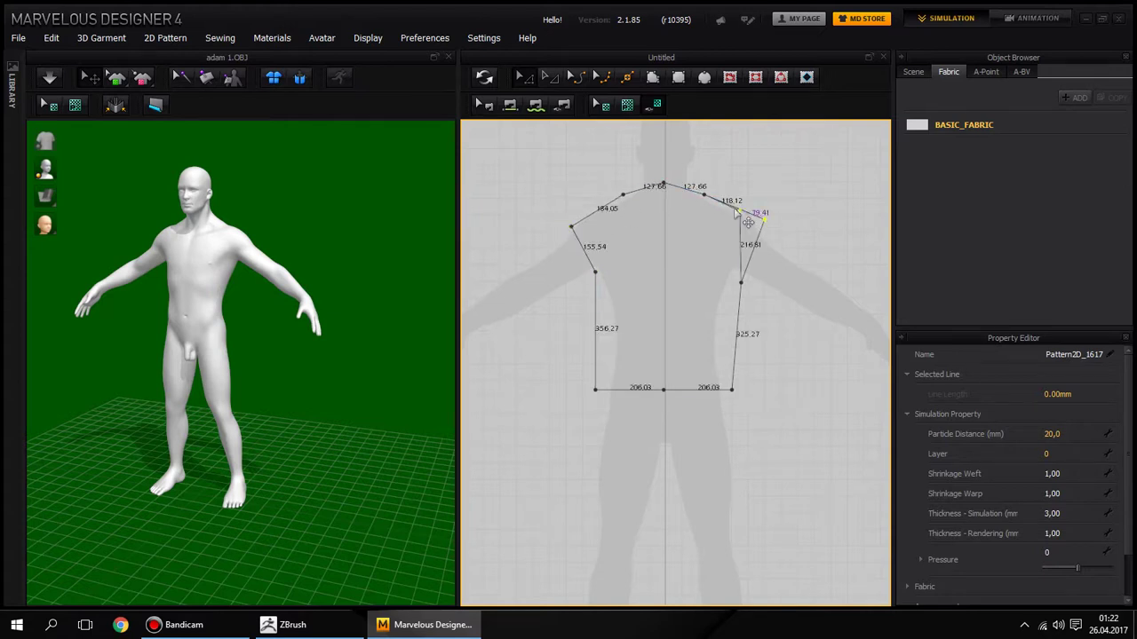
key("a")
left_click(667, 256)
key("Delete")
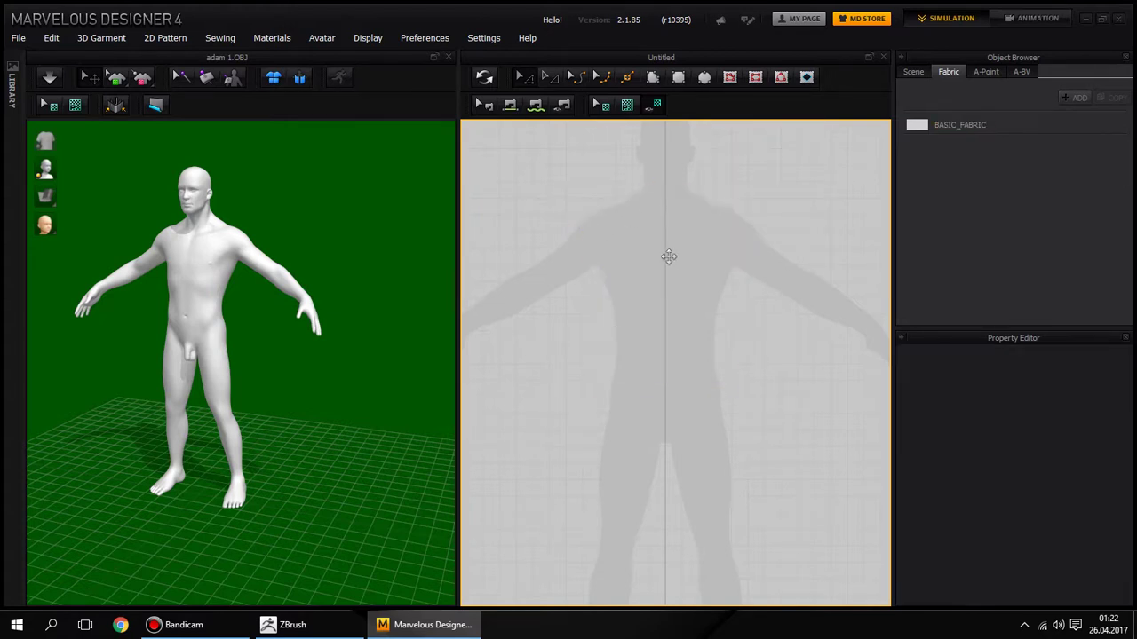
Step: Draw a new half-front polygon from the centre line through hip, waist and armhole points
left_click(653, 76)
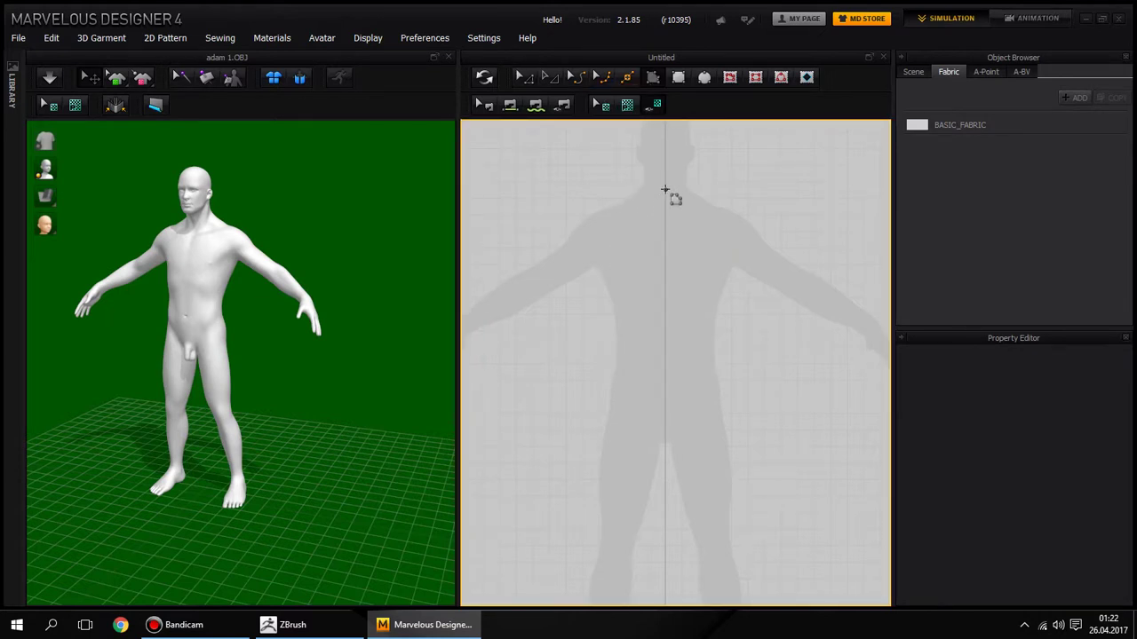
left_click_drag(665, 189, 665, 380)
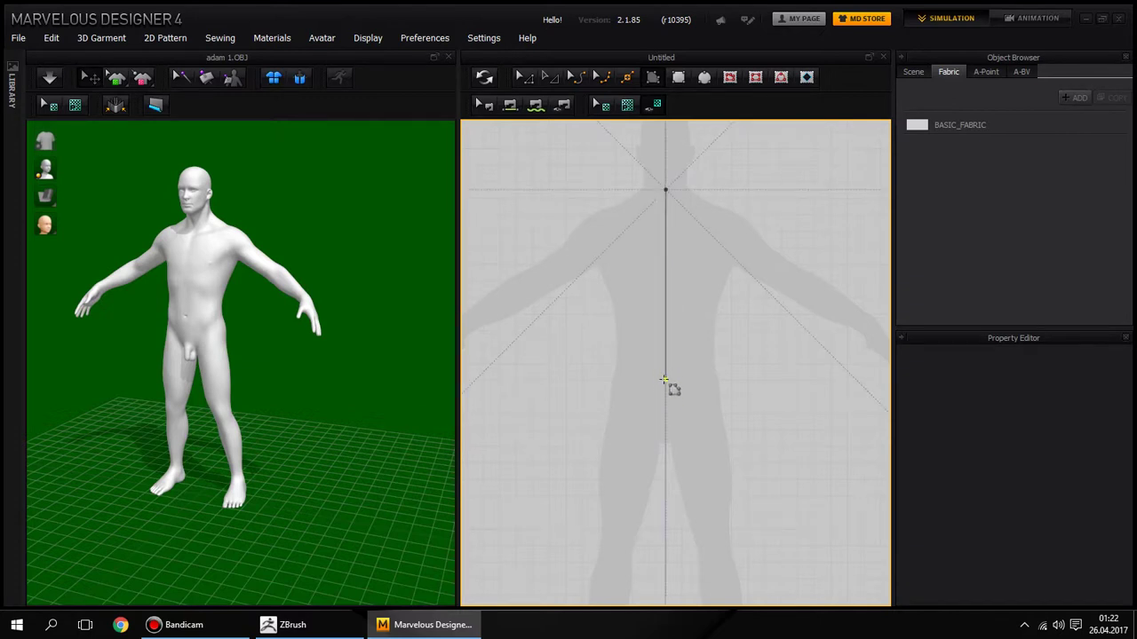
left_click(664, 380)
left_click(607, 380)
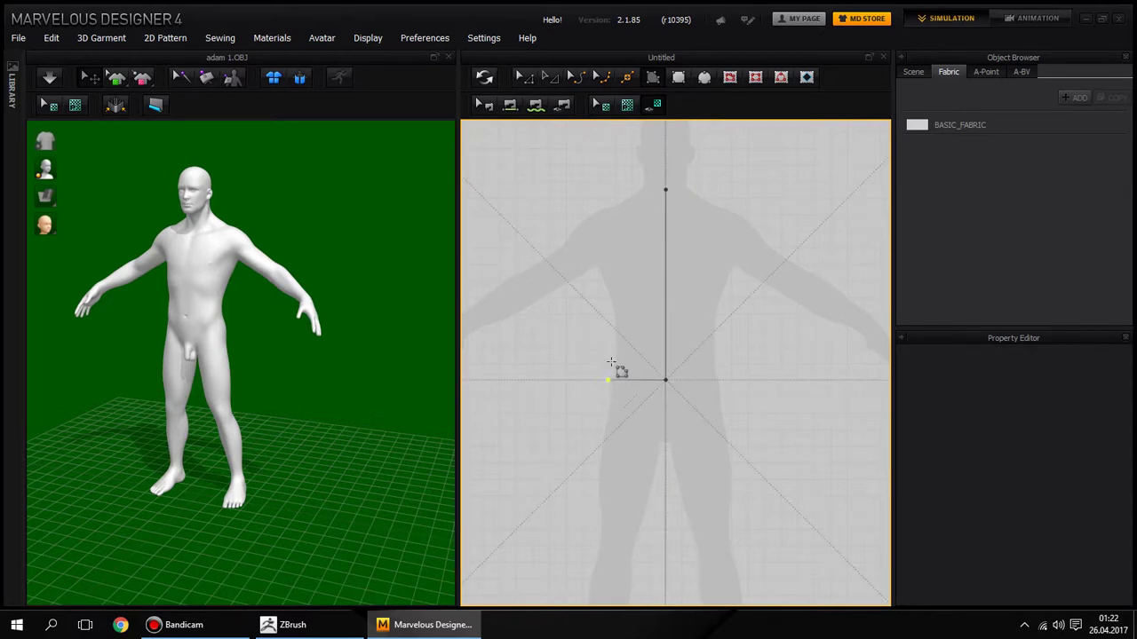
left_click(607, 308)
left_click(594, 271)
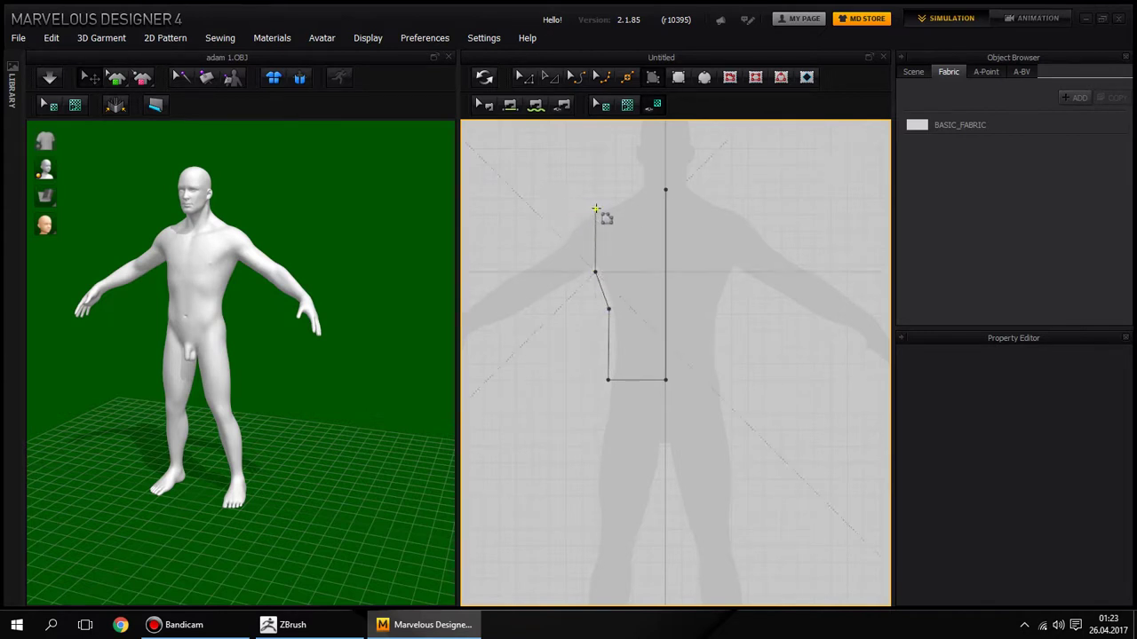
left_click(595, 209)
left_click(666, 191)
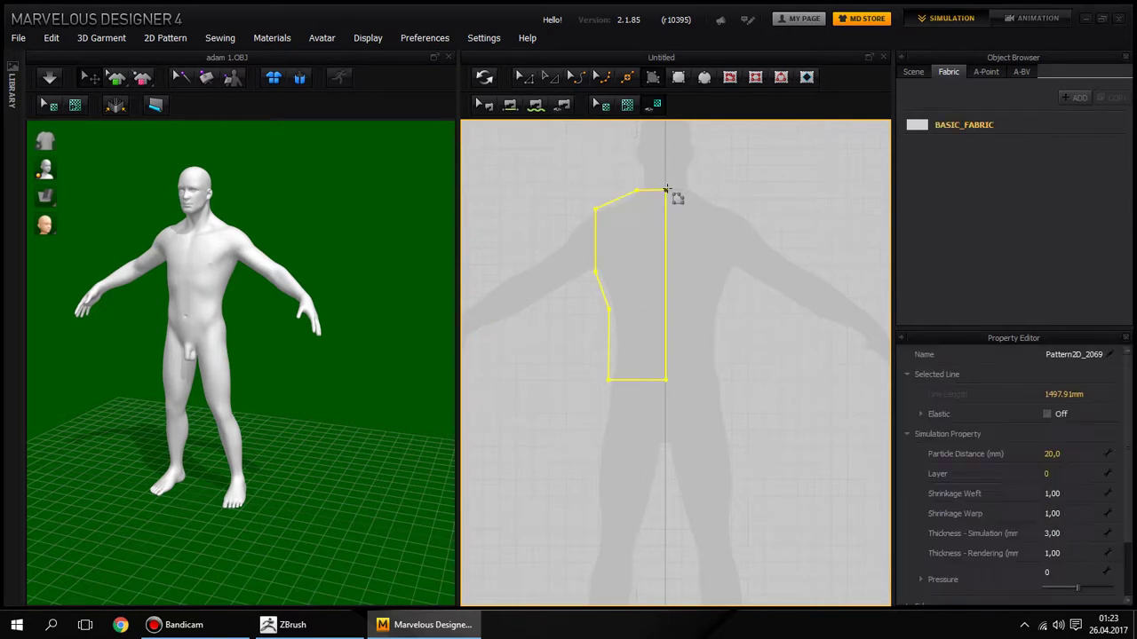
Step: Unfold the half-front piece along its straight centre edge into a full torso
left_click(519, 79)
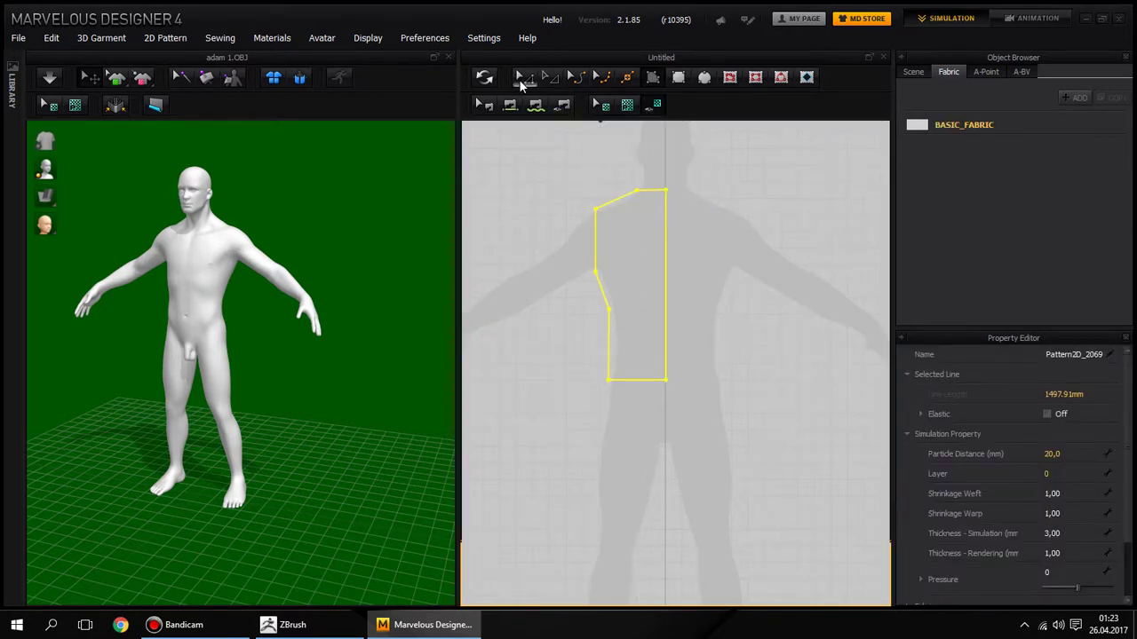
left_click(772, 206)
left_click(671, 251)
right_click(669, 245)
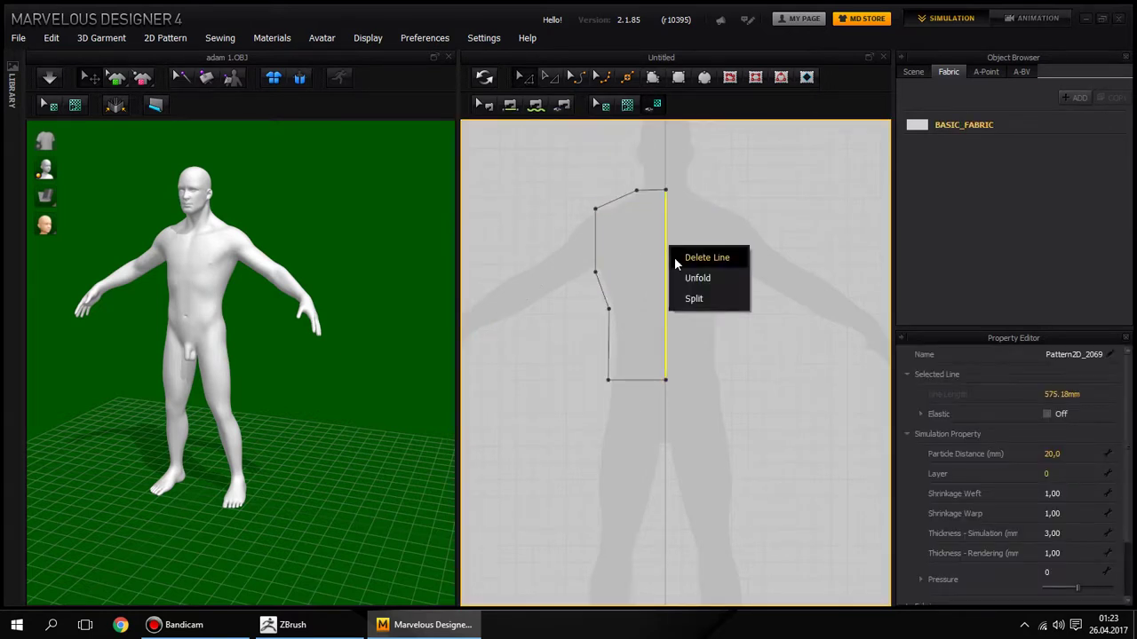
left_click(698, 278)
left_click(767, 270)
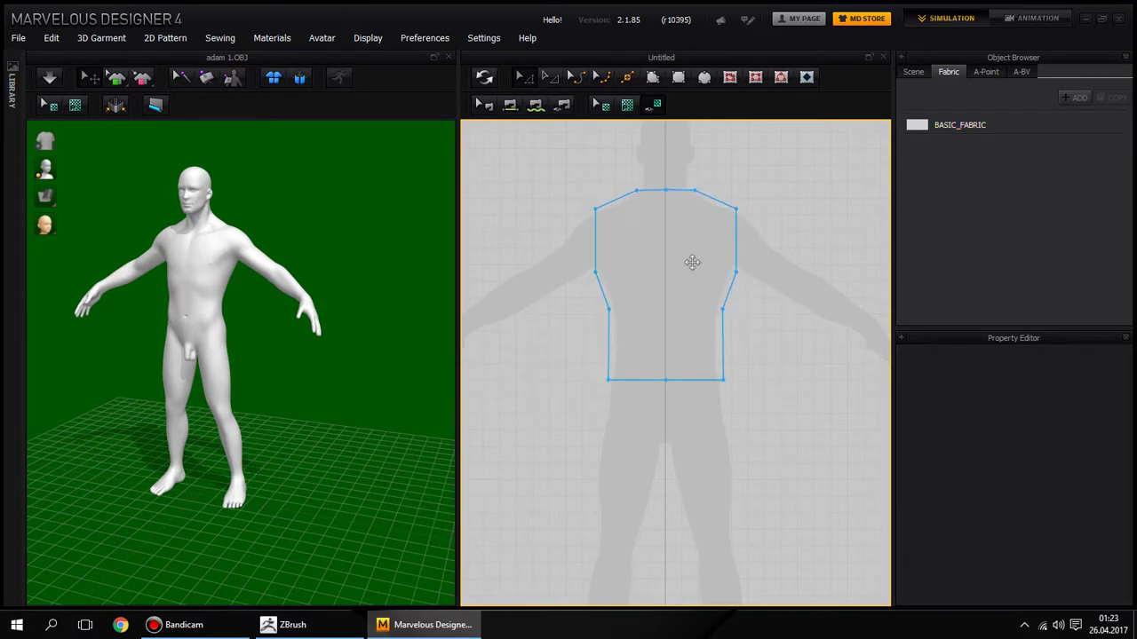
Step: Sync the full torso pattern onto the avatar's chest in 3D
left_click(692, 262)
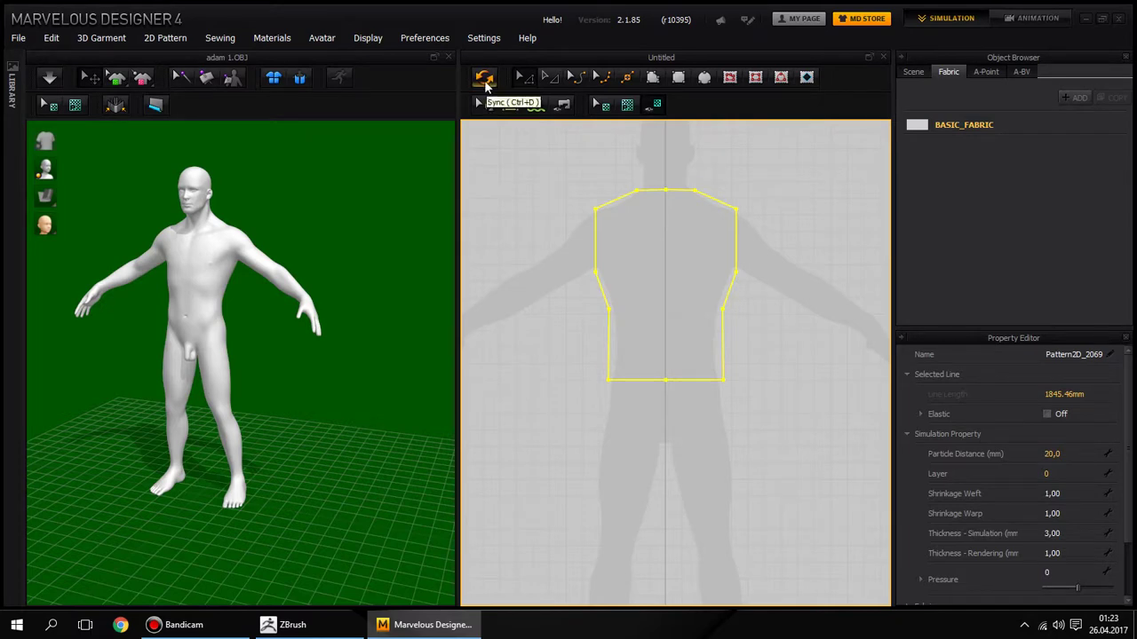
left_click(486, 85)
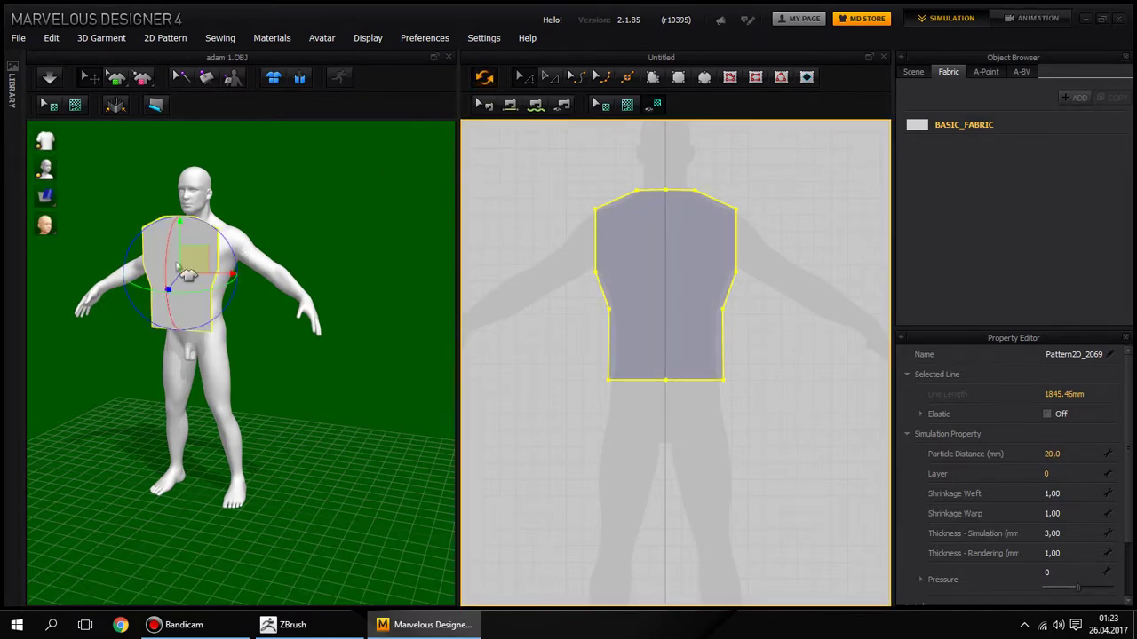
mouse_move(193, 254)
right_mouse_down()
mouse_move(165, 221)
mouse_move(273, 221)
right_mouse_up()
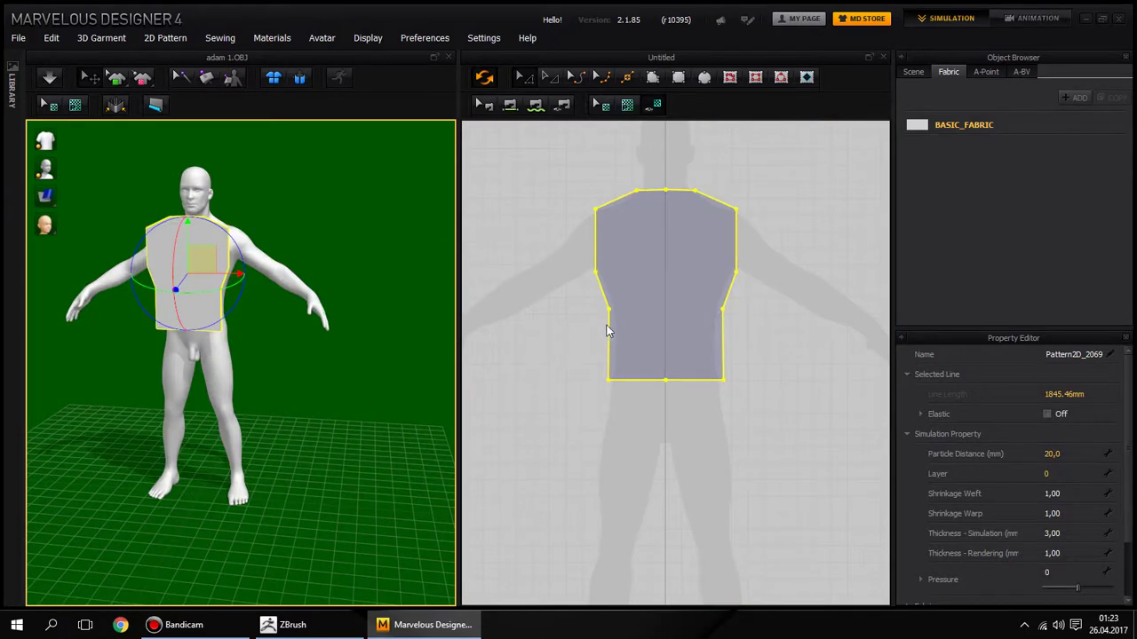
Step: Copy the torso pattern and paste a duplicate into the 2D area
left_click(796, 274)
left_click(649, 272)
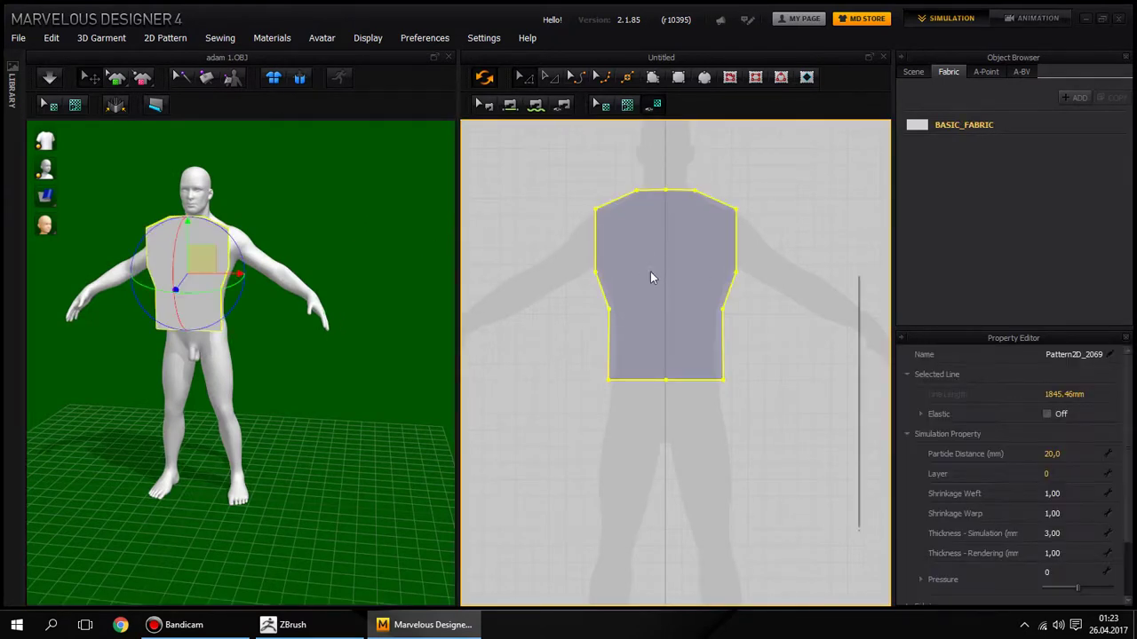
right_click(650, 271)
left_click(677, 327)
scroll(685, 325, "down", 2)
scroll(710, 356, "down", 3)
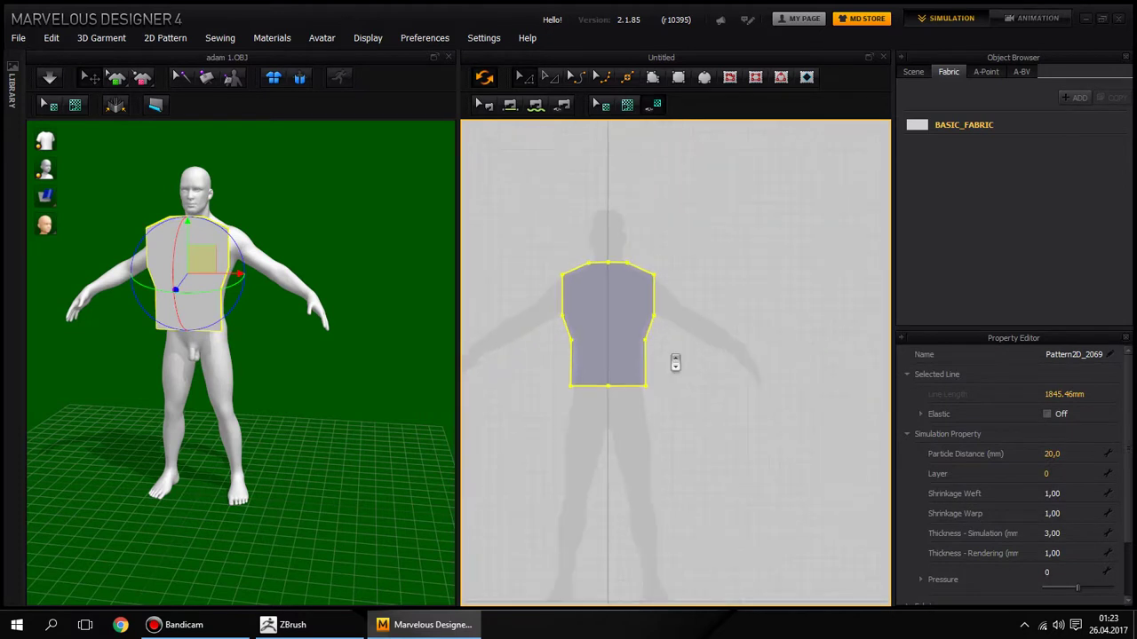
scroll(674, 363, "up", 1)
right_click(707, 328)
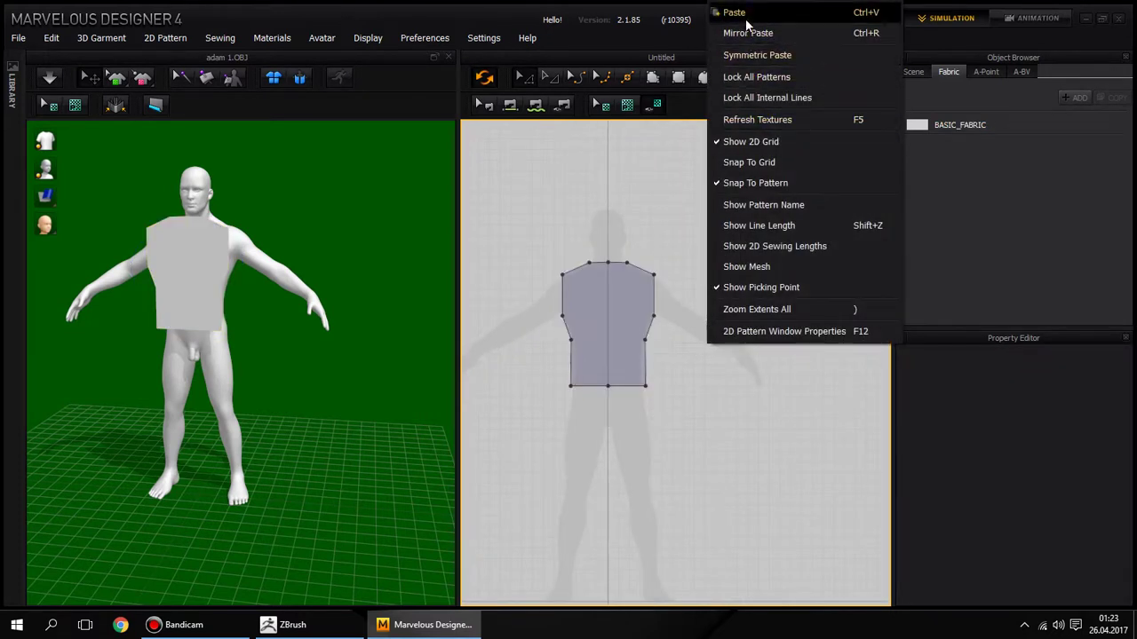
left_click(712, 10)
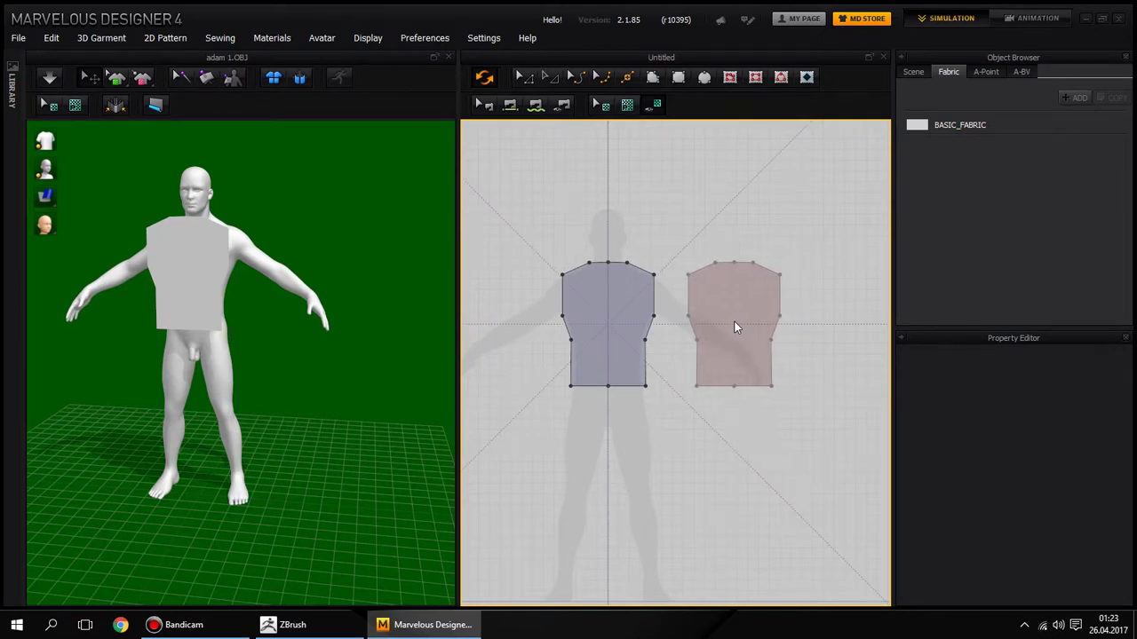
Step: Place the pasted copy right of the original and move it behind the avatar in 3D
left_click(735, 321)
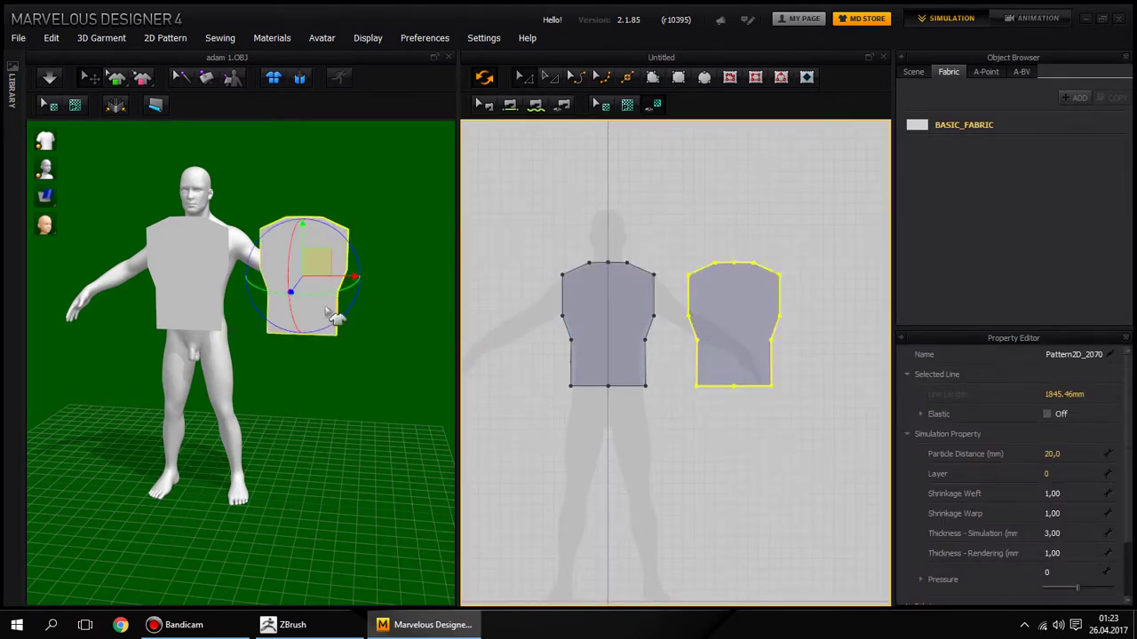
right_click_drag(399, 235, 202, 287)
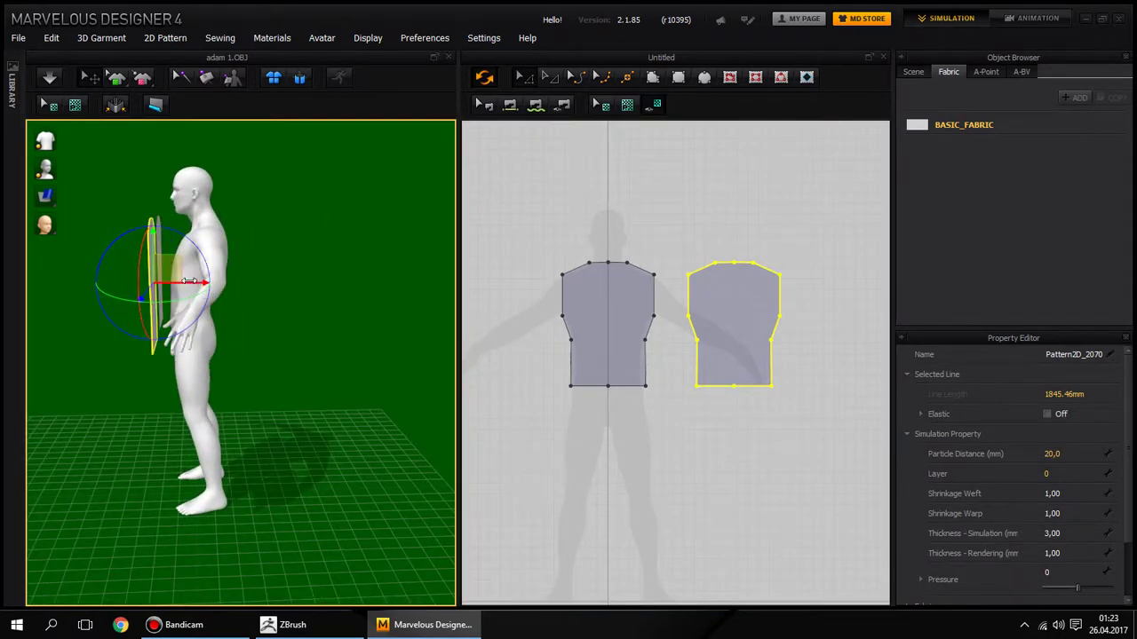
left_click_drag(190, 281, 258, 281)
mouse_move(262, 302)
right_mouse_down()
mouse_move(338, 312)
mouse_move(320, 323)
mouse_move(334, 312)
right_mouse_up()
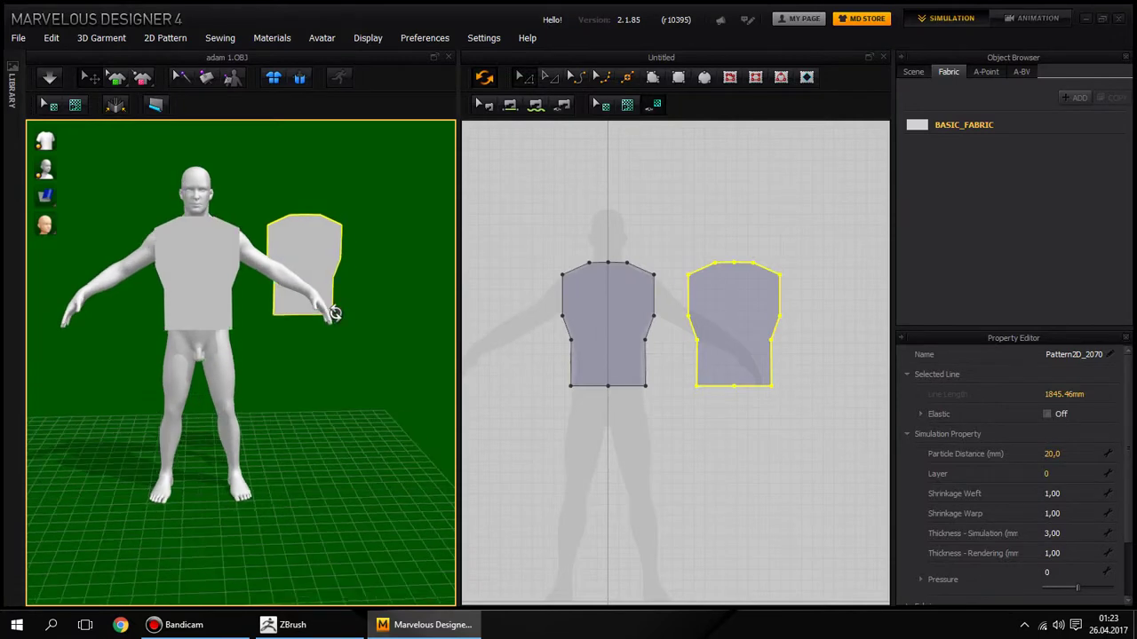
left_click(310, 268)
left_click_drag(282, 263, 174, 263)
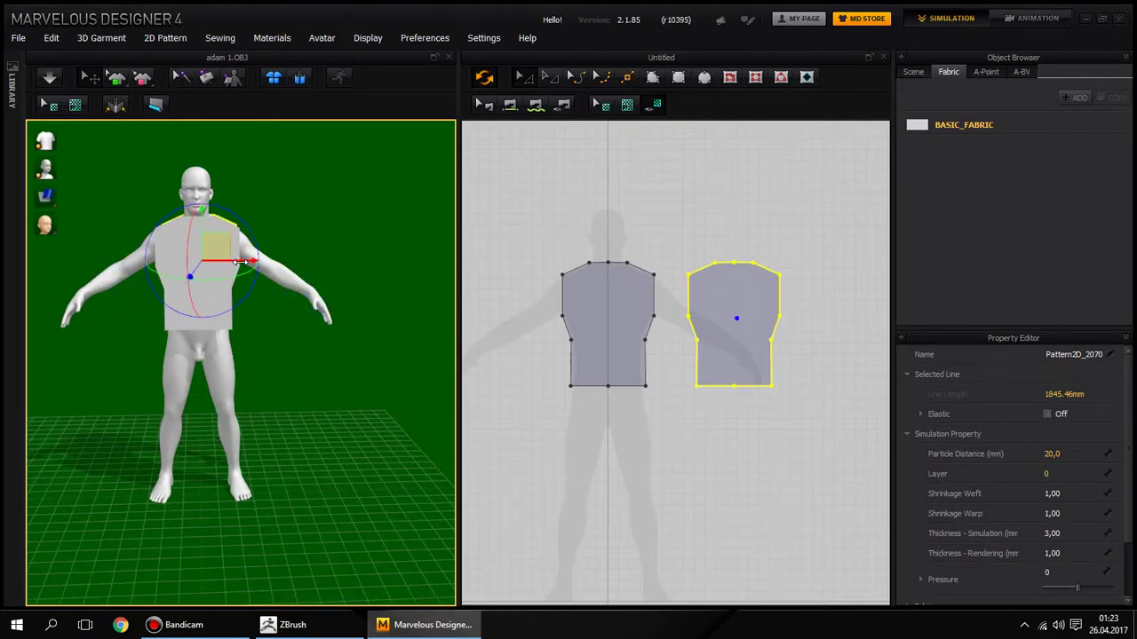
mouse_move(177, 258)
right_mouse_down()
mouse_move(152, 220)
mouse_move(112, 226)
mouse_move(240, 301)
right_mouse_up()
mouse_move(261, 256)
right_mouse_down()
mouse_move(246, 277)
mouse_move(266, 289)
mouse_move(228, 326)
mouse_move(160, 314)
mouse_move(371, 329)
right_mouse_up()
scroll(255, 238, "up", 3)
scroll(255, 238, "up", 2)
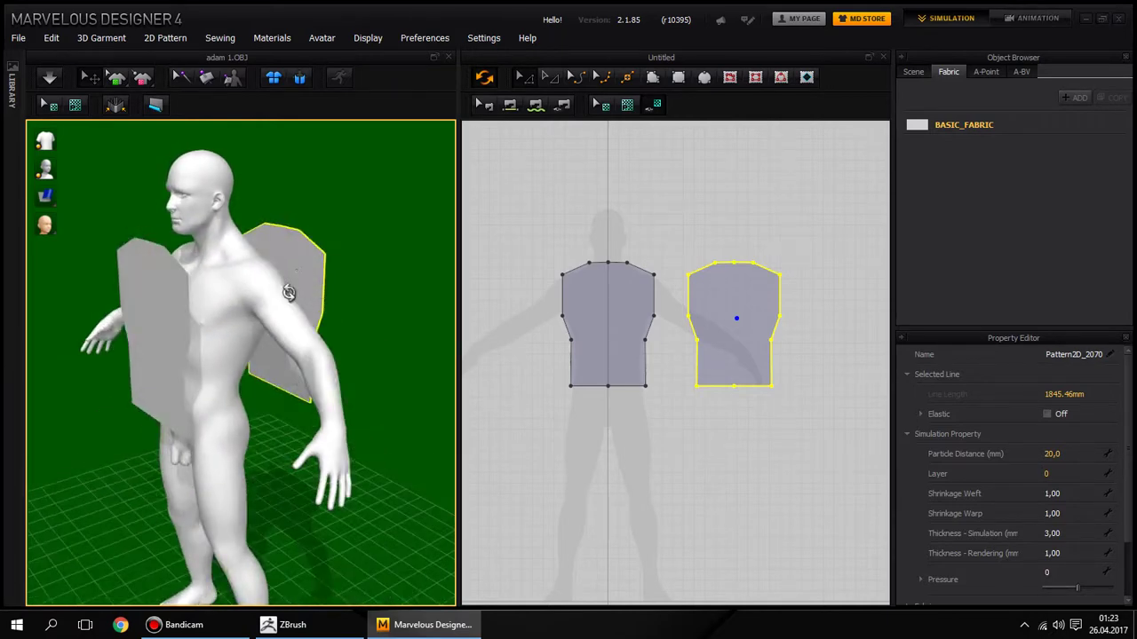
right_click_drag(287, 293, 315, 277)
left_click(308, 269)
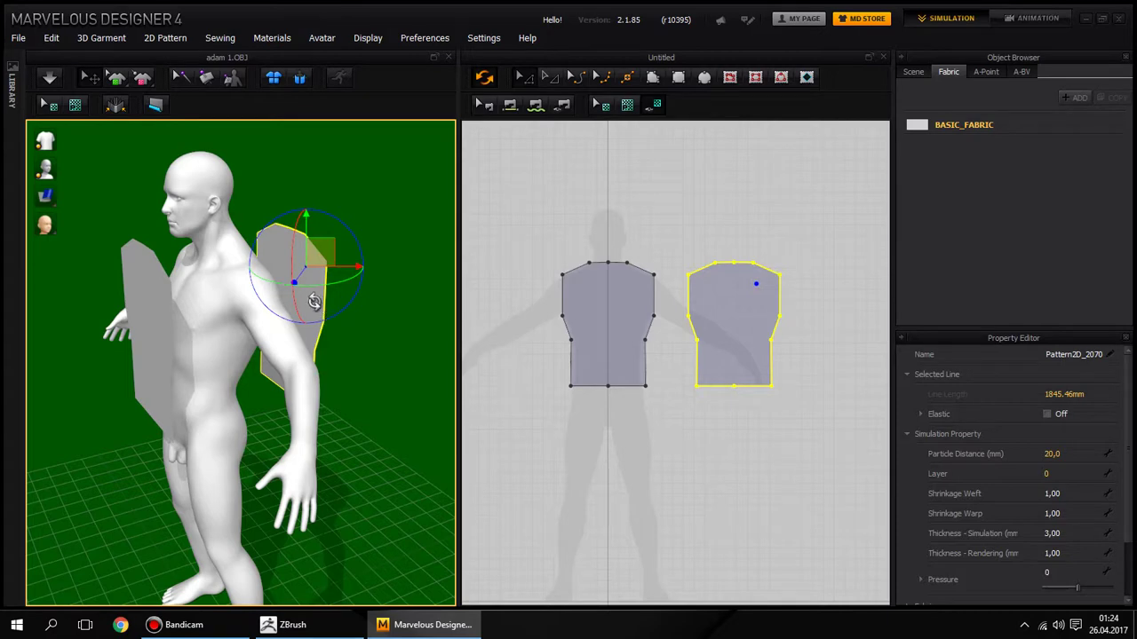
Step: Flip the back panel horizontally and move it close behind the avatar's back
right_click(314, 302)
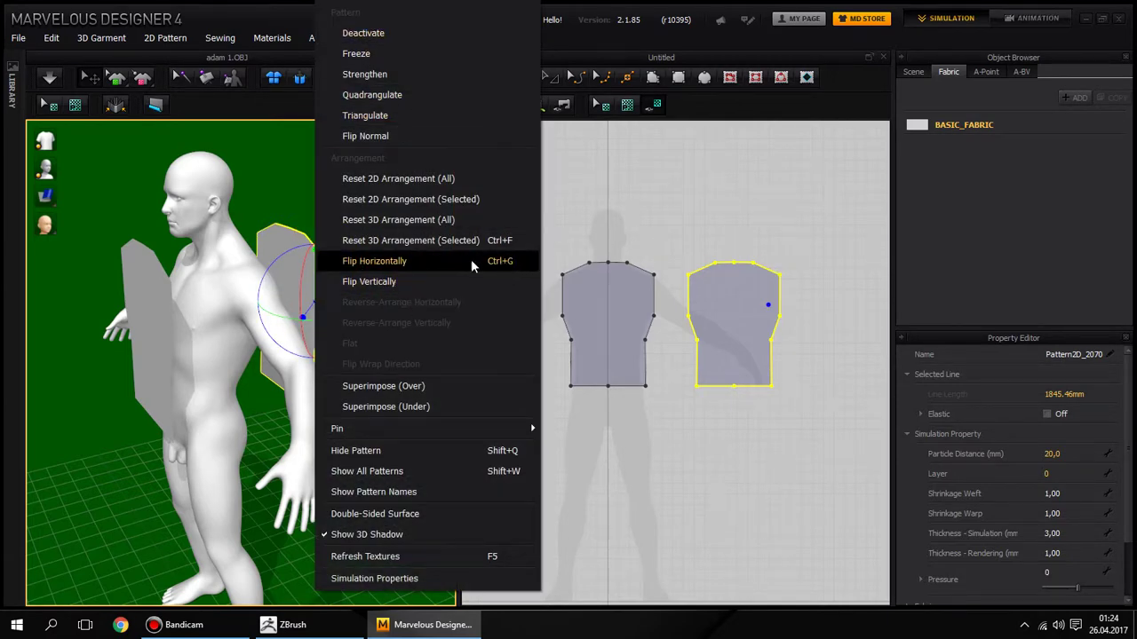
left_click(412, 259)
mouse_move(412, 260)
right_mouse_down()
mouse_move(183, 262)
mouse_move(435, 257)
right_mouse_up()
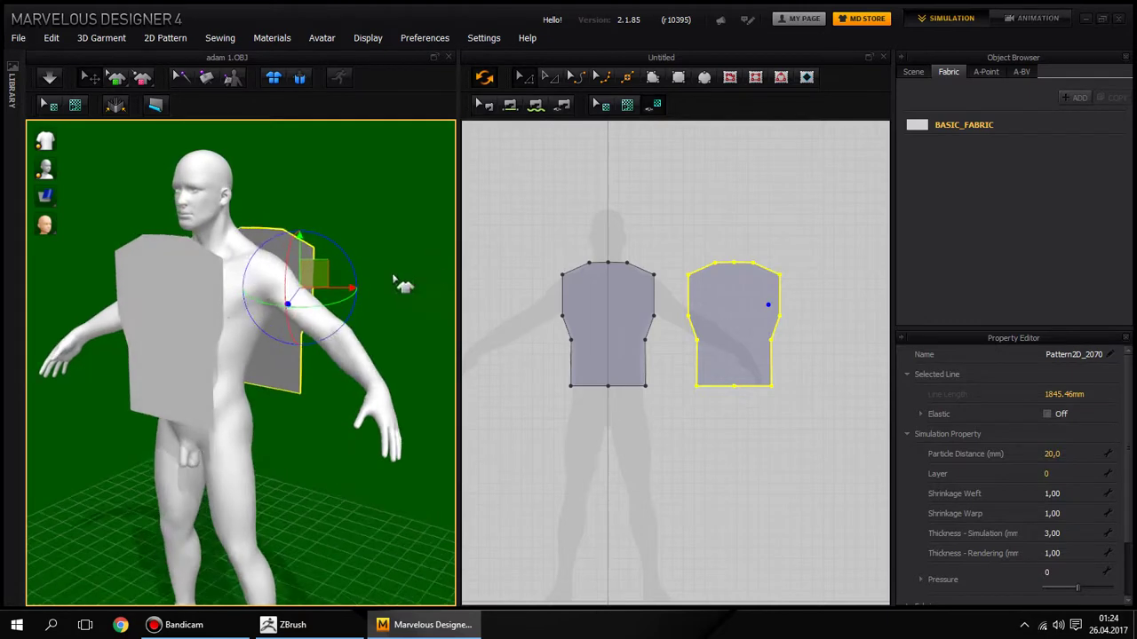
right_click_drag(213, 320, 408, 330)
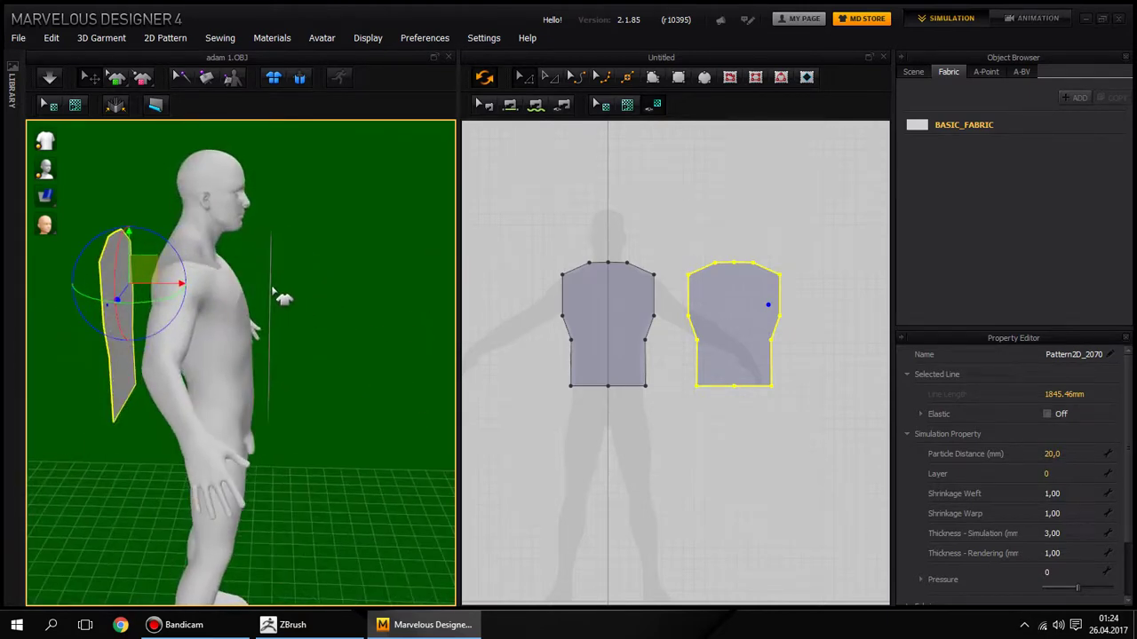
mouse_move(273, 293)
right_mouse_down()
mouse_move(353, 325)
mouse_move(116, 322)
mouse_move(200, 310)
mouse_move(108, 308)
right_mouse_up()
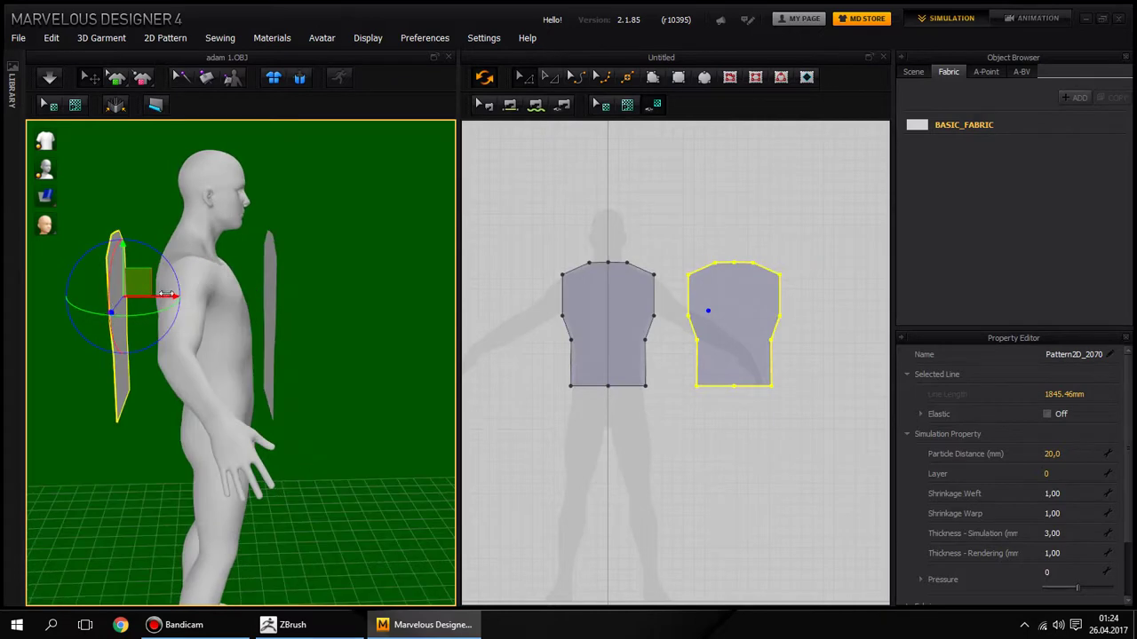
left_click_drag(165, 294, 182, 293)
mouse_move(313, 297)
right_mouse_down()
mouse_move(26, 294)
mouse_move(188, 289)
mouse_move(289, 341)
mouse_move(381, 330)
mouse_move(367, 335)
mouse_move(274, 269)
right_mouse_up()
left_click(148, 296)
mouse_move(185, 320)
right_mouse_down()
mouse_move(274, 325)
mouse_move(418, 299)
mouse_move(473, 358)
mouse_move(571, 355)
mouse_move(503, 323)
mouse_move(498, 308)
right_mouse_up()
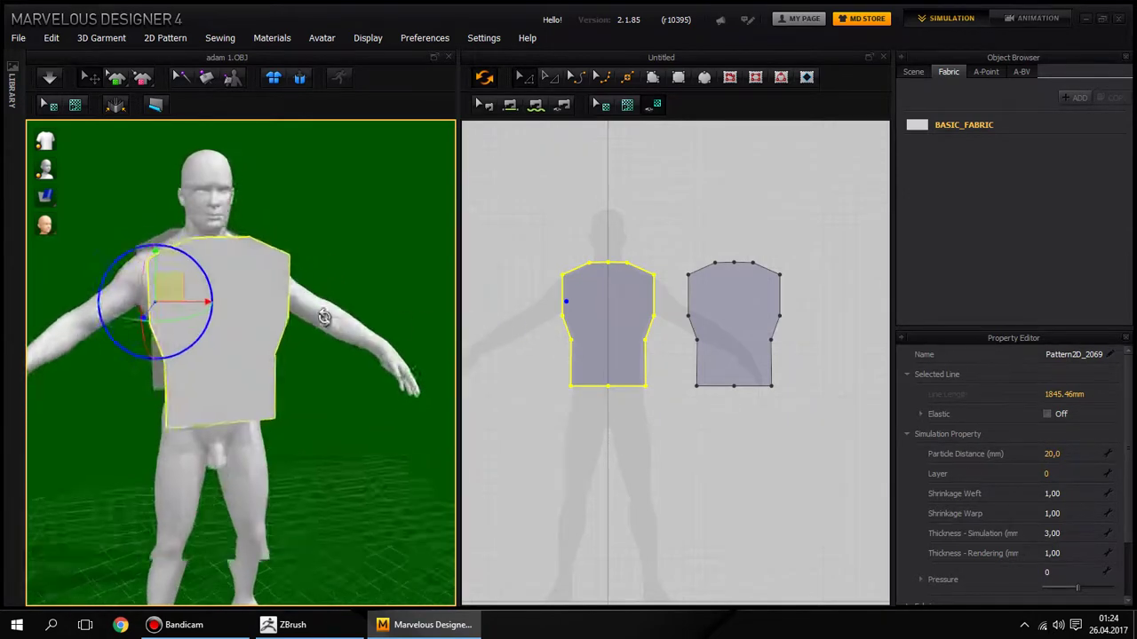
Step: With Segment Sewing, sew the left and right front shoulder edges to the back panel's shoulders
left_click(498, 308)
scroll(746, 236, "down", 3)
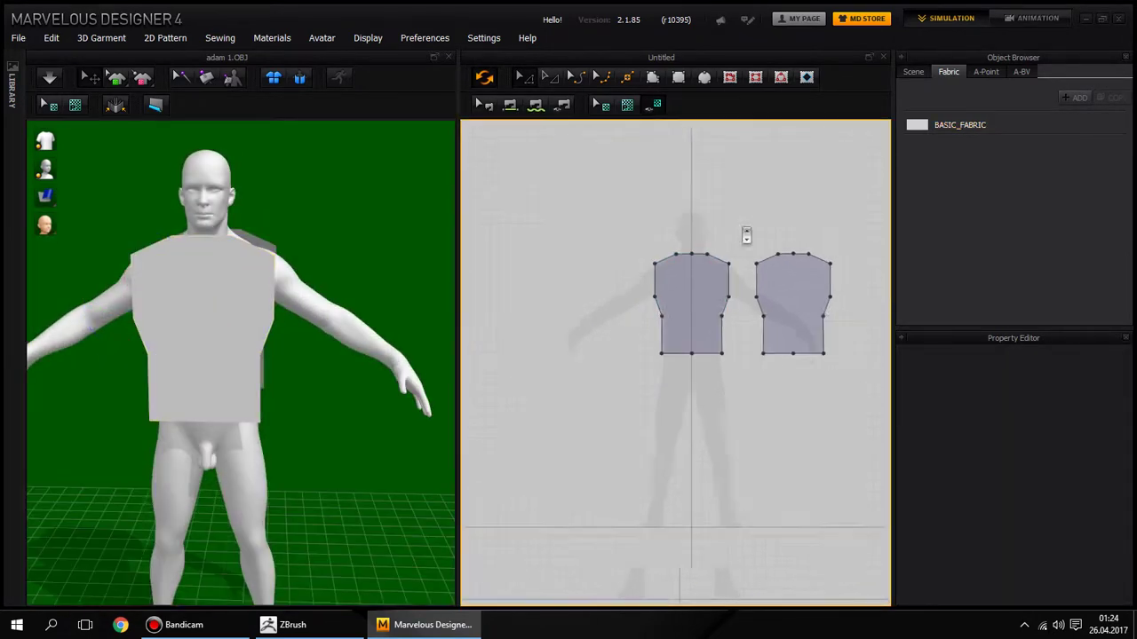
scroll(750, 276, "down", 1)
scroll(750, 276, "up", 1)
scroll(744, 261, "up", 3)
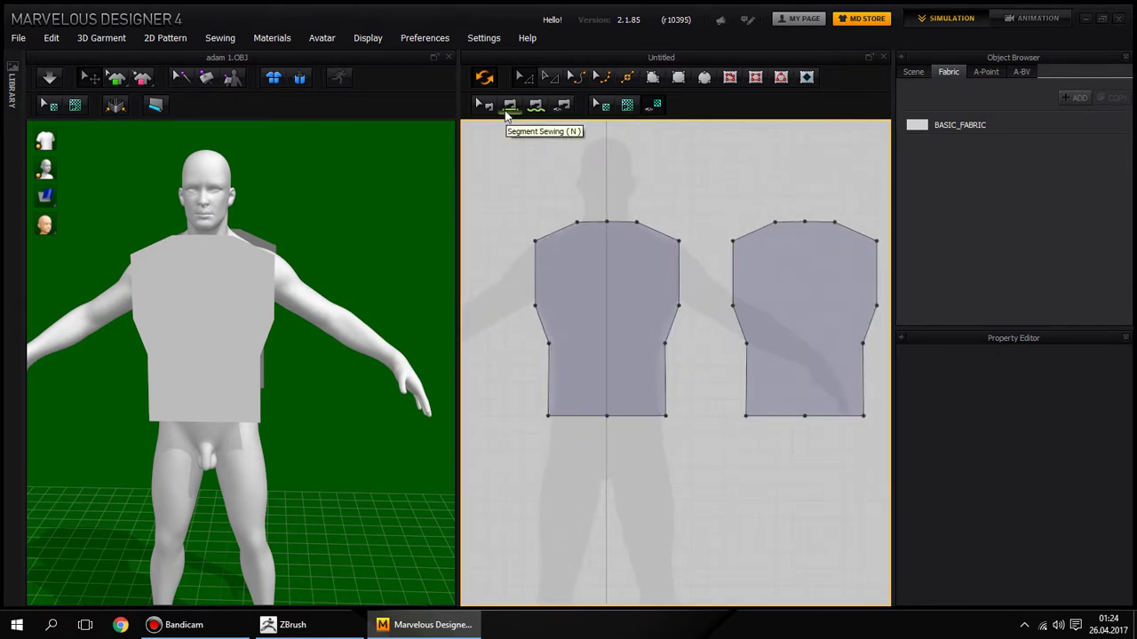
left_click(506, 110)
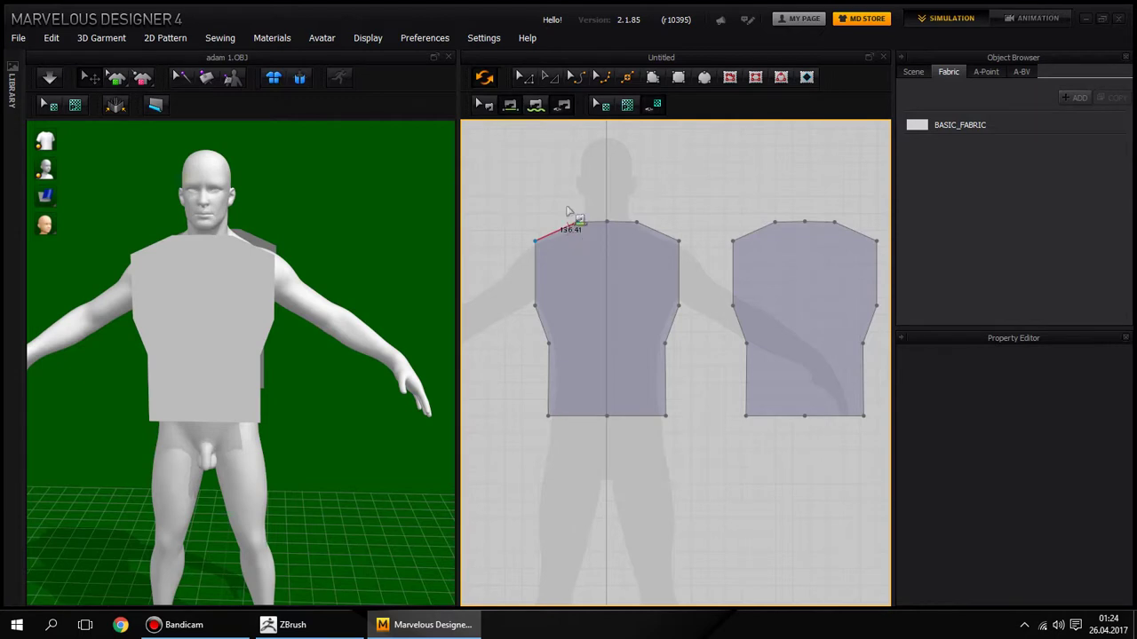
left_click(570, 217)
left_click(842, 231)
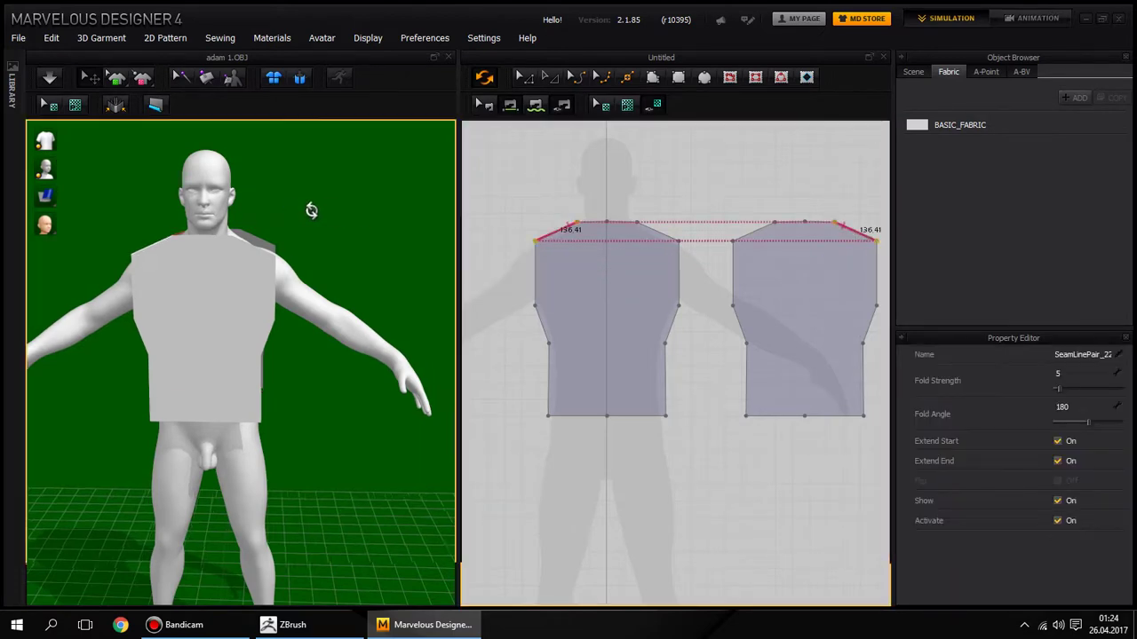
mouse_move(310, 210)
right_mouse_down()
mouse_move(271, 269)
mouse_move(385, 274)
right_mouse_up()
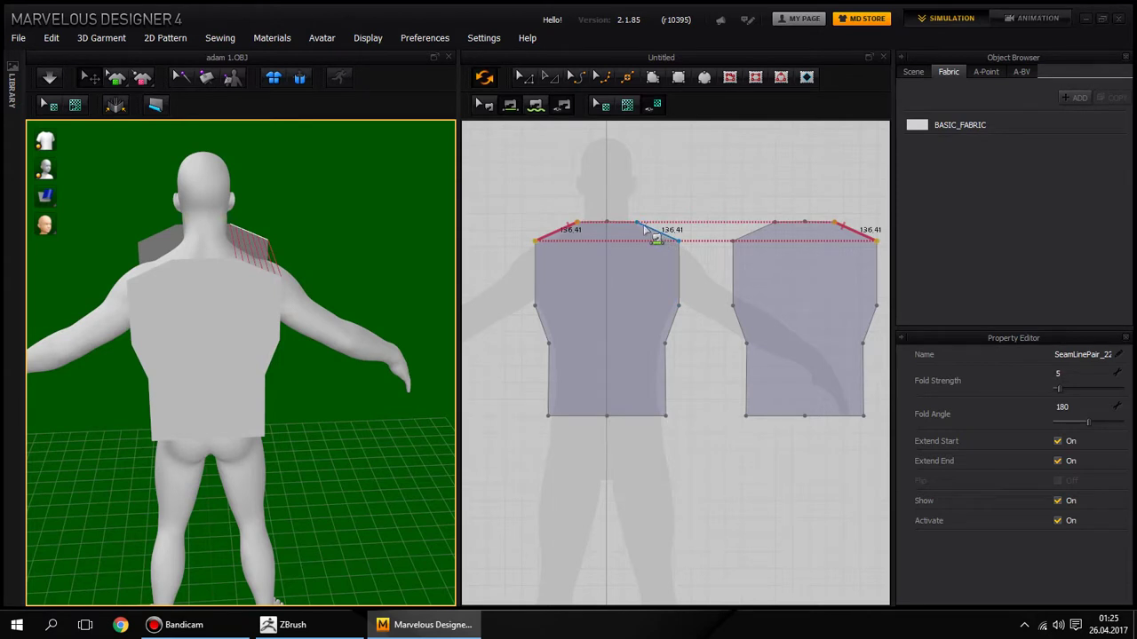
right_click_drag(766, 199, 744, 204)
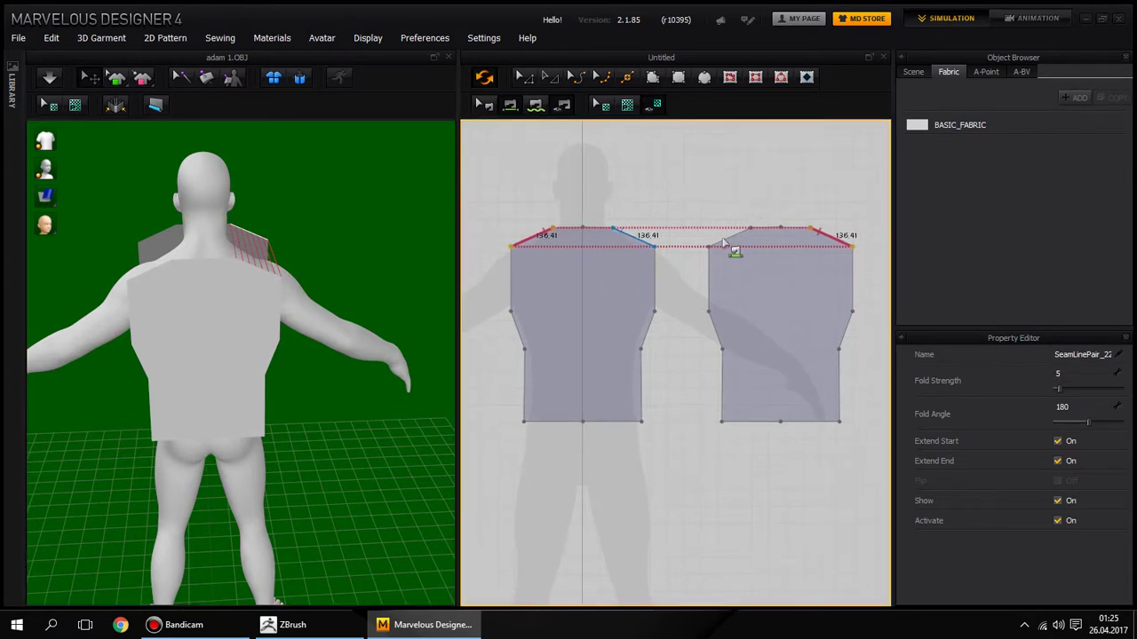
left_click(742, 238)
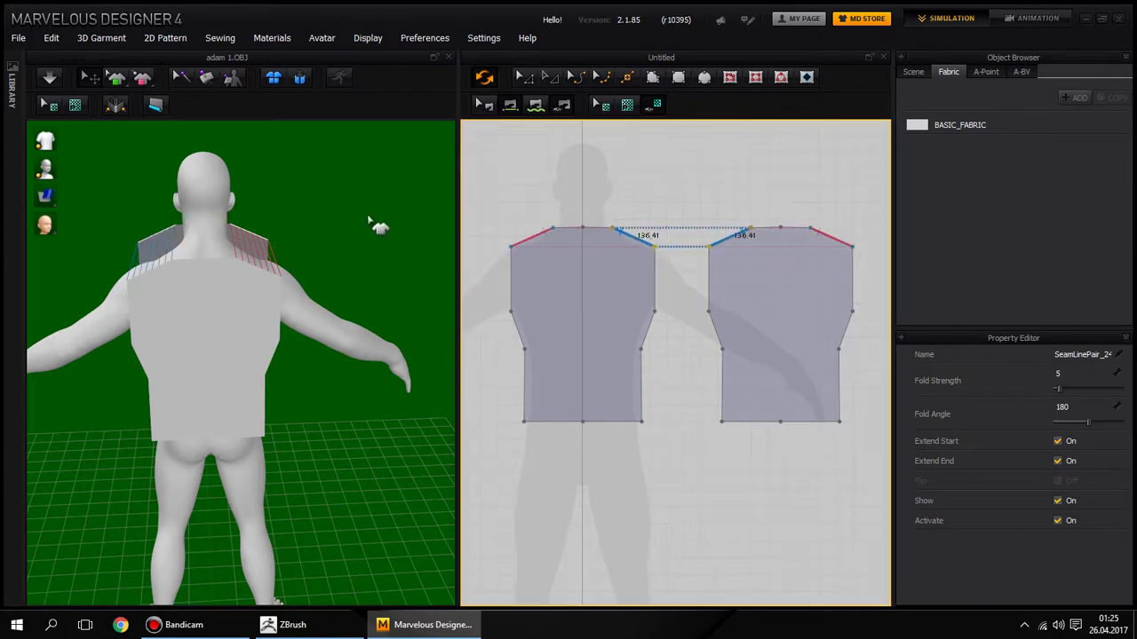
mouse_move(369, 220)
right_mouse_down()
mouse_move(509, 188)
mouse_move(302, 207)
mouse_move(367, 214)
mouse_move(624, 305)
mouse_move(621, 261)
right_mouse_up()
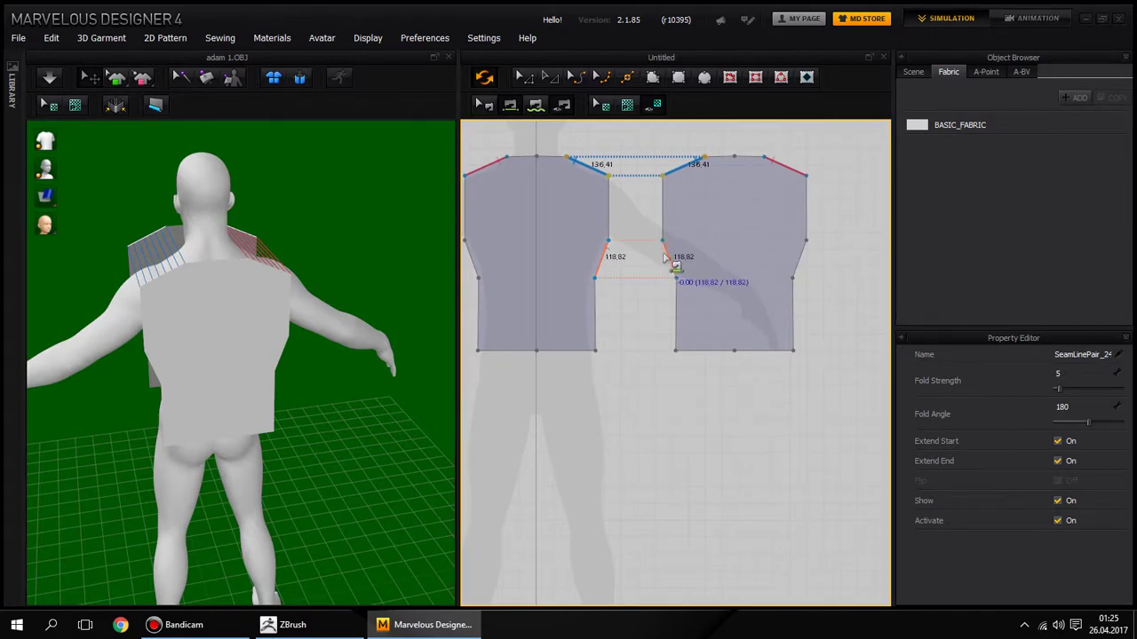
Step: Sew the left angled underarm edge to the right angled edge
scroll(611, 259, "up", 5)
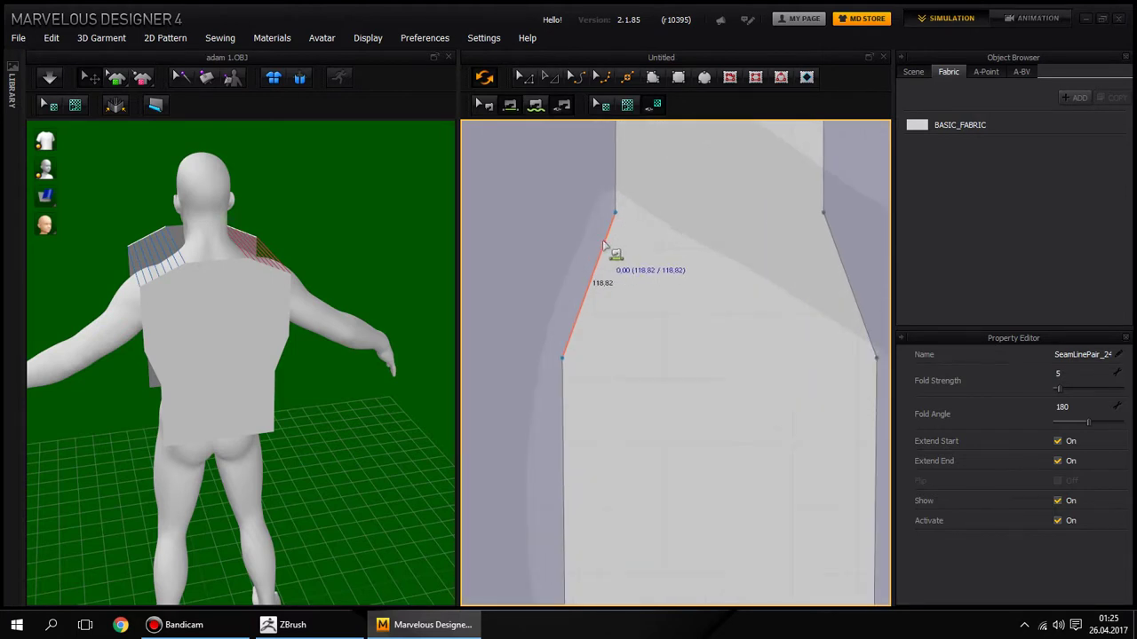
scroll(607, 246, "down", 2)
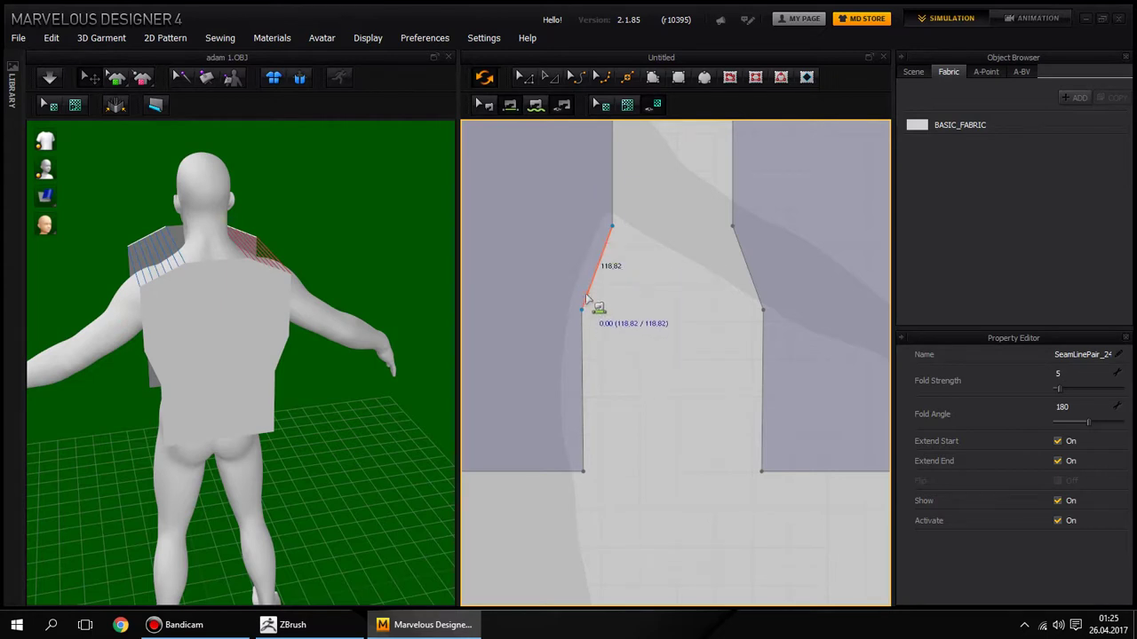
left_click(587, 299)
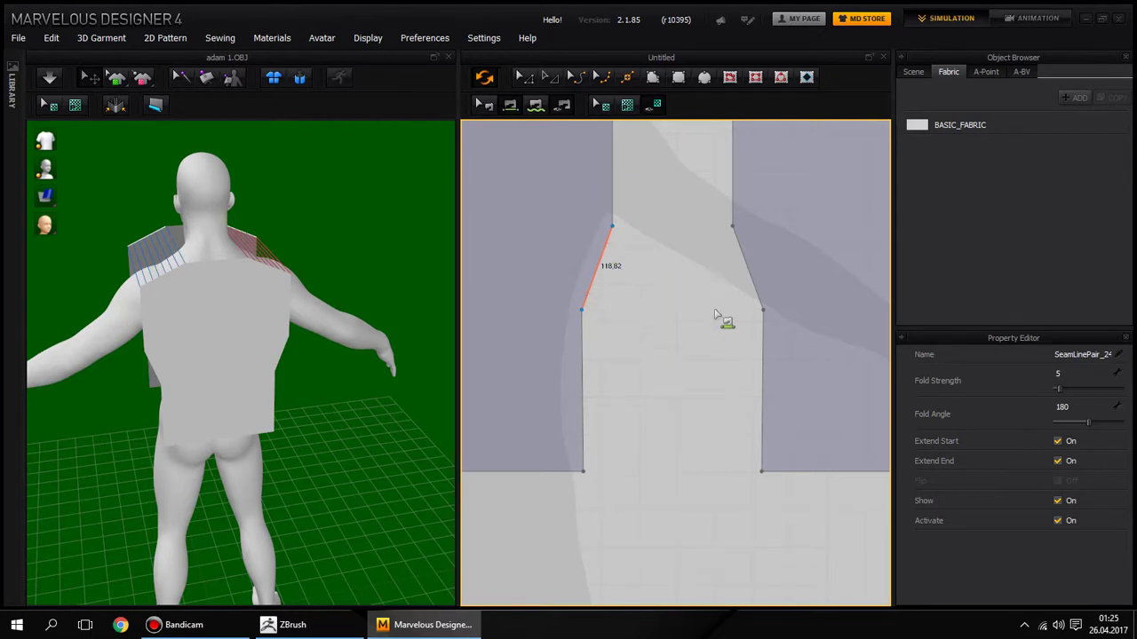
left_click(761, 304)
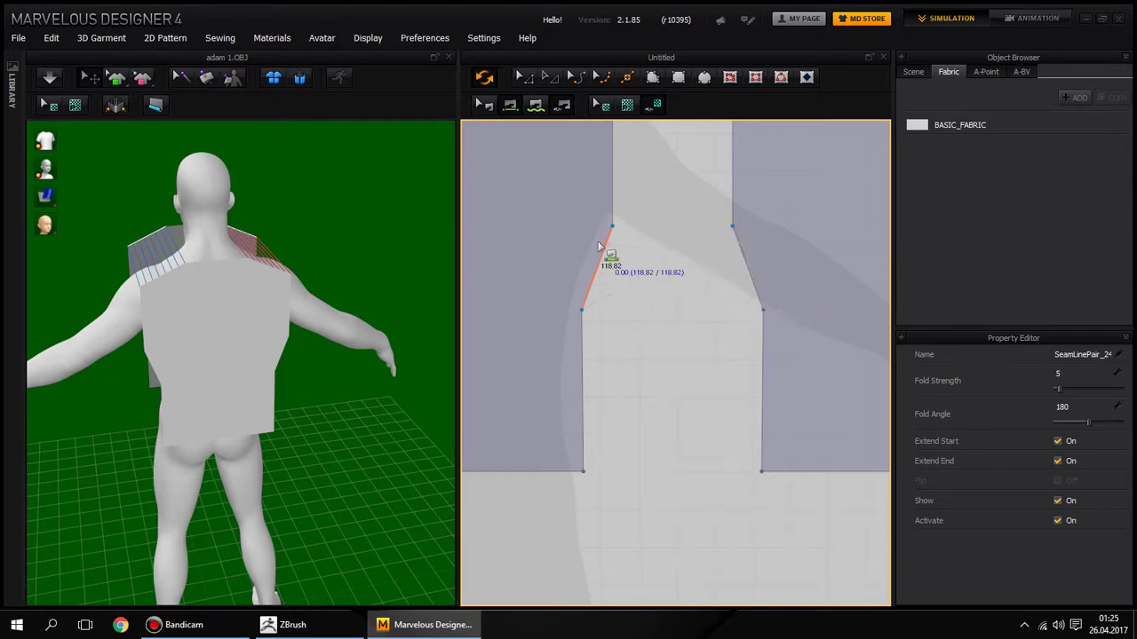
left_click(607, 244)
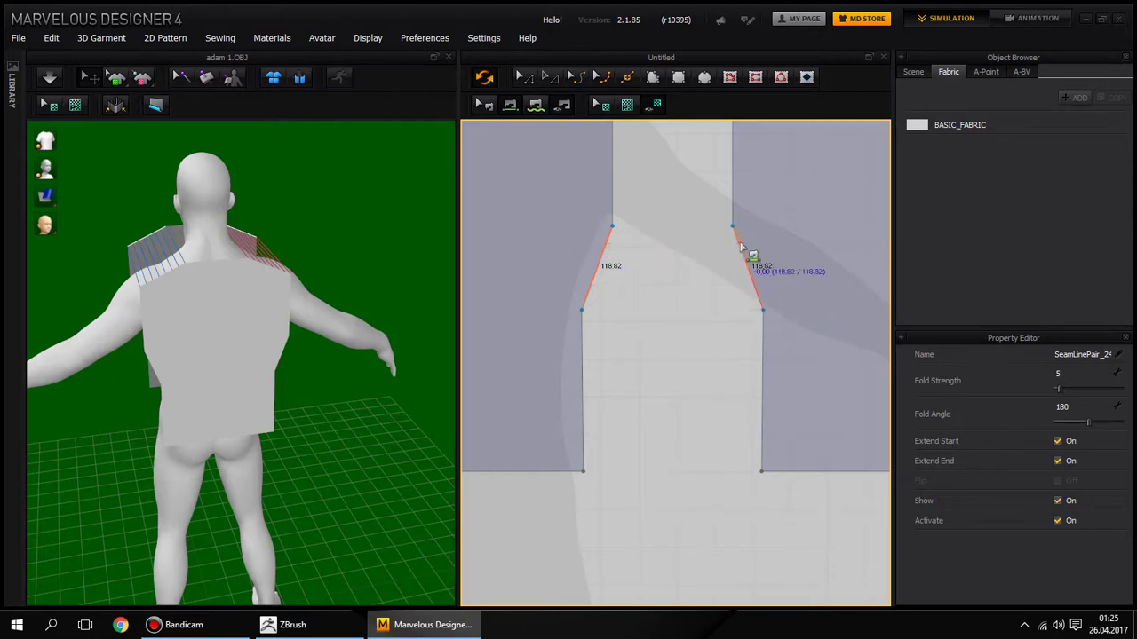
left_click(763, 309)
Step: Delete the crossed underarm seam and re-sew the angled edges uncrossed
right_click_drag(363, 276, 222, 336)
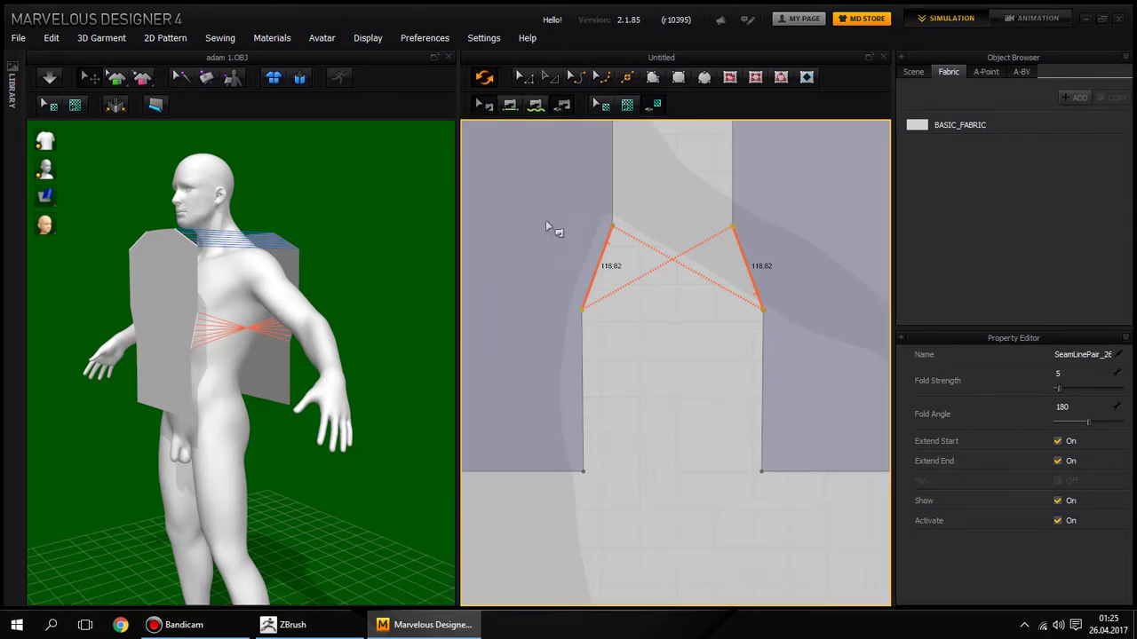
left_click(635, 342)
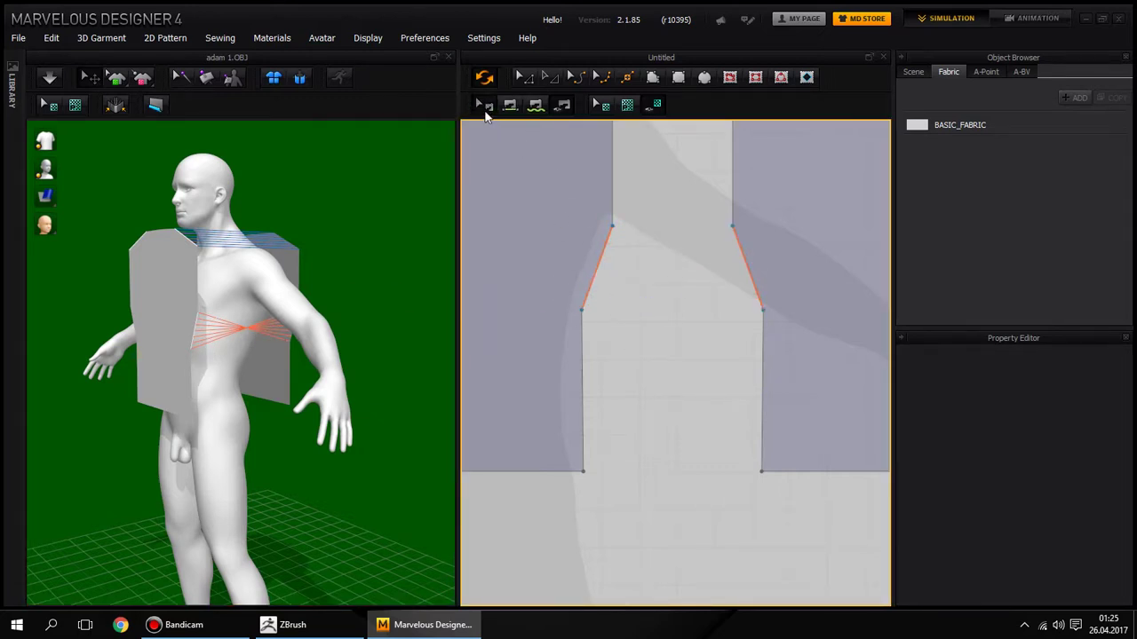
left_click(600, 267)
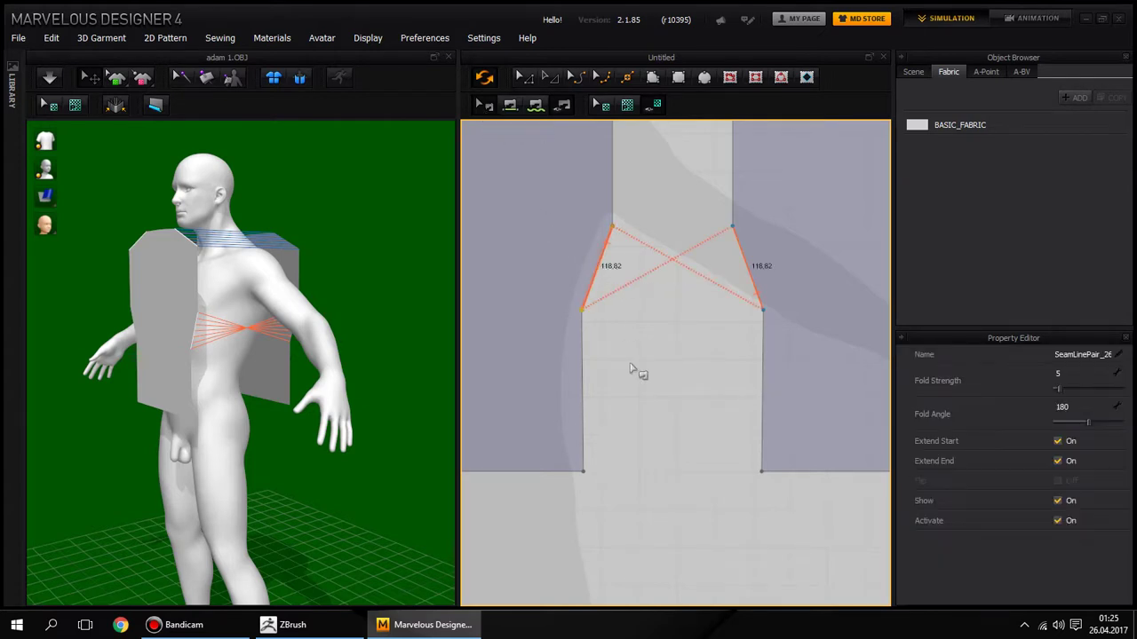
key("Delete")
left_click(512, 105)
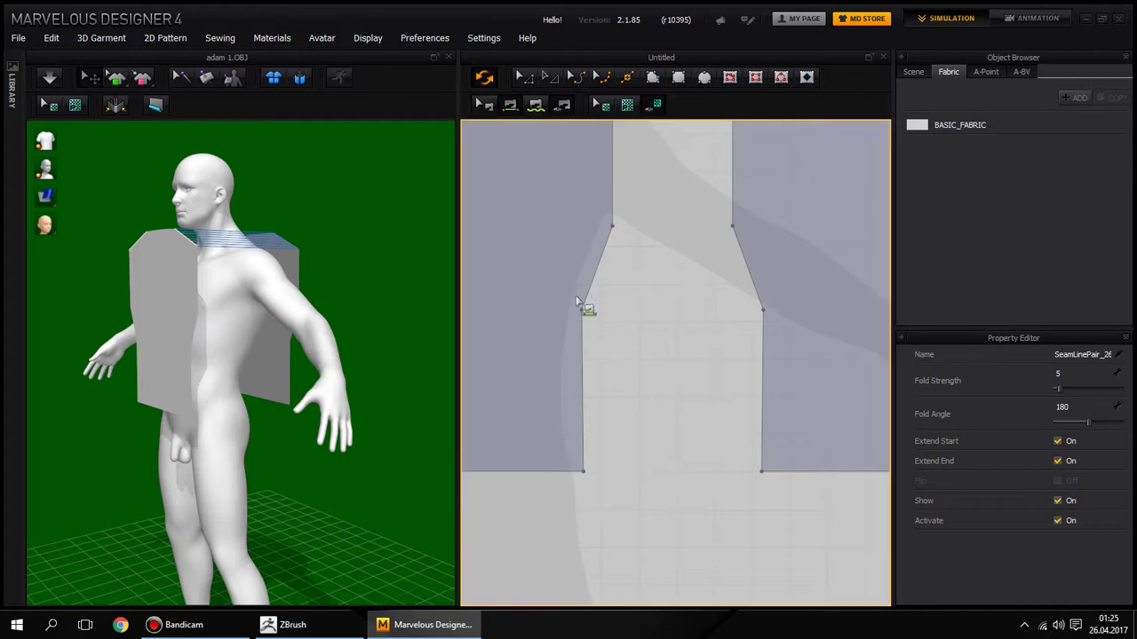
left_click(606, 245)
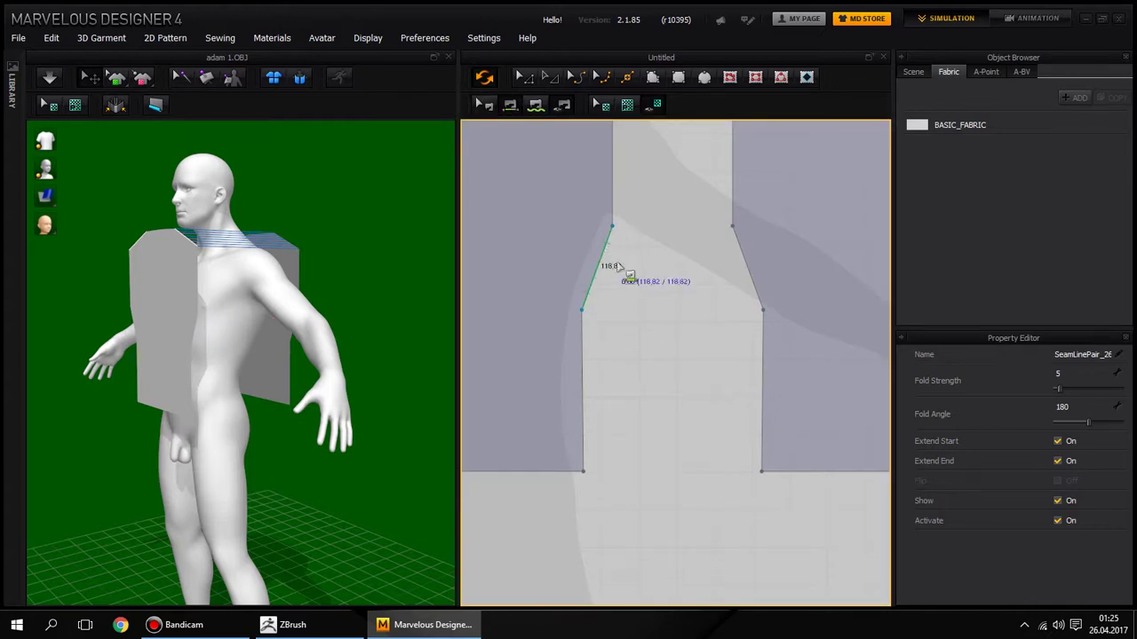
left_click(744, 253)
right_click_drag(242, 337, 462, 319)
Step: Sew the outer angled edges and both inner and outer lower side edges between the pieces
scroll(617, 400, "down", 5)
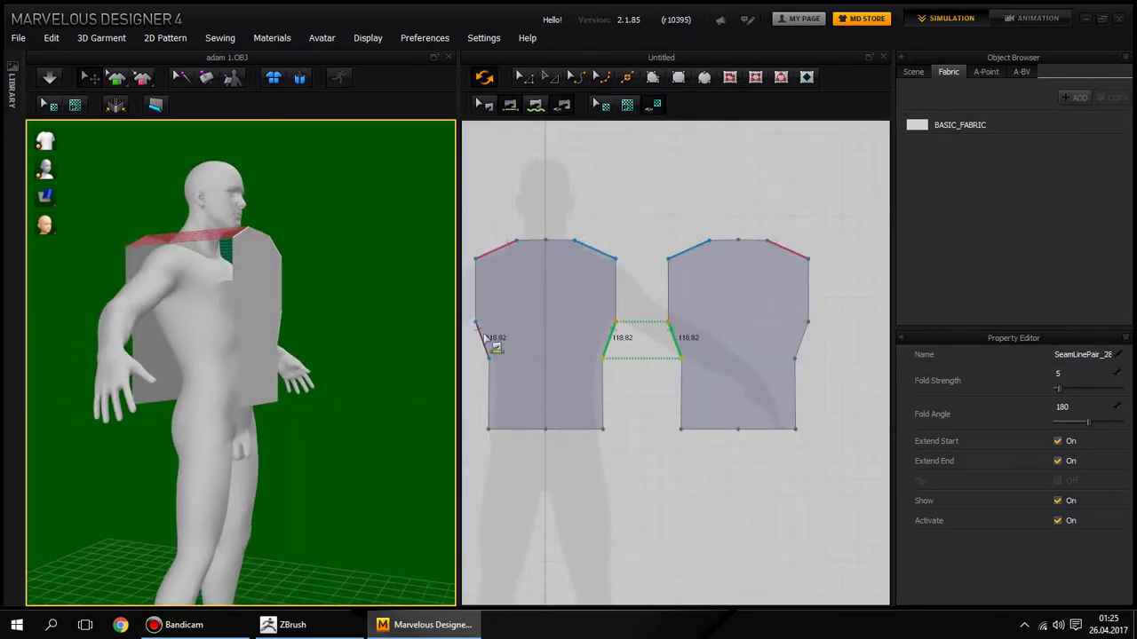
left_click(480, 336)
left_click(804, 337)
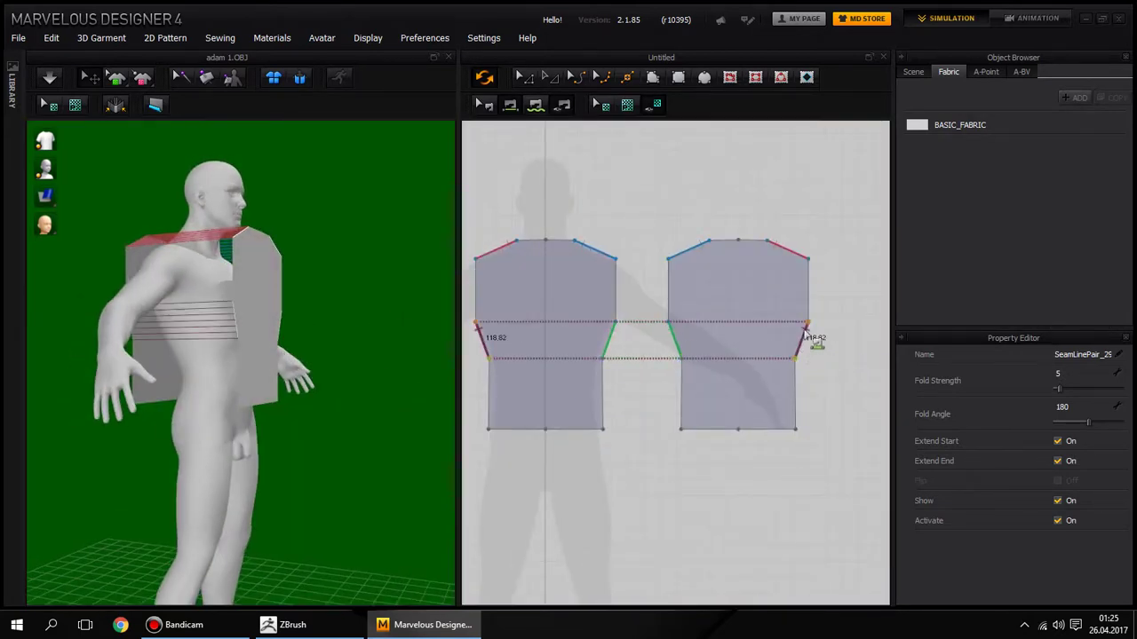
right_click_drag(354, 372, 192, 311)
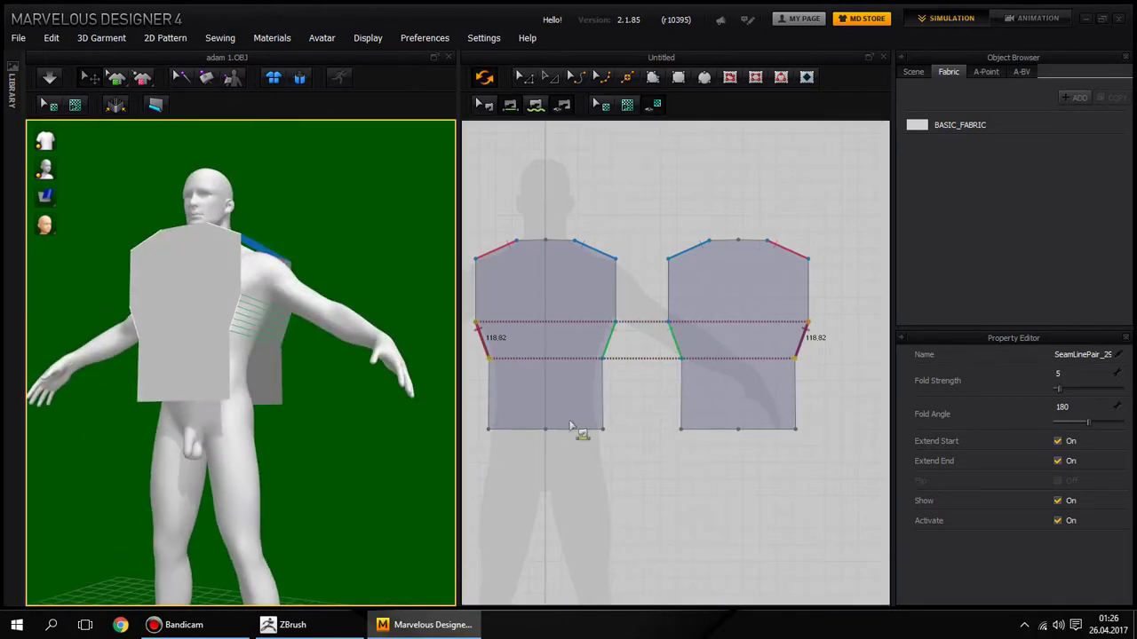
left_click(603, 391)
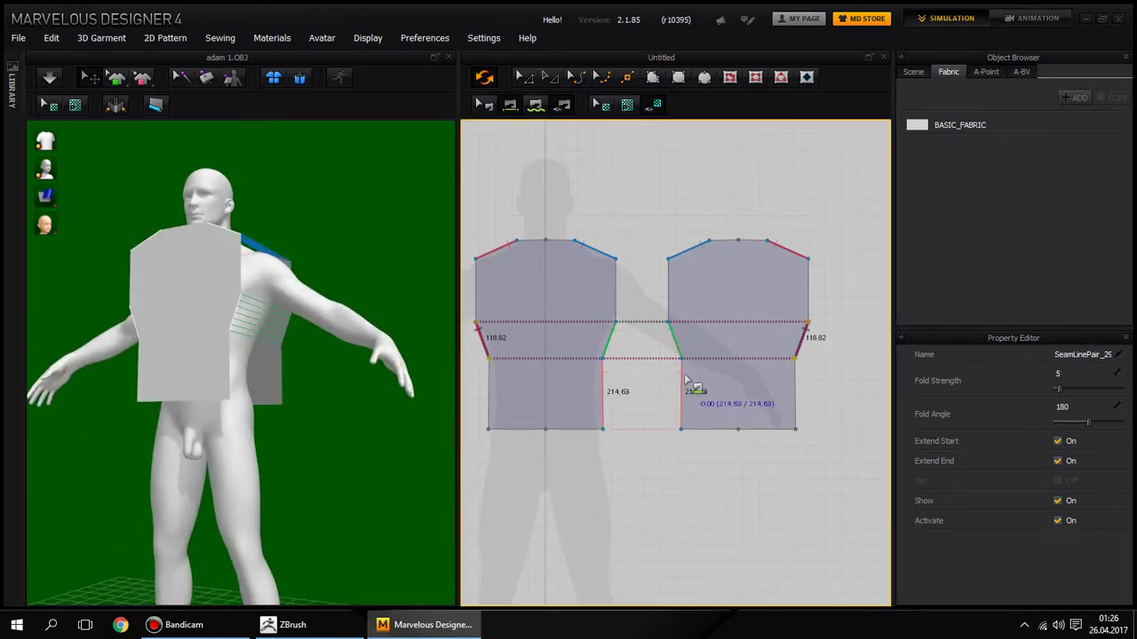
left_click(680, 391)
right_click_drag(385, 363, 387, 388)
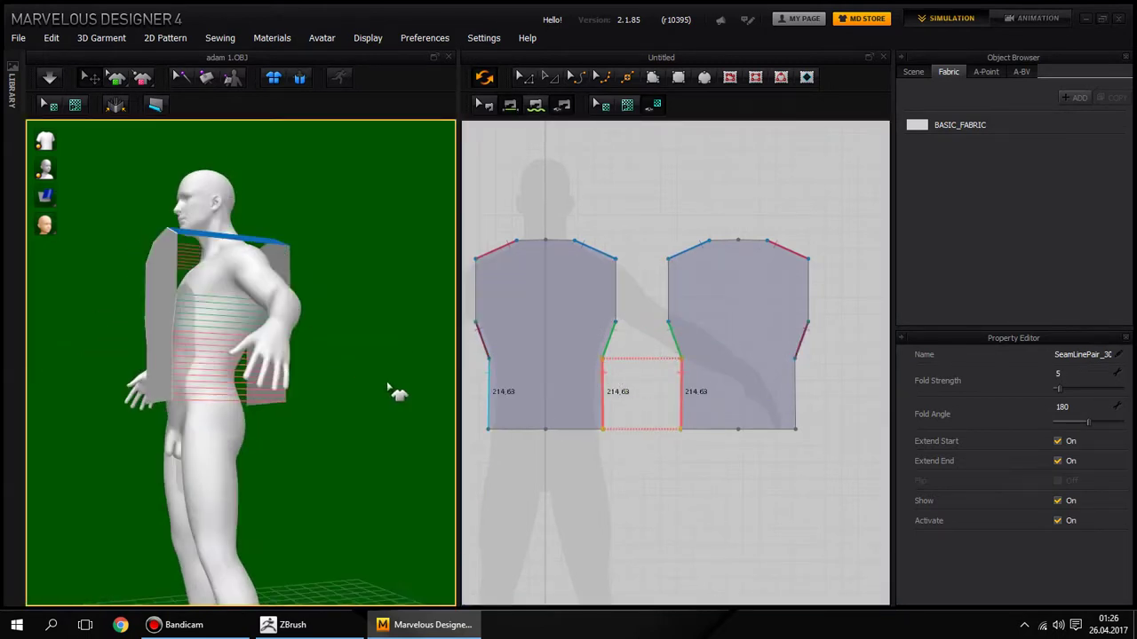
left_click(502, 373)
left_click(794, 391)
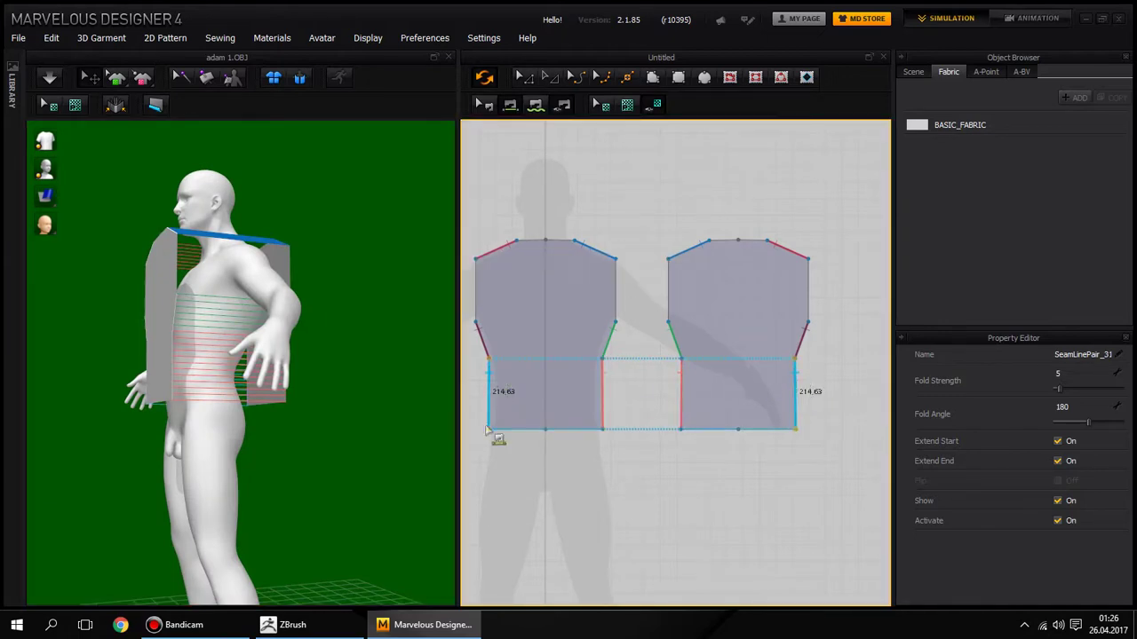
right_click_drag(305, 355, 161, 137)
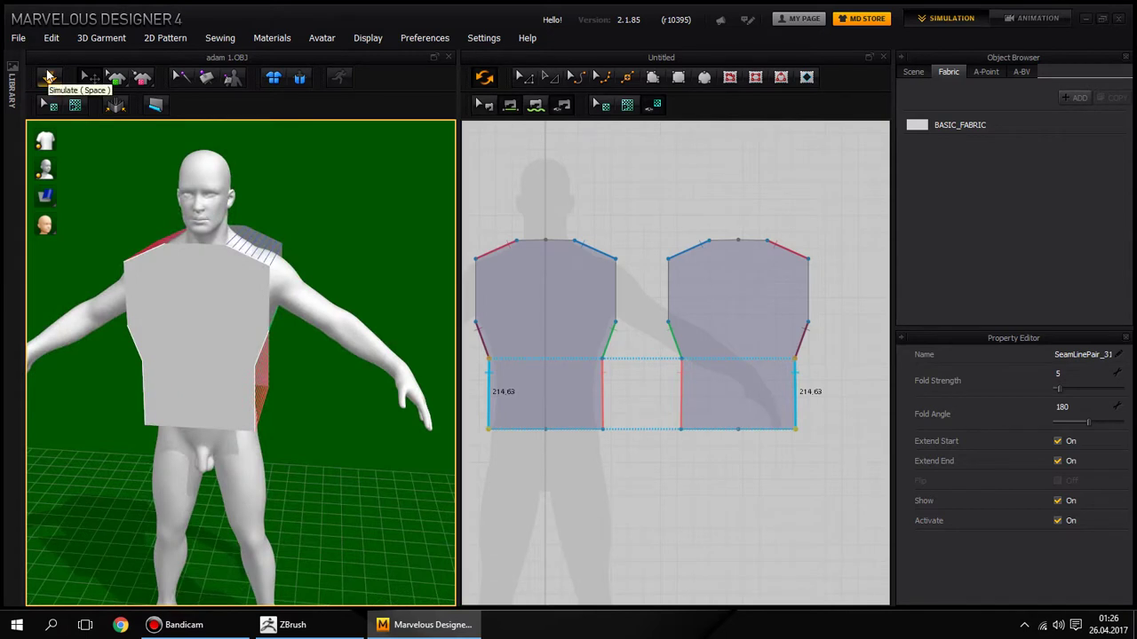
Step: Simulate to drape the sewn panels onto the avatar and hide the 2D sewing lines
left_click(49, 78)
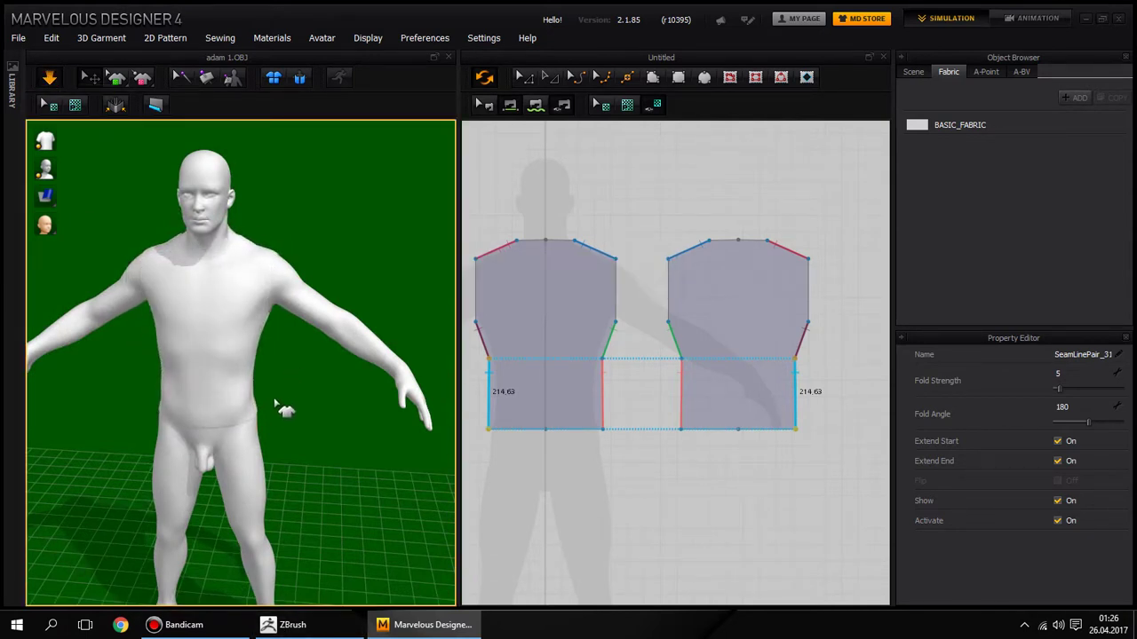
mouse_move(299, 381)
right_mouse_down()
mouse_move(145, 363)
mouse_move(381, 382)
mouse_move(332, 361)
right_mouse_up()
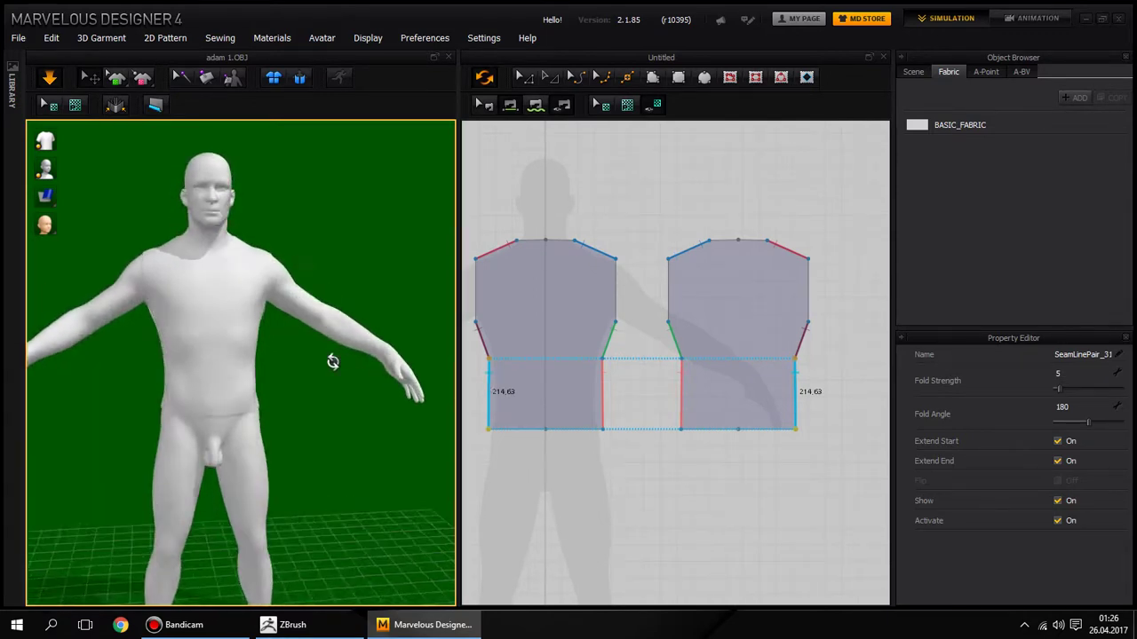
key("a")
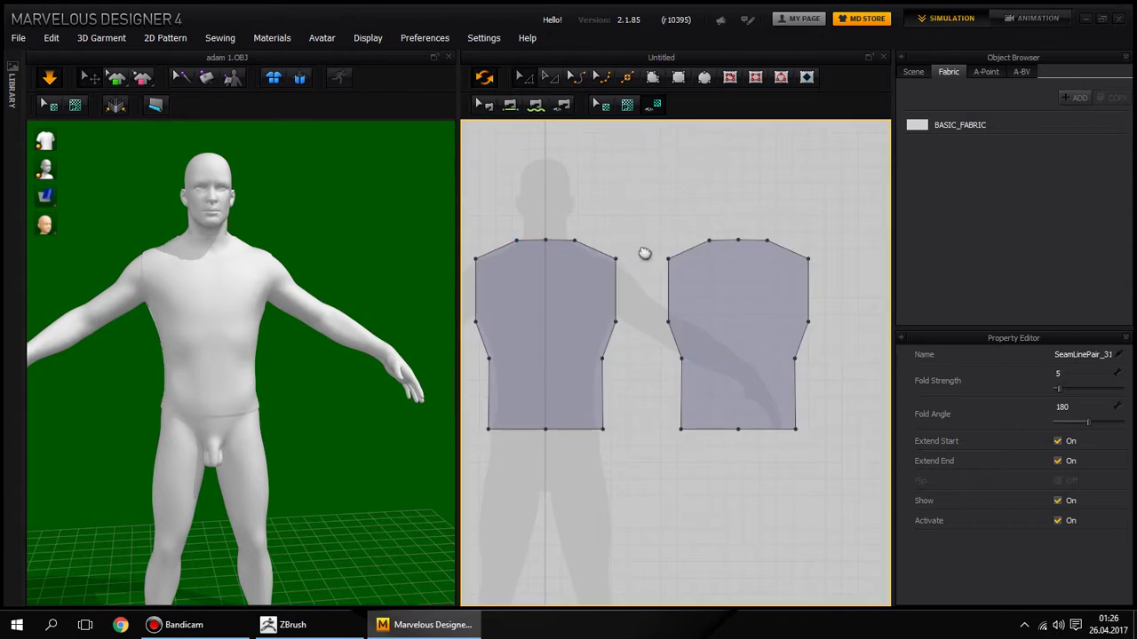
right_click_drag(687, 249, 754, 240)
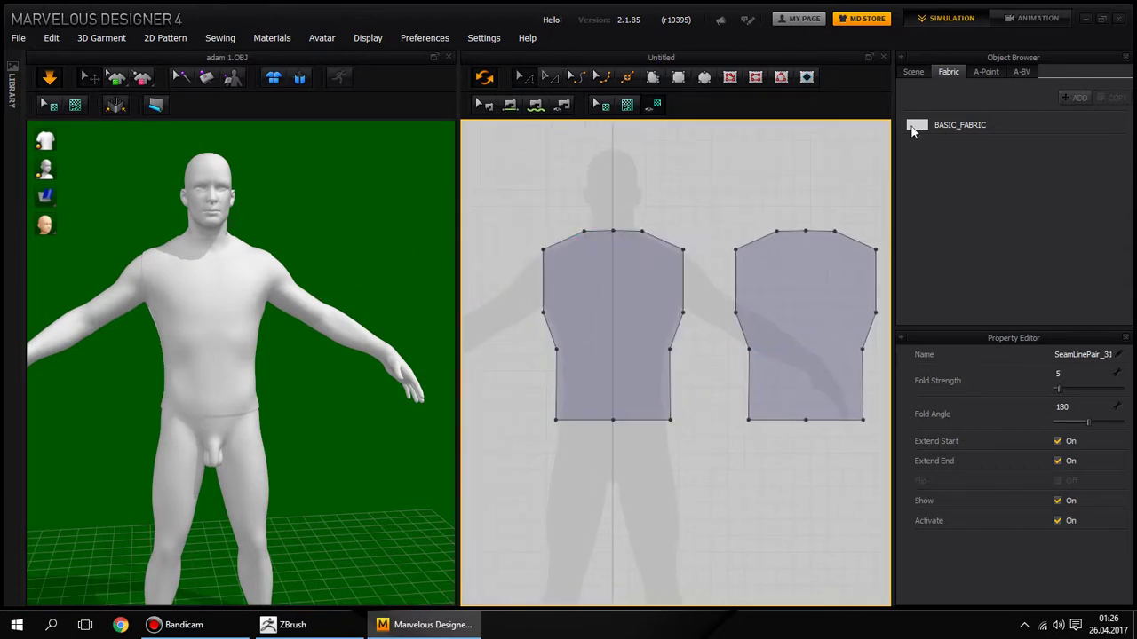
Step: Add a new fabric named tişört with colour E90909 red
left_click(1076, 97)
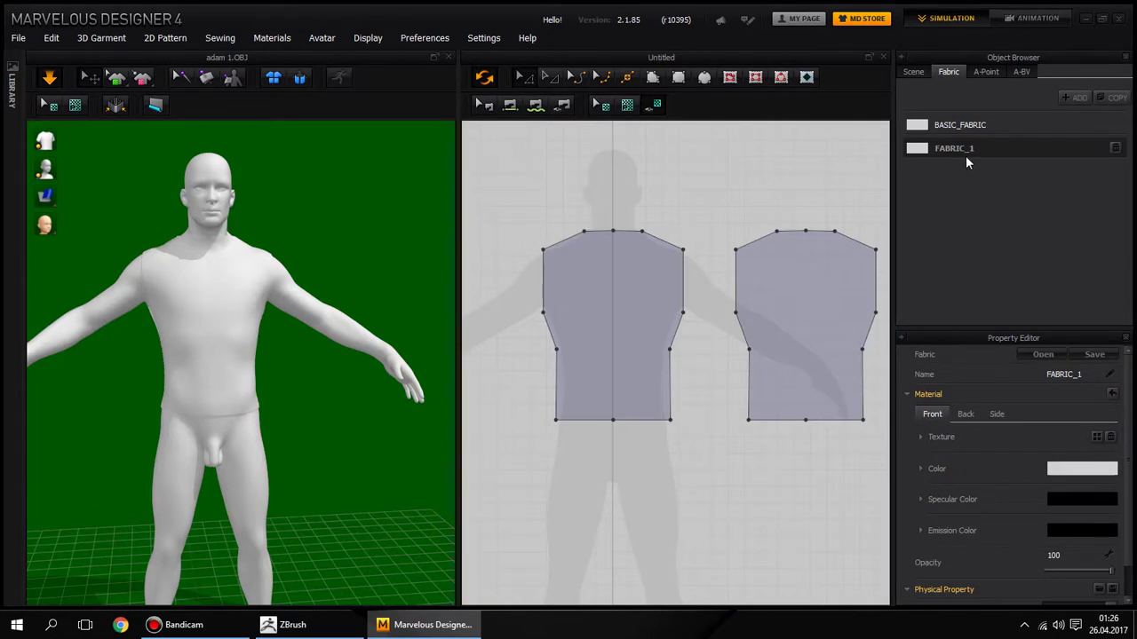
left_click(1098, 374)
type("tişört")
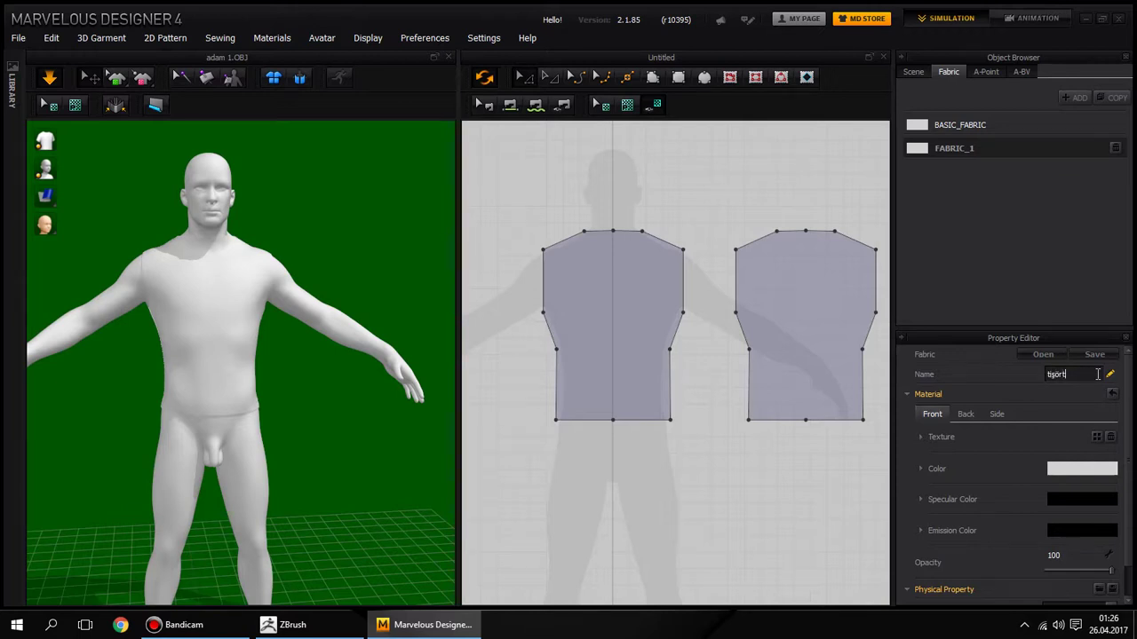
key("Return")
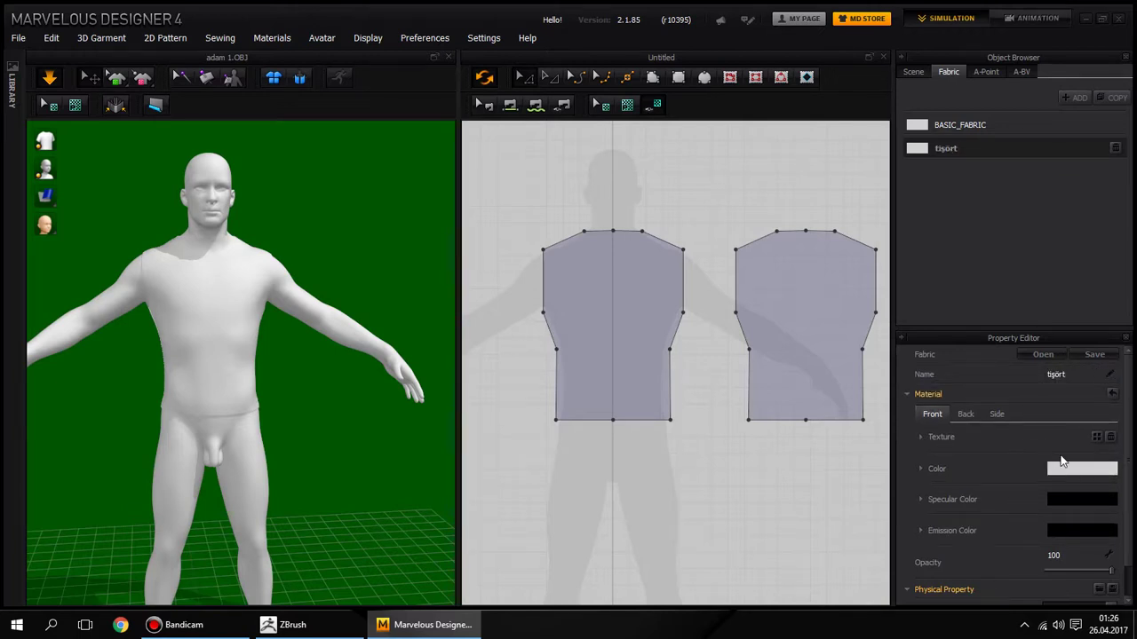
left_click(1077, 475)
left_click_drag(628, 177, 649, 149)
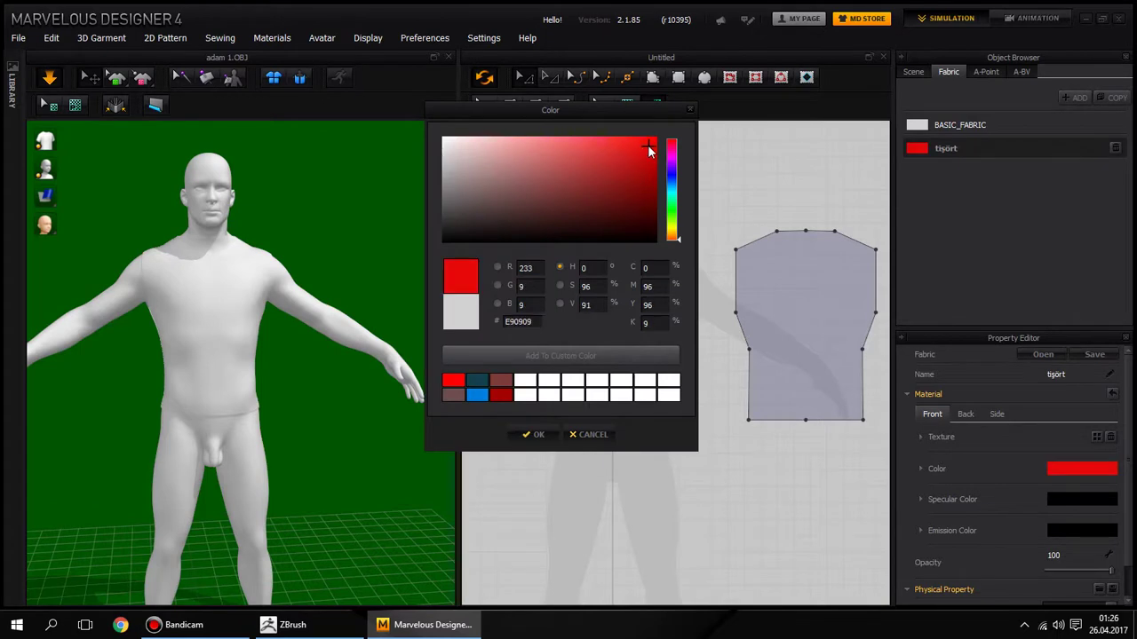
left_click(526, 434)
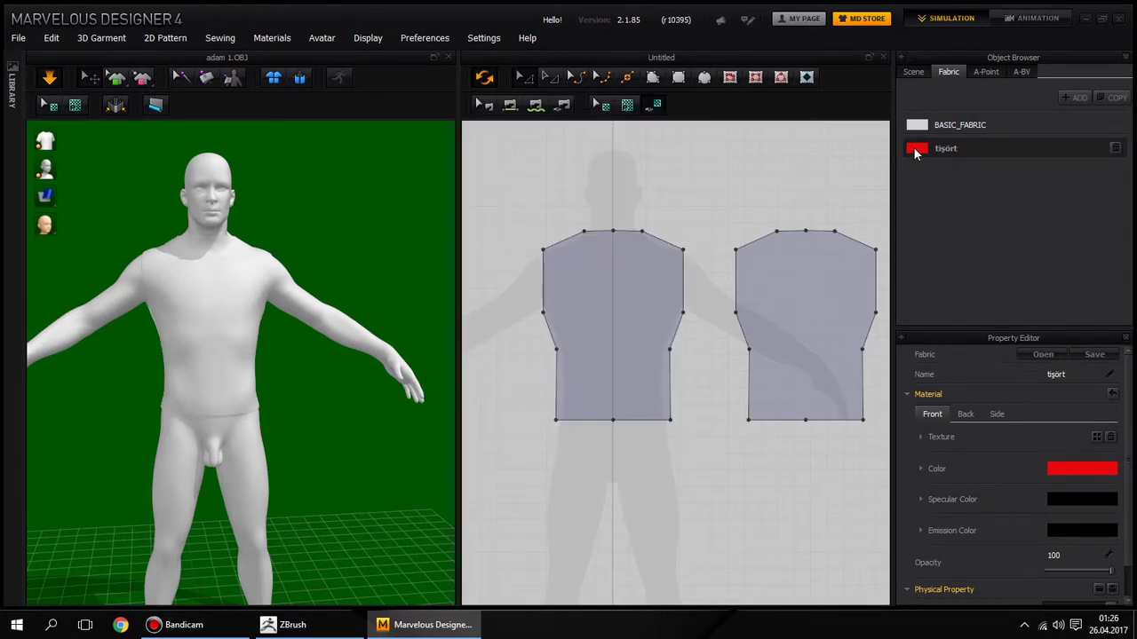
Step: Apply the tişört fabric to the pattern pieces, turning the draped shirt red
left_click(810, 291)
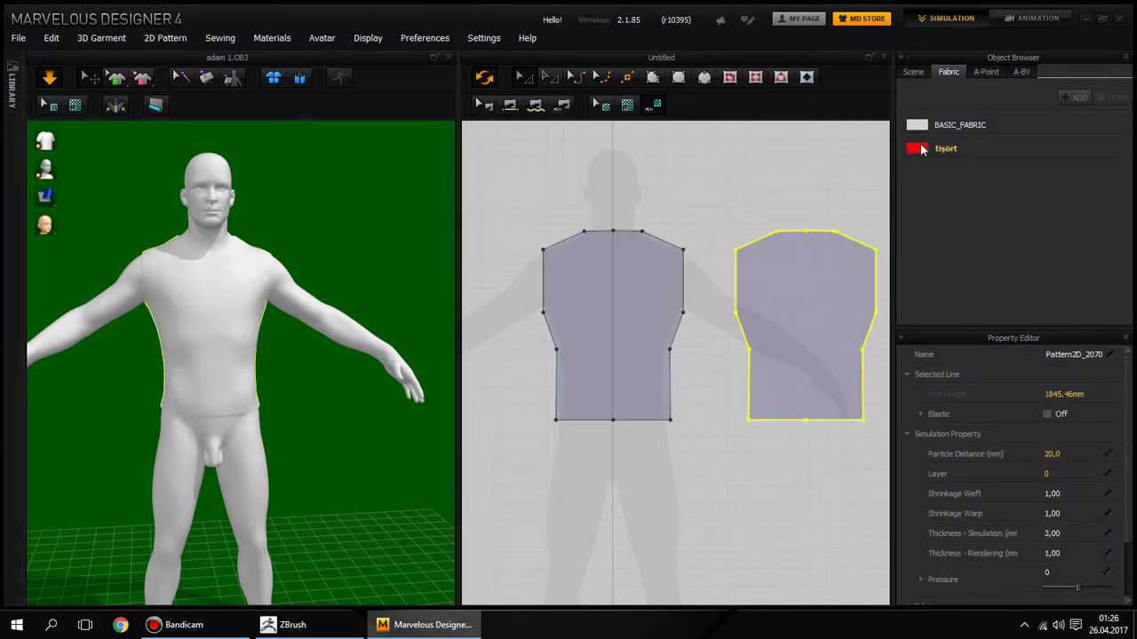
left_click(206, 280)
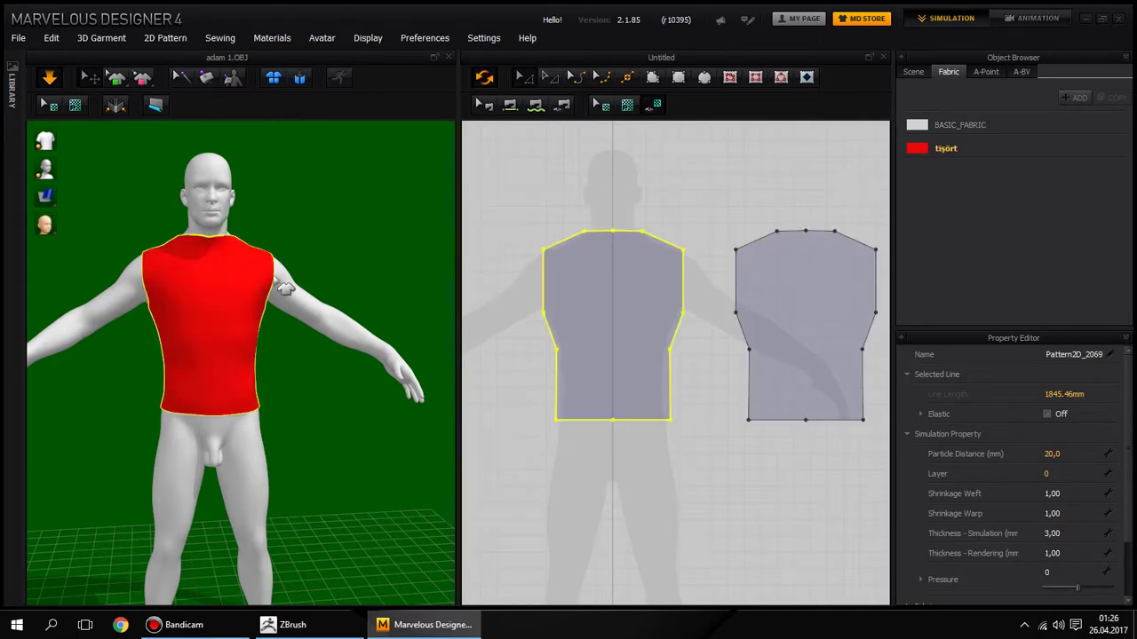
mouse_move(287, 221)
right_mouse_down()
mouse_move(71, 221)
mouse_move(382, 225)
right_mouse_up()
key("2")
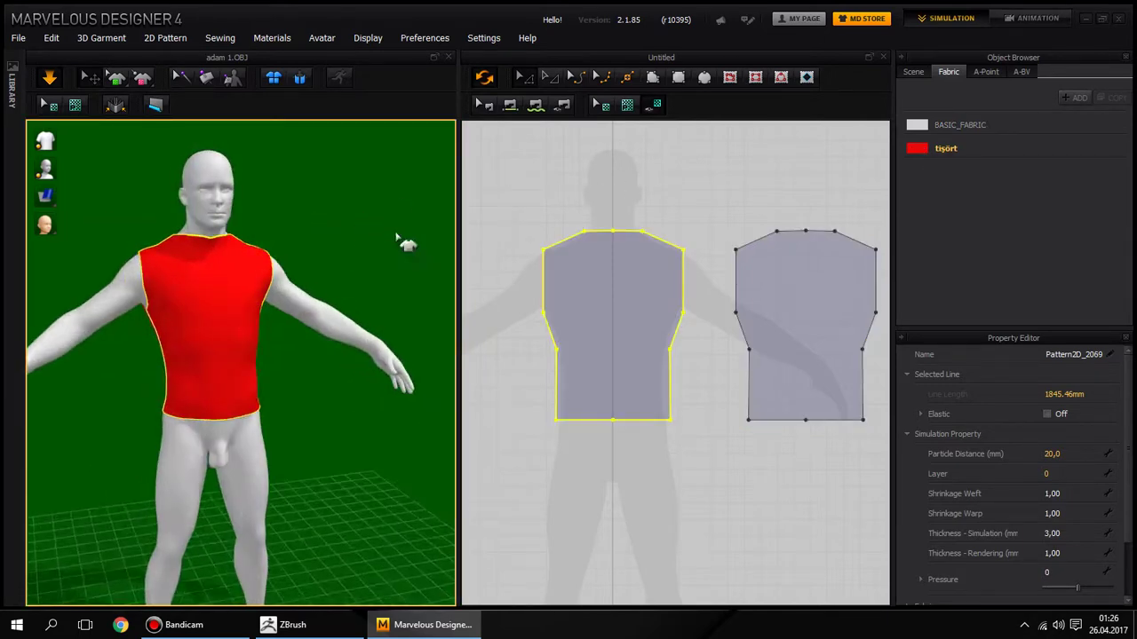
left_click(715, 319)
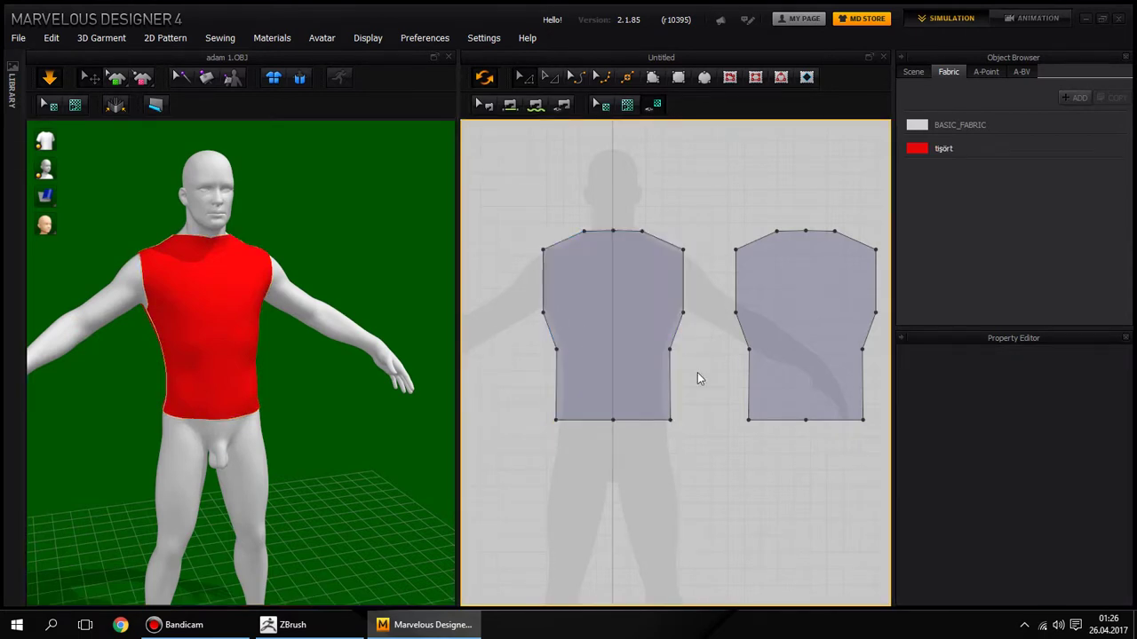
Step: Inspect the front shirt piece's neckline and orbit the avatar to check the shirt
scroll(621, 232, "up", 5)
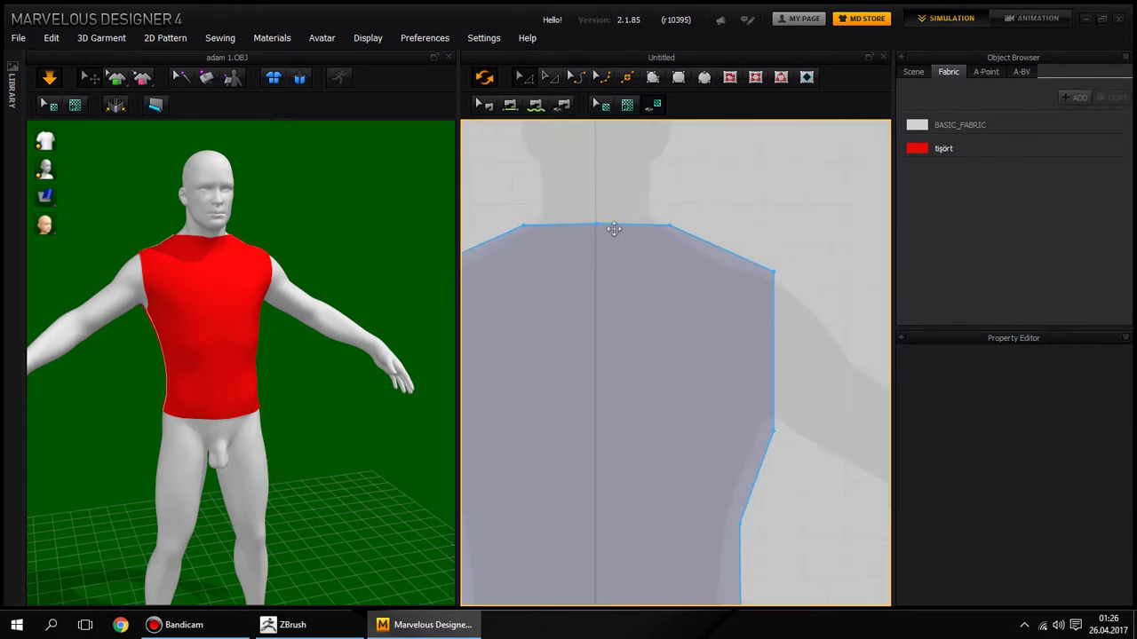
scroll(662, 253, "up", 3)
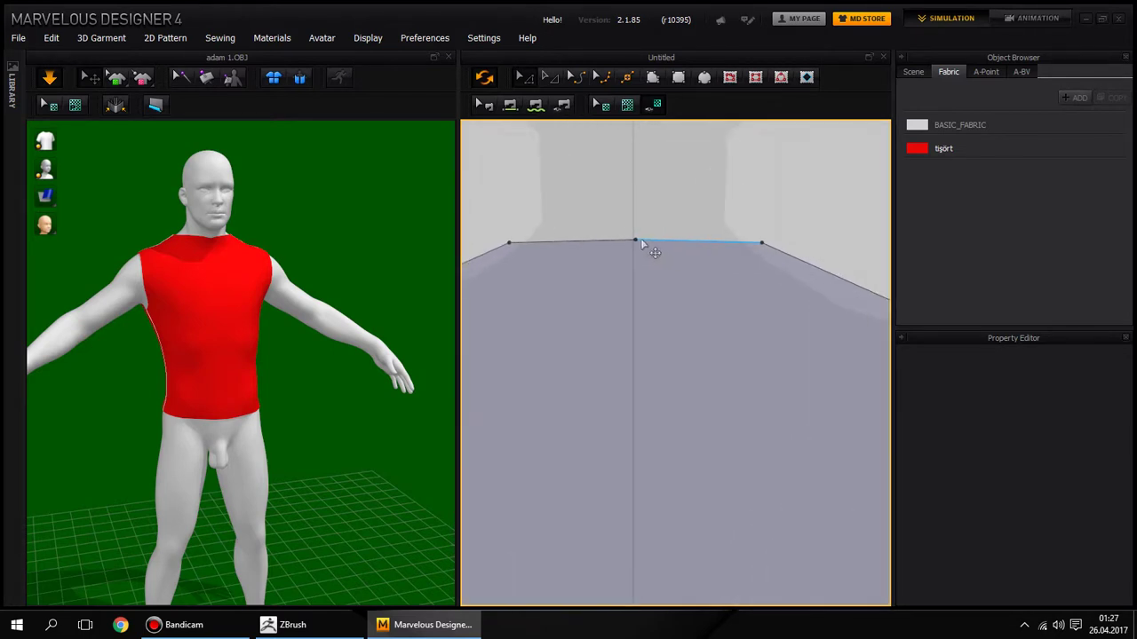
left_click(636, 240)
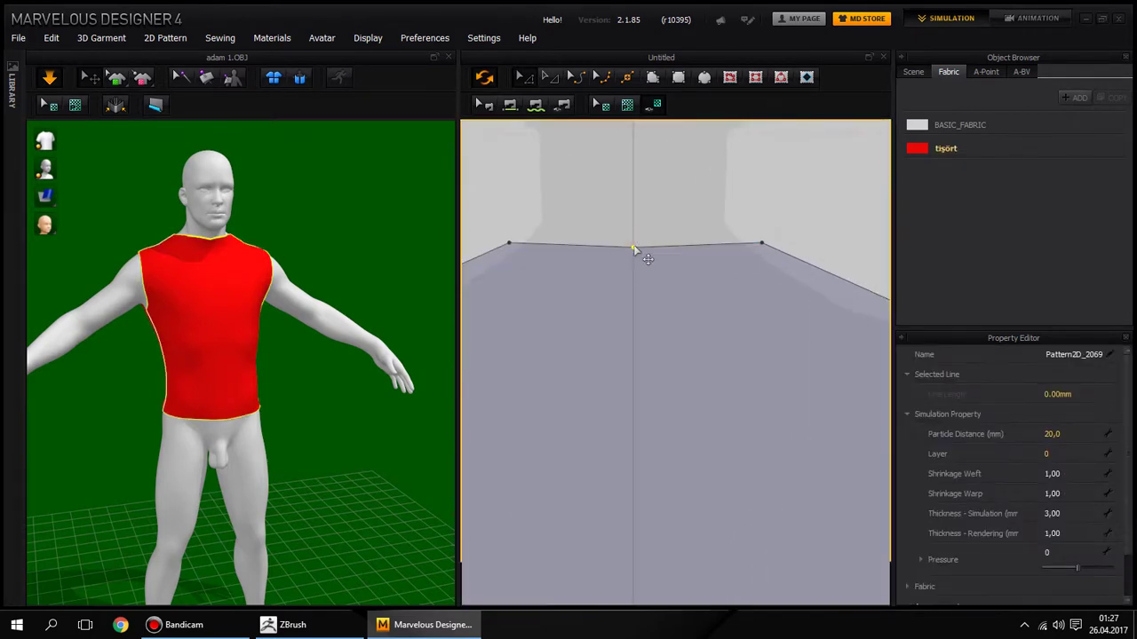
left_click(633, 245)
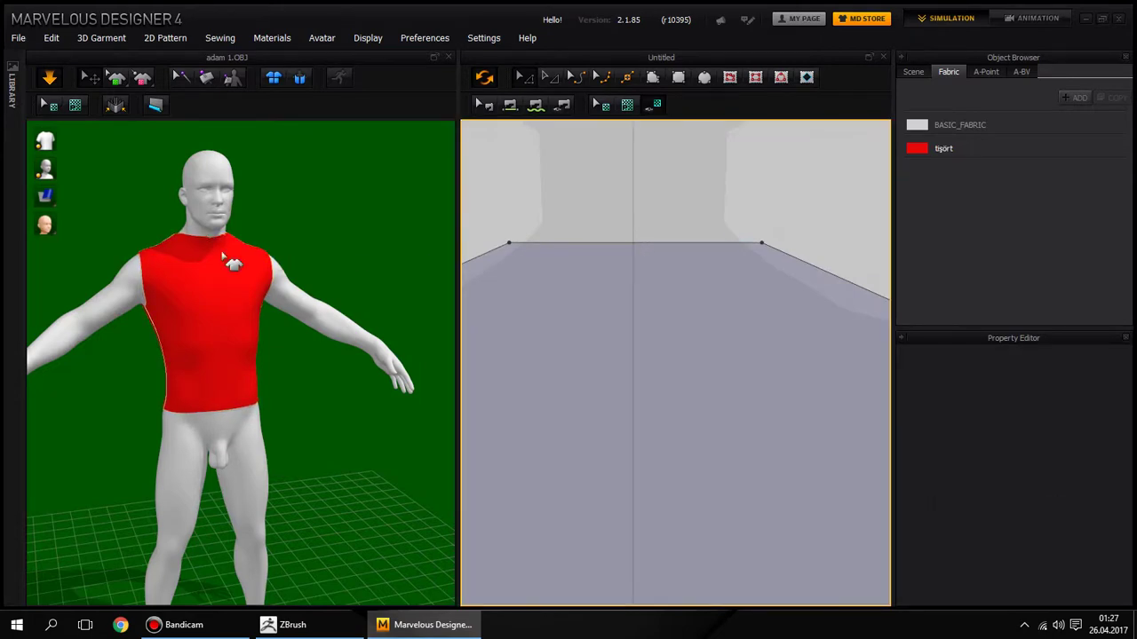
right_click_drag(231, 264, 210, 258)
scroll(211, 257, "up", 3)
scroll(217, 249, "up", 3)
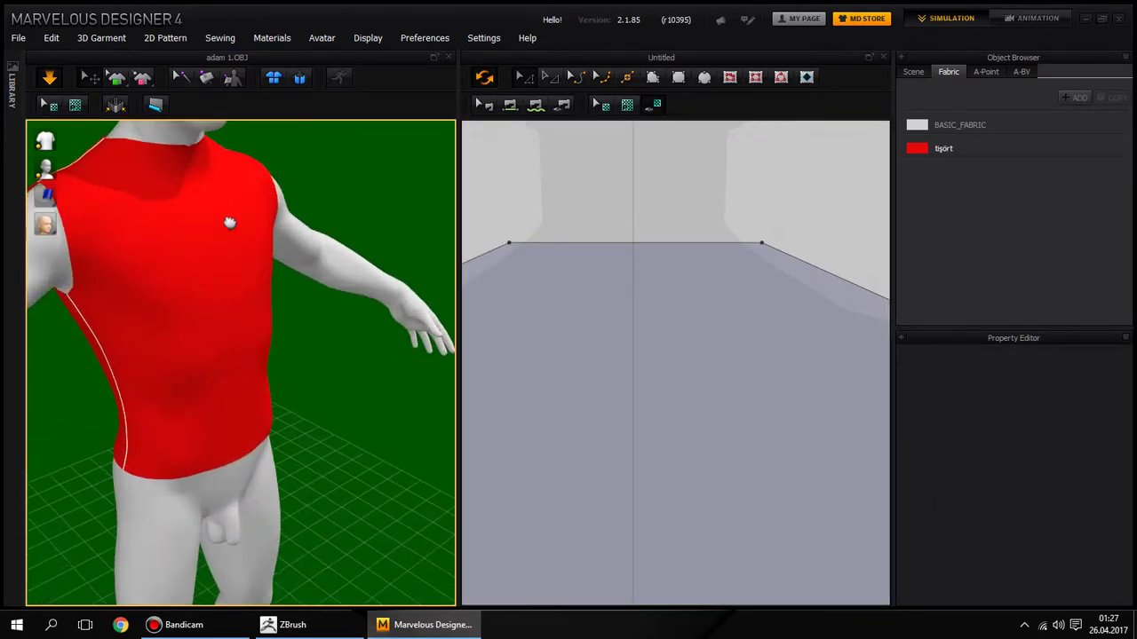
scroll(229, 222, "down", 5)
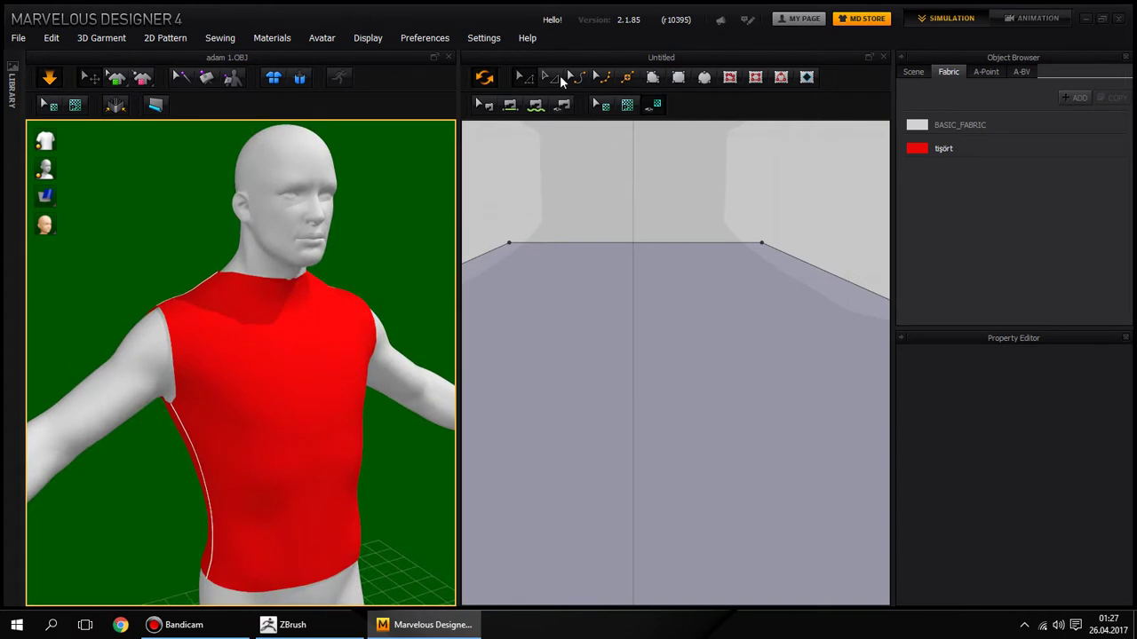
Step: Bow the front piece's straight top edge downward into a neckline curve with Edit Curvature
left_click(576, 77)
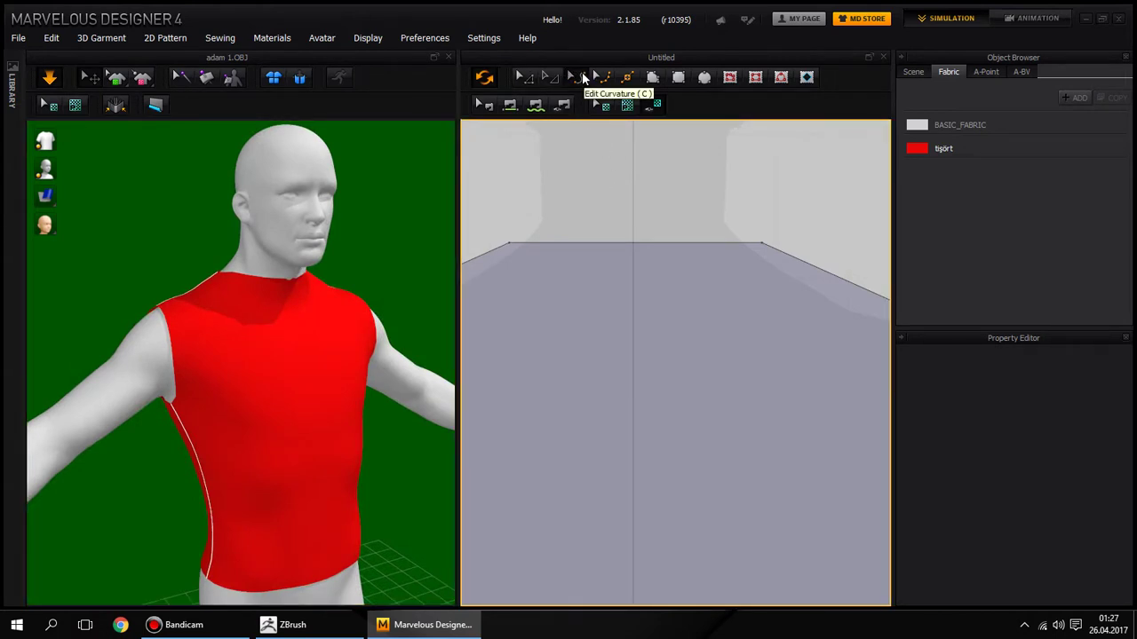
left_click(626, 104)
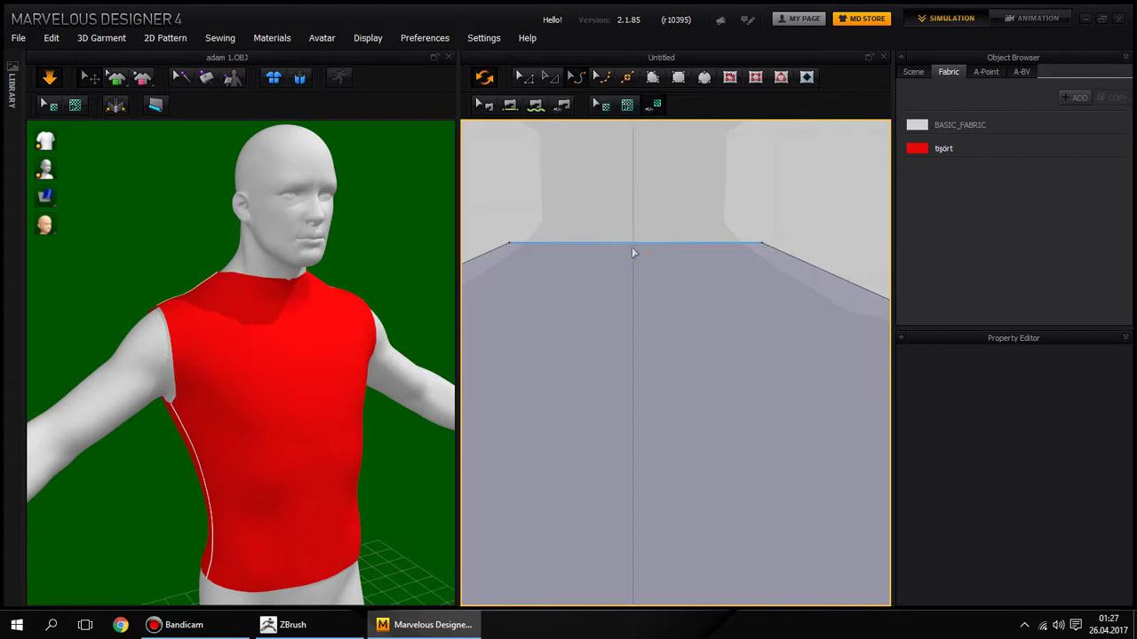
left_click_drag(634, 248, 636, 294)
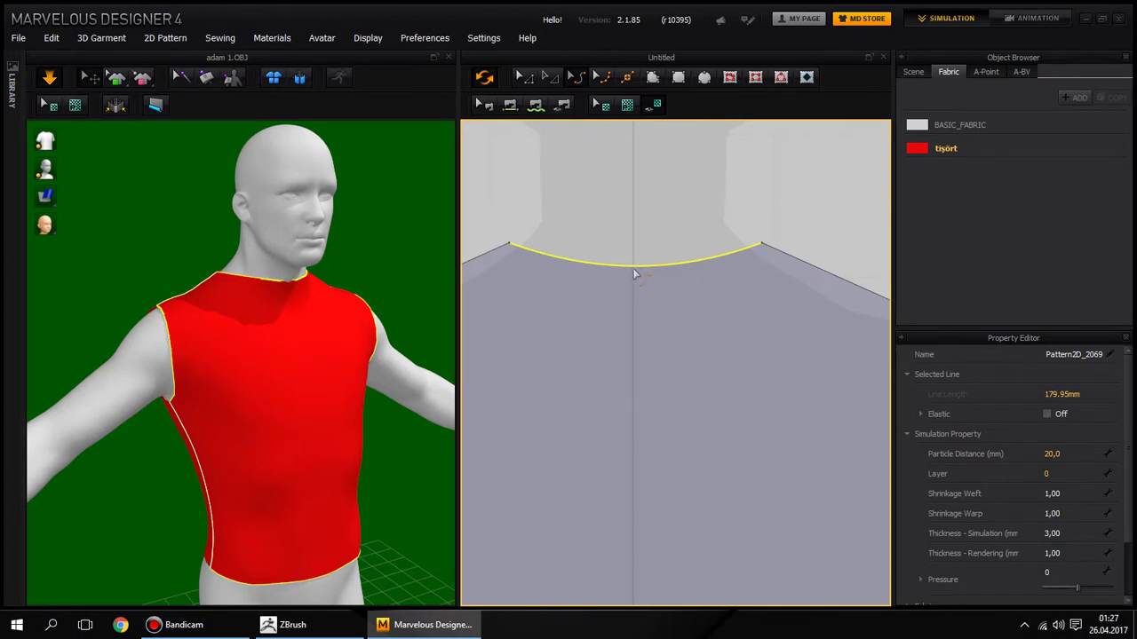
left_click_drag(636, 278, 637, 294)
Step: Check the back piece and shoulder, then pull the neckline curve deeper to about 218.66 mm
scroll(631, 293, "up", 2)
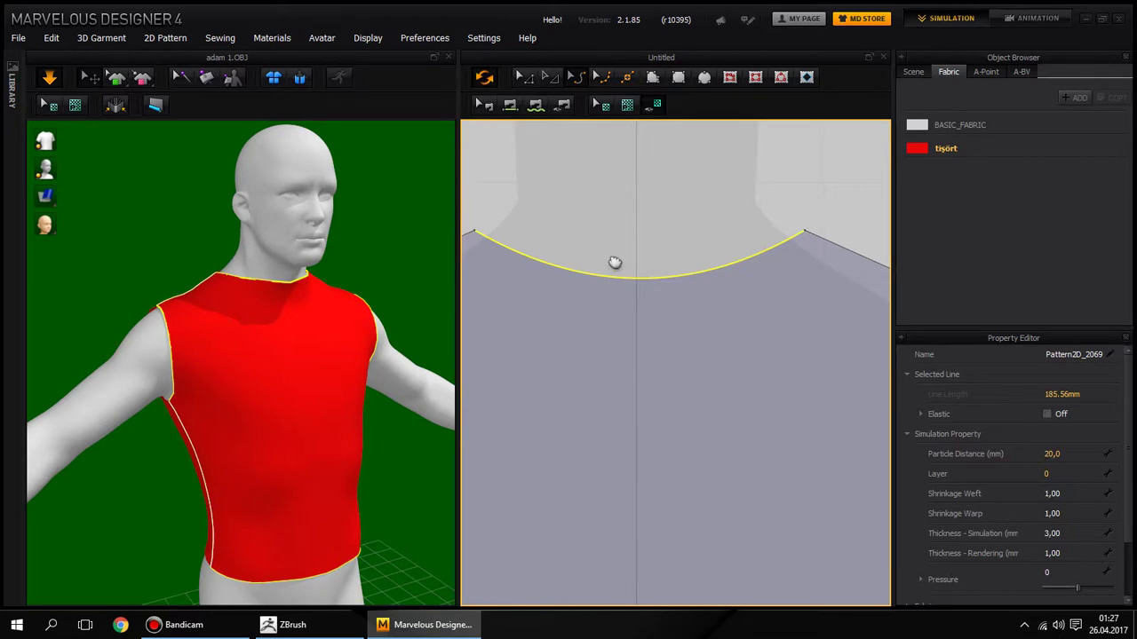
scroll(659, 267, "down", 3)
scroll(660, 266, "up", 2)
scroll(660, 271, "down", 1)
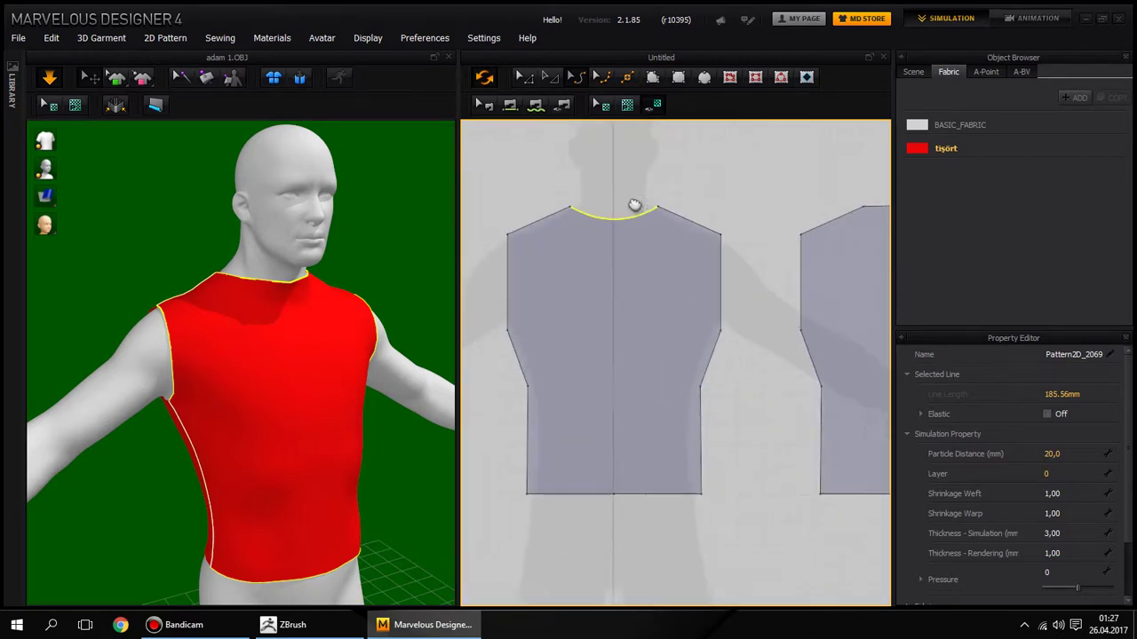
mouse_move(634, 205)
middle_mouse_down()
mouse_move(472, 241)
mouse_move(576, 208)
mouse_move(658, 245)
middle_mouse_up()
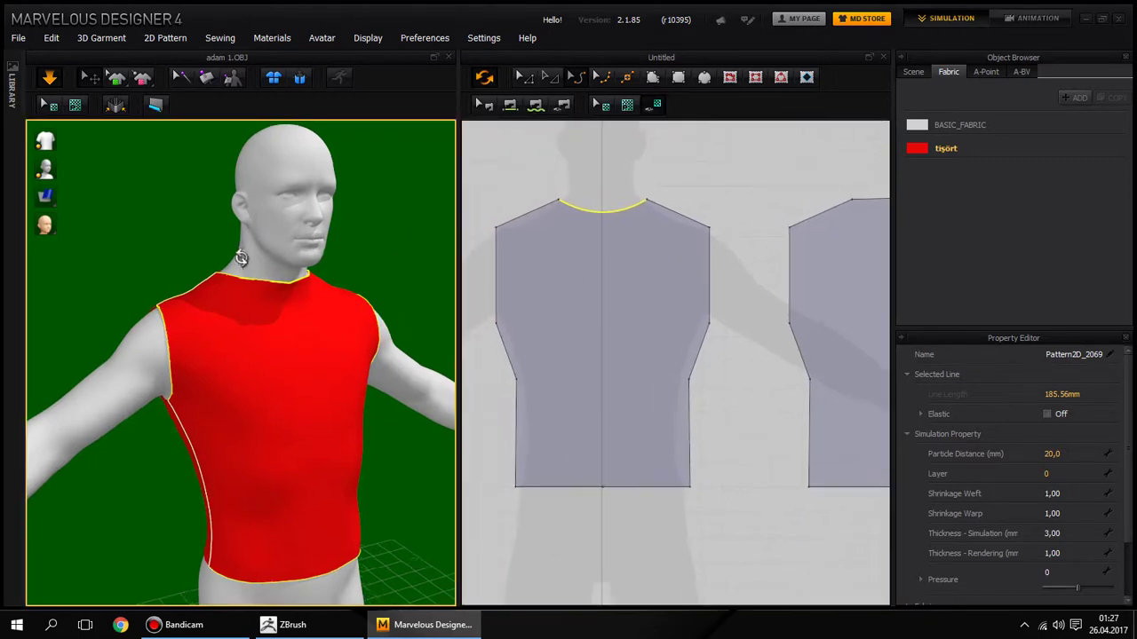
mouse_move(329, 254)
right_mouse_down()
mouse_move(127, 272)
mouse_move(342, 246)
right_mouse_up()
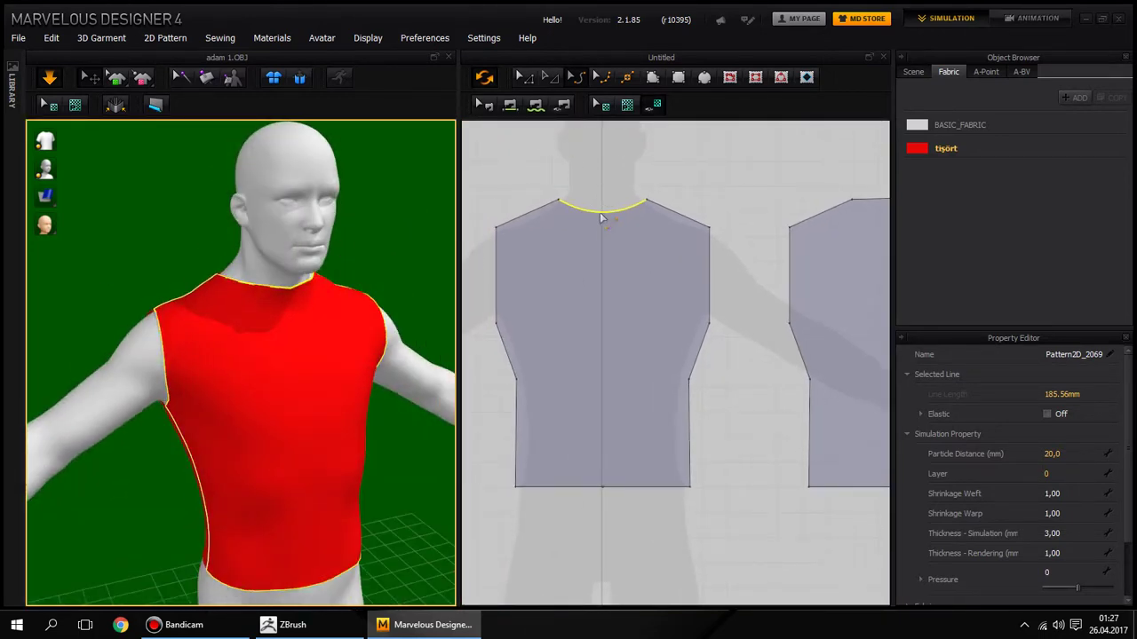
left_click_drag(601, 218, 603, 235)
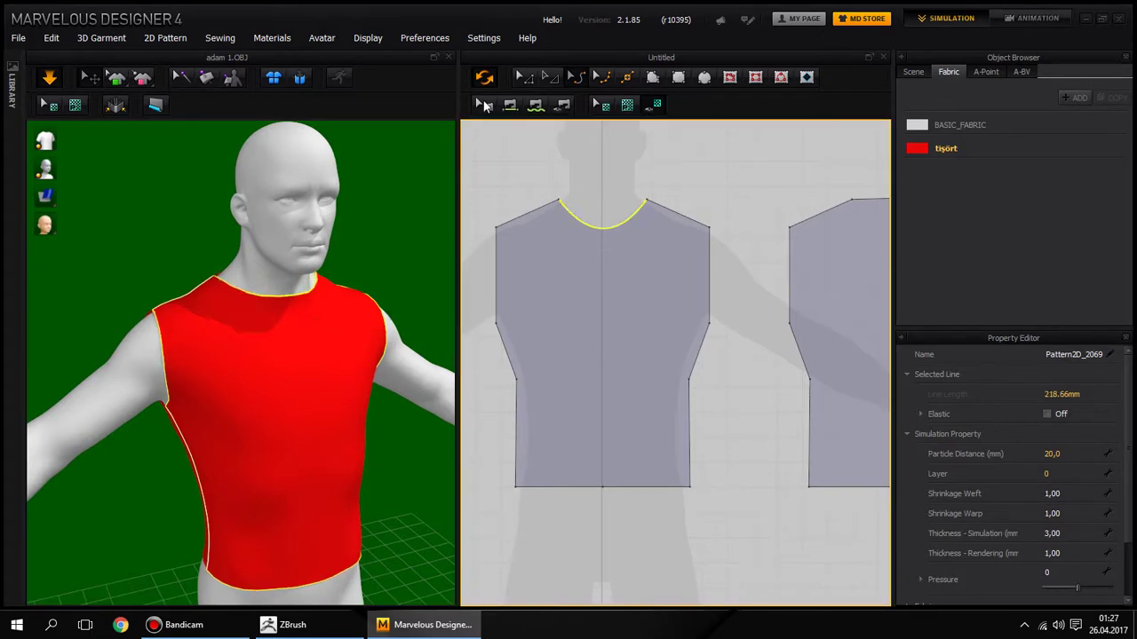
Step: Lower a front neckline corner point with Edit Pattern to deepen the neckline
left_click(528, 79)
left_click(559, 202)
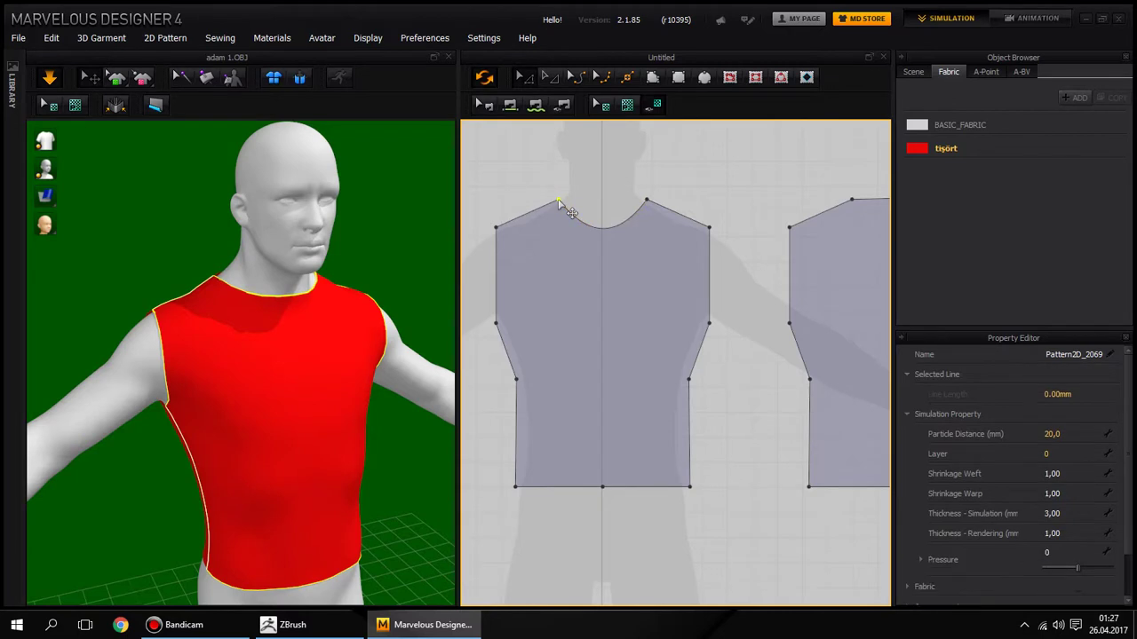
scroll(568, 201, "up", 5)
scroll(609, 219, "down", 4)
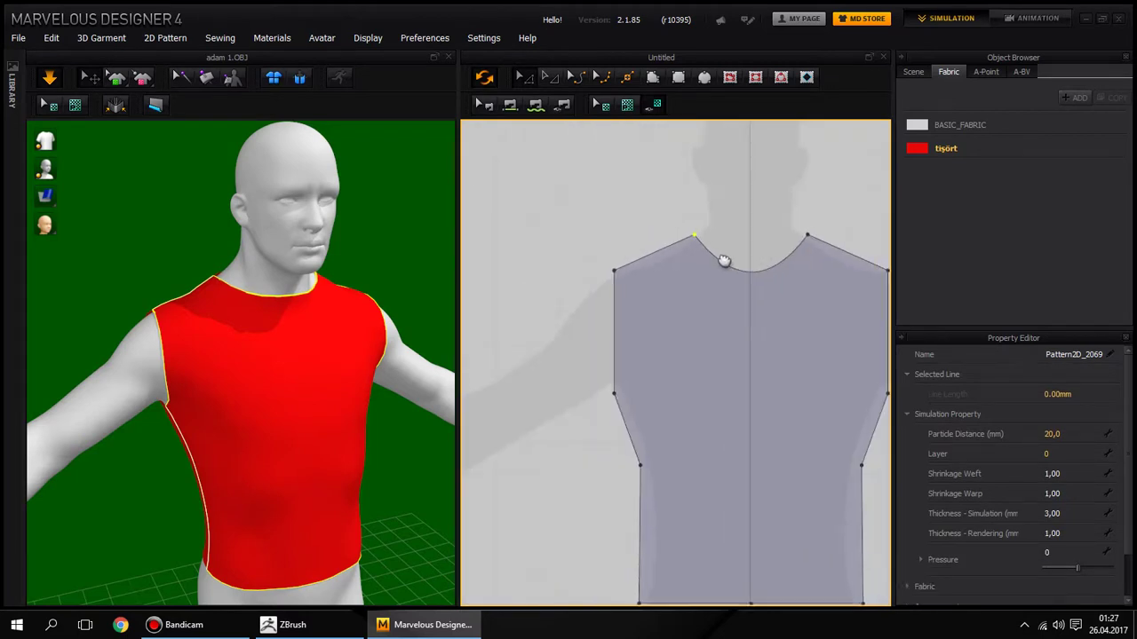
right_click_drag(723, 257, 649, 257)
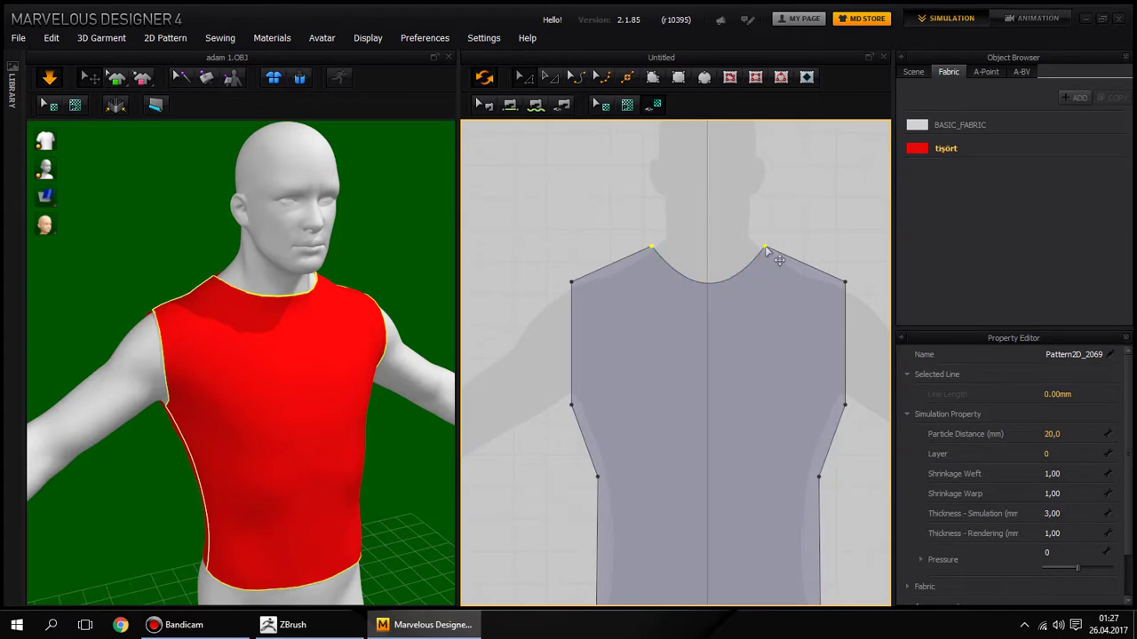
left_click_drag(765, 249, 764, 261)
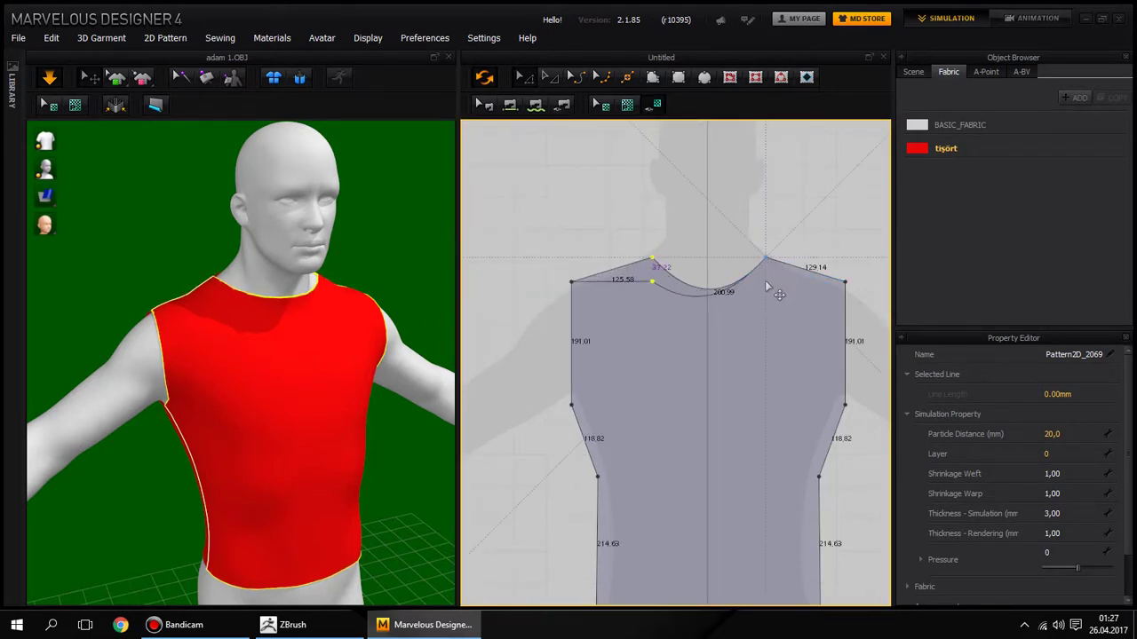
Step: Try deeper neckline corner positions with undo and redo, keeping the symmetric lowered corners
key("ctrl+z")
key("ctrl+y")
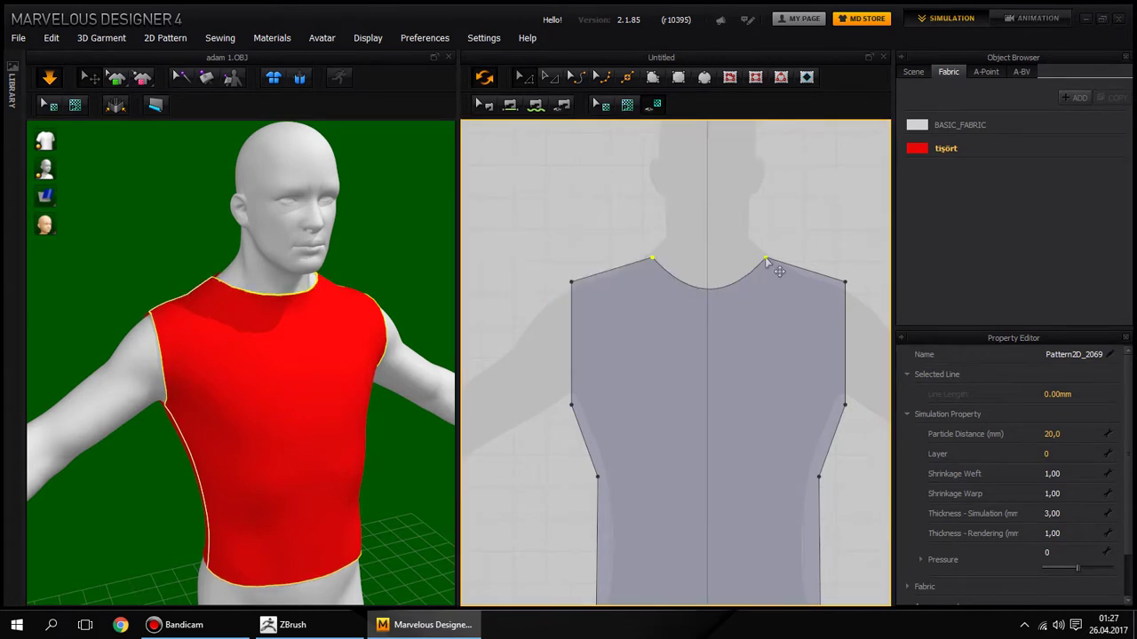
mouse_move(765, 261)
left_mouse_down()
mouse_move(766, 325)
mouse_move(771, 240)
left_mouse_up()
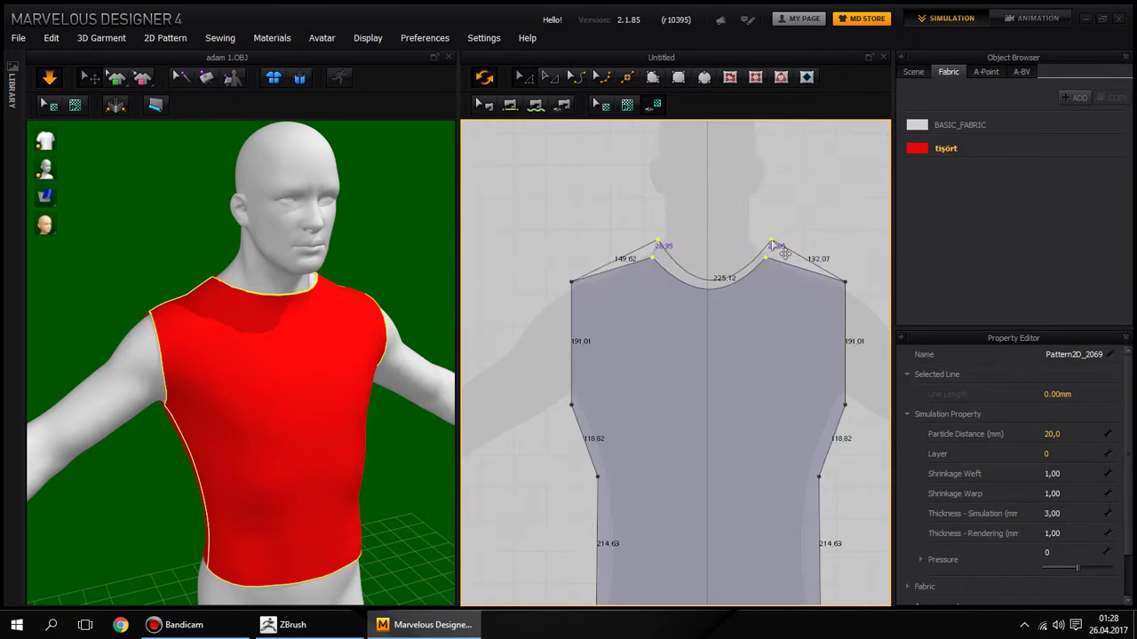
key("ctrl+z")
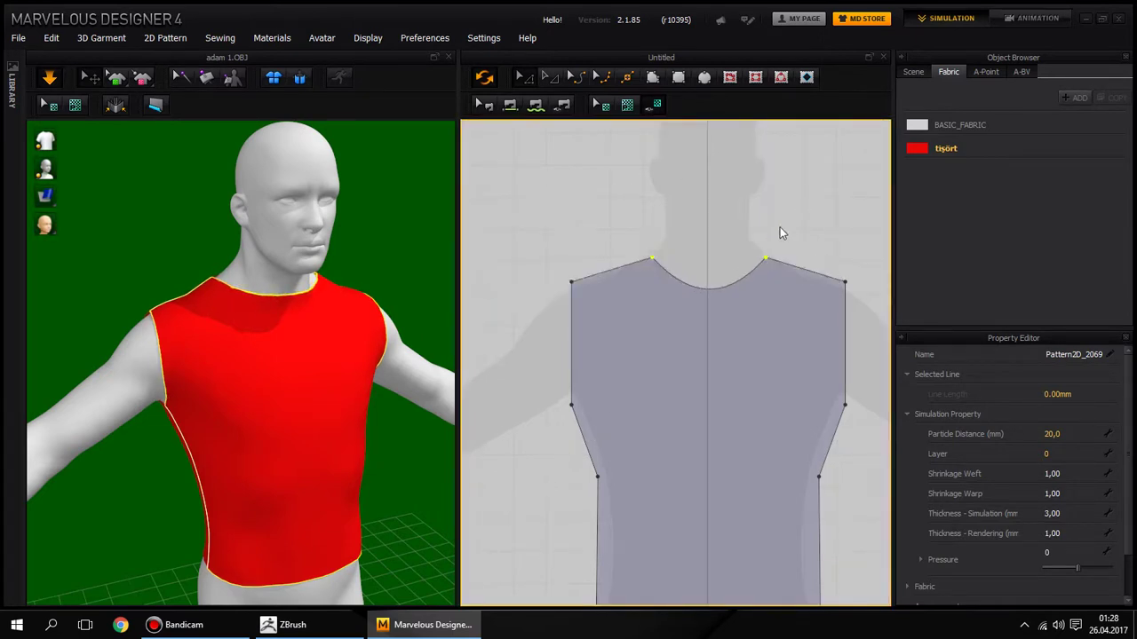
Step: Deselect the neckline points and bring both shirt pieces and the avatar into view
left_click(673, 247)
left_click(651, 257)
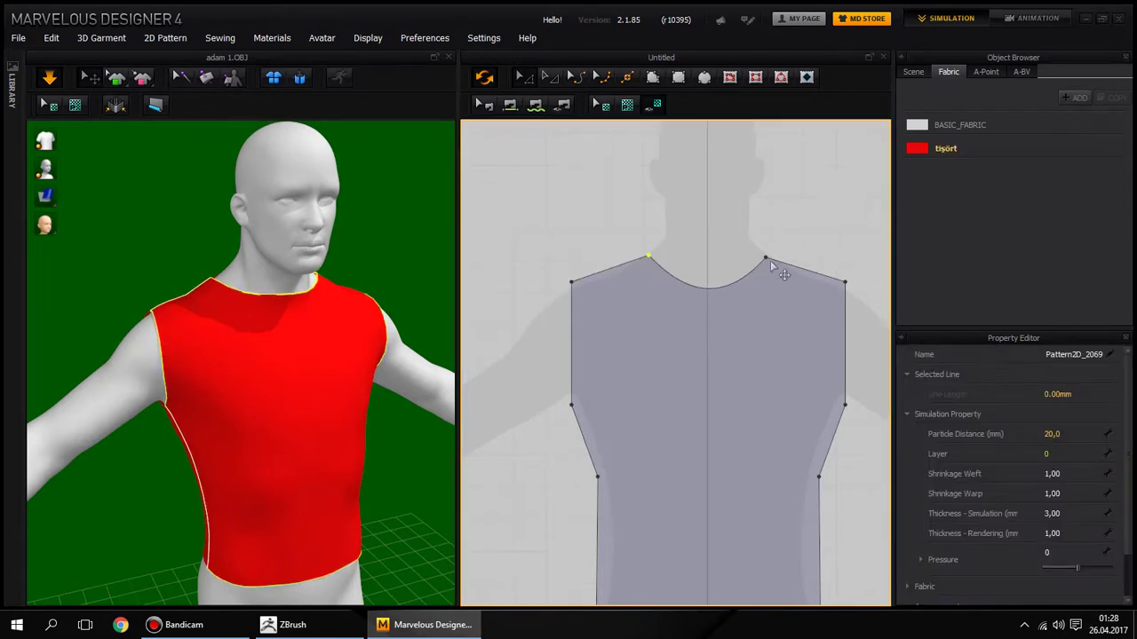
left_click(498, 222)
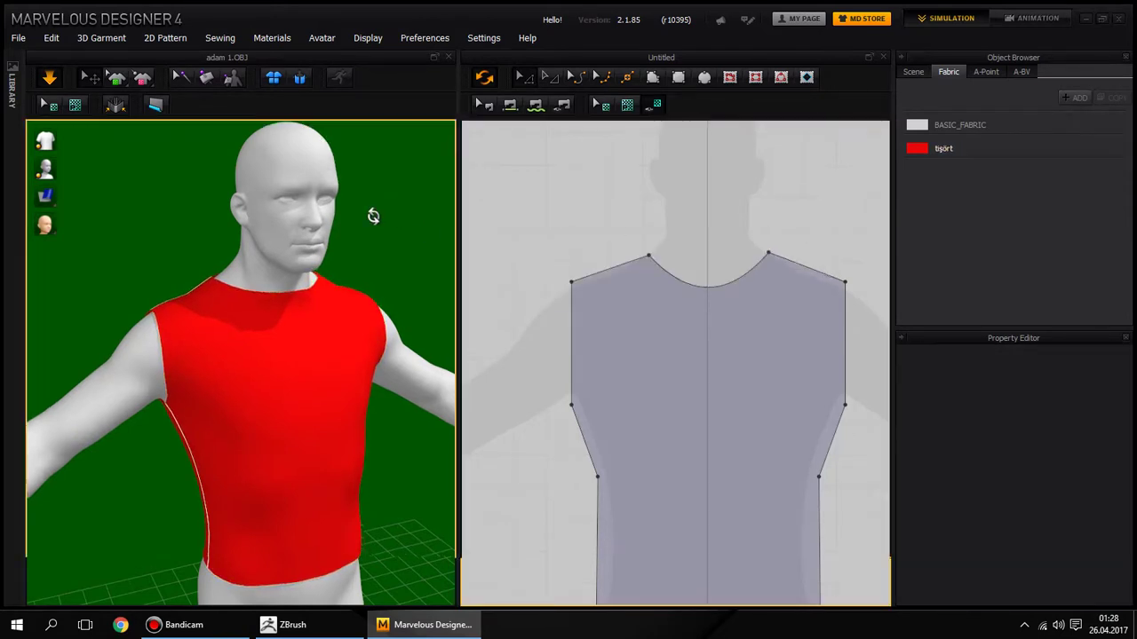
mouse_move(371, 213)
right_mouse_down()
mouse_move(342, 214)
mouse_move(414, 299)
mouse_move(350, 254)
right_mouse_up()
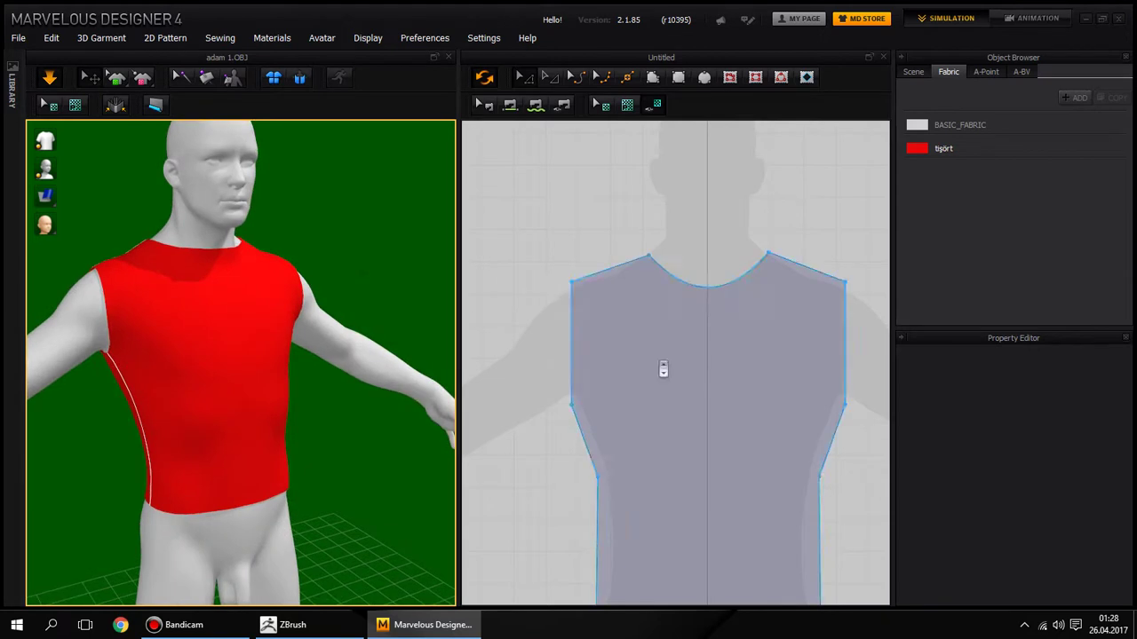
scroll(698, 366, "up", 5)
scroll(697, 367, "down", 5)
mouse_move(702, 375)
right_mouse_down()
mouse_move(647, 279)
mouse_move(619, 284)
right_mouse_up()
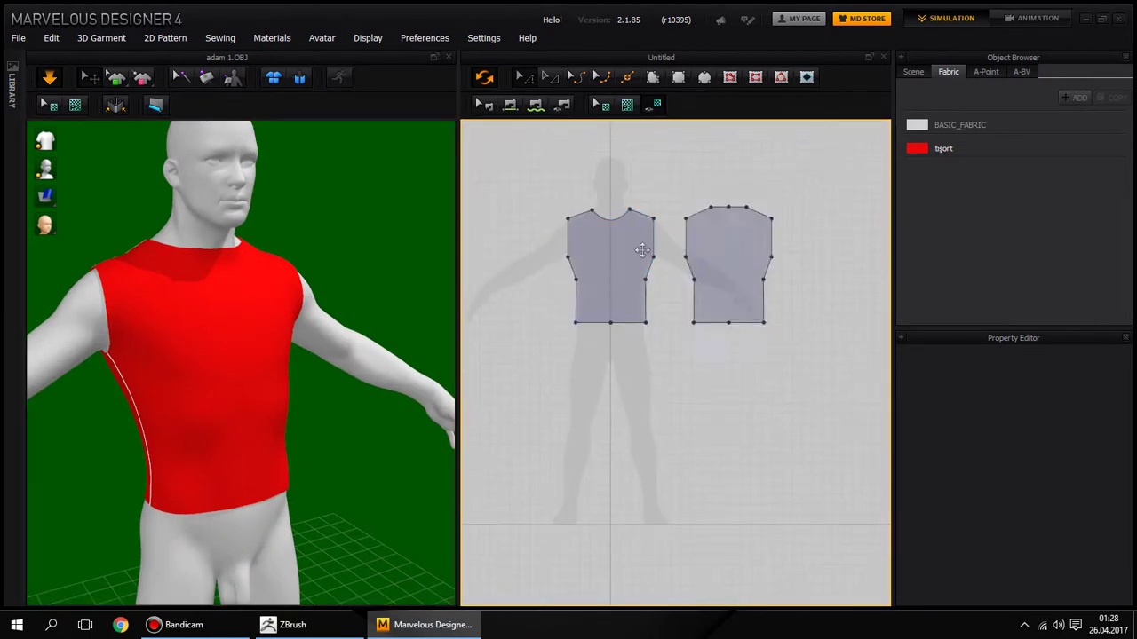
left_click(632, 241)
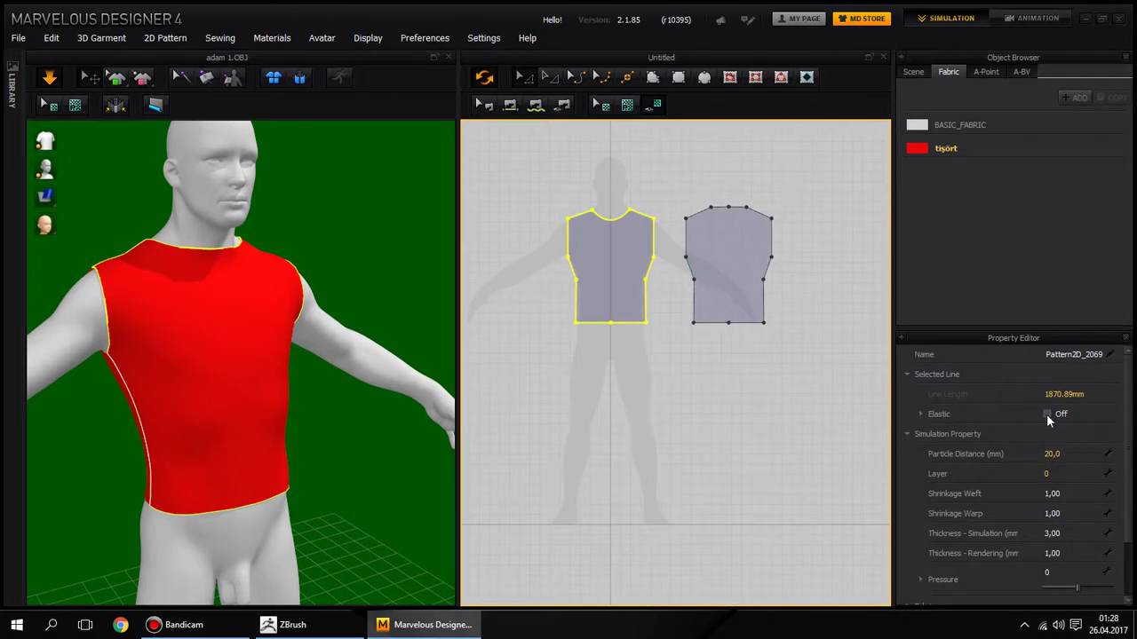
right_click_drag(388, 317, 411, 307)
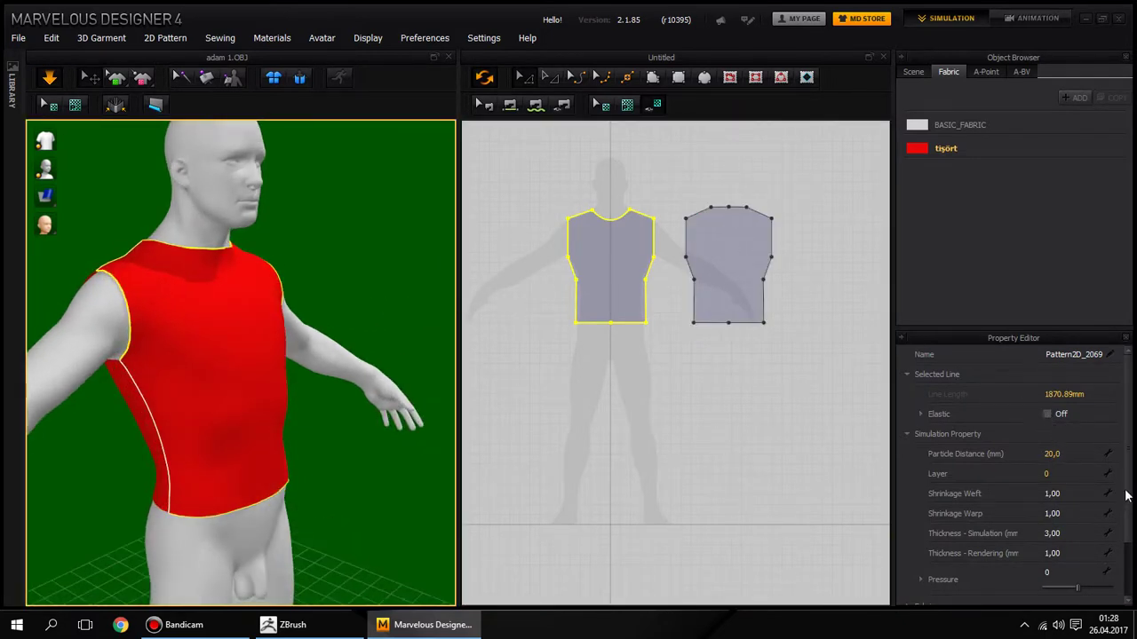
scroll(1101, 504, "down", 1)
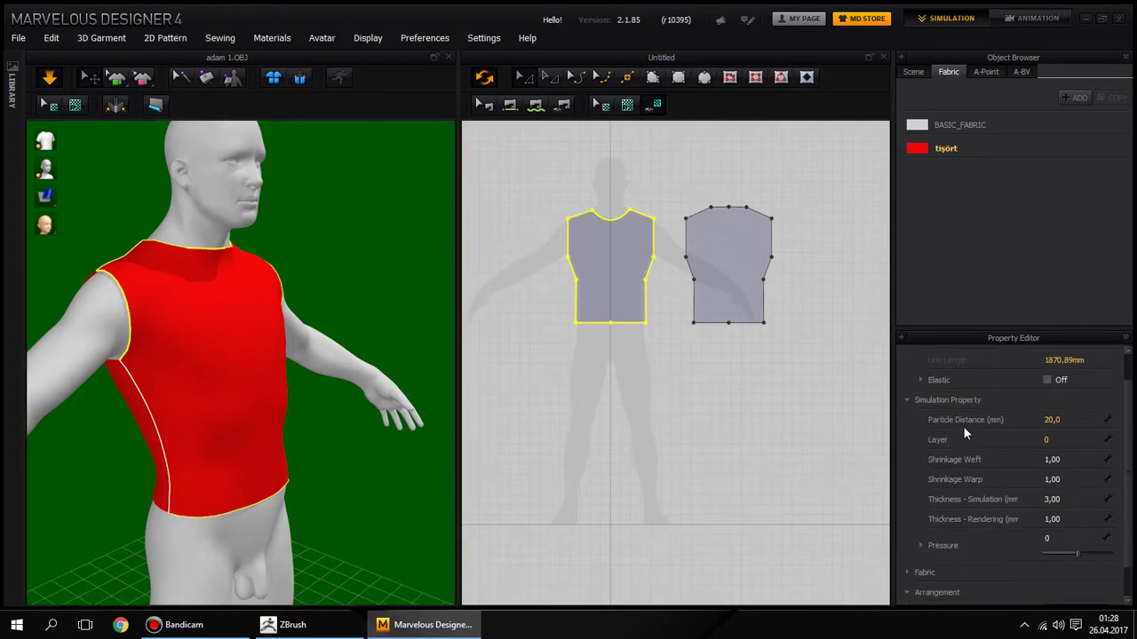
scroll(972, 487, "down", 1)
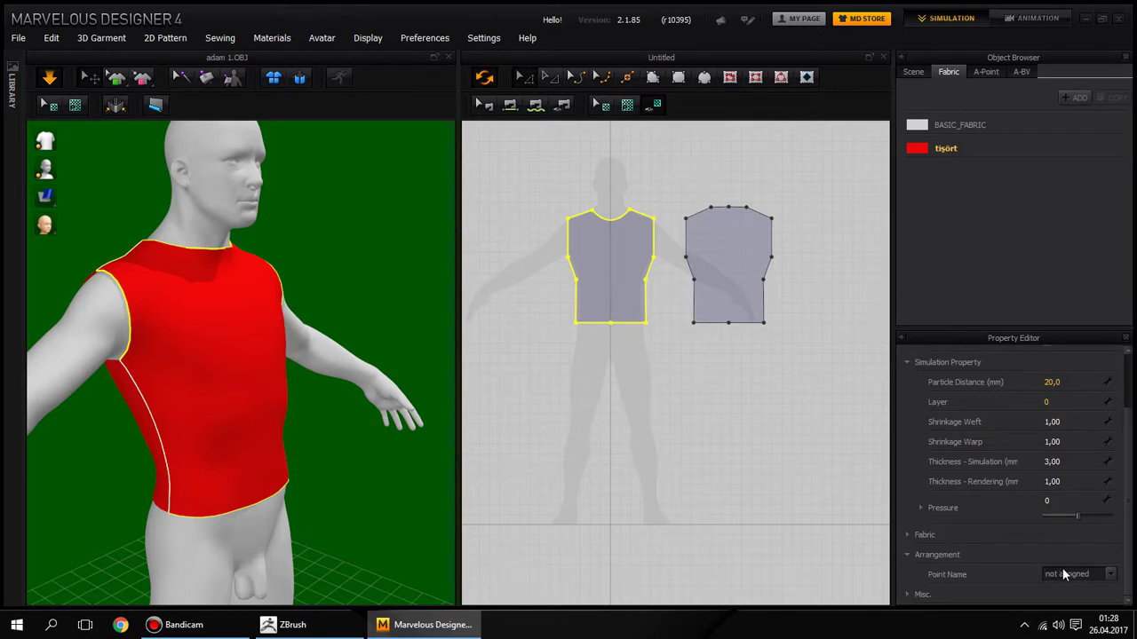
Step: Select the tişört fabric and apply the D_Cotton_CLO_v2 physical preset
left_click(883, 178)
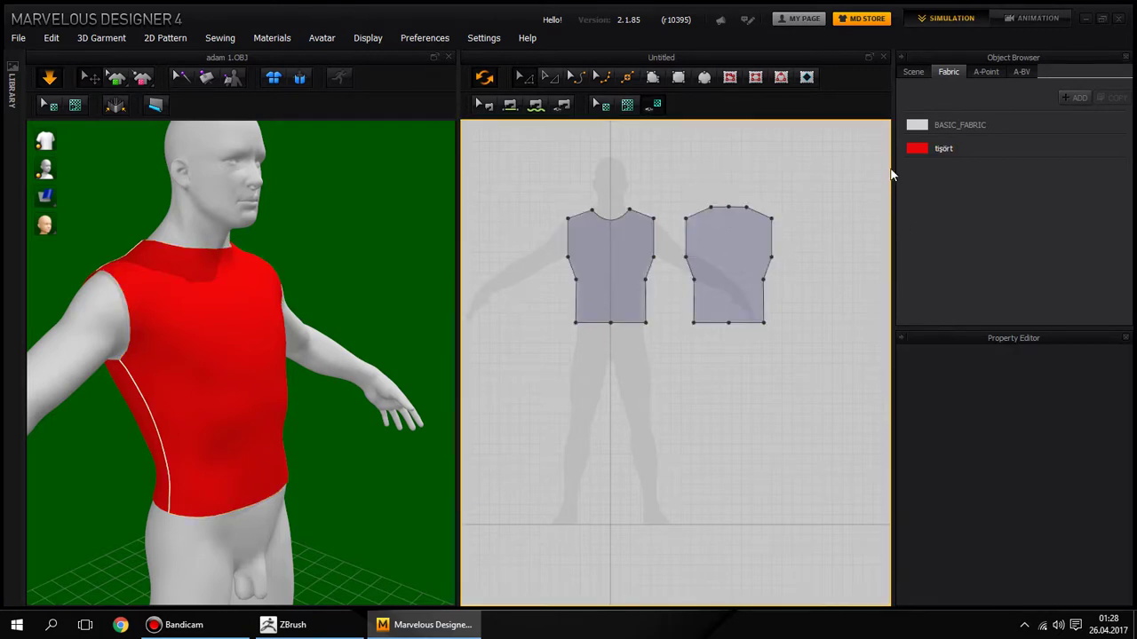
left_click(945, 149)
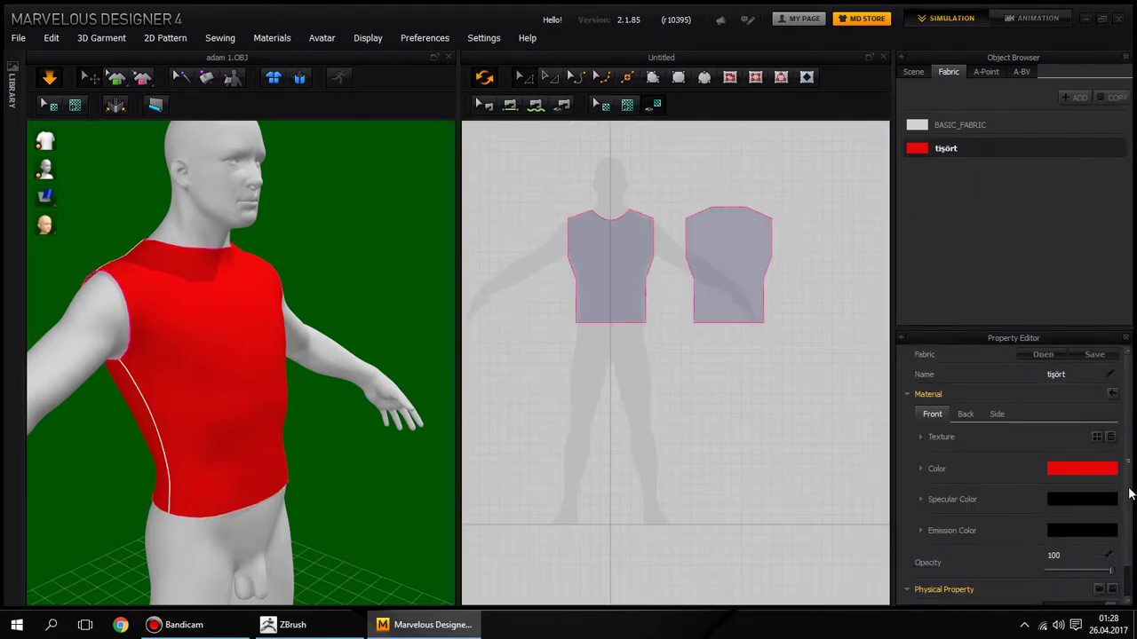
scroll(949, 569, "down", 1)
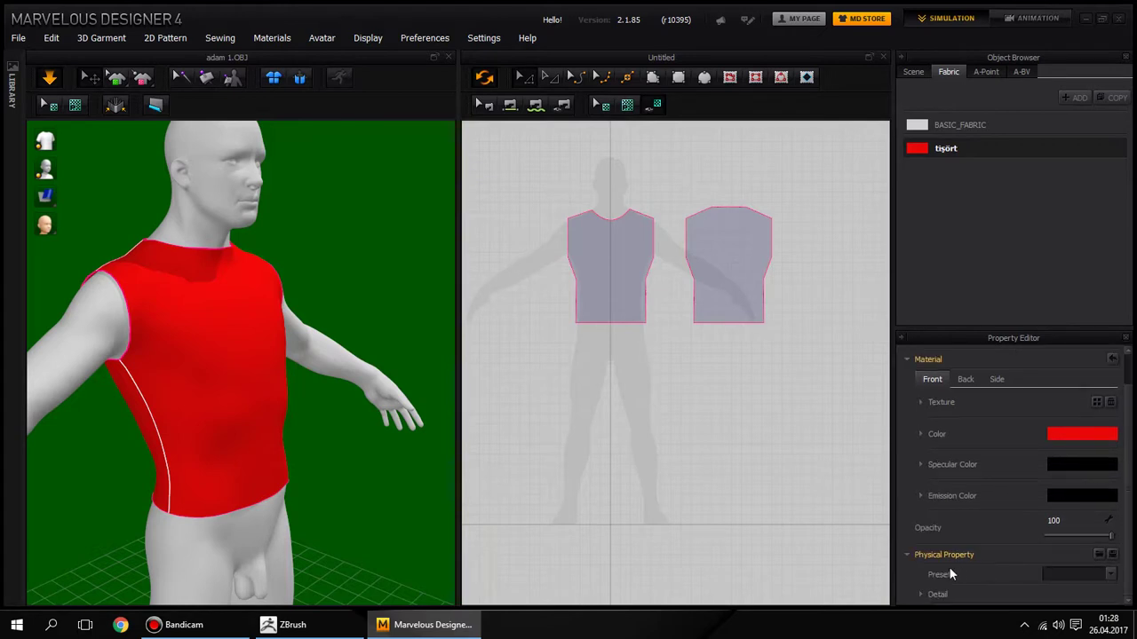
left_click(1110, 577)
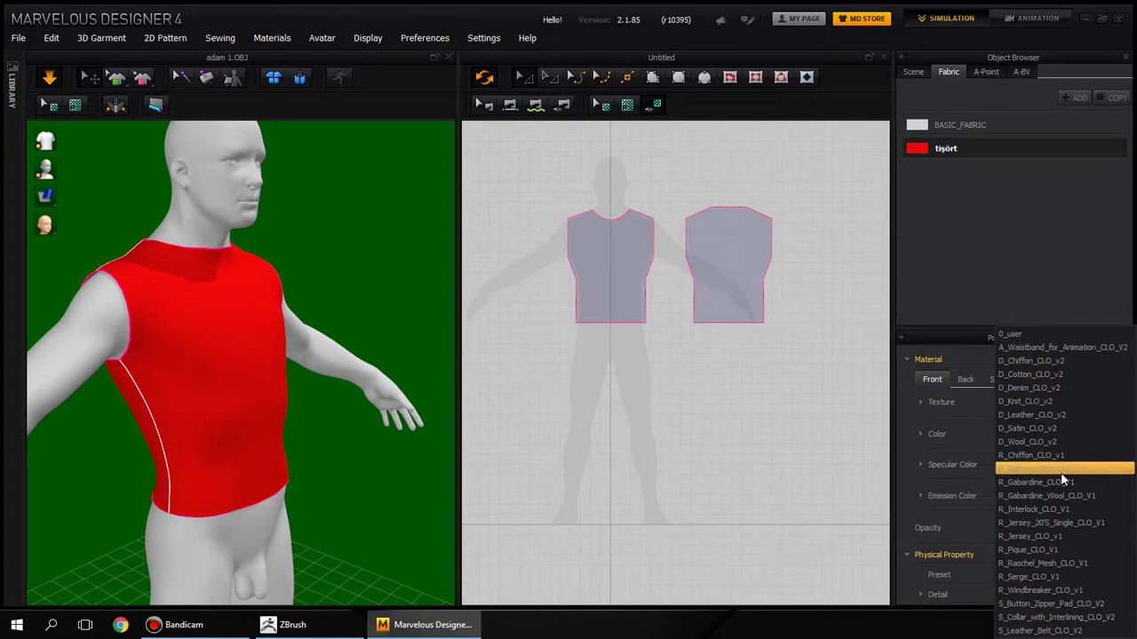
left_click(1055, 376)
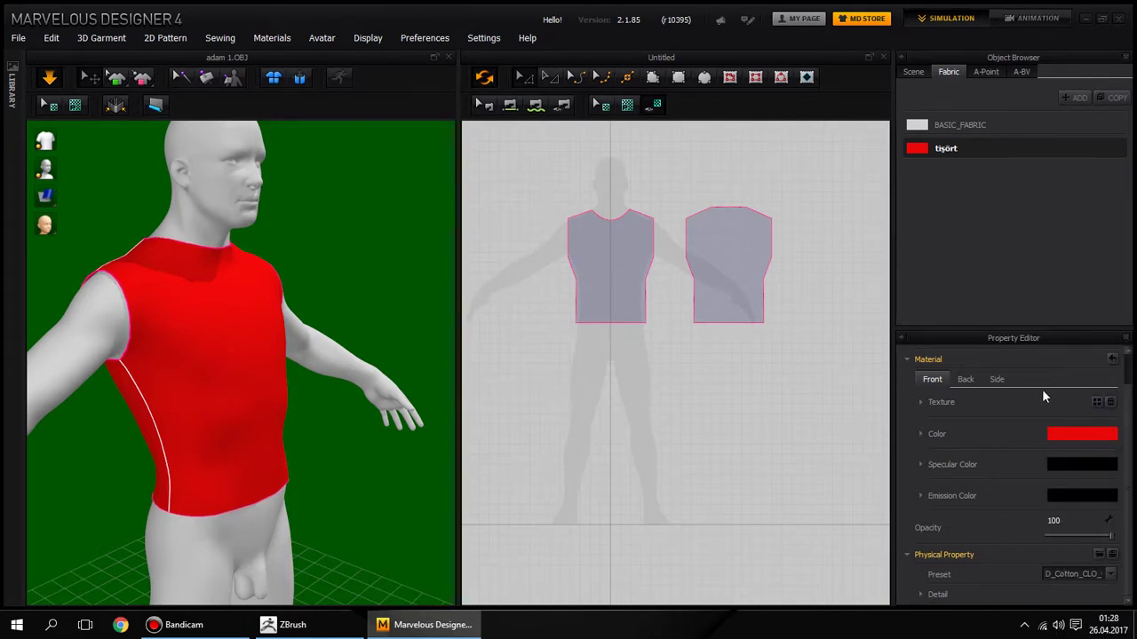
Step: Switch the tişört fabric's preset to D_Satin_CLO_v2
left_click(1086, 573)
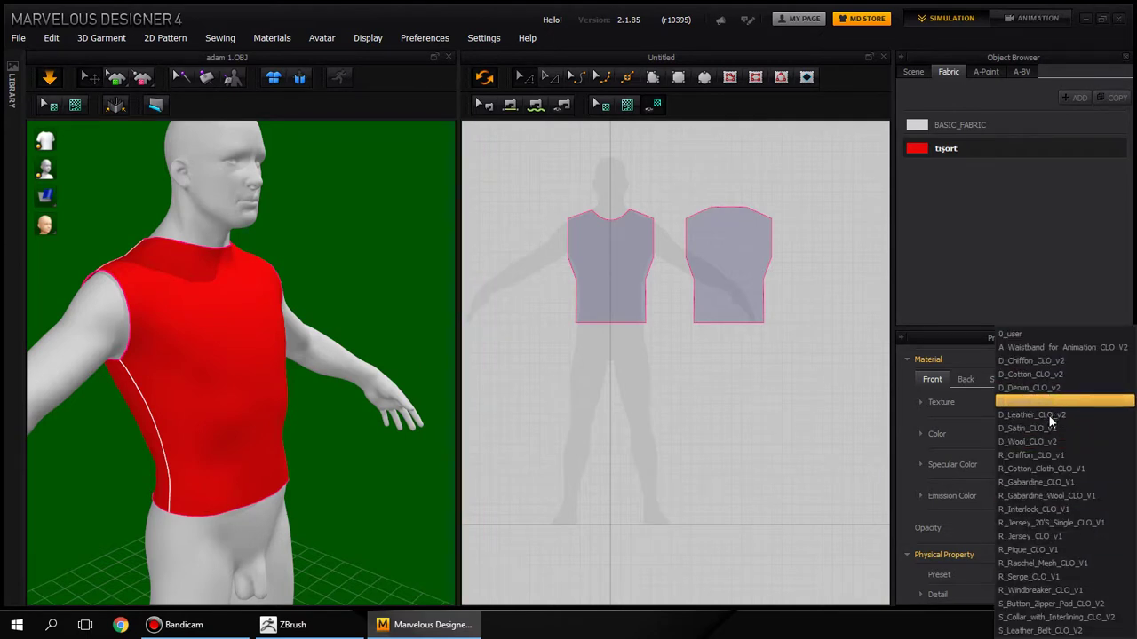
left_click(1049, 428)
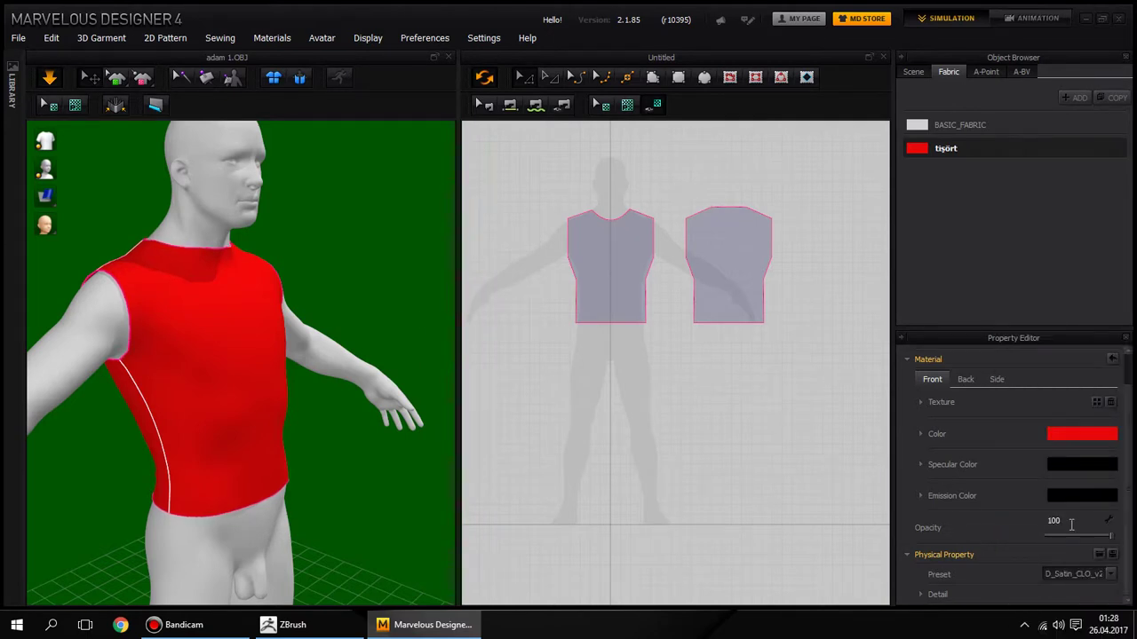
left_click(738, 229)
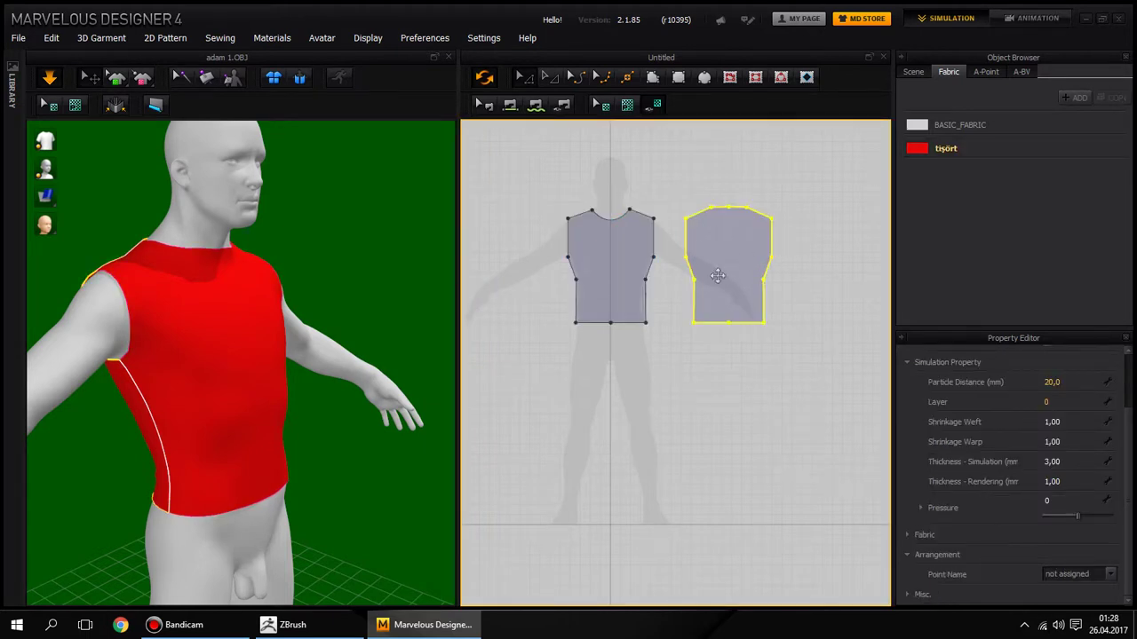
Step: Add the front piece to the back piece's outline selection and show the Elastic row, set Off
scroll(769, 257, "up", 3)
scroll(743, 269, "down", 2)
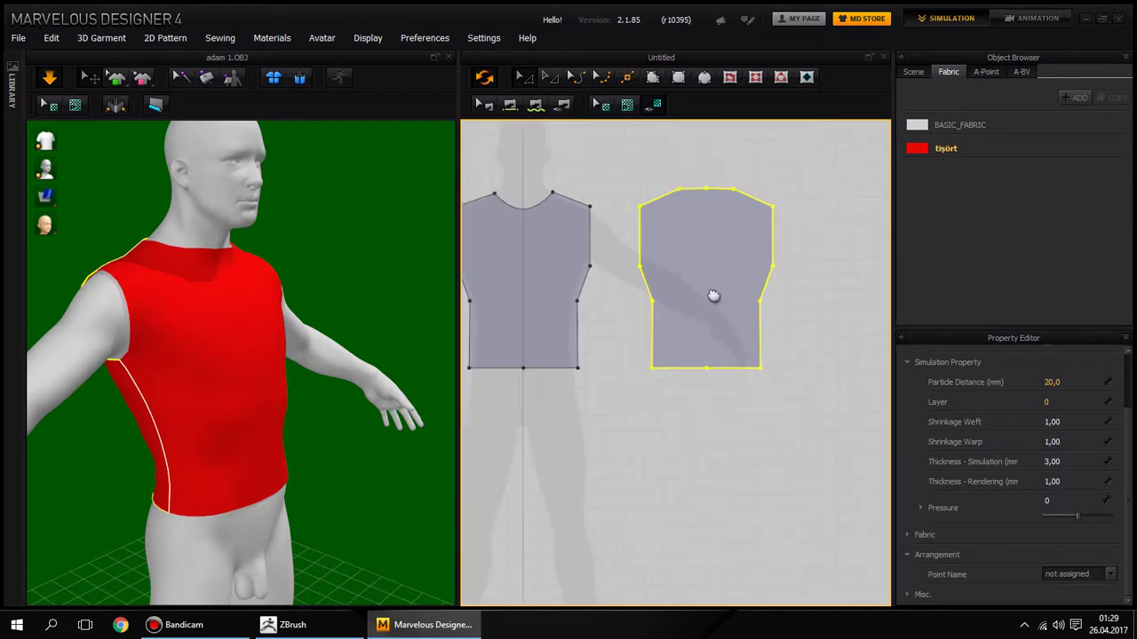
scroll(856, 350, "down", 1)
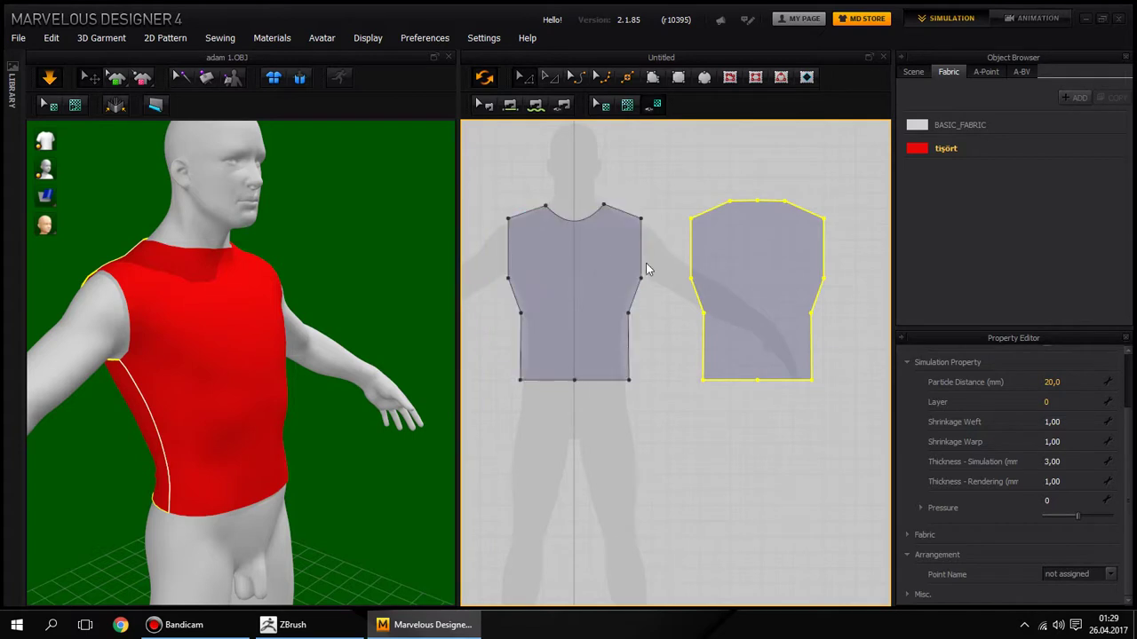
left_click(572, 248, "shift")
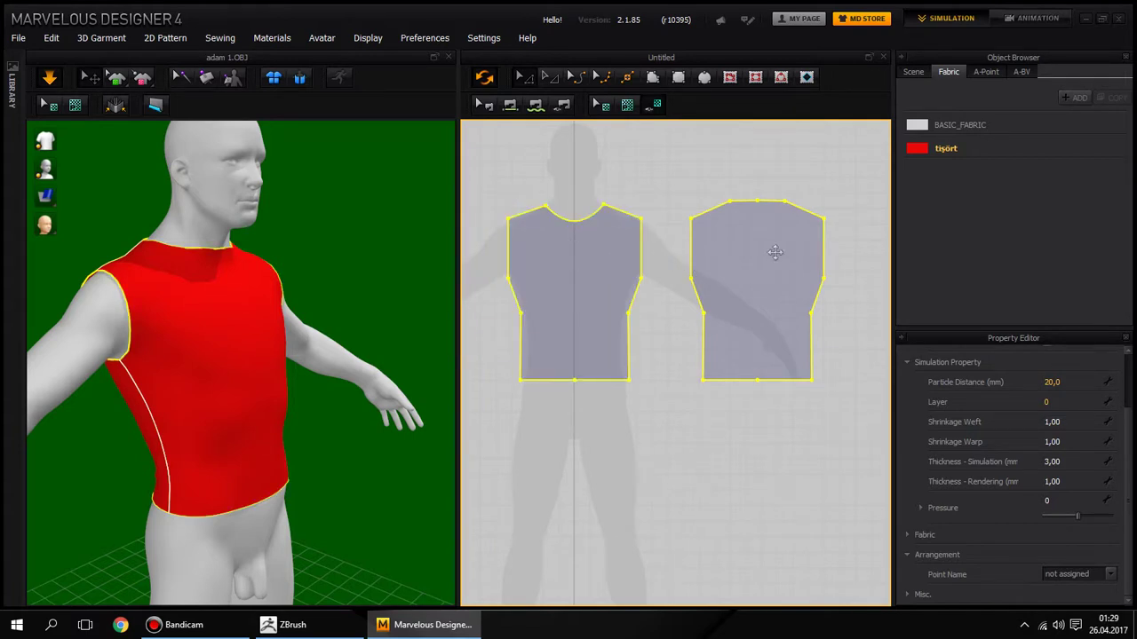
mouse_move(346, 251)
right_mouse_down()
mouse_move(474, 233)
mouse_move(376, 226)
right_mouse_up()
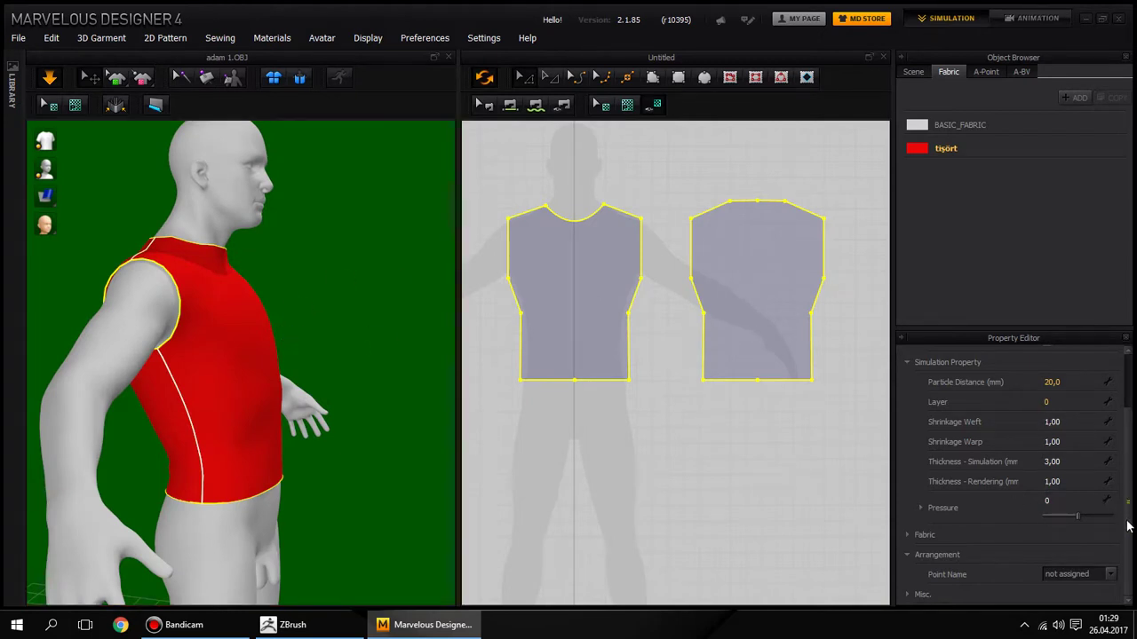
scroll(1131, 493, "up", 1)
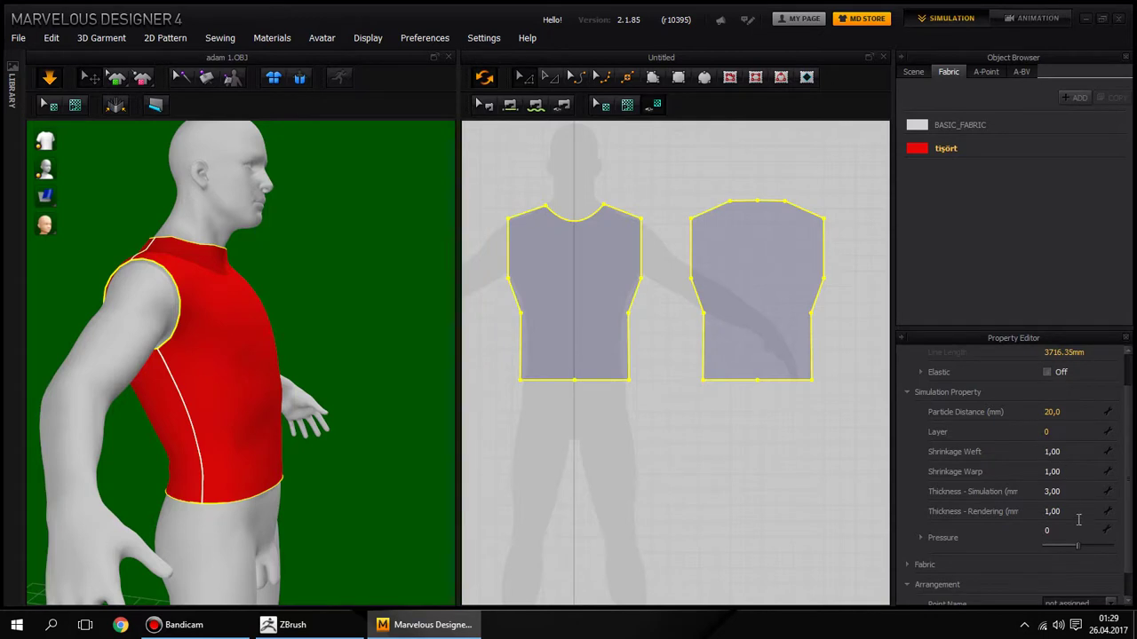
scroll(1132, 453, "up", 1)
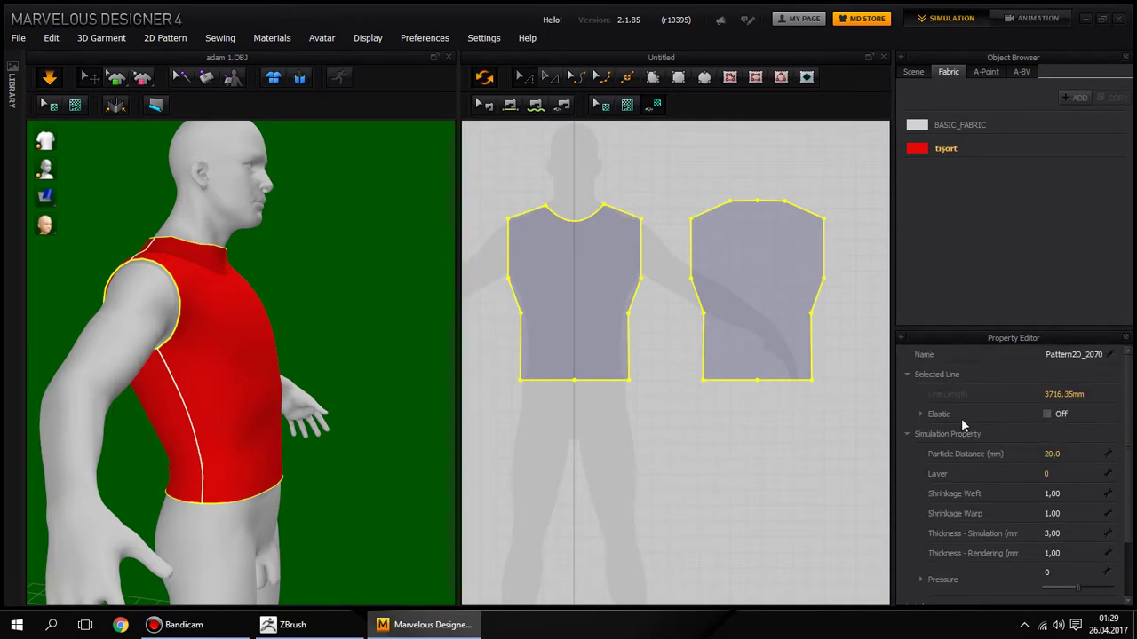
Step: Turn on Elastic for the shirt outlines with strength 100 and ratio 0
left_click(1048, 414)
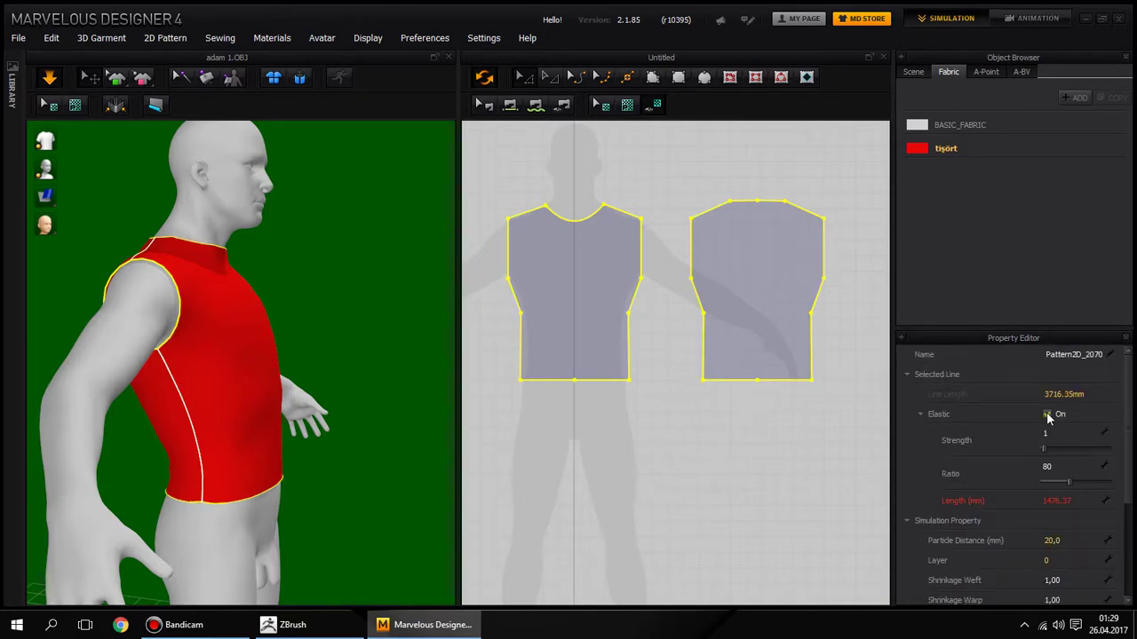
right_click_drag(432, 322, 365, 315)
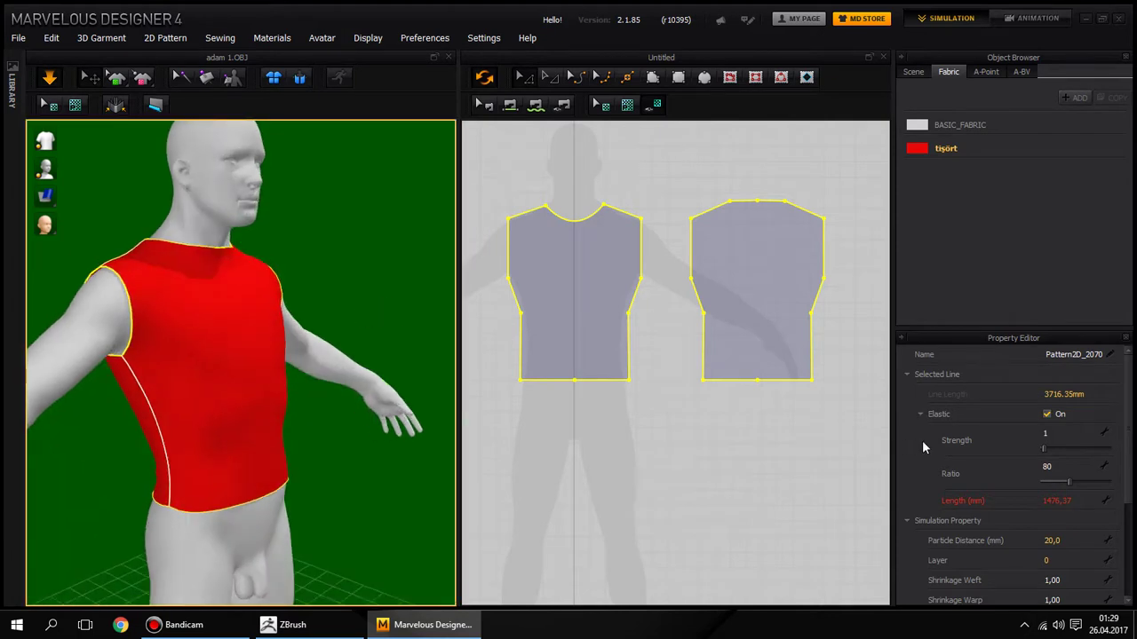
left_click_drag(1043, 447, 1107, 447)
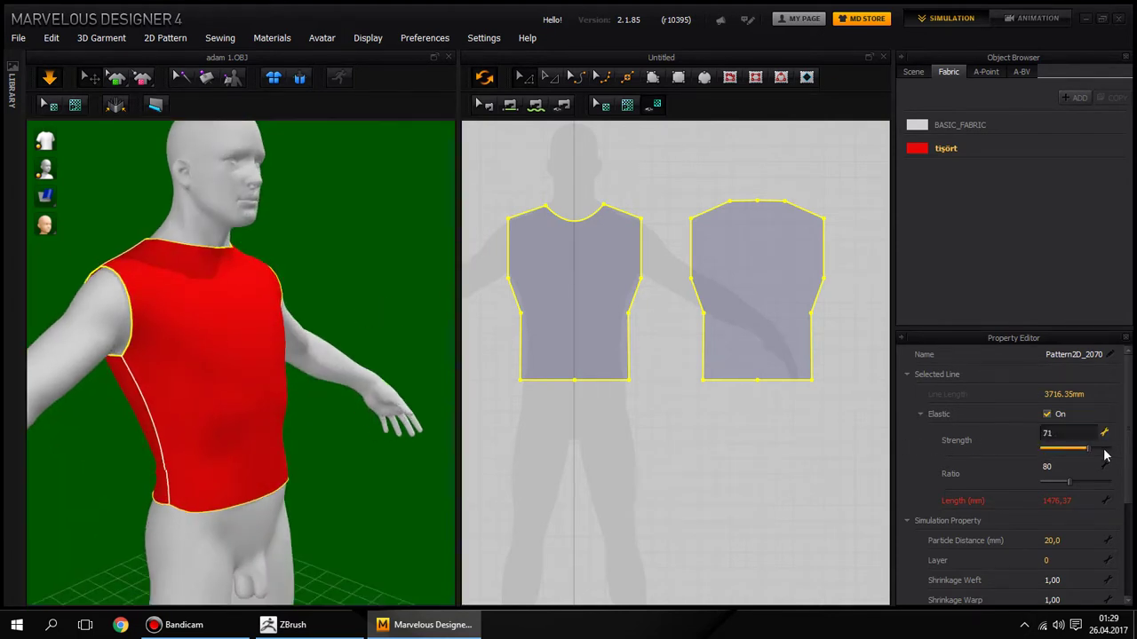
mouse_move(368, 329)
right_mouse_down()
mouse_move(310, 334)
mouse_move(381, 345)
right_mouse_up()
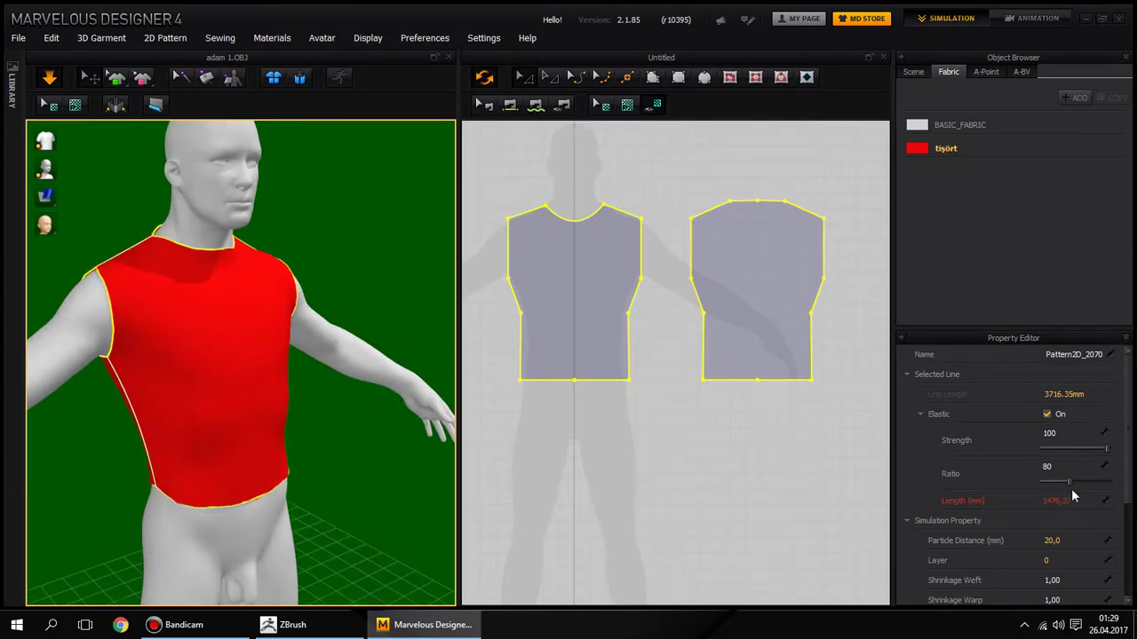
left_click_drag(1067, 482, 1035, 482)
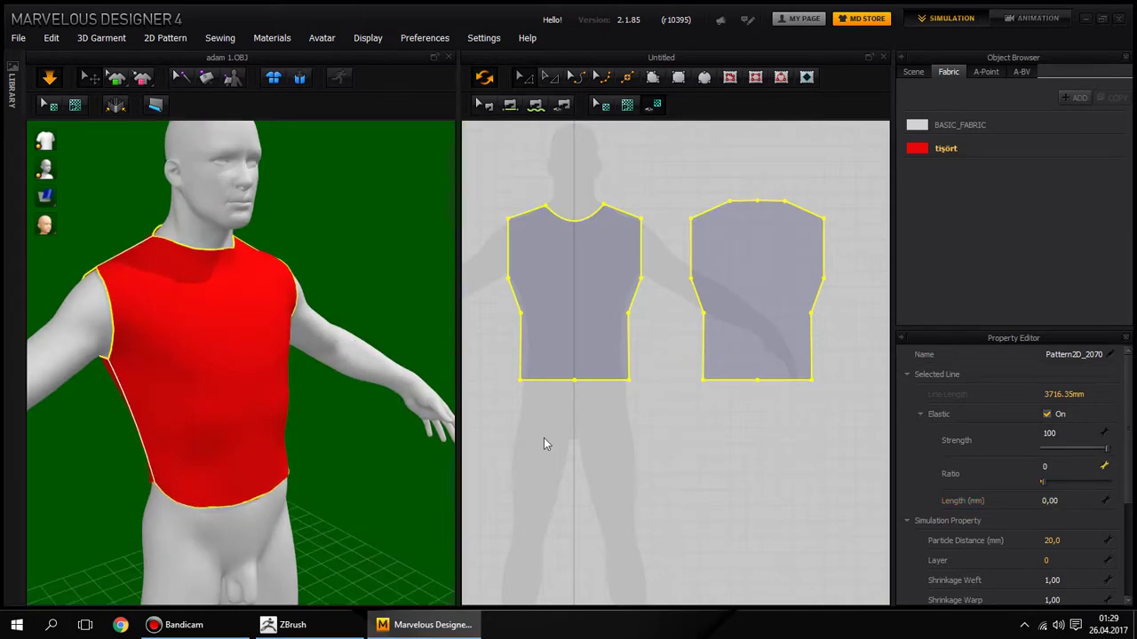
Step: Check the fit from all sides, then set elastic ratio 200 and strength 1
right_click_drag(223, 337, 6, 317)
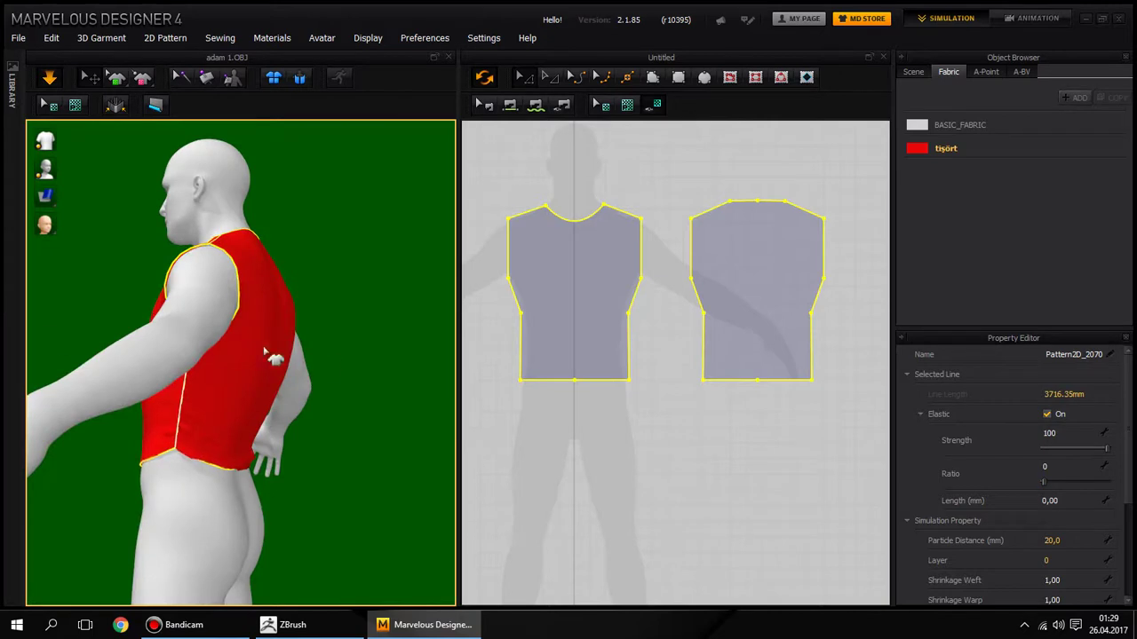
right_click_drag(266, 353, 226, 376)
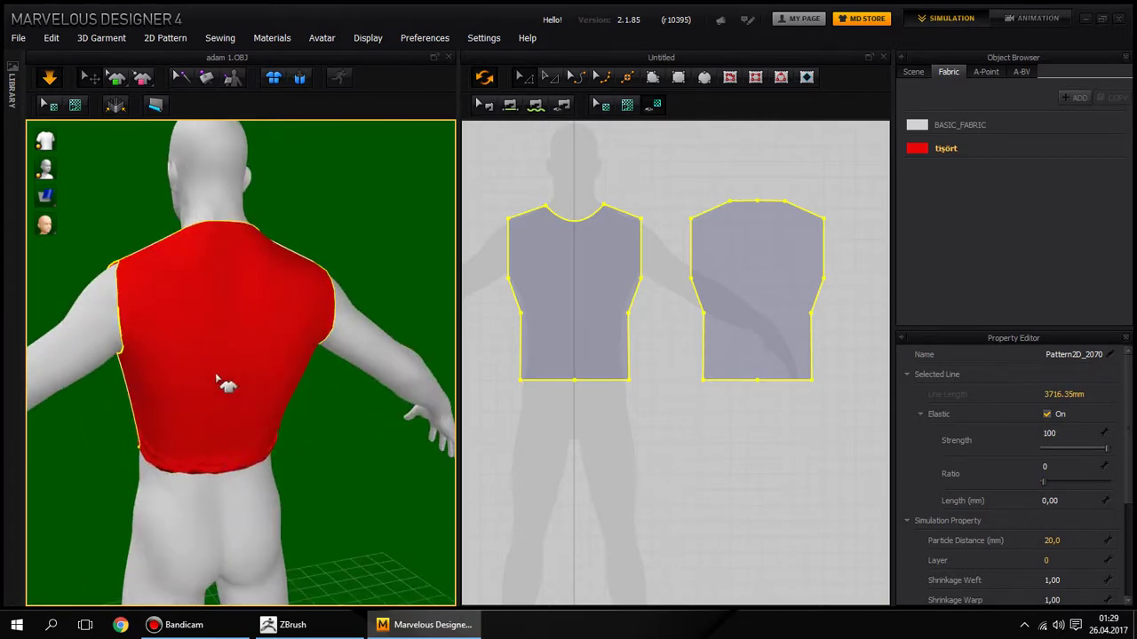
mouse_move(317, 487)
right_mouse_down()
mouse_move(274, 436)
mouse_move(398, 423)
mouse_move(574, 459)
right_mouse_up()
right_click_drag(363, 467, 305, 477)
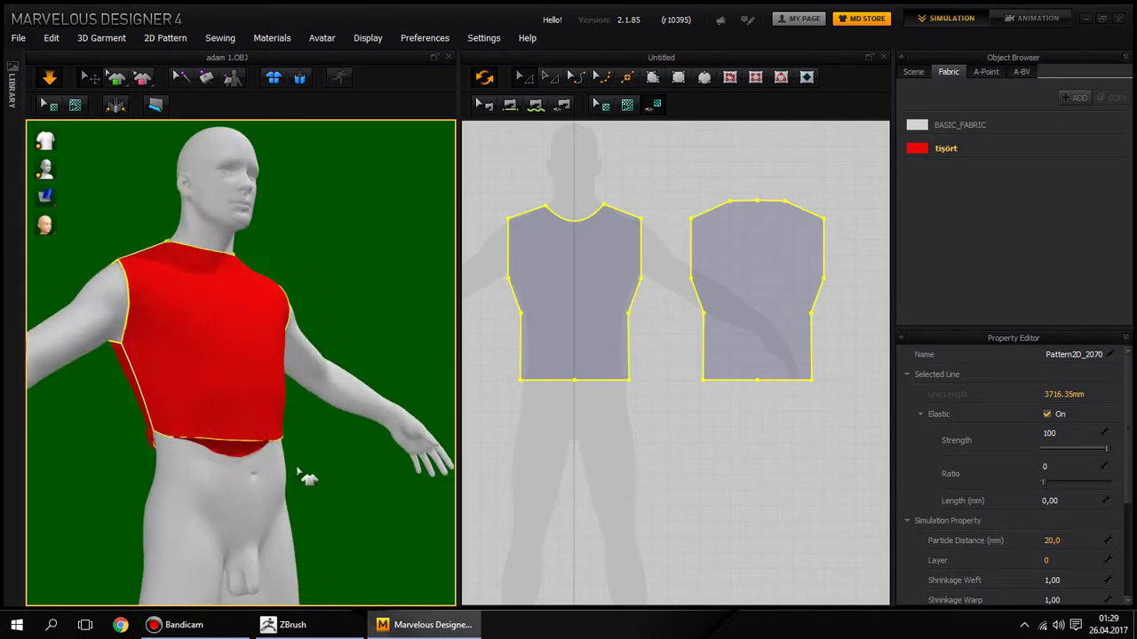
mouse_move(252, 451)
right_mouse_down()
mouse_move(393, 462)
mouse_move(295, 464)
mouse_move(587, 512)
right_mouse_up()
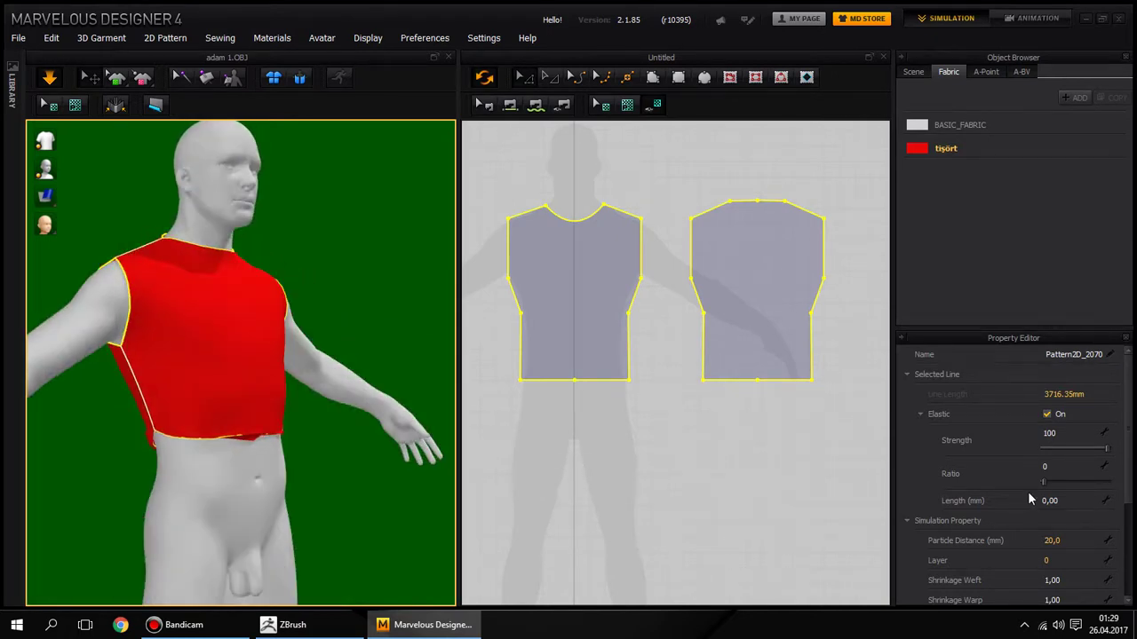
left_click_drag(1044, 482, 1108, 482)
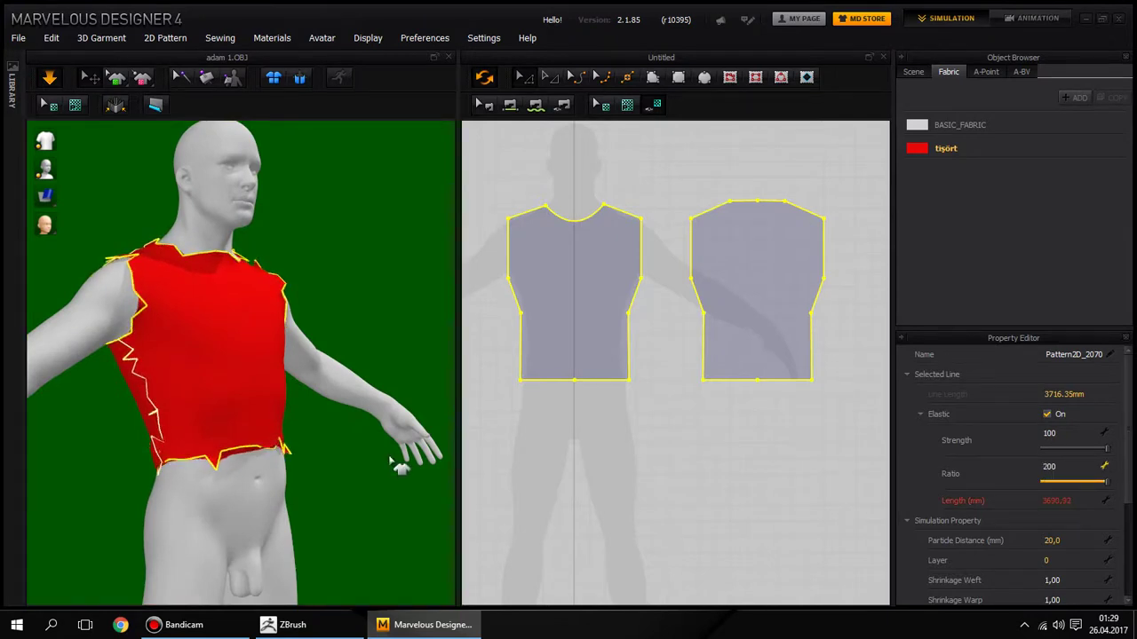
left_click_drag(1106, 451, 1034, 454)
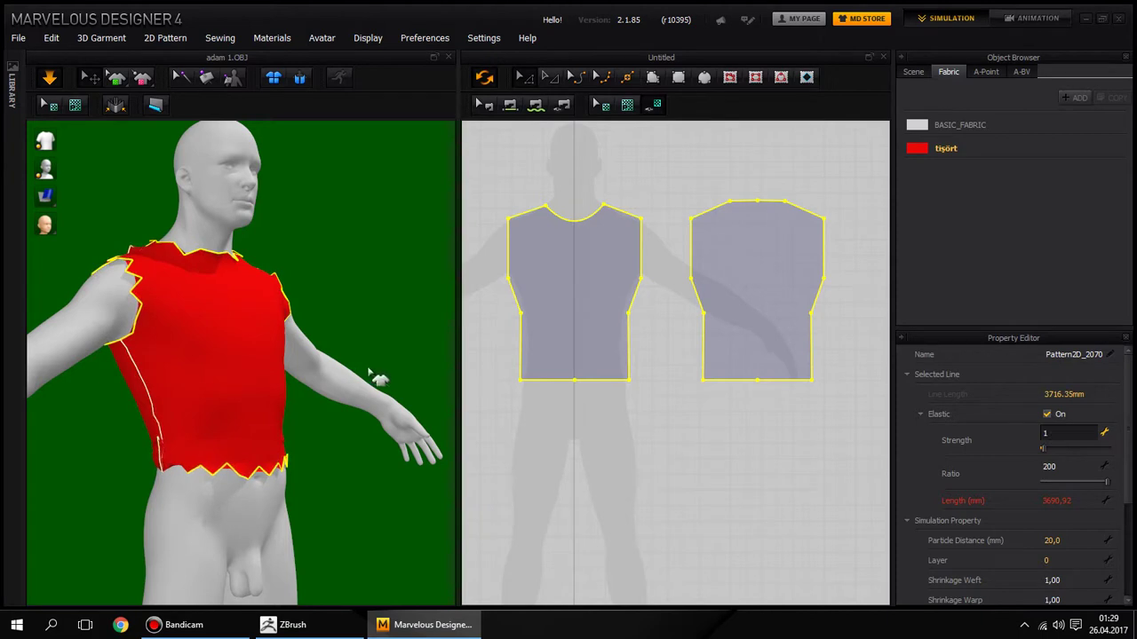
Step: Reset and re-drape the shirt, try elastic ratio 47, then switch Elastic off
right_click_drag(325, 300, 340, 351)
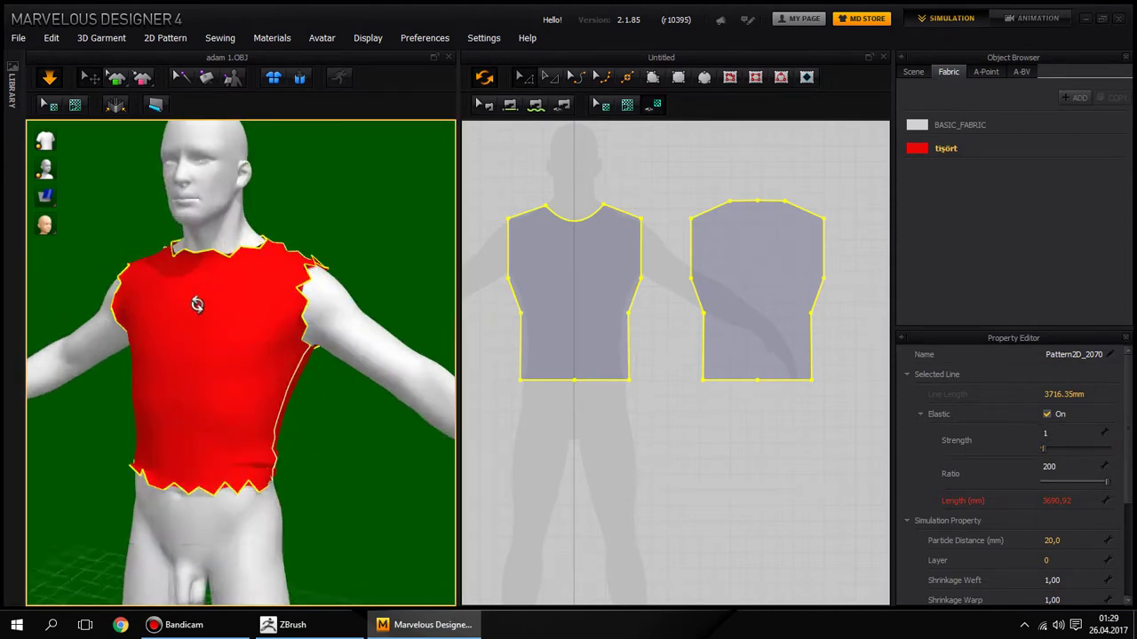
left_click(299, 77)
key("space")
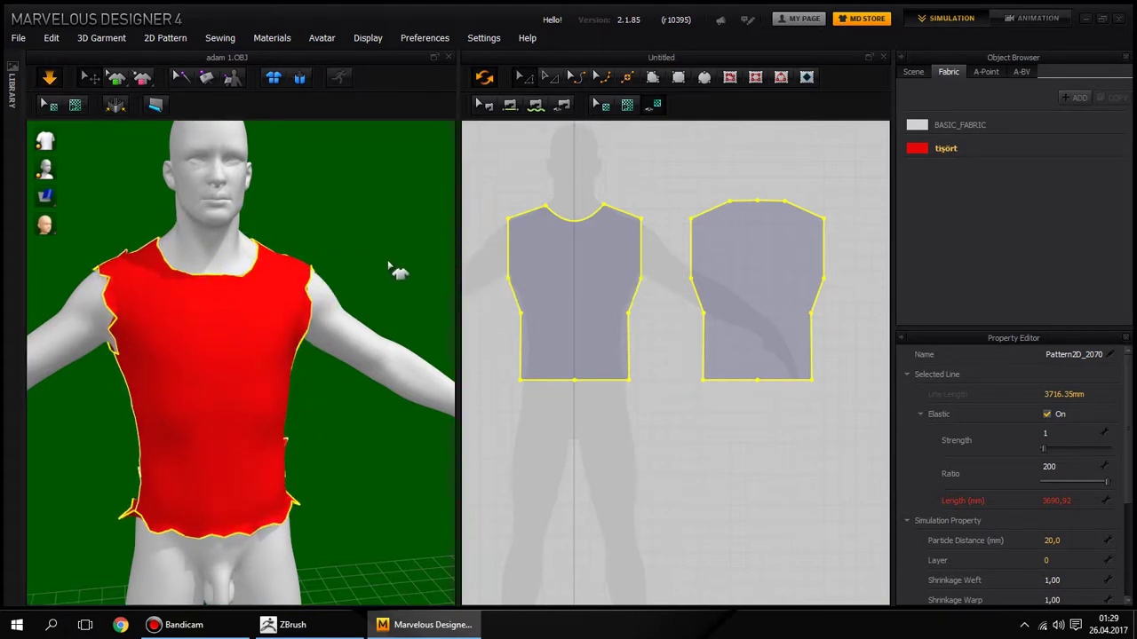
right_click_drag(388, 267, 566, 335)
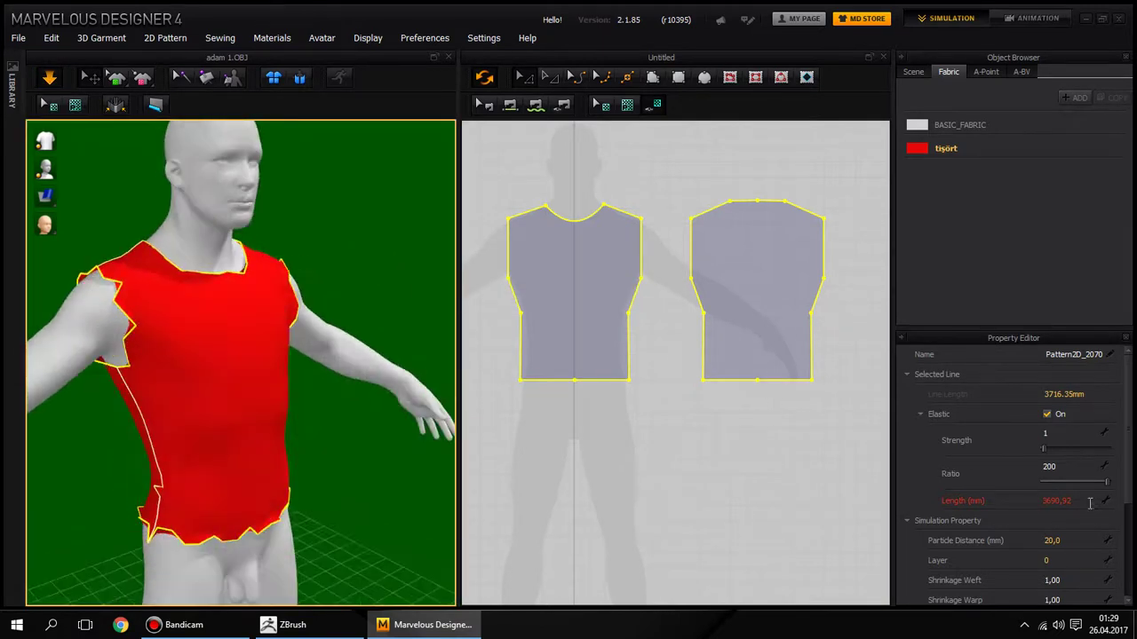
left_click_drag(1105, 482, 1066, 485)
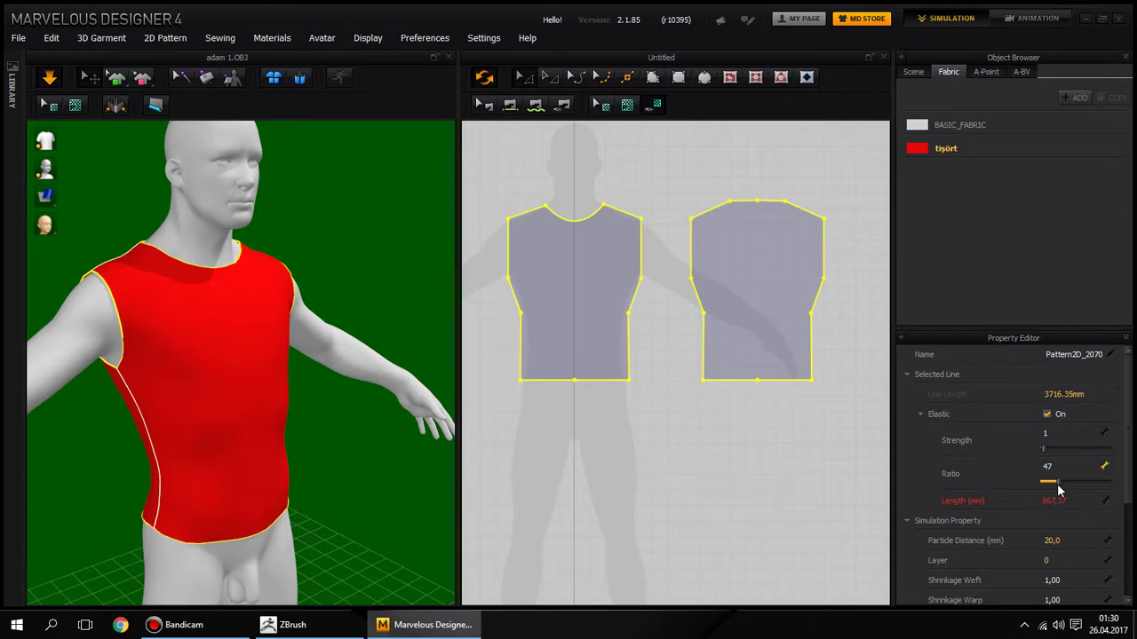
mouse_move(401, 363)
right_mouse_down()
mouse_move(43, 332)
mouse_move(370, 342)
right_mouse_up()
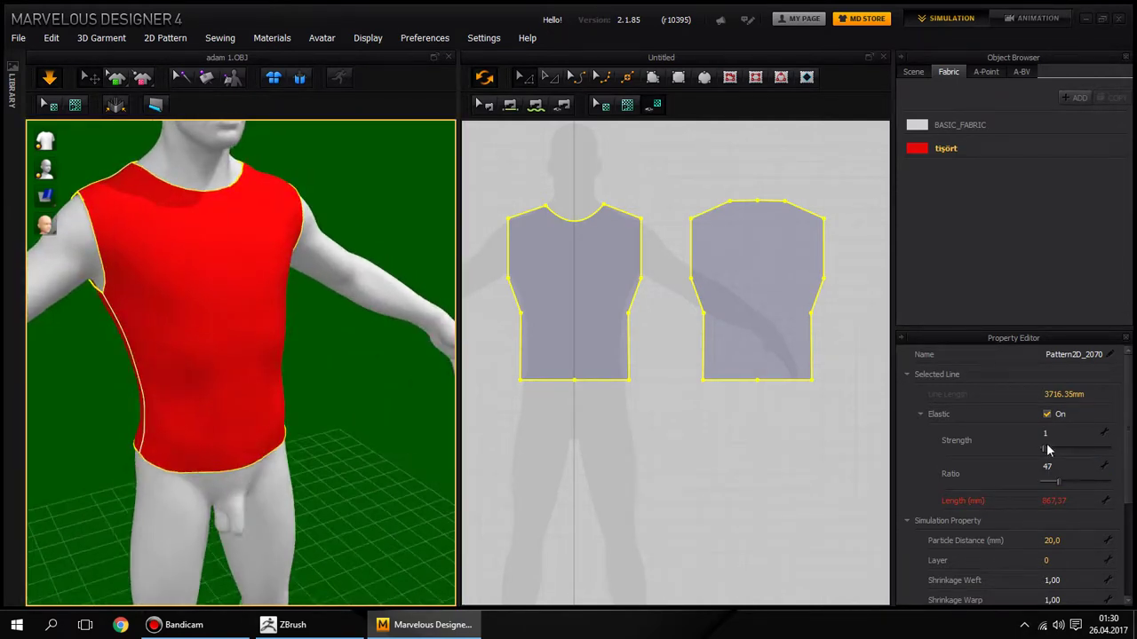
left_click(1047, 415)
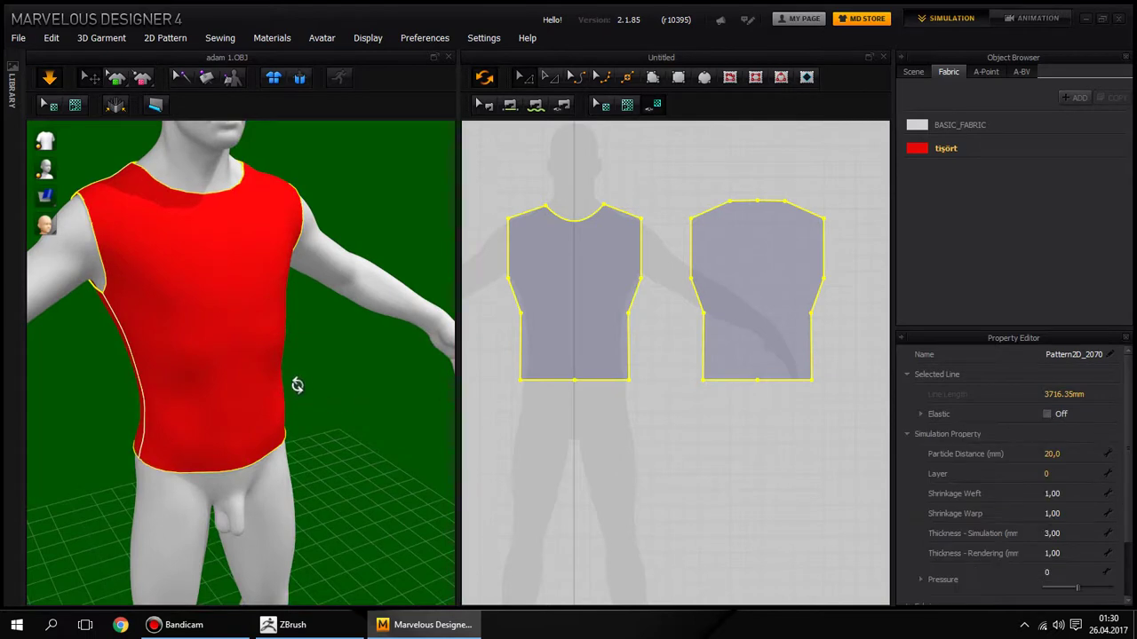
right_click_drag(297, 384, 328, 391)
left_click_drag(1131, 506, 1131, 567)
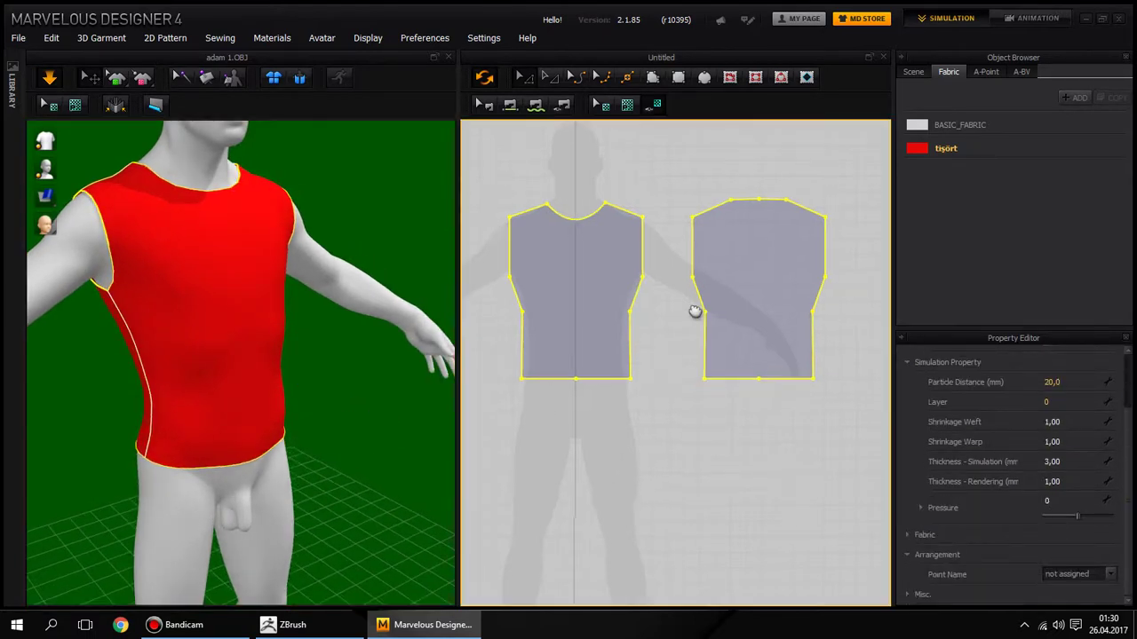
scroll(693, 297, "up", 2)
scroll(707, 358, "up", 1)
scroll(701, 378, "down", 5)
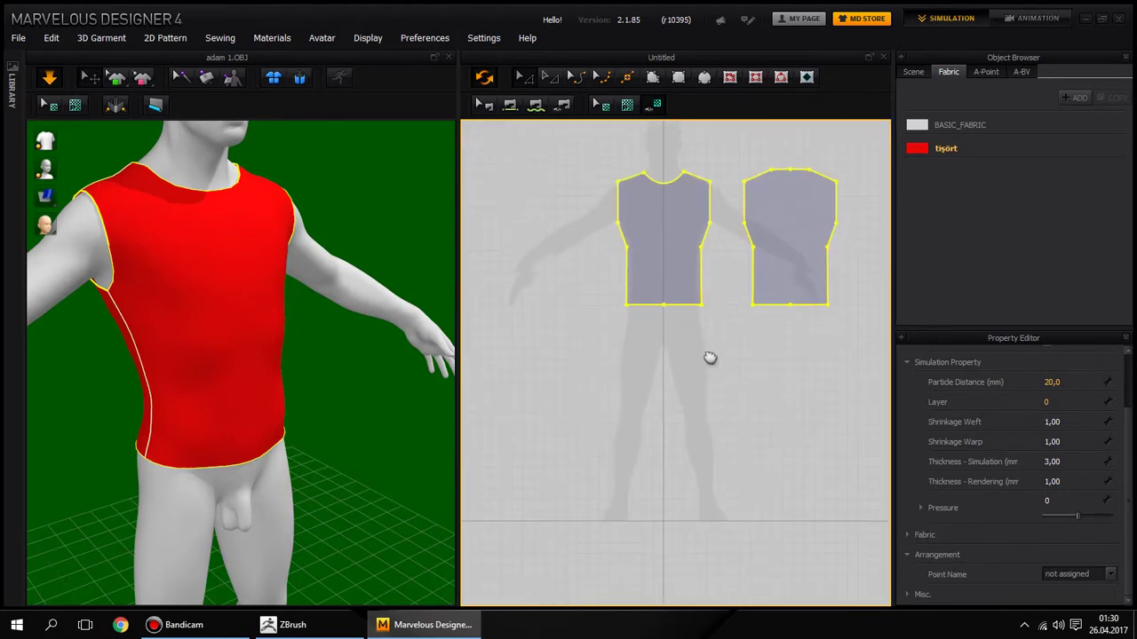
scroll(707, 359, "up", 2)
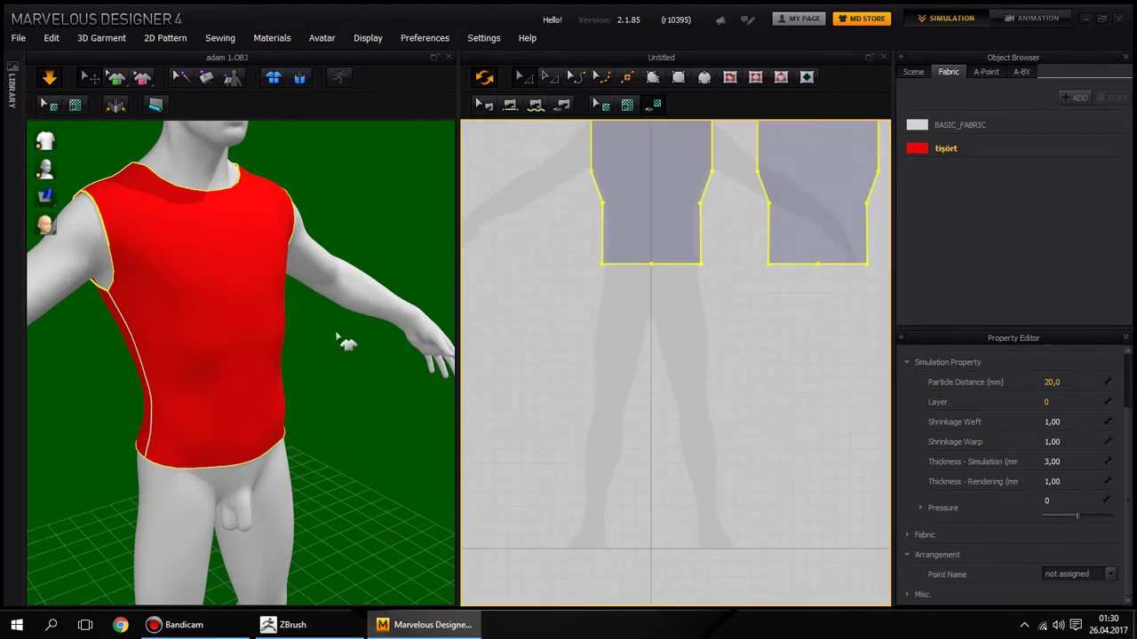
scroll(338, 338, "down", 2)
scroll(340, 340, "down", 1)
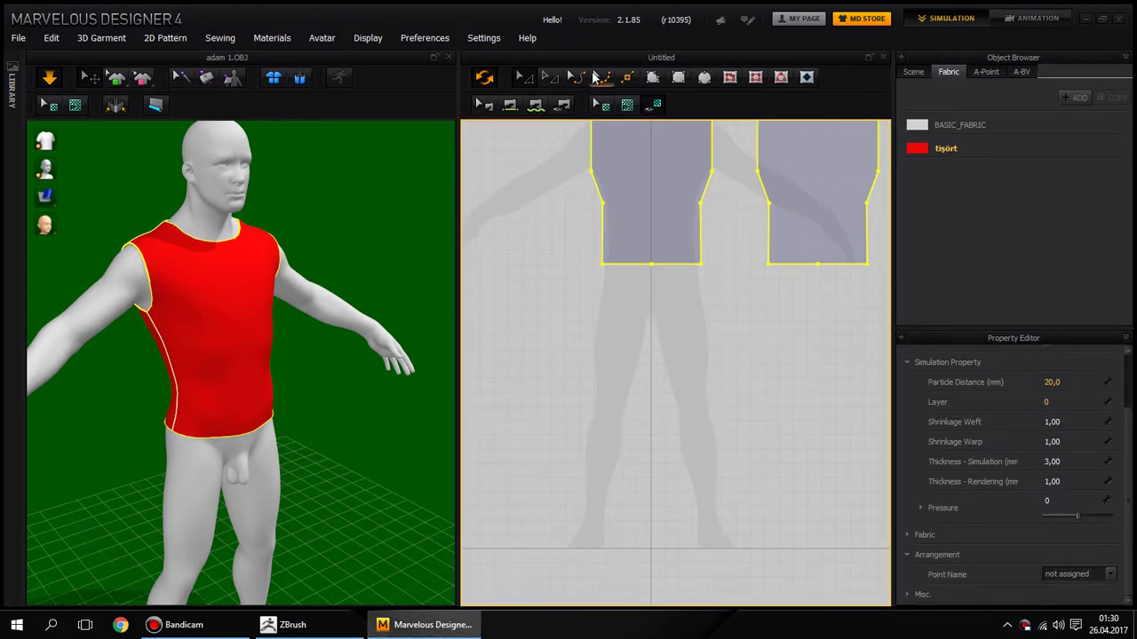
Step: Draw a half pant-leg polygon pattern piece below the shirt pieces
left_click(655, 79)
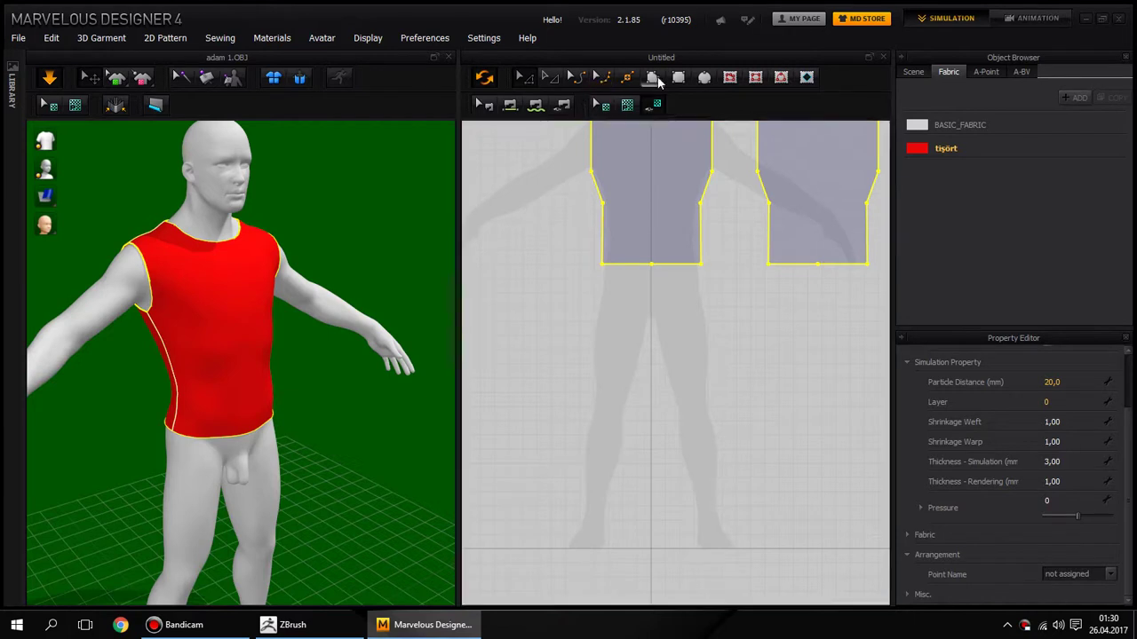
left_click(650, 278)
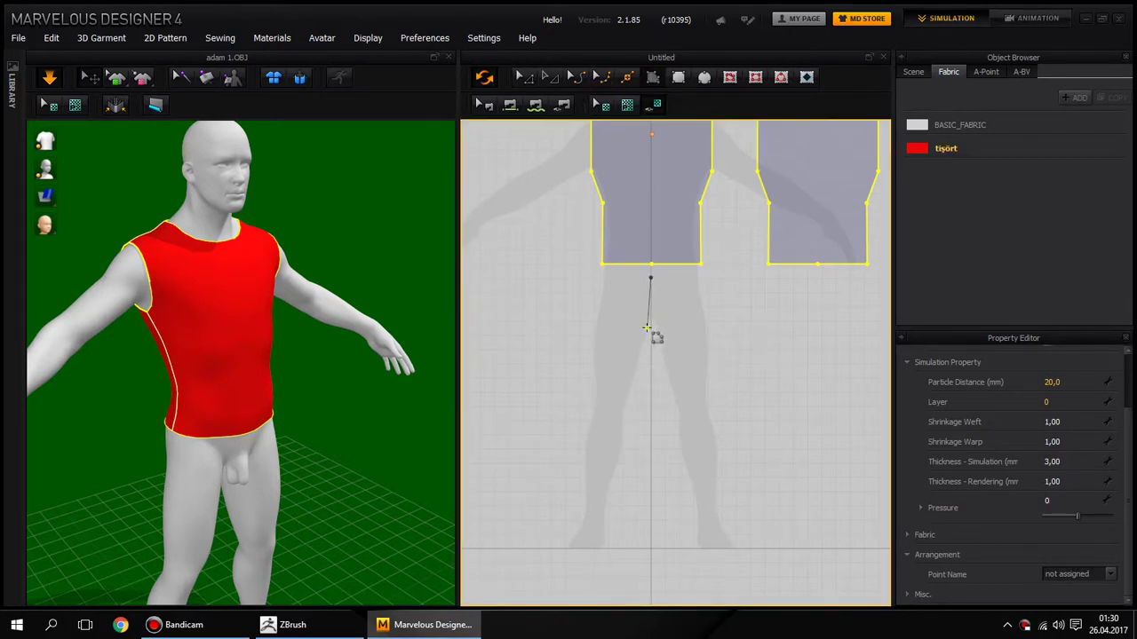
left_click(650, 328)
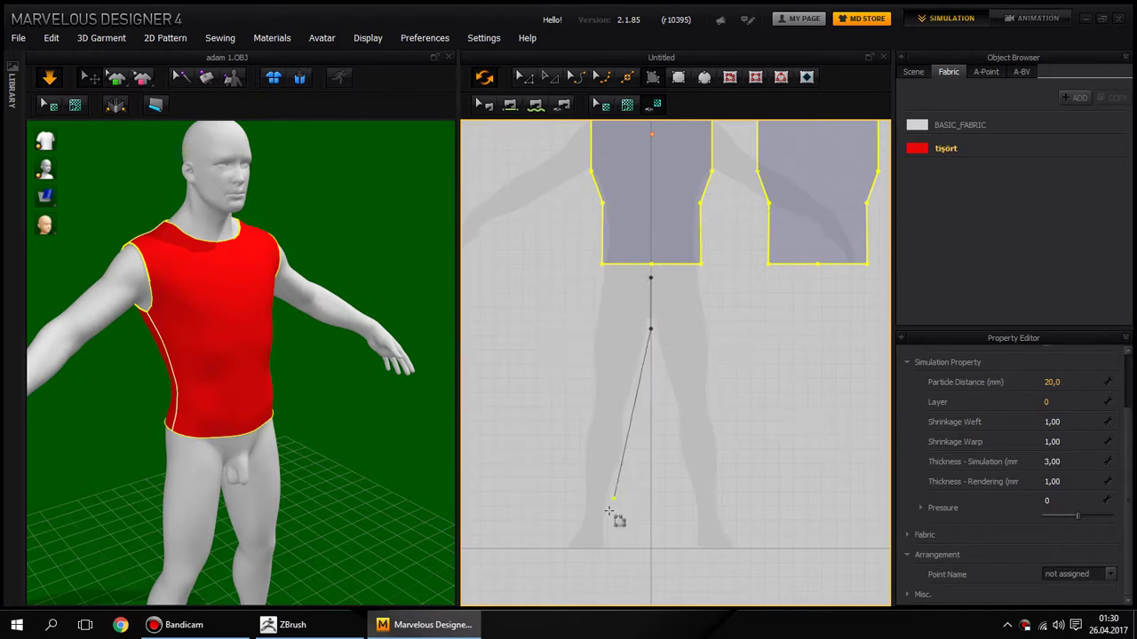
left_click(611, 519)
left_click(573, 515)
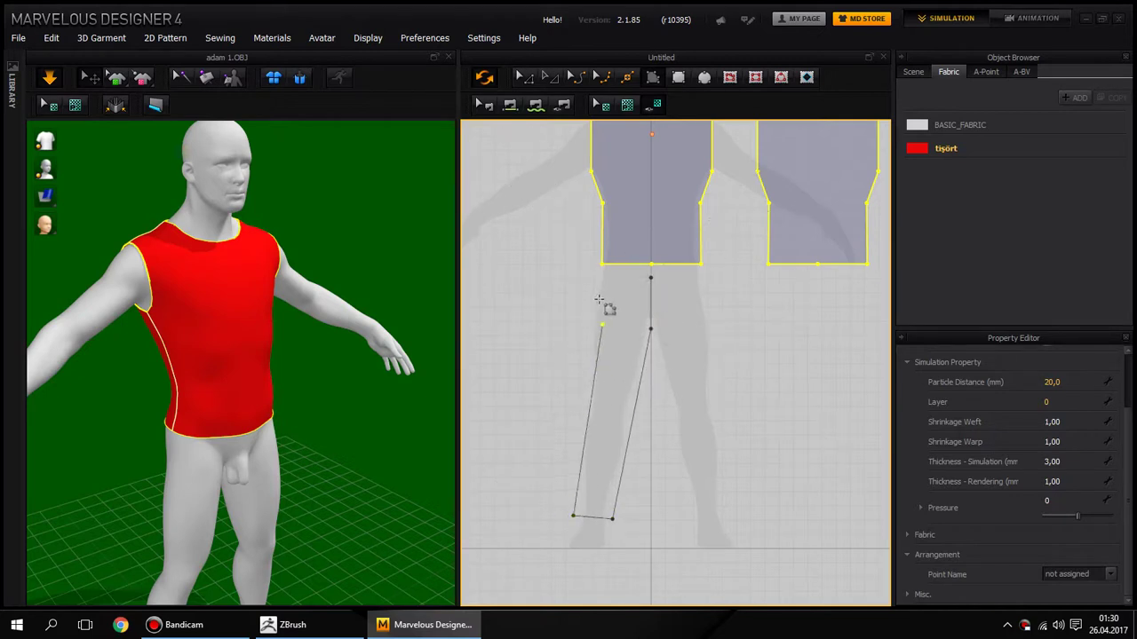
left_click(651, 279)
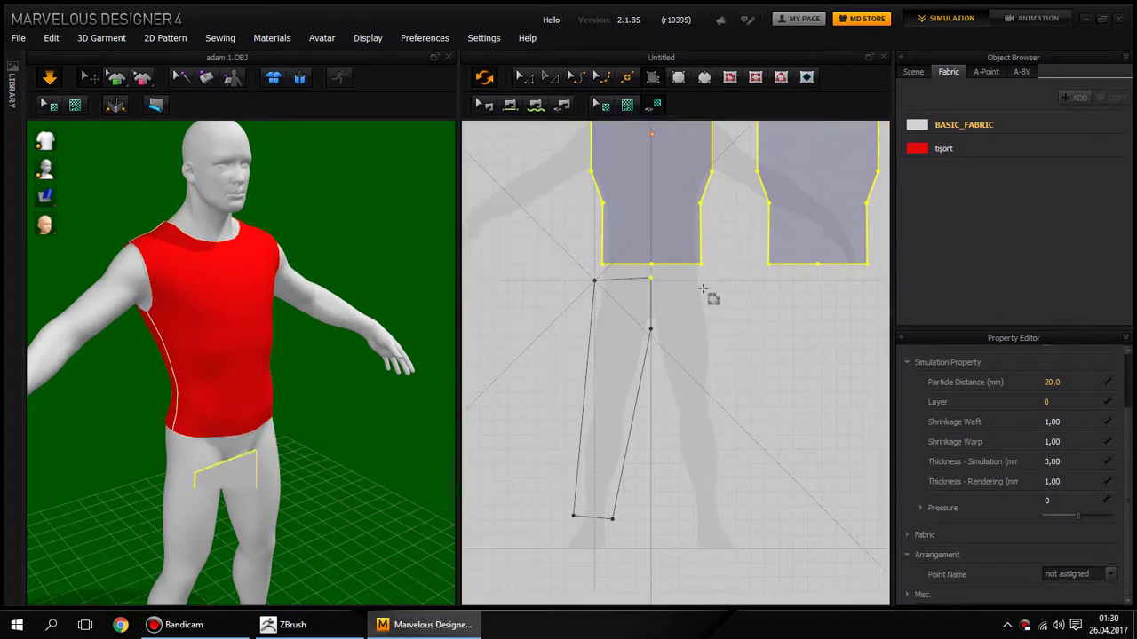
left_click(732, 352)
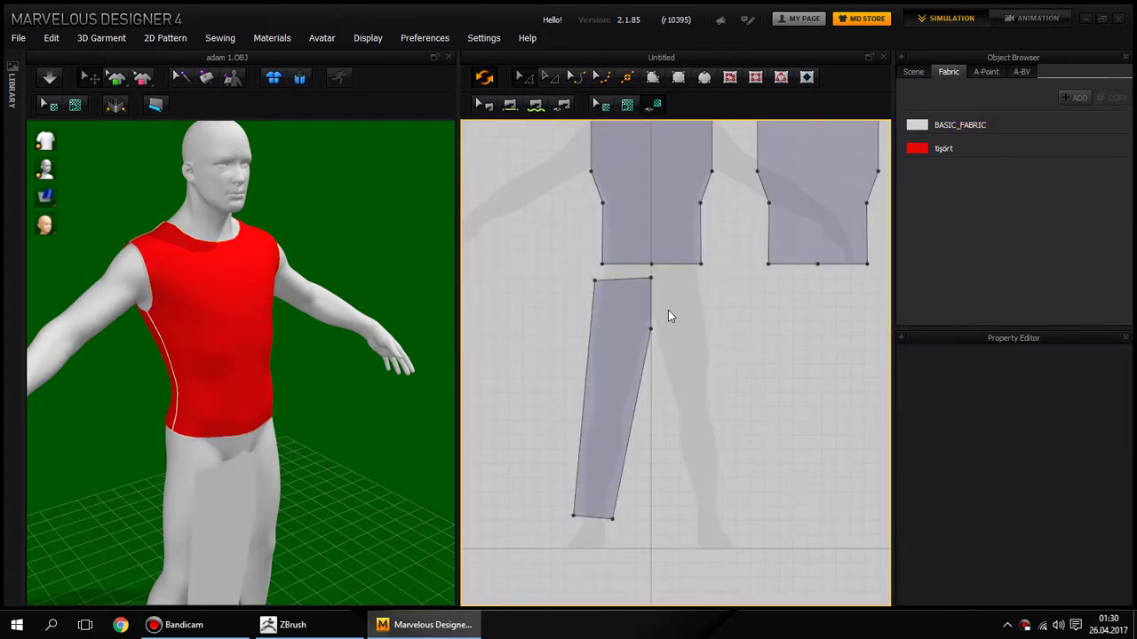
Step: Unfold the half leg along its centre edge into full pants, then copy and paste it
right_click(651, 307)
left_click(702, 333)
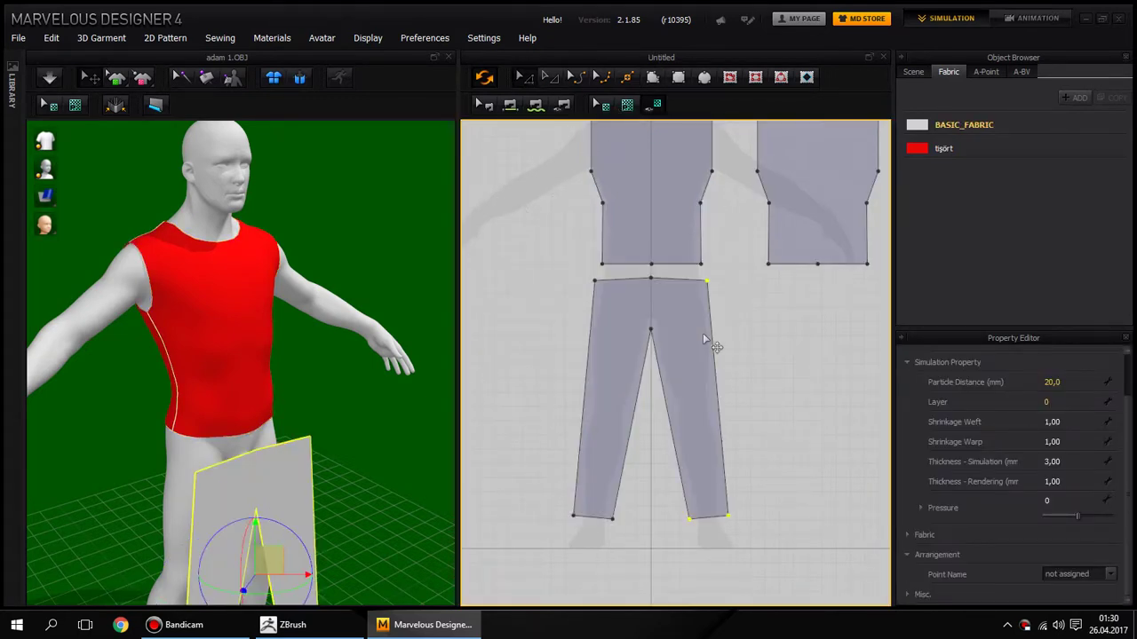
left_click(715, 347)
scroll(723, 350, "up", 2)
scroll(730, 355, "down", 4)
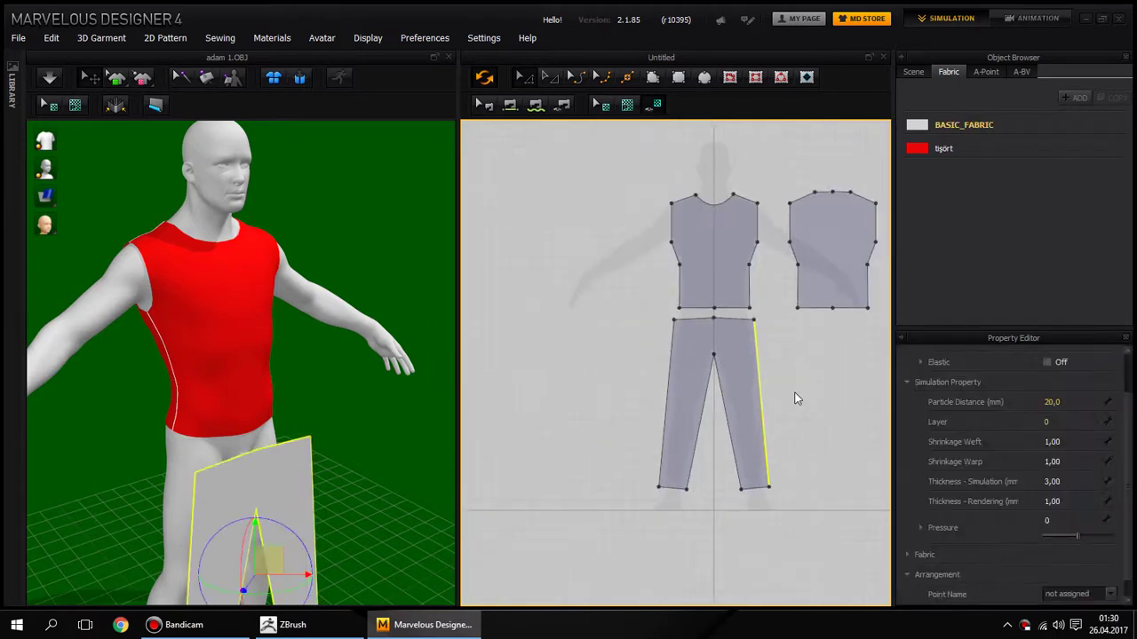
middle_click_drag(794, 398, 633, 344)
left_click(631, 322)
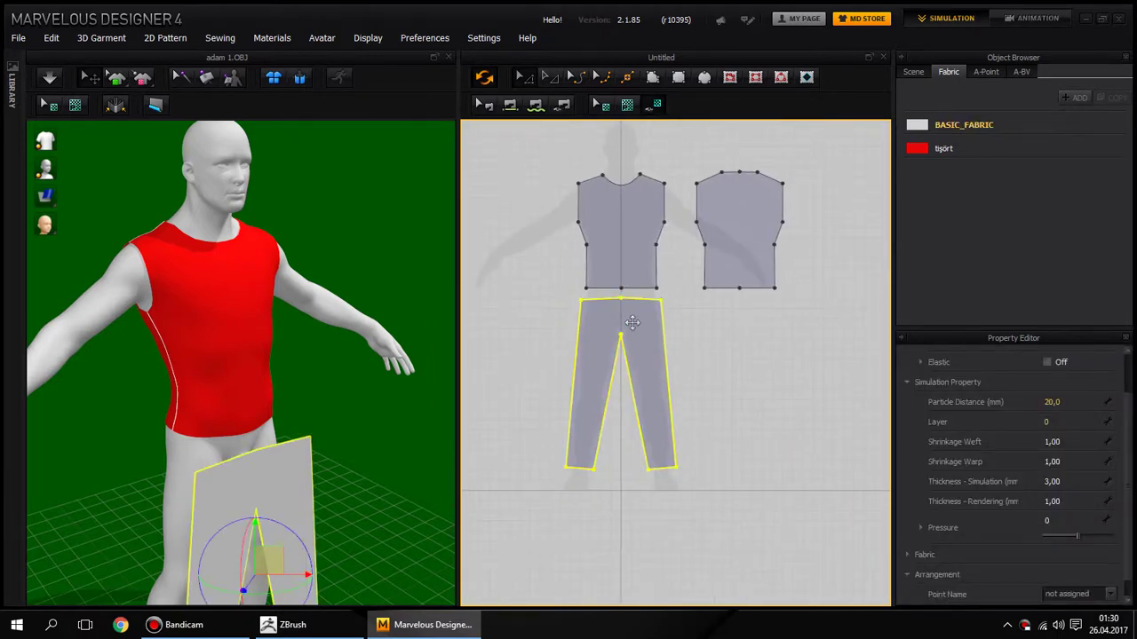
key("ctrl+c")
key("ctrl+v")
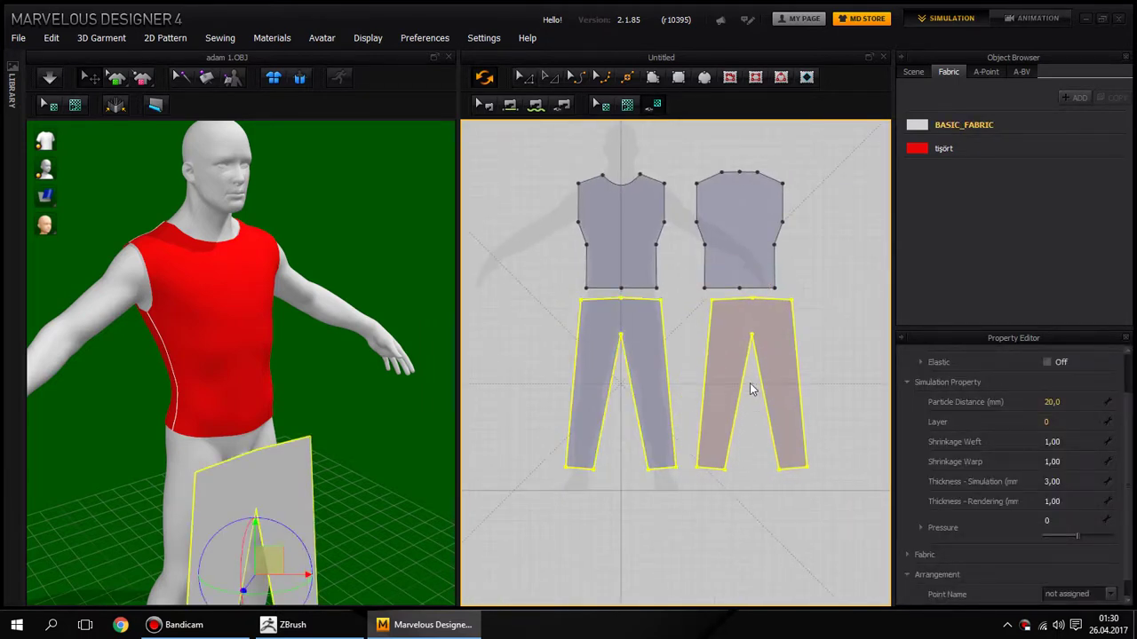
Step: Place the pasted pants copy beside the original in the 2D pattern view
left_click(756, 390)
left_click(499, 372)
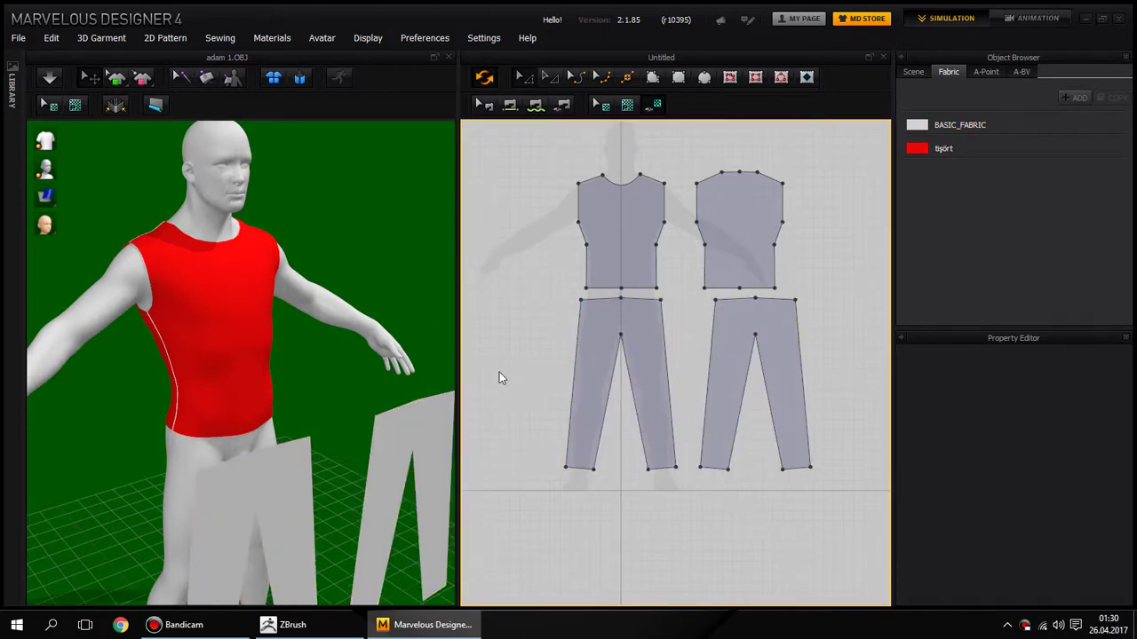
scroll(488, 386, "up", 2)
right_click_drag(358, 392, 330, 350)
scroll(330, 349, "down", 2)
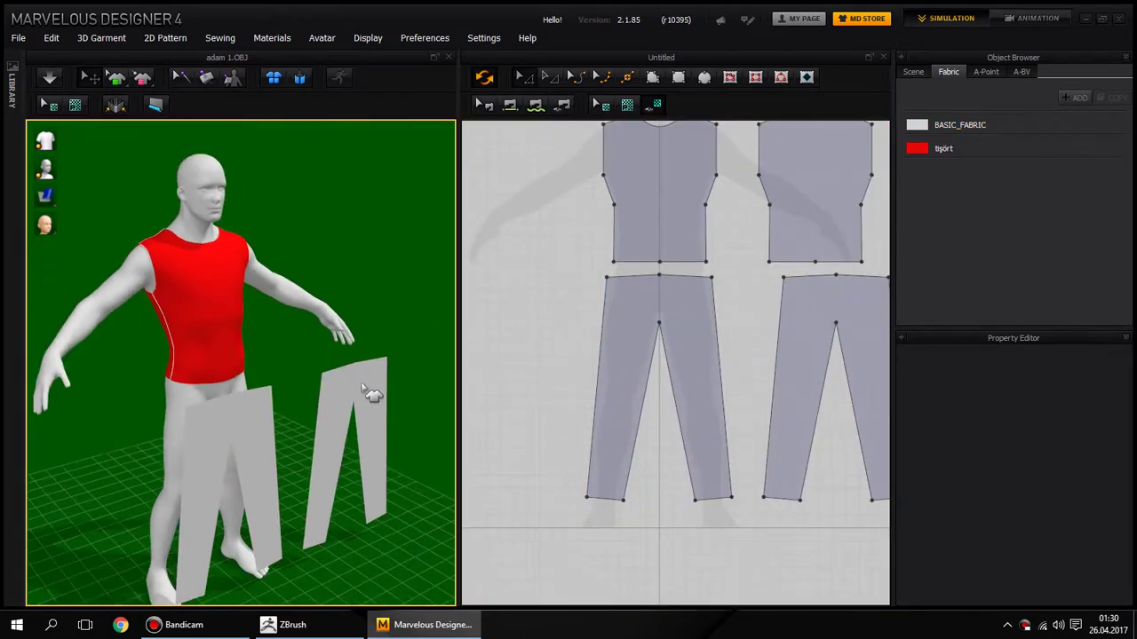
mouse_move(370, 388)
right_mouse_down()
mouse_move(254, 363)
mouse_move(282, 453)
right_mouse_up()
Step: Move the second pants piece onto the avatar at hip height, behind the legs
left_click(283, 453)
right_click_drag(347, 398, 271, 374)
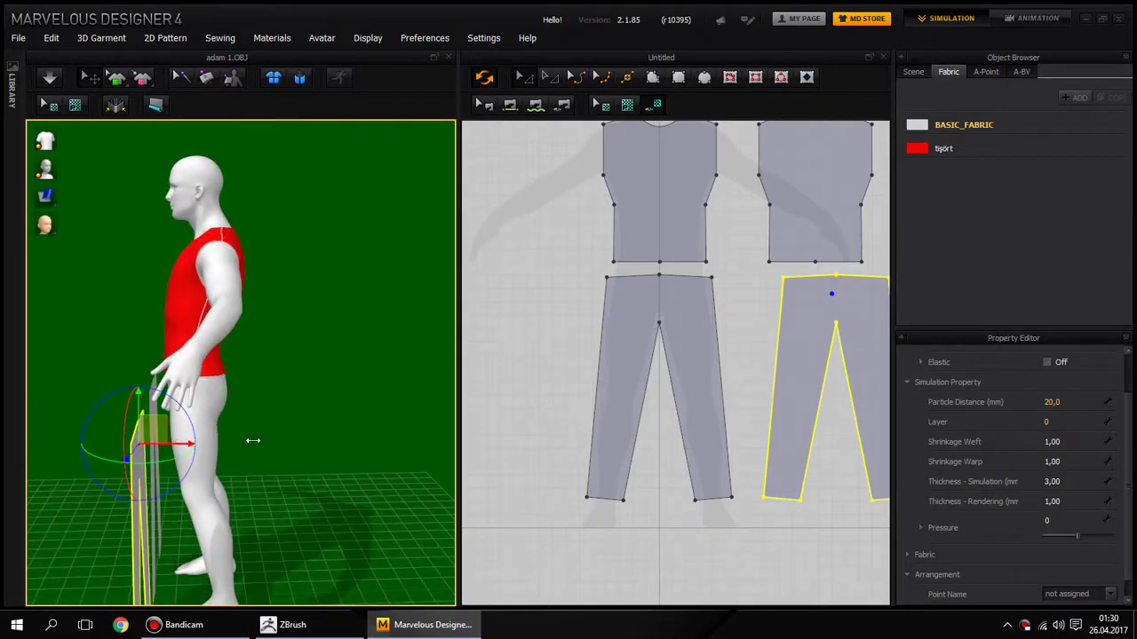
mouse_move(304, 451)
right_mouse_down()
mouse_move(299, 317)
mouse_move(373, 330)
mouse_move(354, 337)
mouse_move(367, 394)
right_mouse_up()
left_click(368, 395)
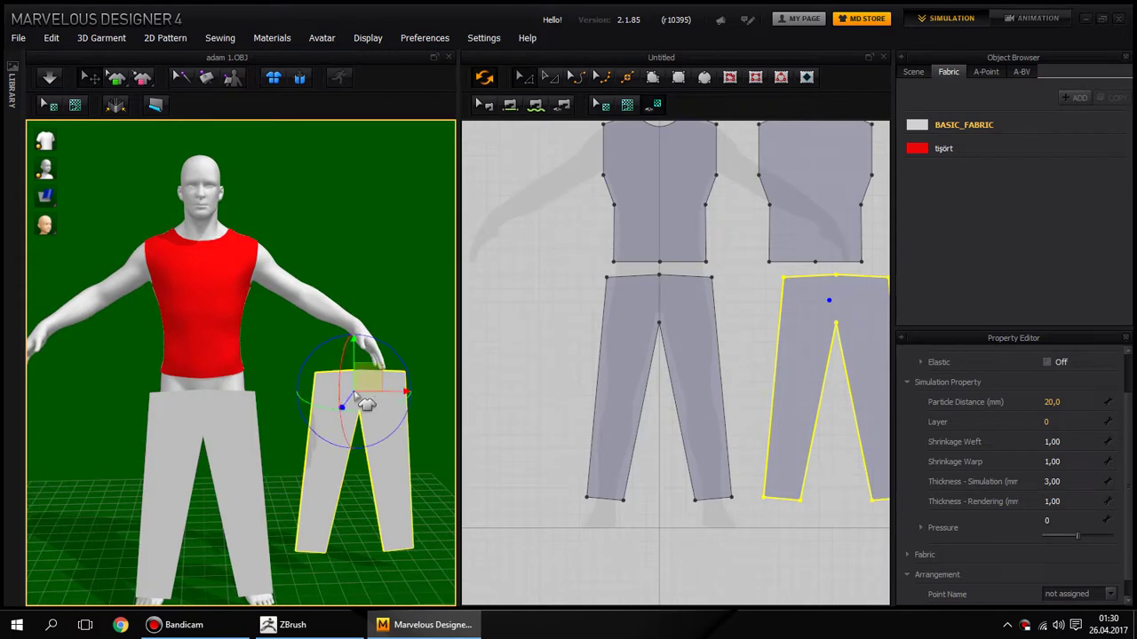
left_click(399, 457)
left_click_drag(402, 449, 285, 447)
mouse_move(388, 423)
right_mouse_down()
mouse_move(225, 407)
mouse_move(213, 417)
mouse_move(244, 441)
right_mouse_up()
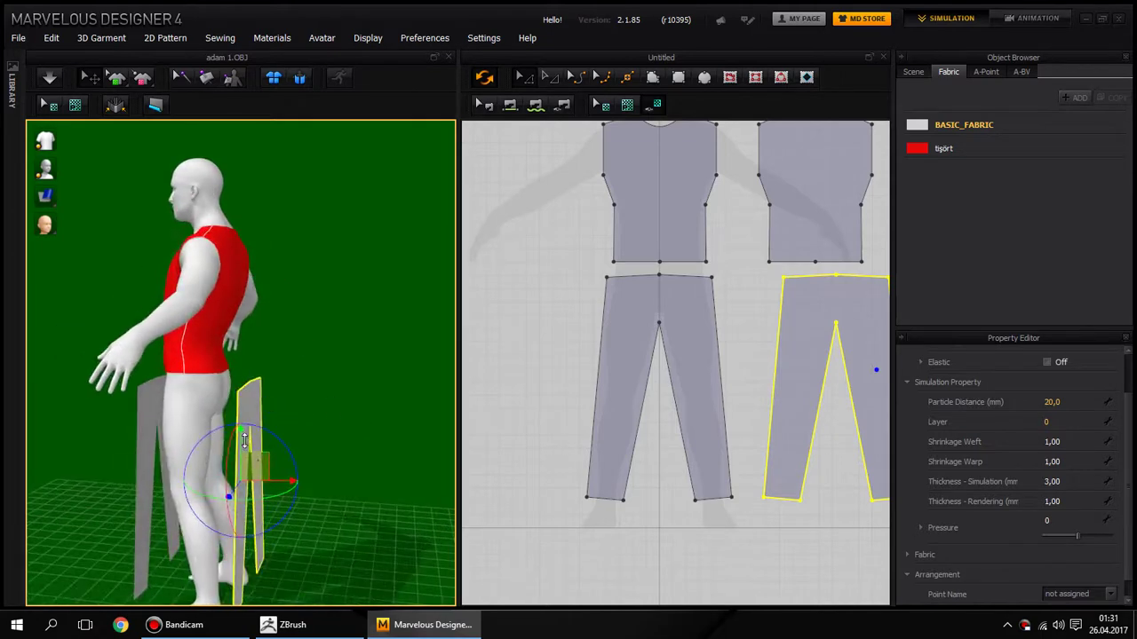
left_click_drag(241, 436, 241, 408)
left_click_drag(278, 449, 257, 450)
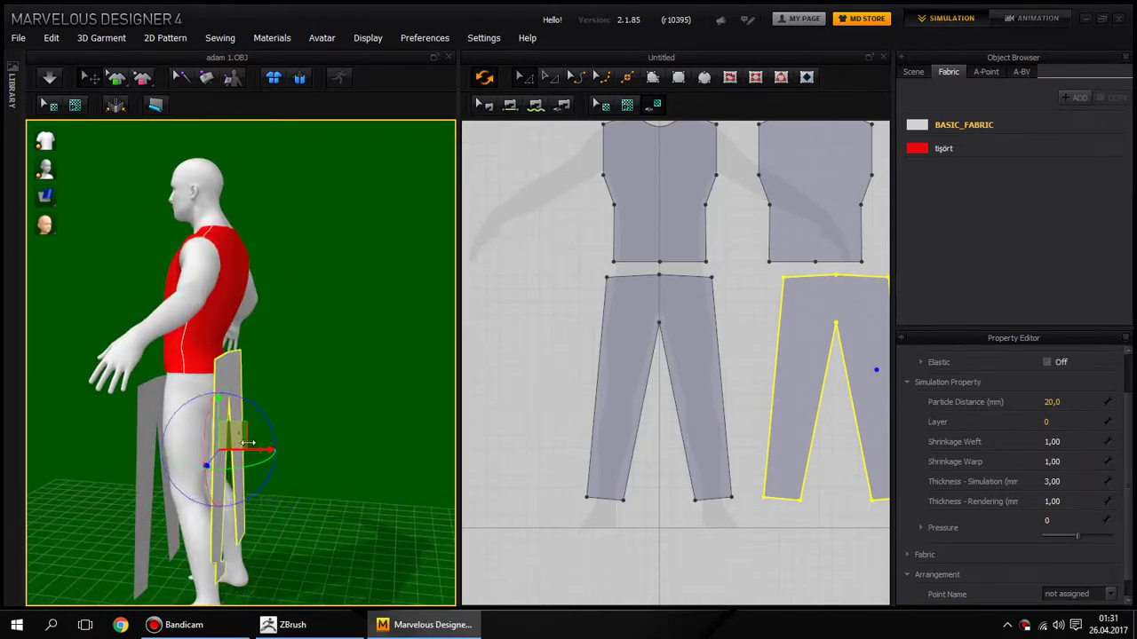
mouse_move(305, 418)
right_mouse_down()
mouse_move(493, 373)
mouse_move(524, 399)
mouse_move(469, 396)
right_mouse_up()
Step: Raise the other pants piece to the waist in front of the avatar's legs
left_click(183, 433)
left_click(183, 433)
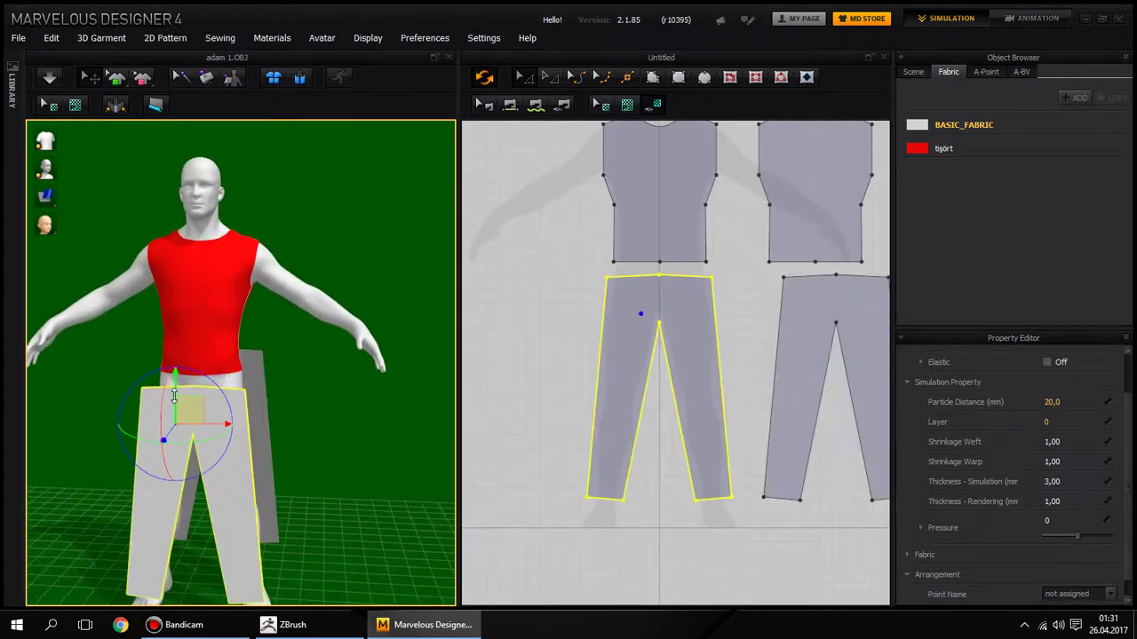
left_click_drag(175, 397, 176, 372)
right_click_drag(263, 360, 114, 368)
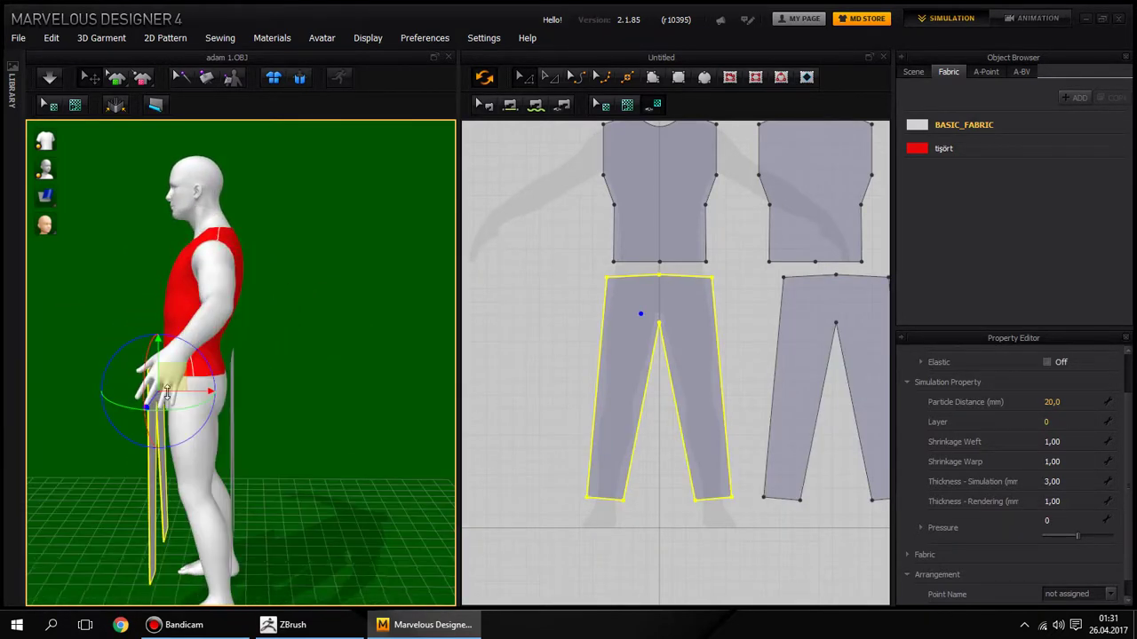
right_click_drag(183, 390, 472, 414)
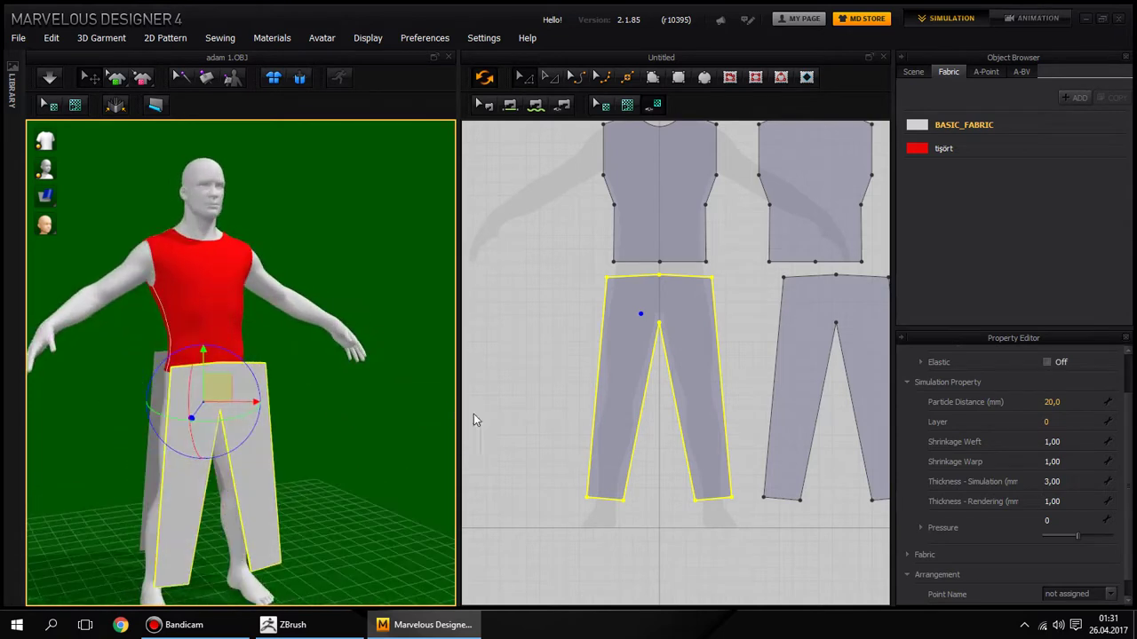
scroll(690, 419, "down", 2)
right_click_drag(644, 394, 602, 351)
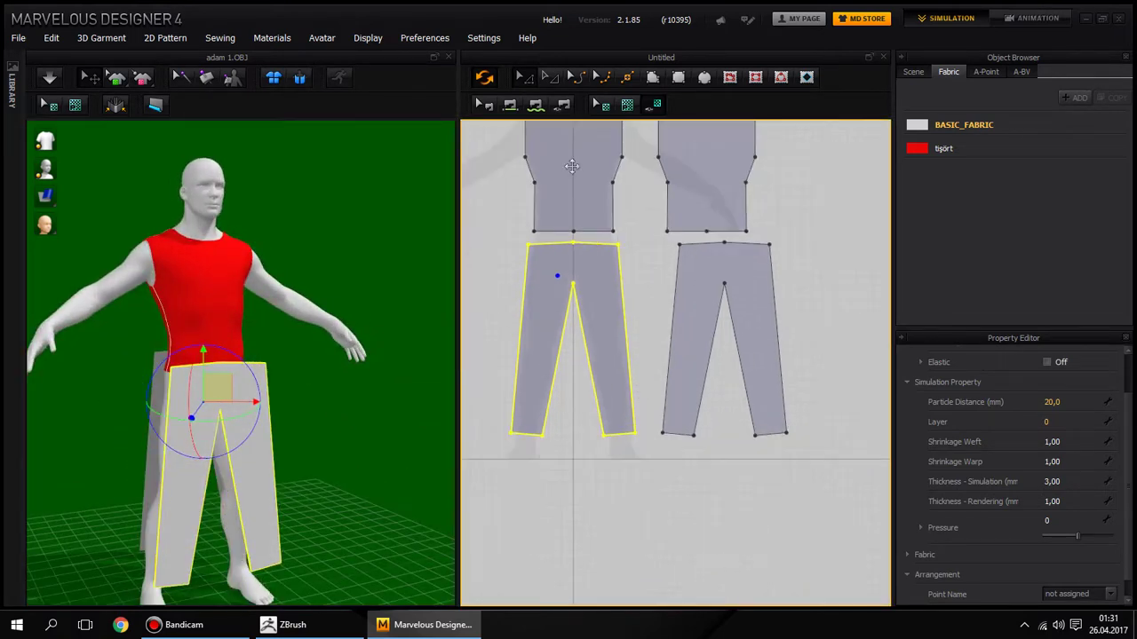
Step: Sew the two pants pieces together along the inner leg, outer leg and side edges
left_click(536, 105)
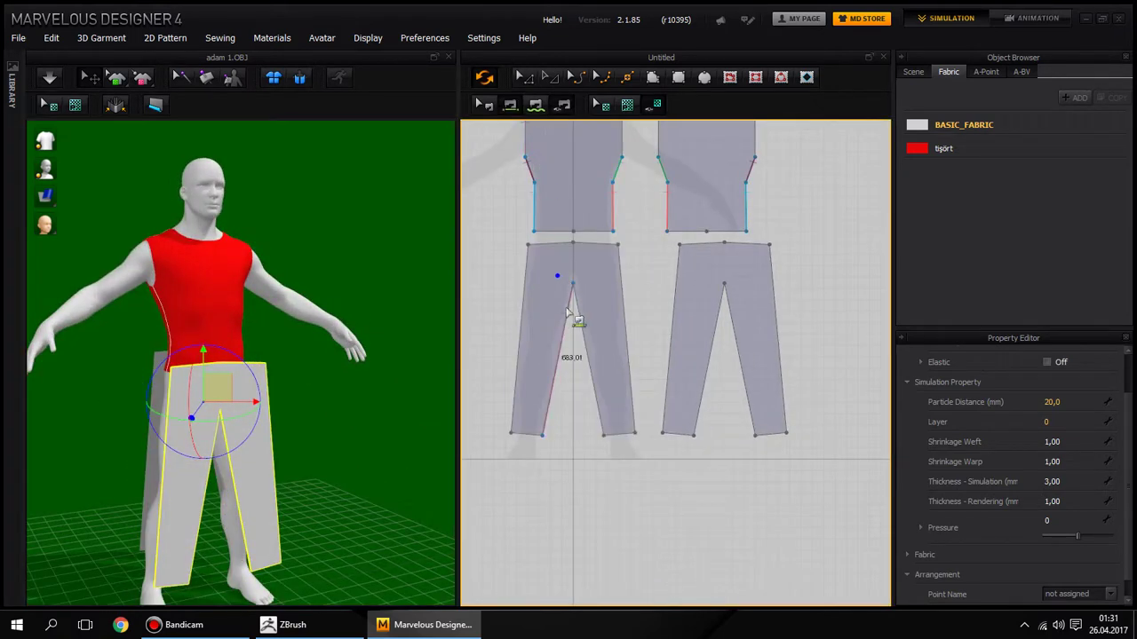
left_click(741, 325)
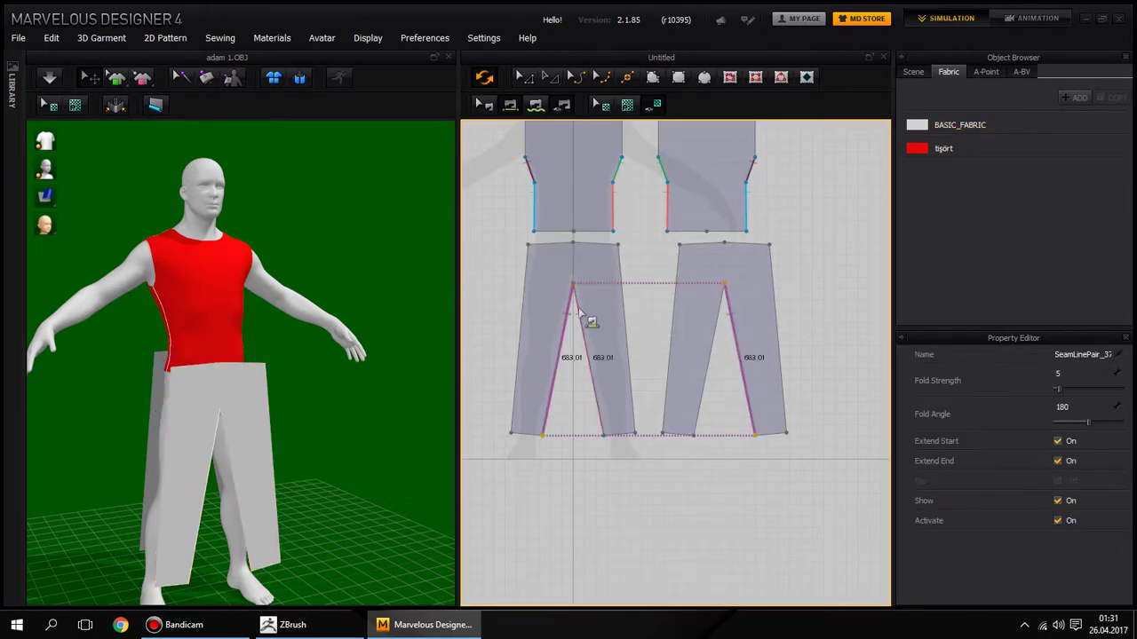
left_click(589, 322)
left_click(710, 337)
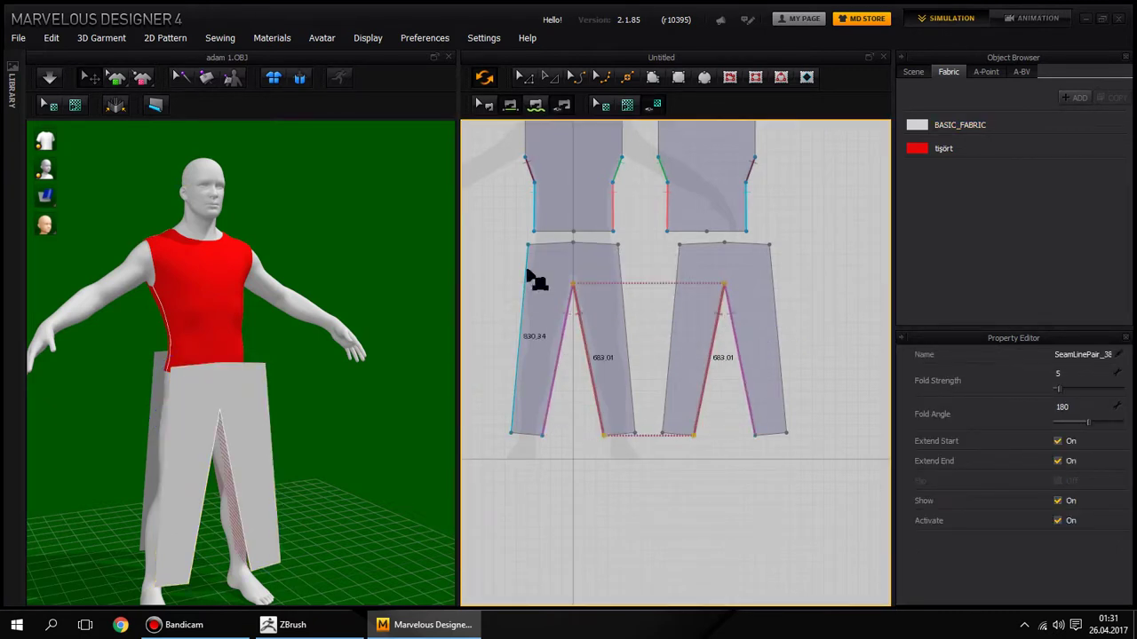
left_click(776, 282)
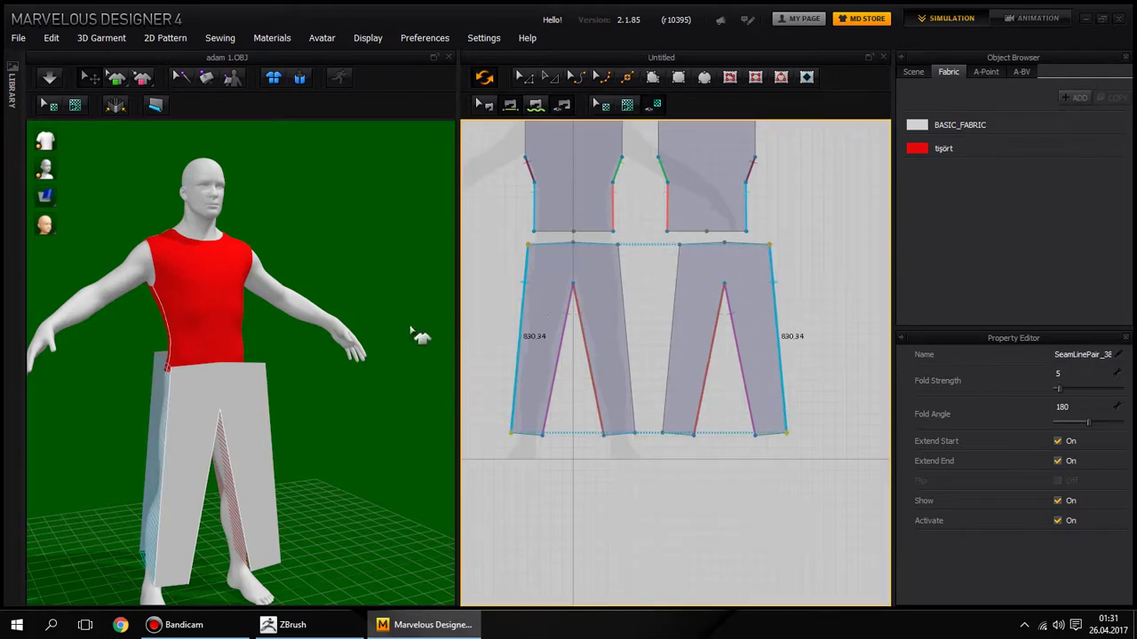
mouse_move(355, 284)
right_mouse_down()
mouse_move(203, 187)
mouse_move(127, 237)
mouse_move(82, 294)
mouse_move(385, 325)
right_mouse_up()
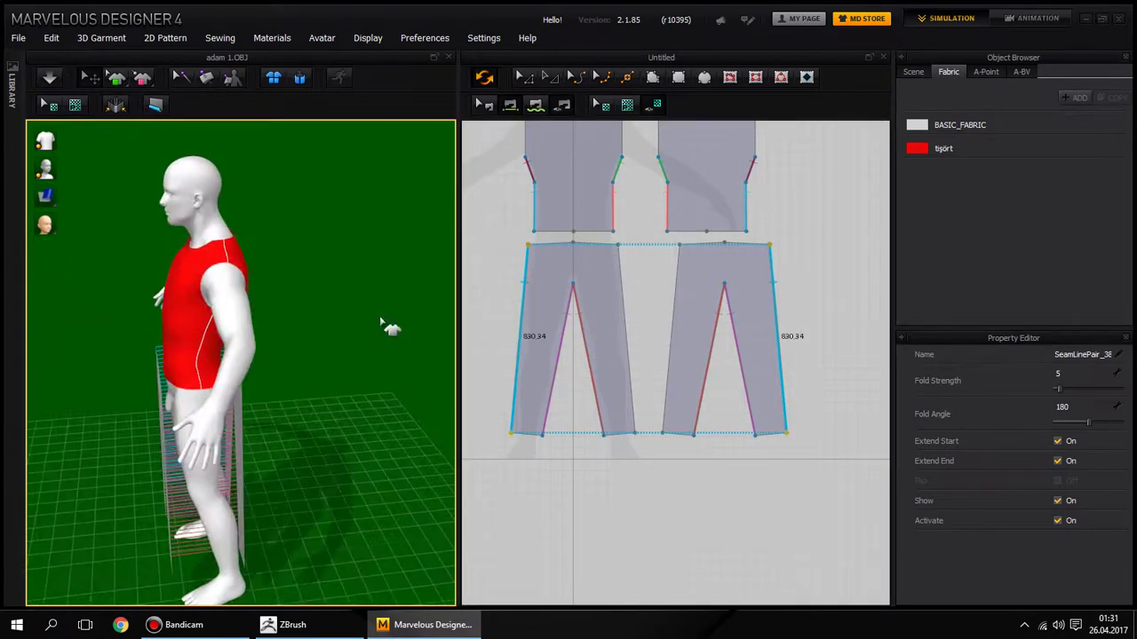
left_click(622, 273)
left_click(681, 284)
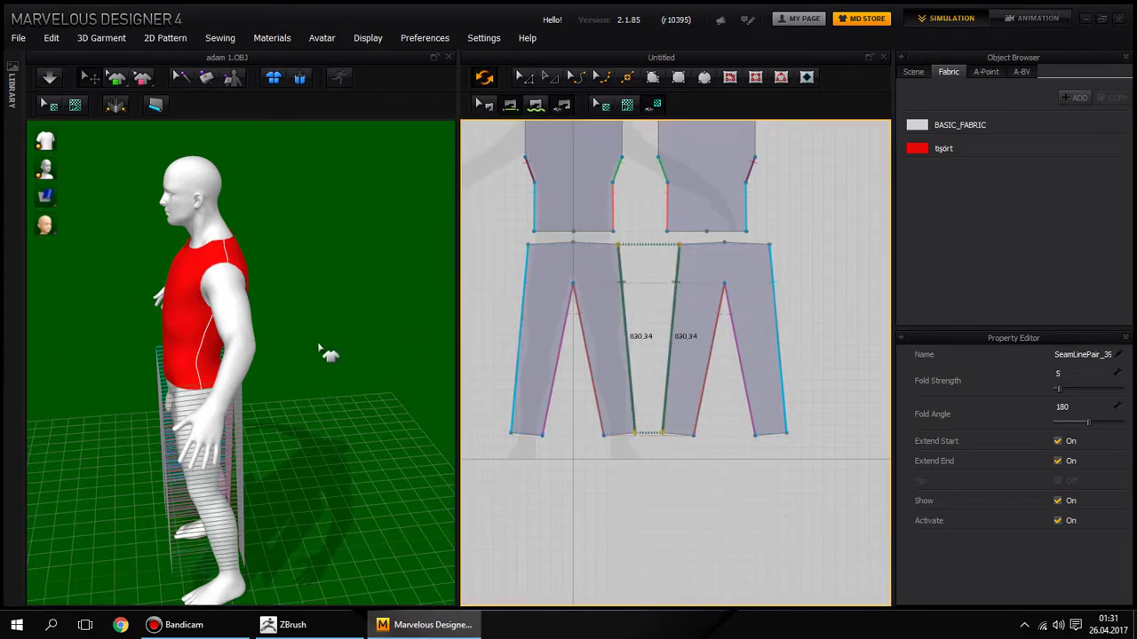
right_click_drag(330, 350, 400, 309)
Step: Simulate to drape the sewn pants onto the avatar and orbit around to inspect
left_click(49, 77)
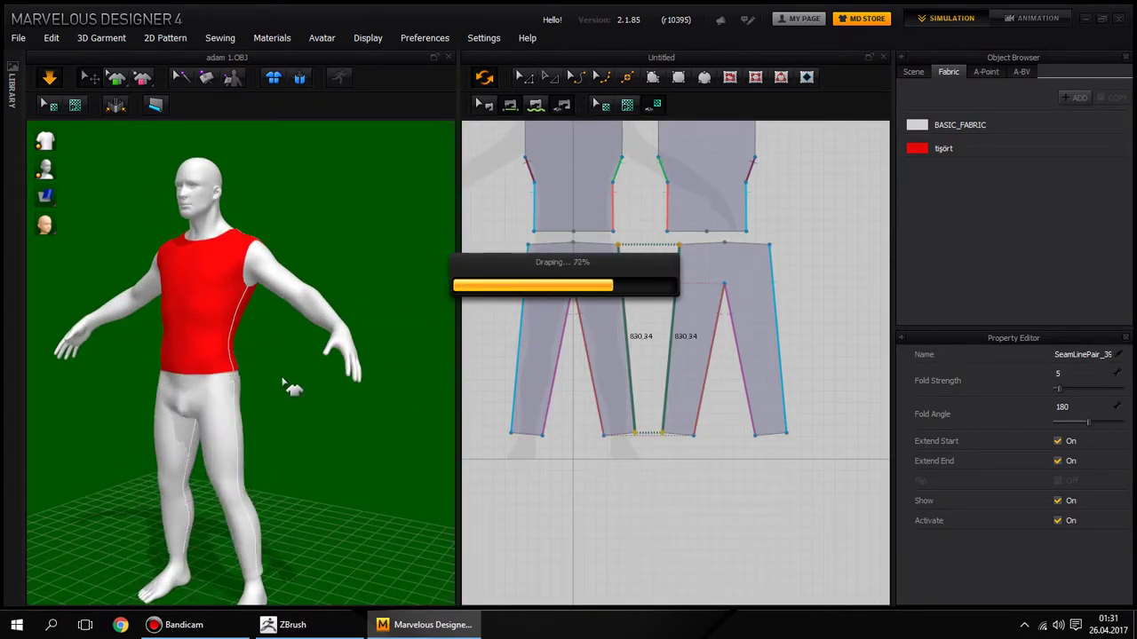
right_click_drag(240, 382, 71, 381)
right_click_drag(287, 390, 397, 383)
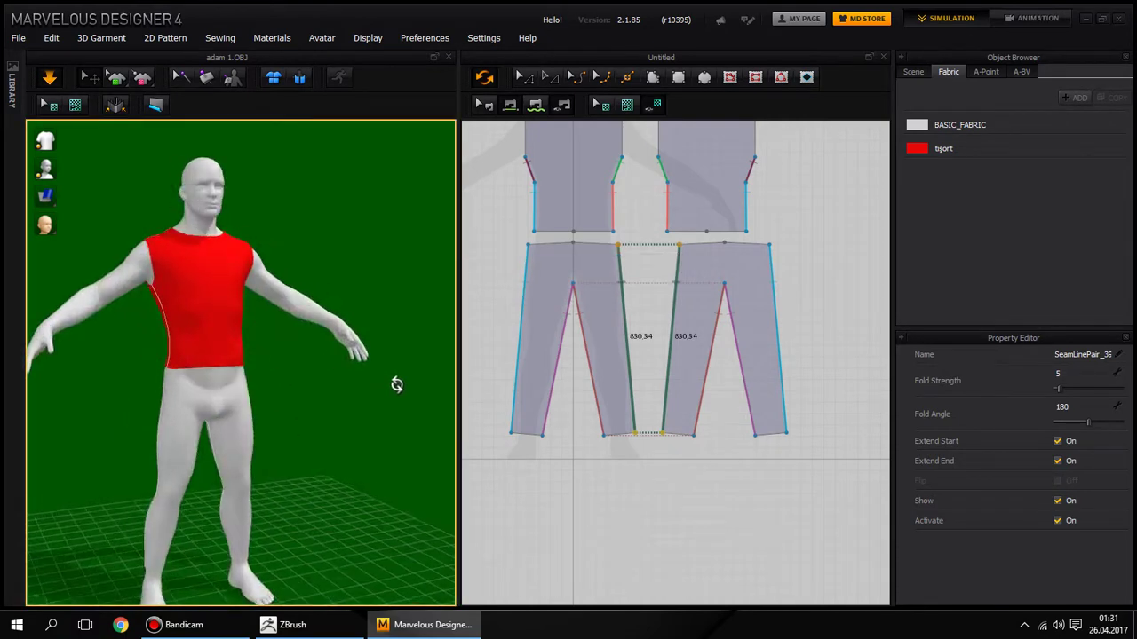
scroll(380, 364, "up", 2)
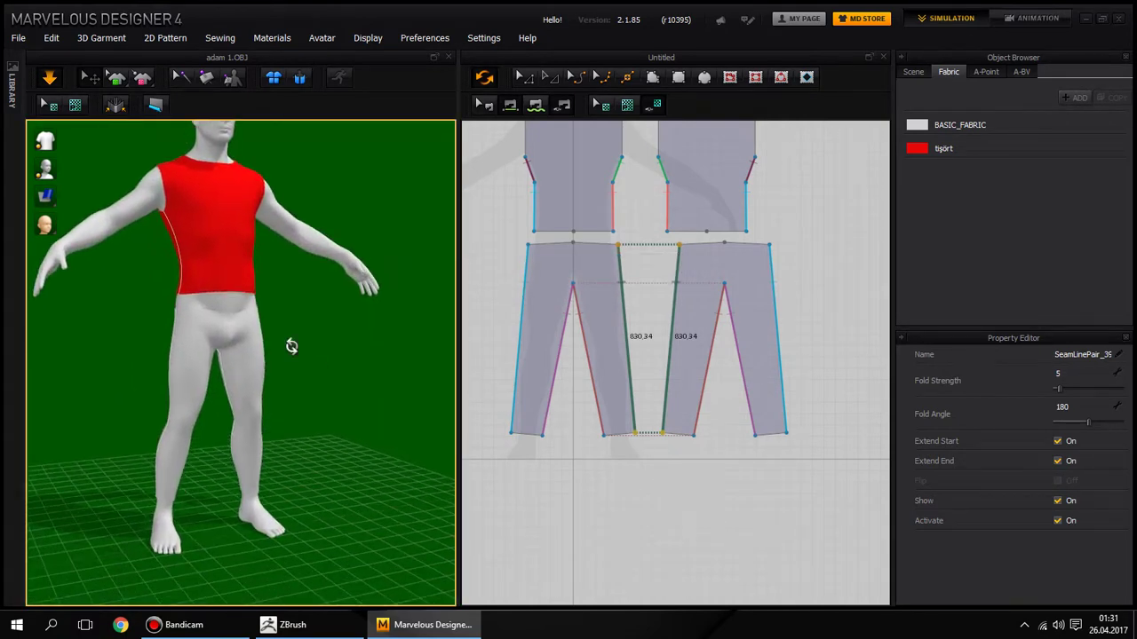
right_click_drag(292, 347, 489, 343)
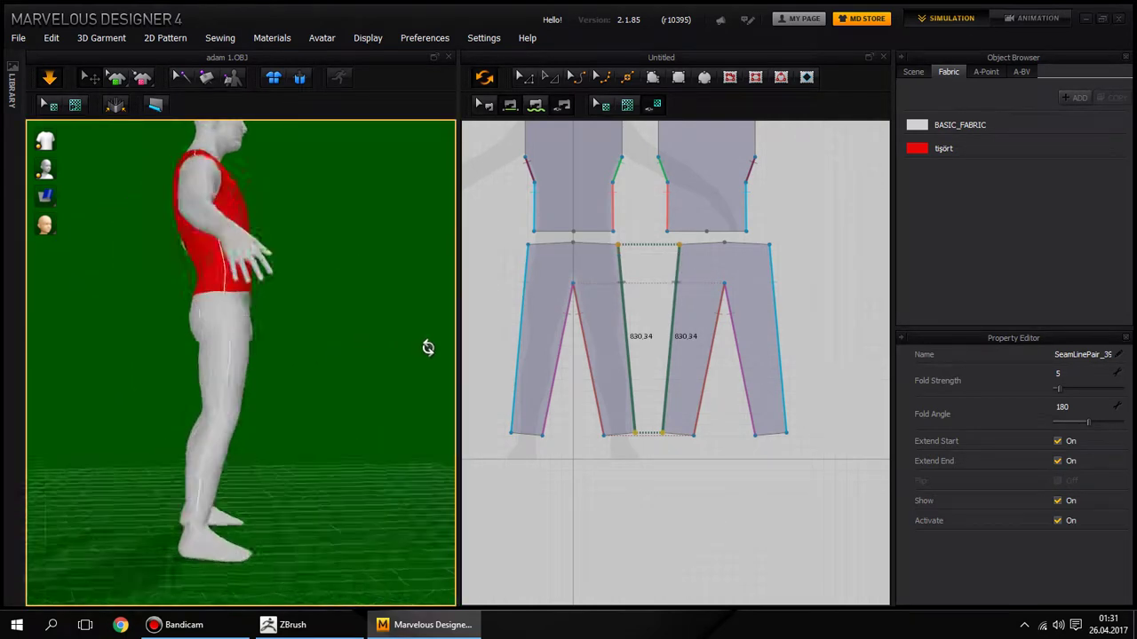
Step: Add fabric FABRIC_1 coloured cyan 0BA8BD, also saved as a custom colour
left_click(1075, 97)
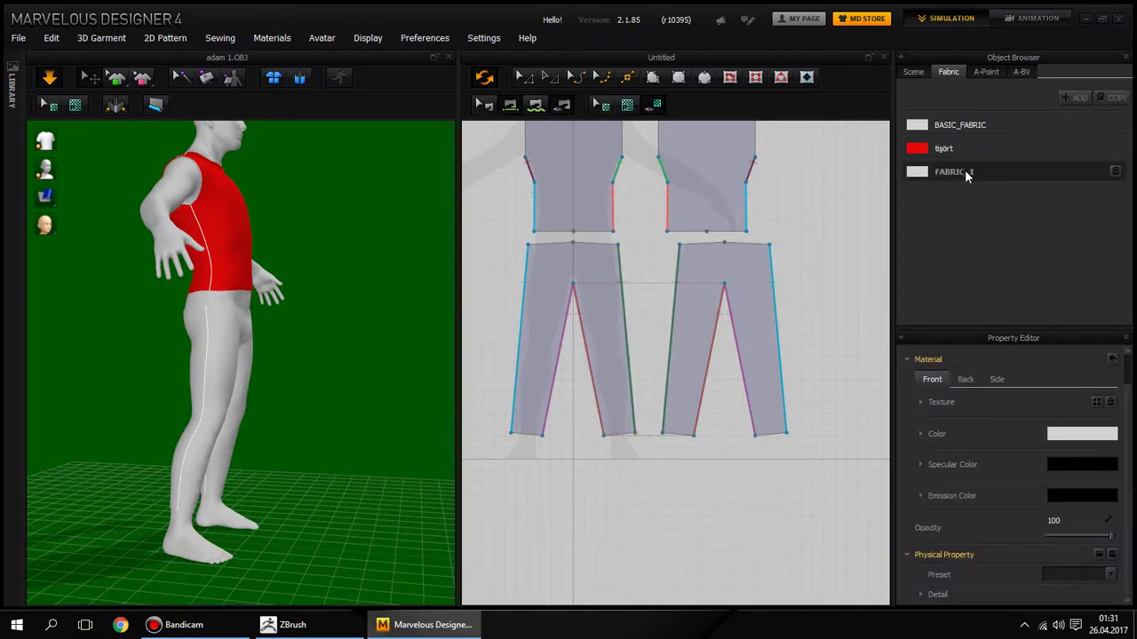
left_click(1084, 435)
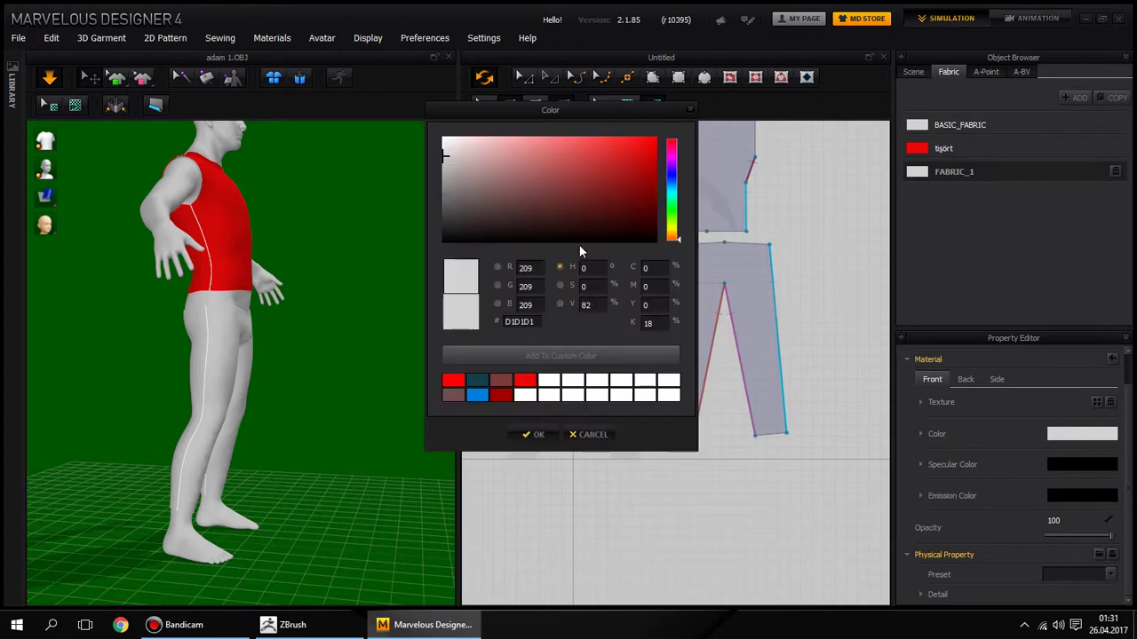
left_click(675, 191)
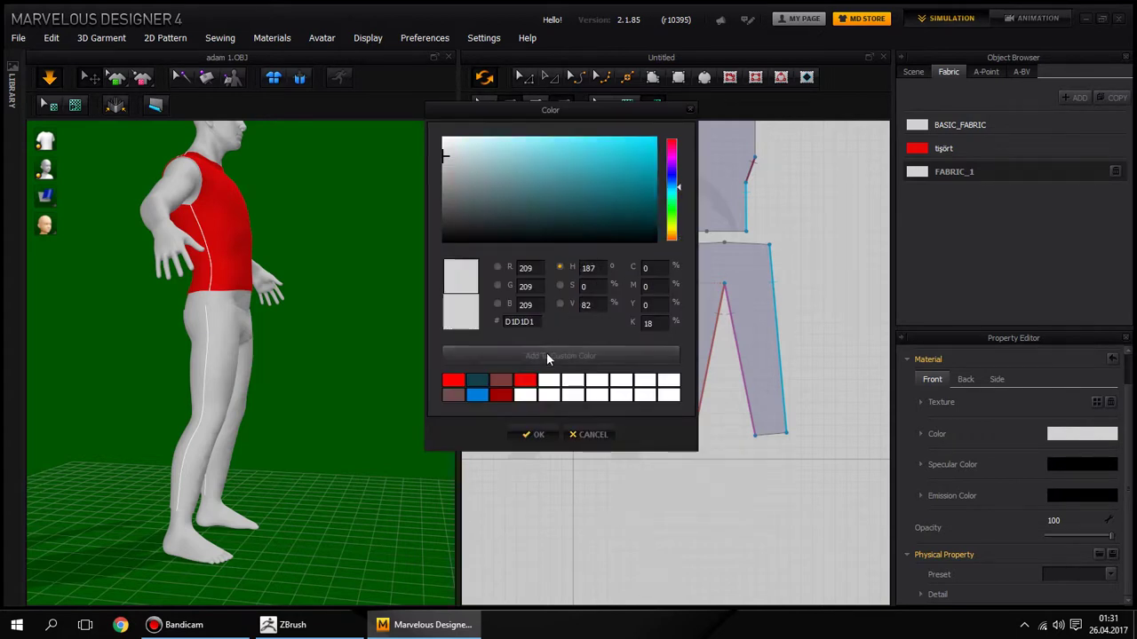
left_click(643, 164)
left_click(549, 359)
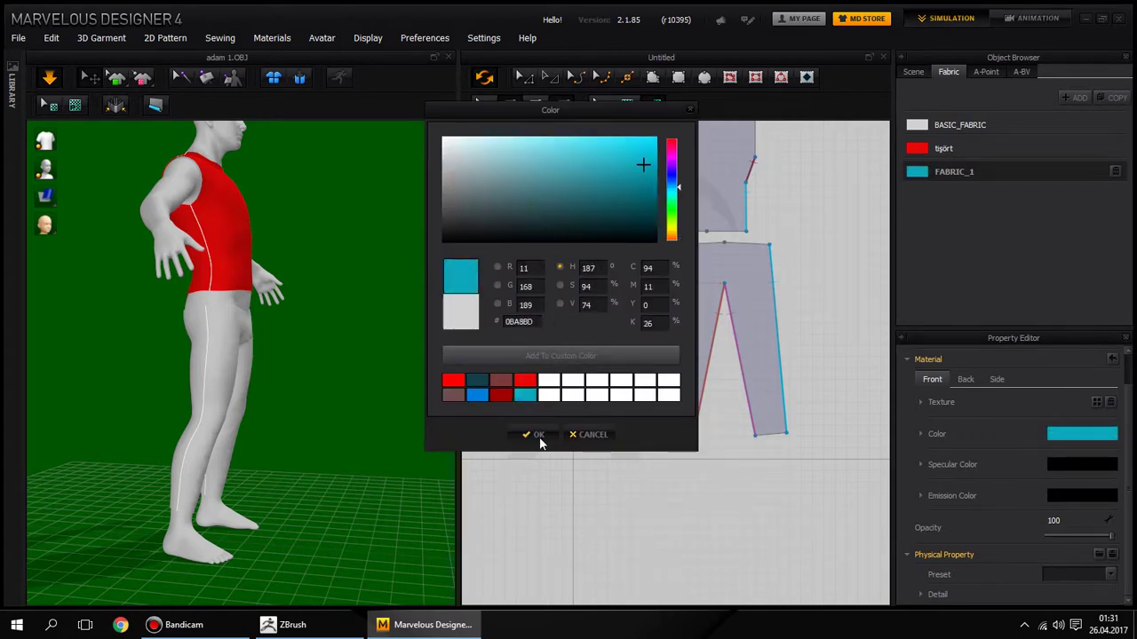
left_click(536, 436)
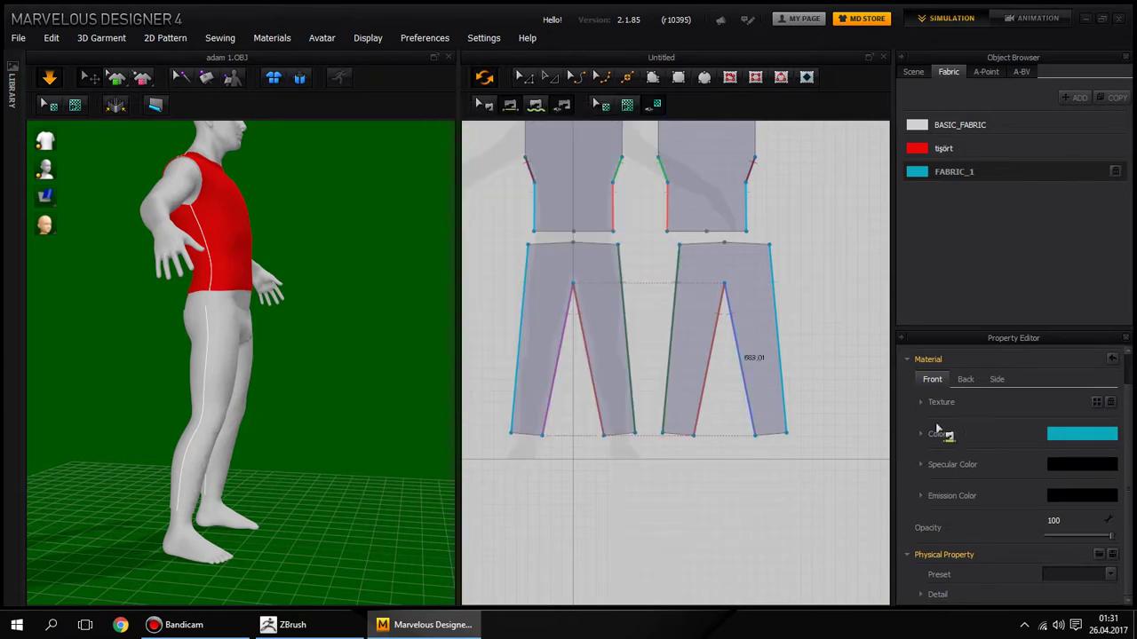
Step: Apply FABRIC_1 to both pants pattern pieces
left_click_drag(752, 275, 878, 209)
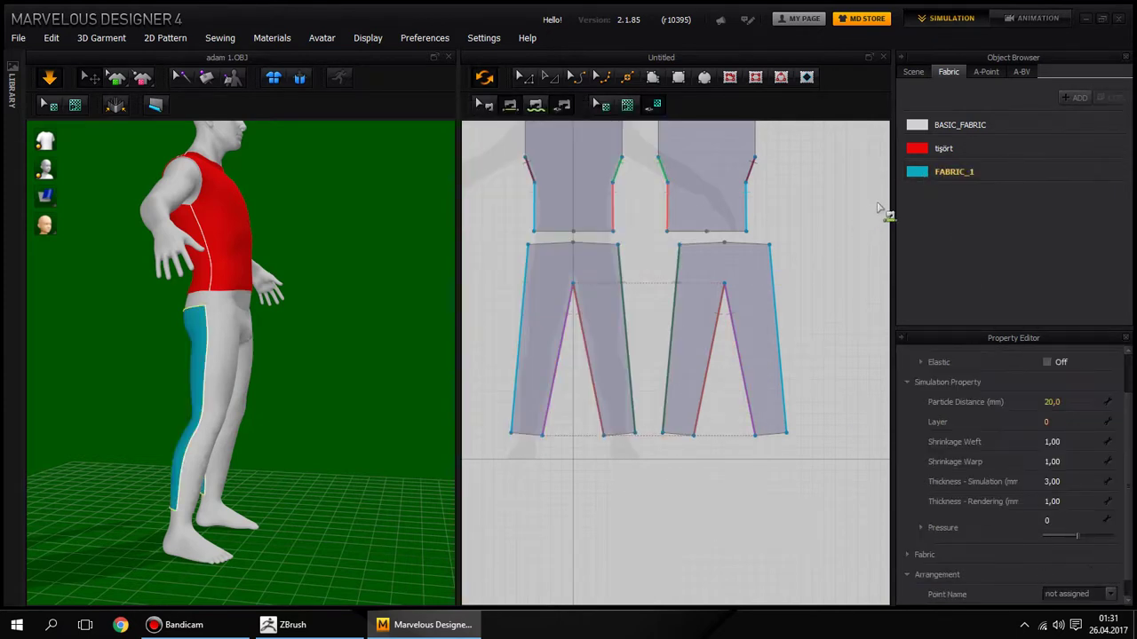
left_click_drag(604, 253, 597, 263)
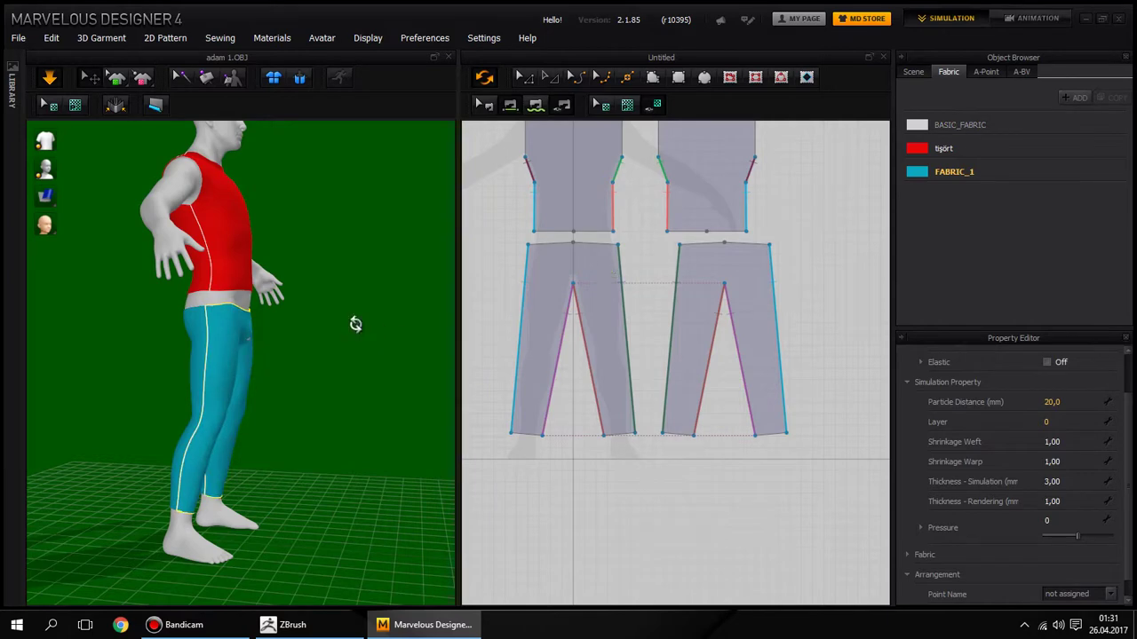
mouse_move(355, 324)
right_mouse_down()
mouse_move(223, 317)
mouse_move(456, 329)
mouse_move(325, 286)
mouse_move(272, 353)
mouse_move(244, 338)
right_mouse_up()
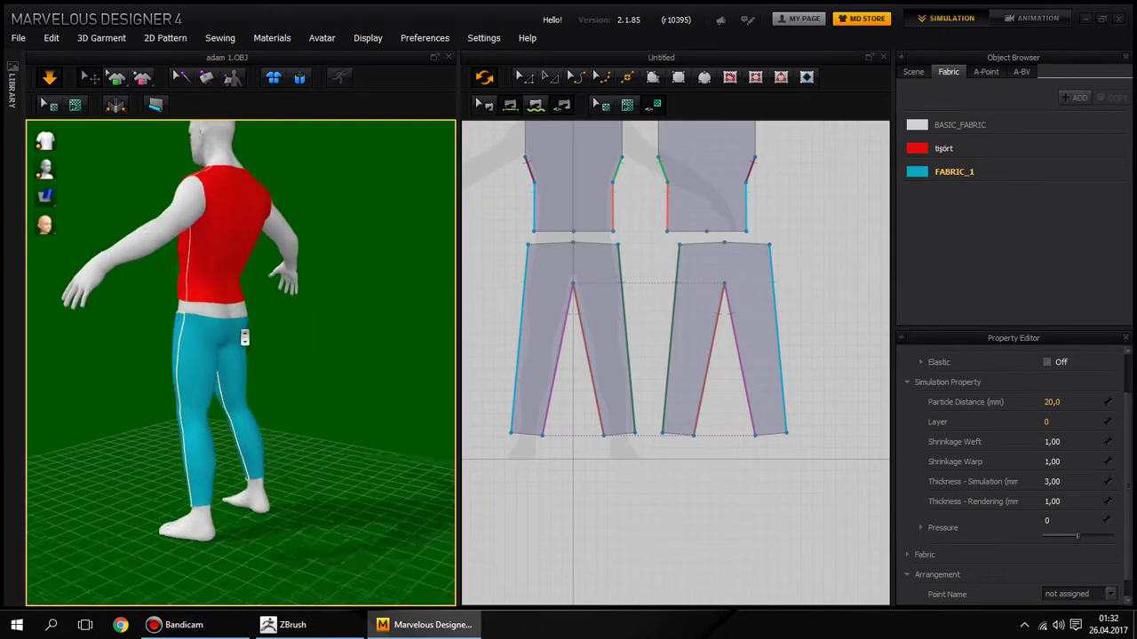
scroll(244, 338, "up", 3)
scroll(233, 302, "up", 3)
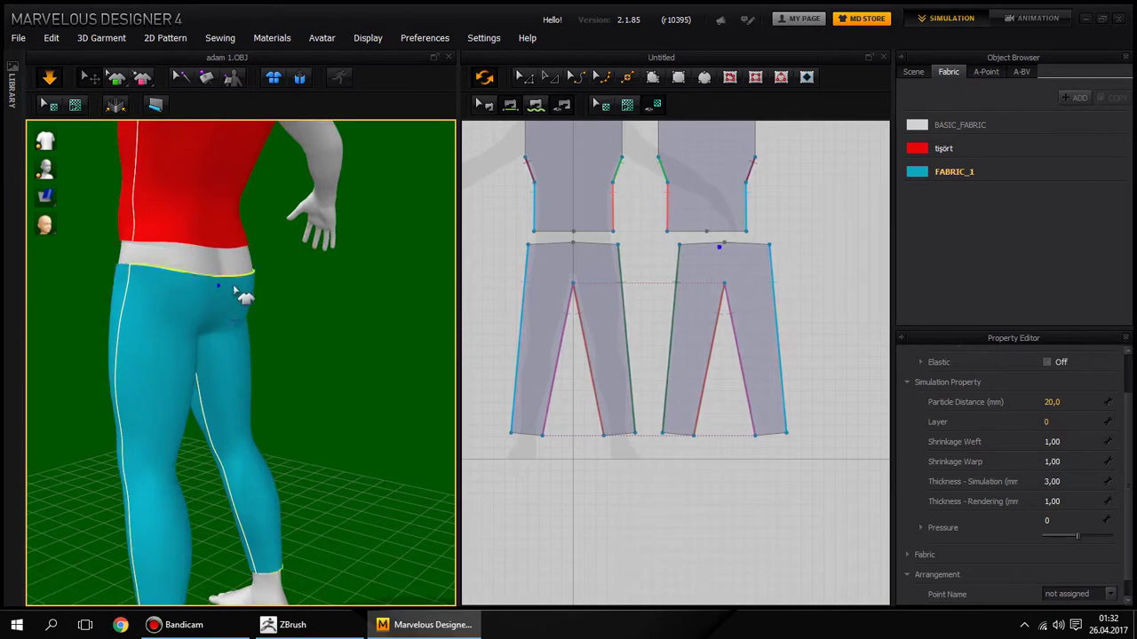
Step: Pull the pants' back waistband up and let it settle at the waist
left_click_drag(235, 288, 241, 167)
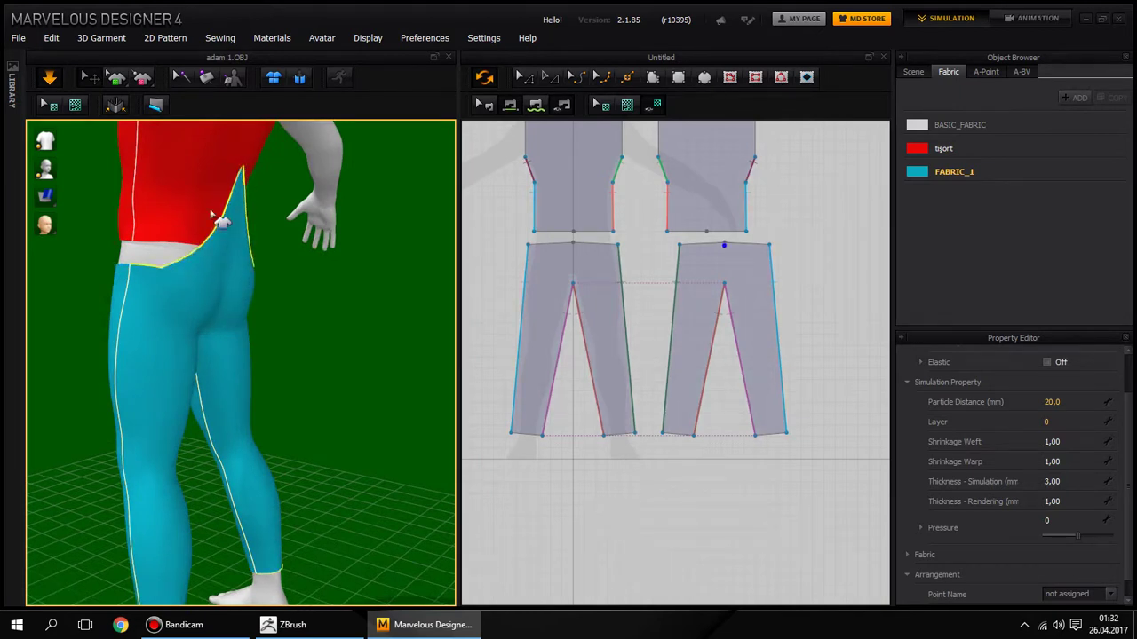
mouse_move(210, 213)
left_mouse_down()
mouse_move(196, 285)
mouse_move(222, 284)
left_mouse_up()
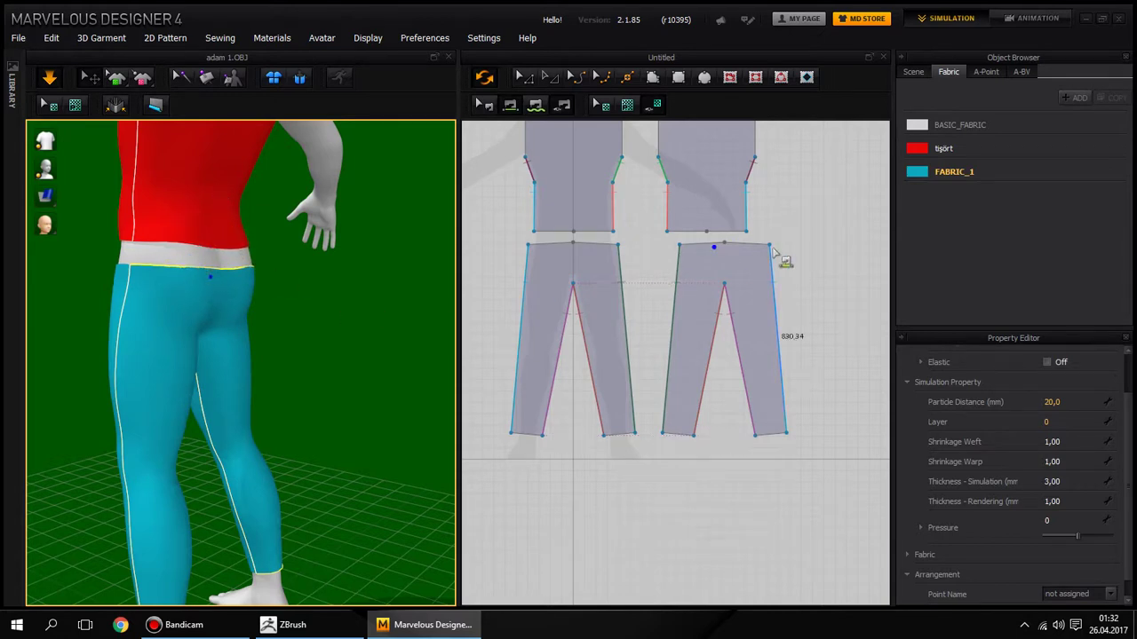
scroll(736, 292, "up", 5)
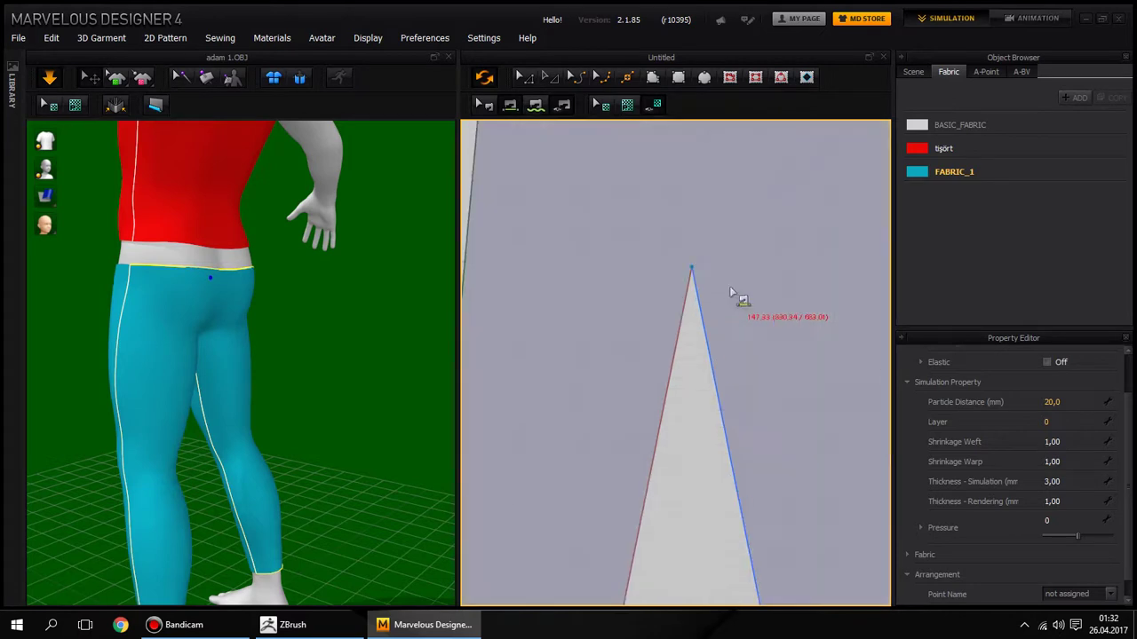
scroll(733, 293, "down", 3)
middle_click_drag(734, 293, 725, 342)
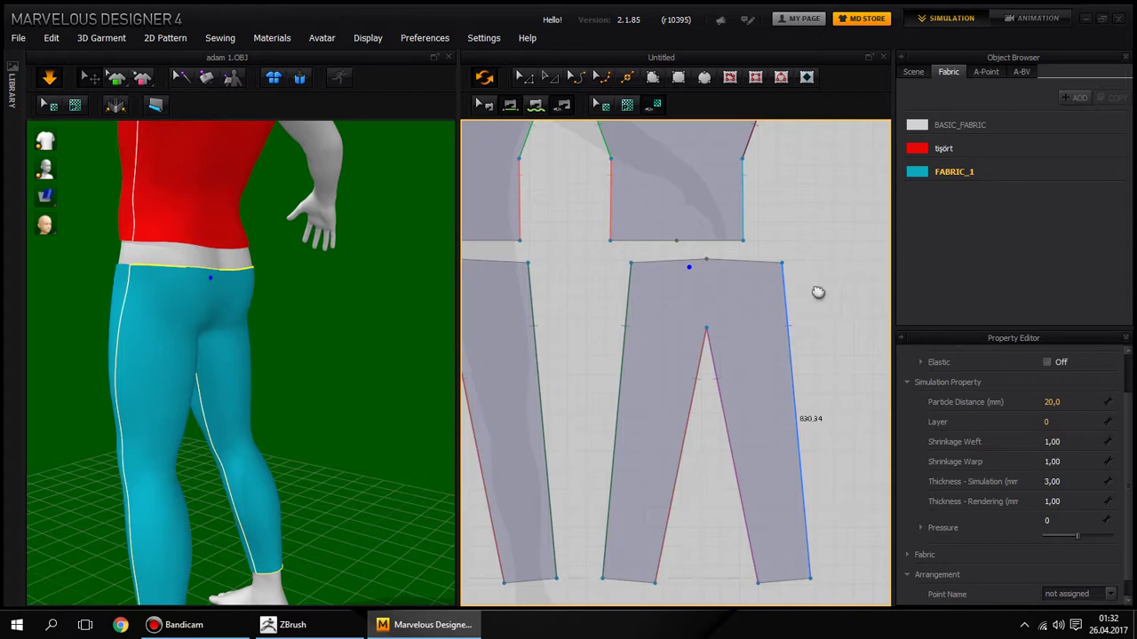
middle_click_drag(817, 294, 699, 313)
scroll(715, 298, "up", 3)
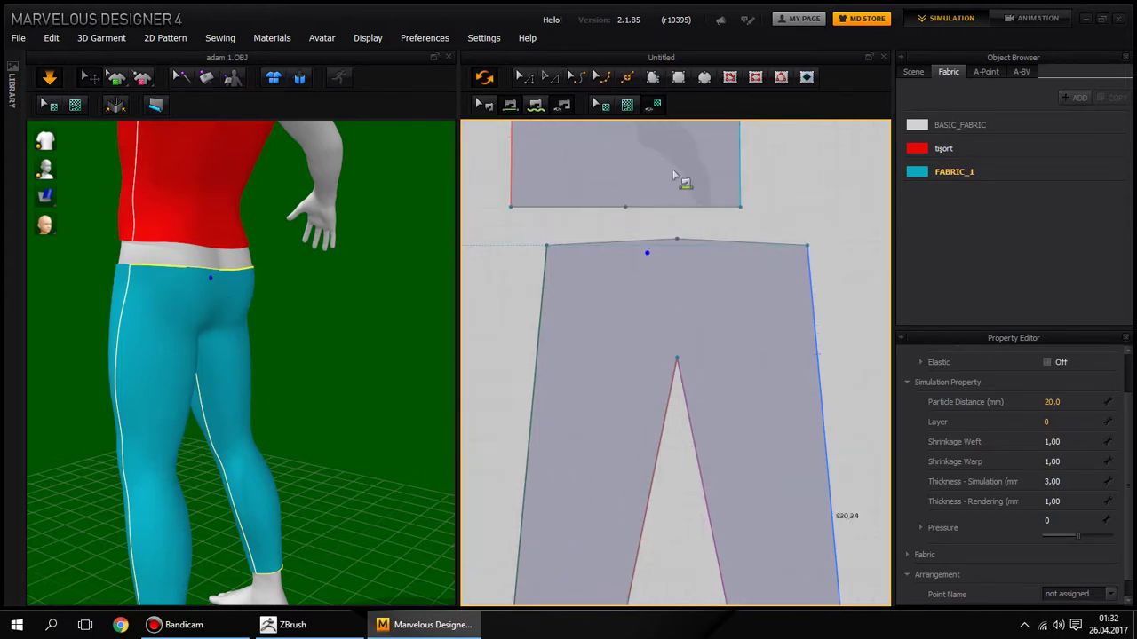
Step: Draw an internal line across the waist of each pants piece
left_click(729, 78)
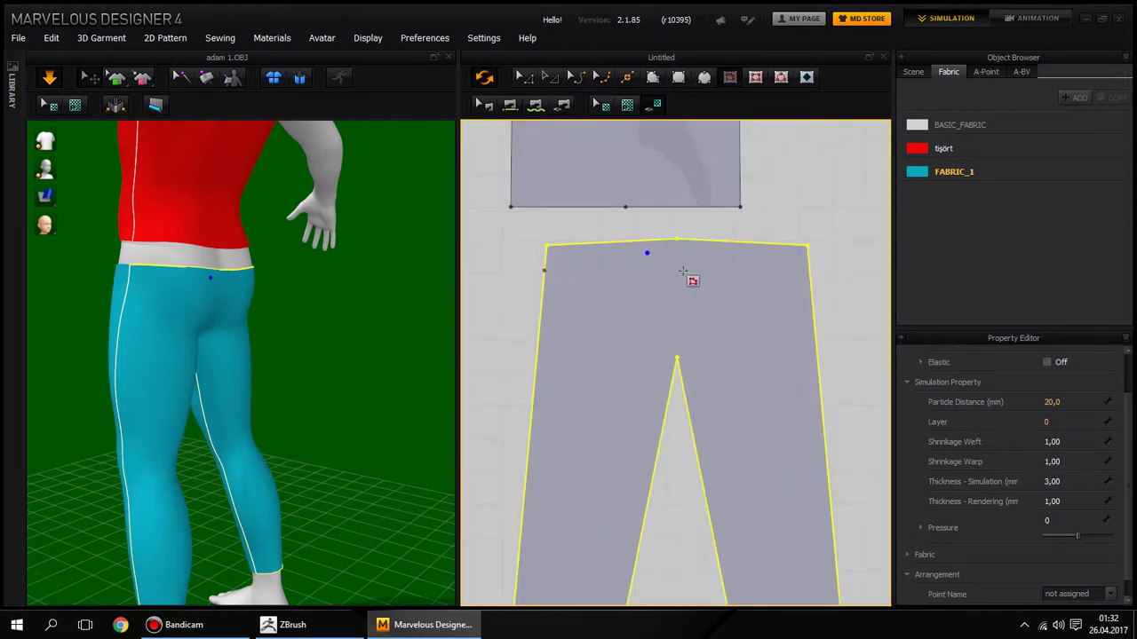
left_click(810, 270)
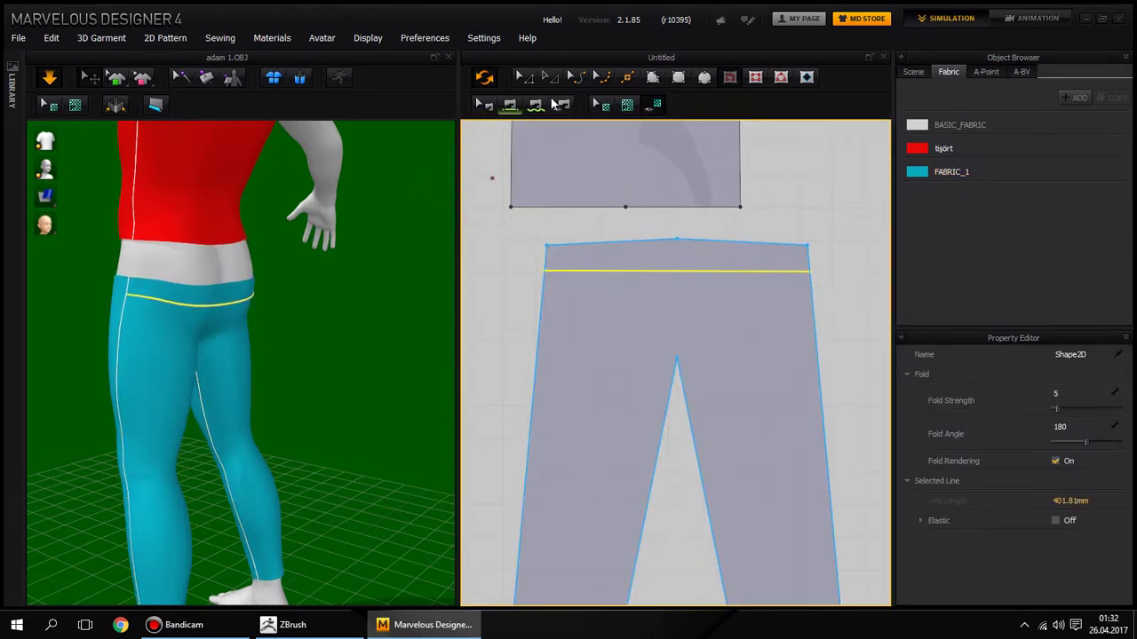
scroll(705, 284, "up", 2)
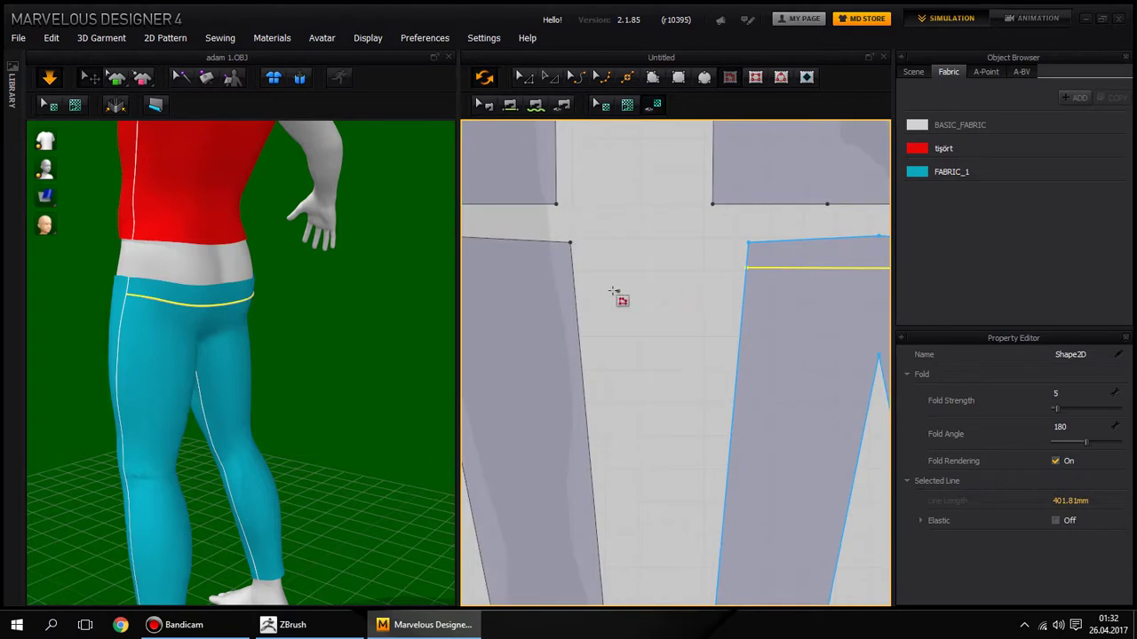
scroll(609, 305, "up", 3)
scroll(597, 299, "down", 5)
middle_click_drag(597, 299, 642, 303)
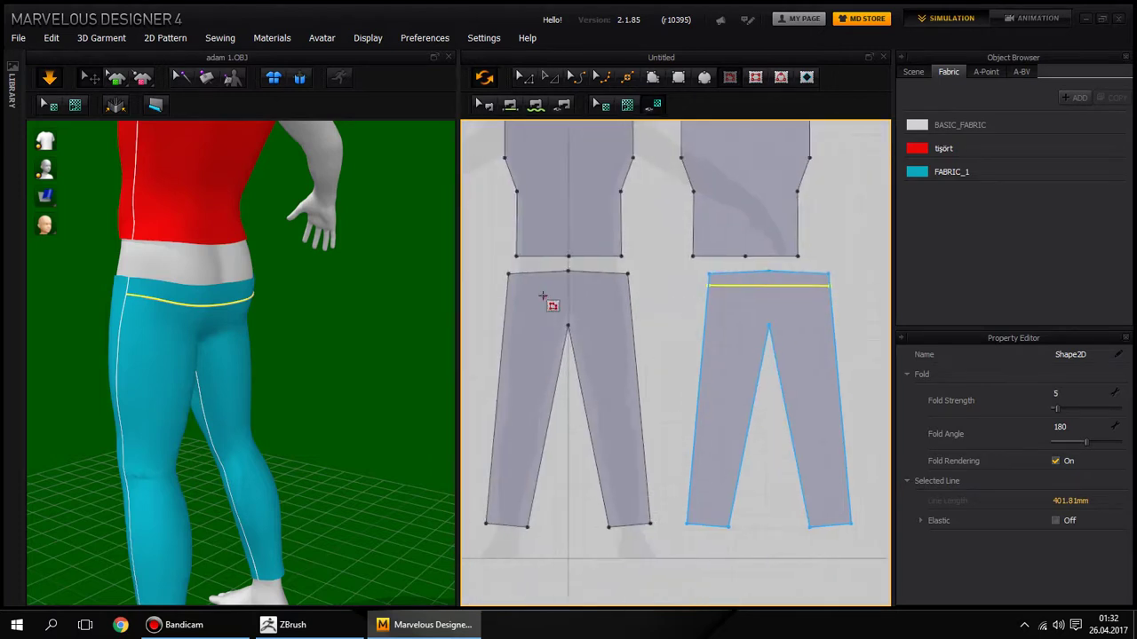
left_click(628, 289)
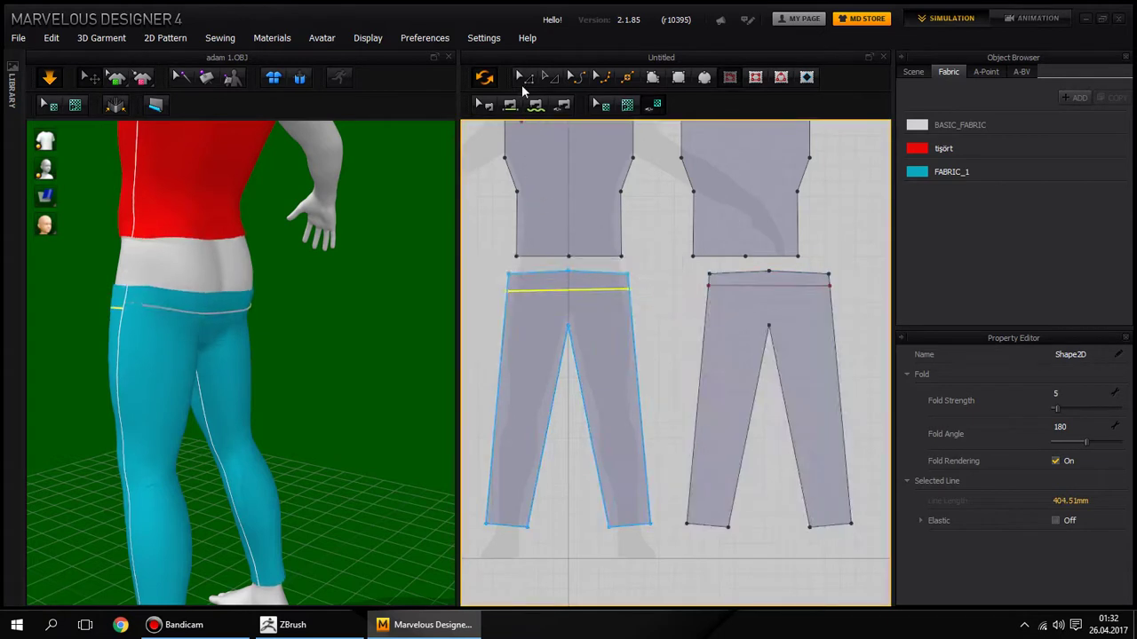
Step: Set fold strength 100 and fold angle 231 on both waist lines
key("a")
left_click(733, 289, "shift")
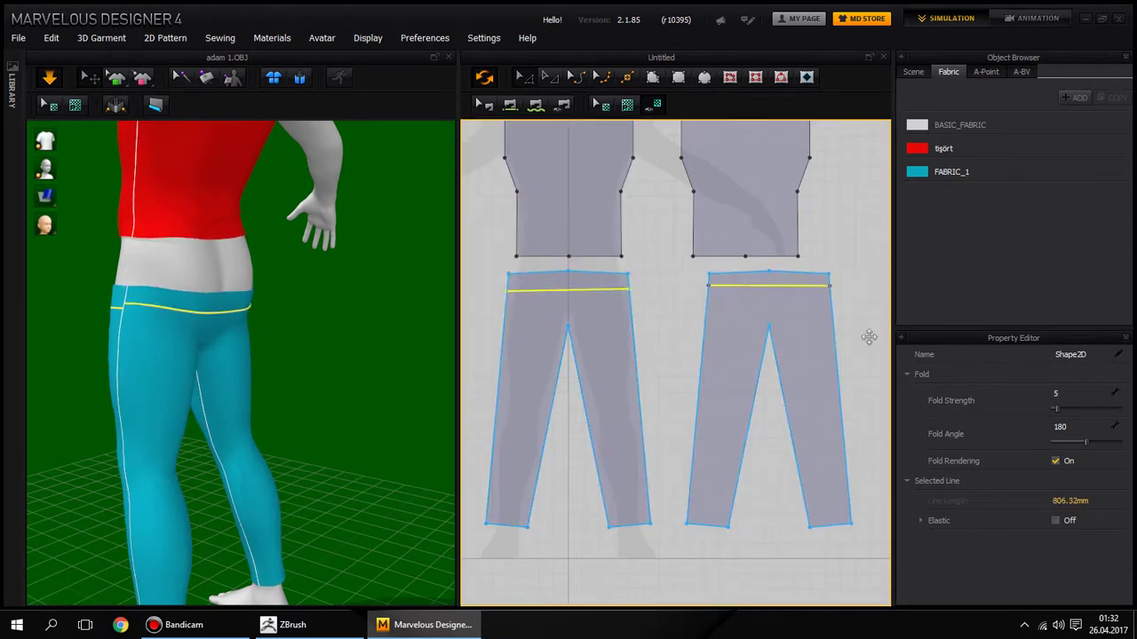
left_click_drag(1057, 413, 1101, 415)
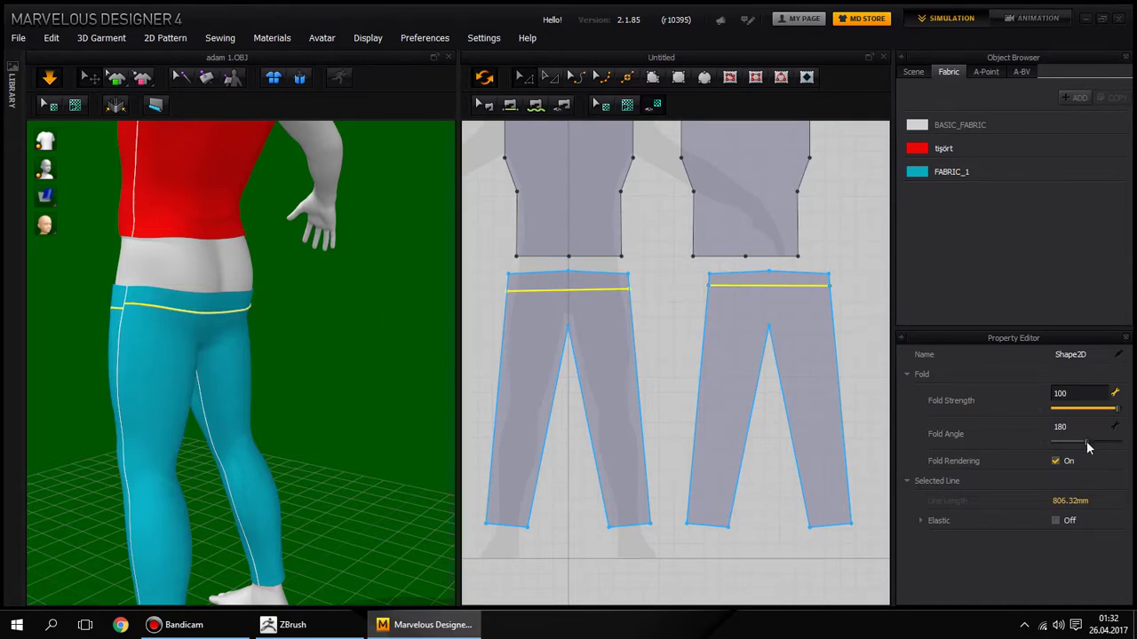
mouse_move(1086, 441)
left_mouse_down()
mouse_move(1050, 441)
mouse_move(1100, 448)
left_mouse_up()
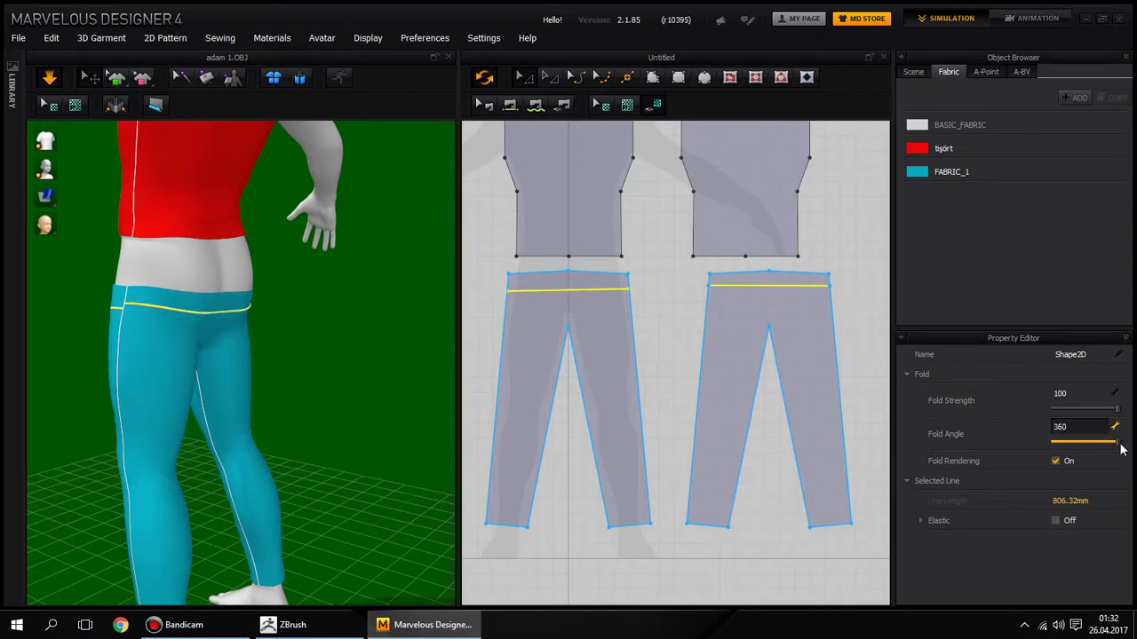
right_click_drag(325, 299, 547, 300)
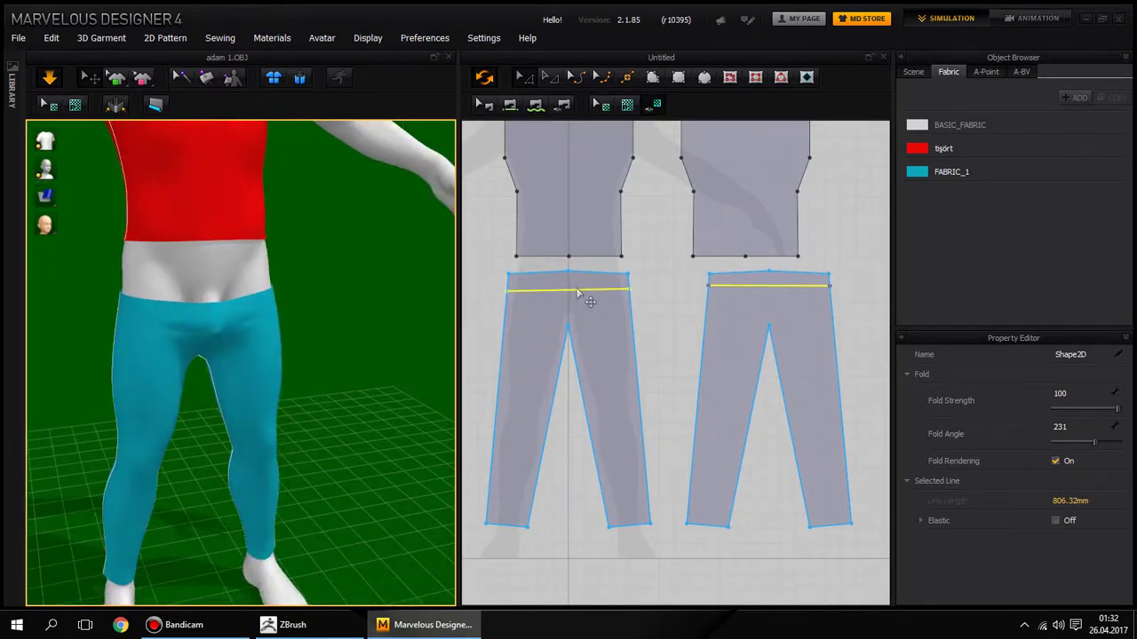
Step: Raise the left pants pattern's top corners and centre waist point to straighten its top edge
left_click(578, 298)
right_click_drag(240, 341, 258, 287)
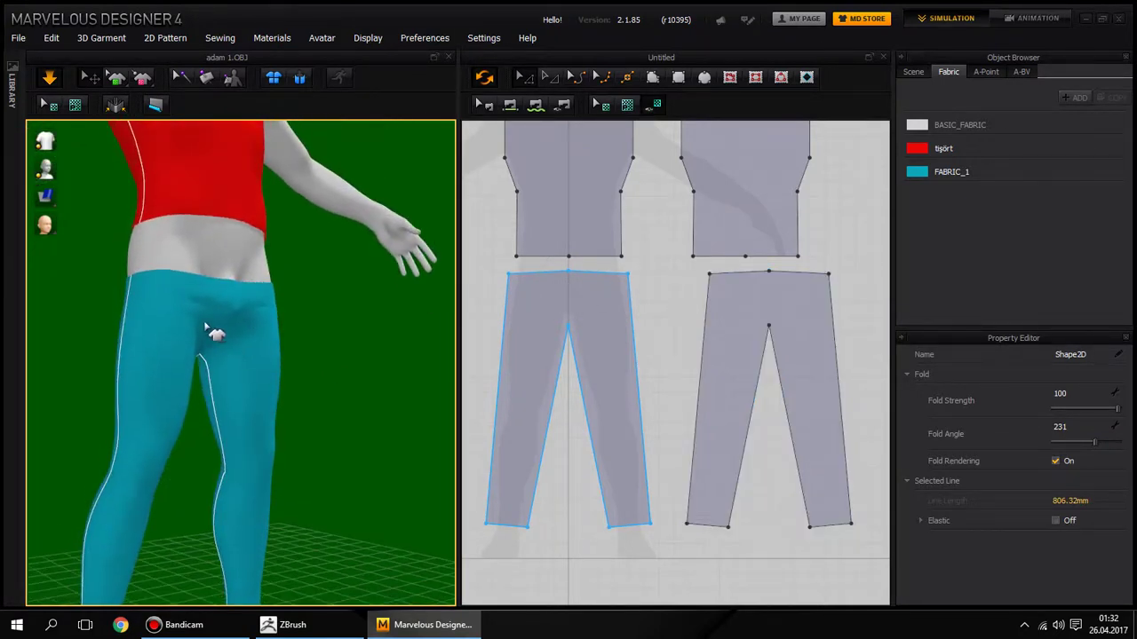
scroll(254, 309, "up", 5)
left_click(660, 321)
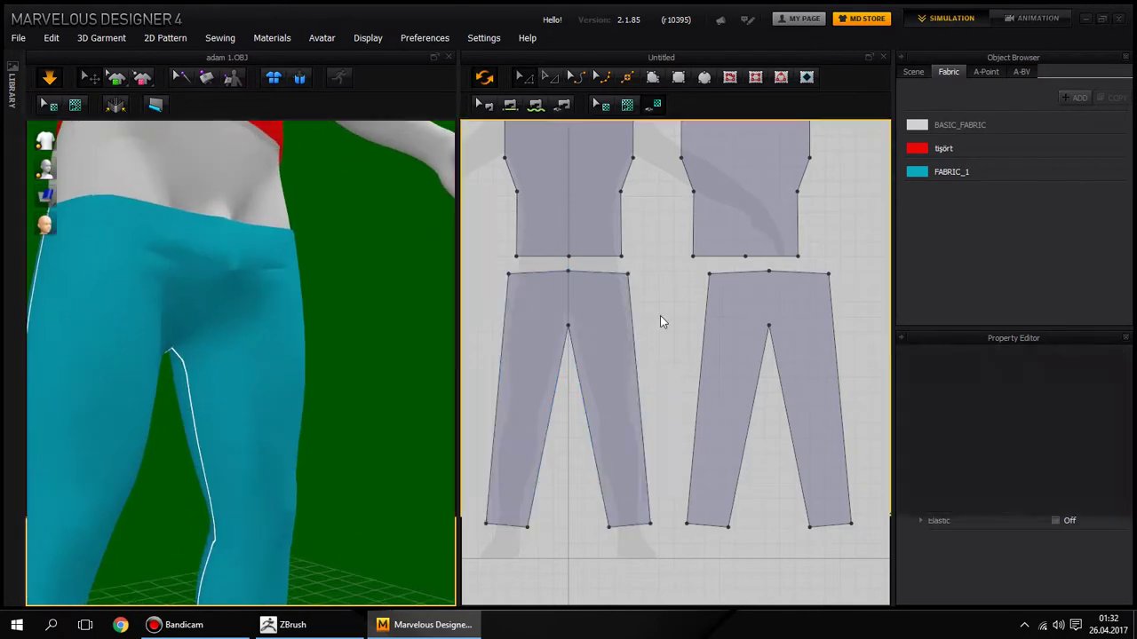
left_click(591, 286)
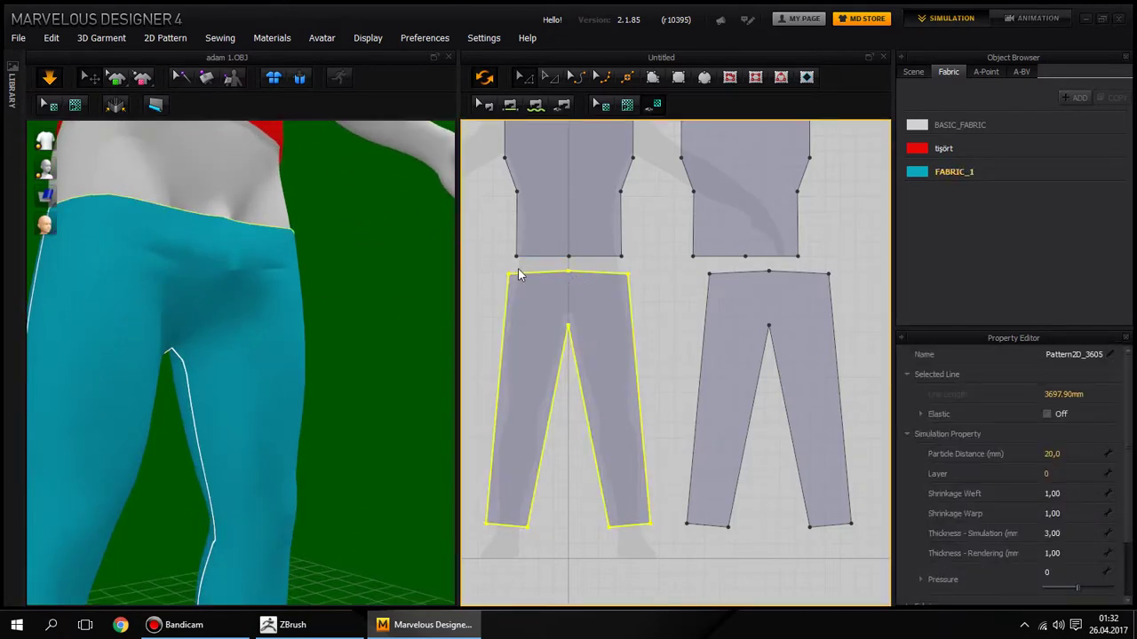
left_click(508, 275)
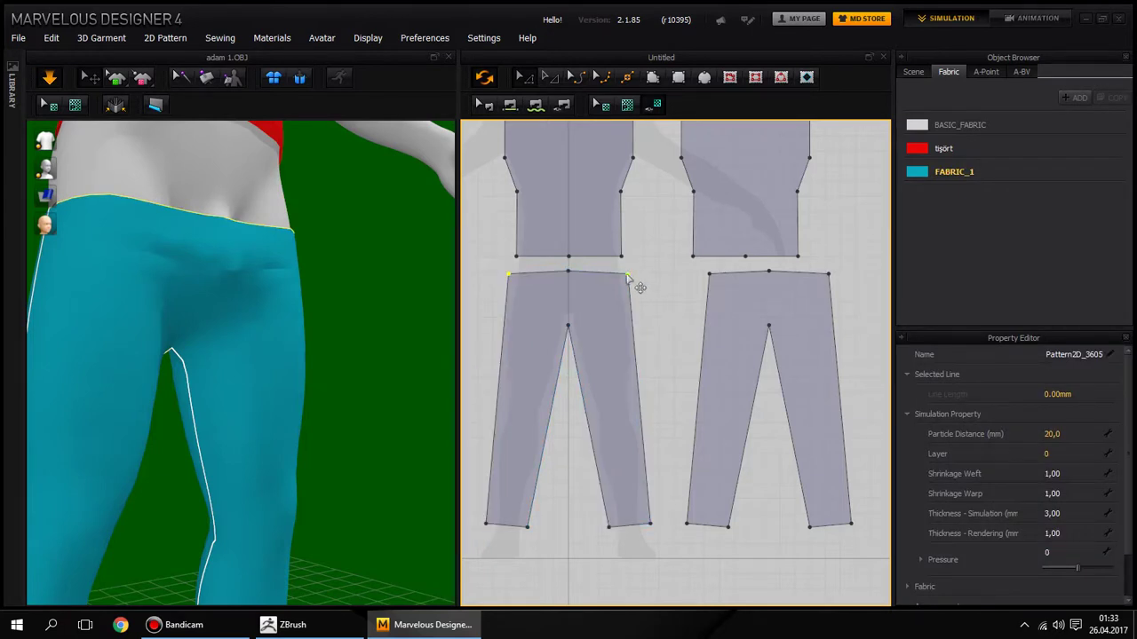
left_click(627, 275, "shift")
left_click_drag(627, 276, 627, 238)
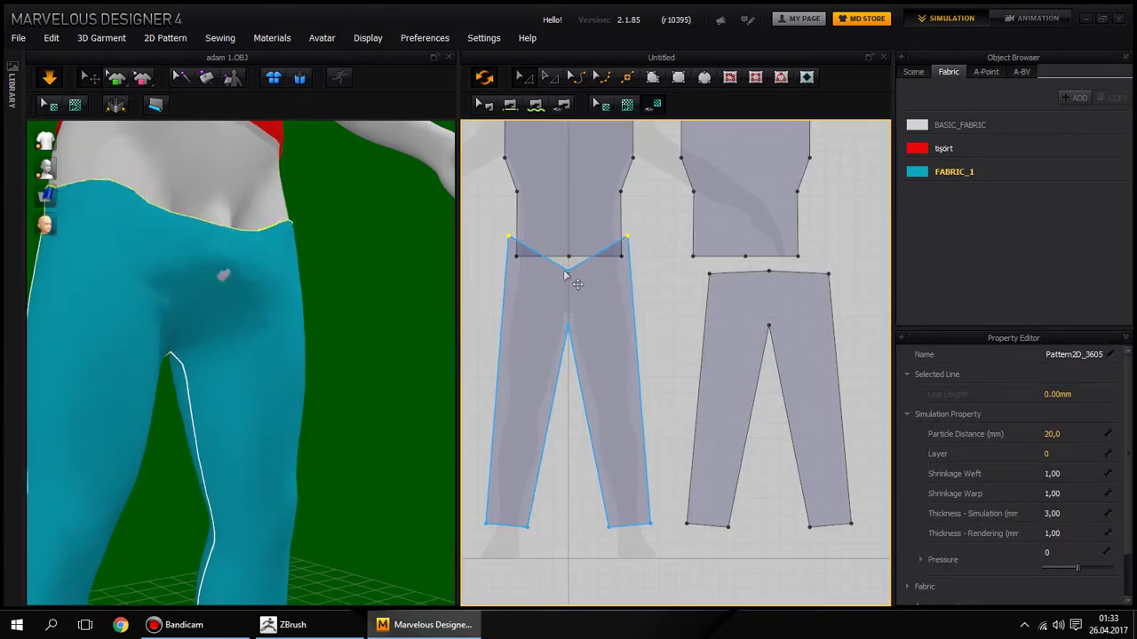
left_click_drag(568, 270, 568, 234)
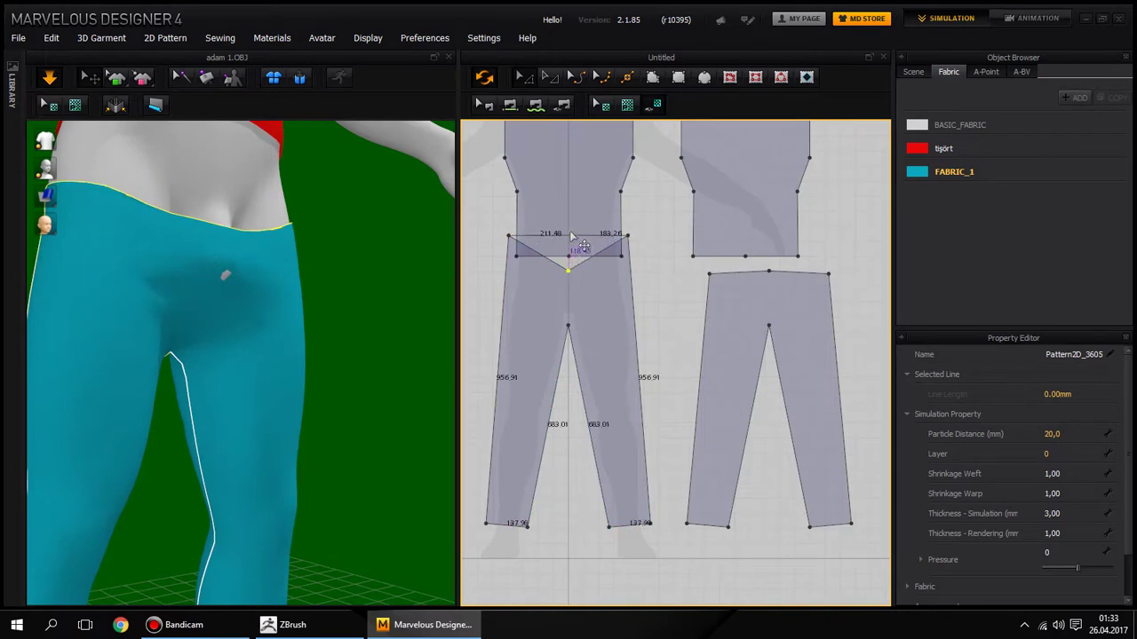
Step: Deselect the left pattern, orbit the avatar and select the right pants pattern
left_click(659, 284)
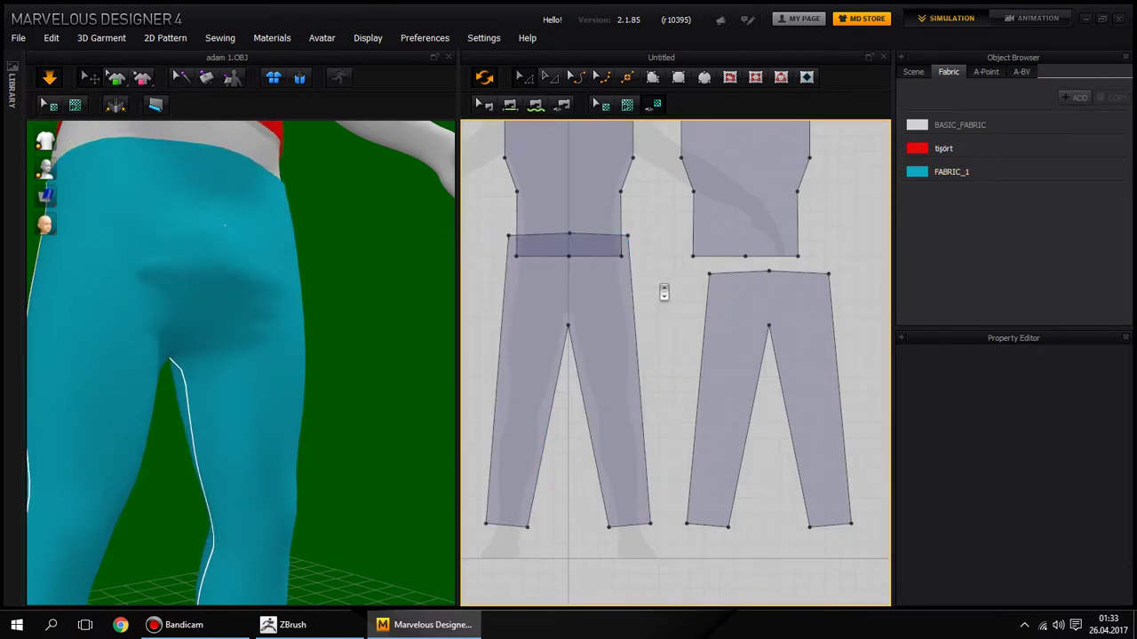
scroll(659, 283, "down", 3)
scroll(356, 322, "down", 2)
scroll(355, 373, "down", 2)
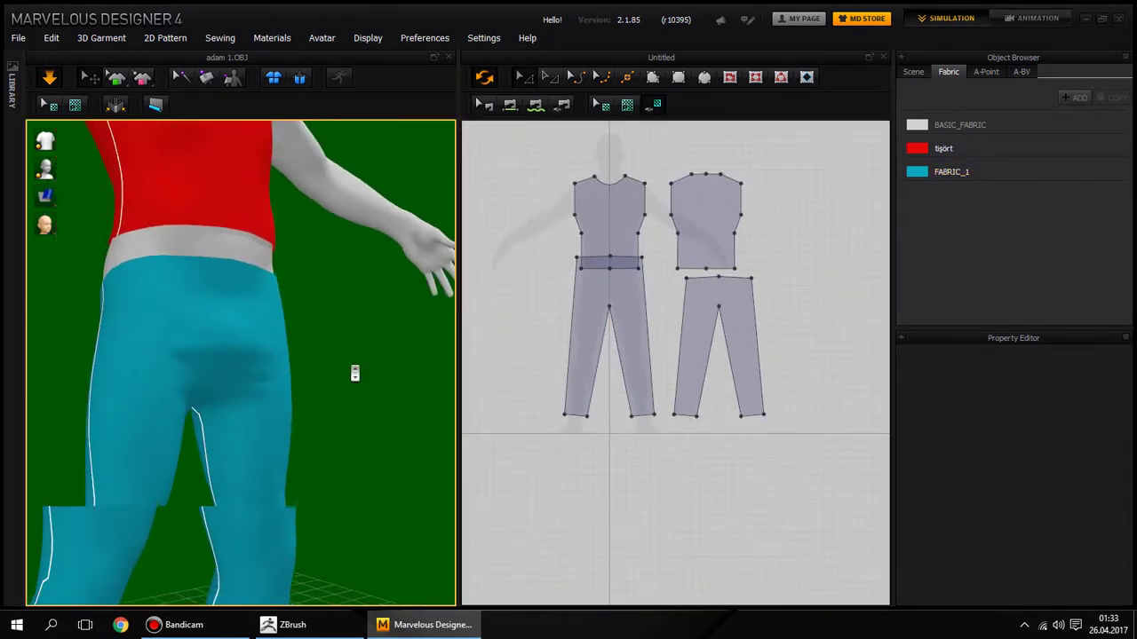
scroll(356, 373, "down", 1)
mouse_move(355, 373)
right_mouse_down()
mouse_move(298, 347)
mouse_move(30, 358)
right_mouse_up()
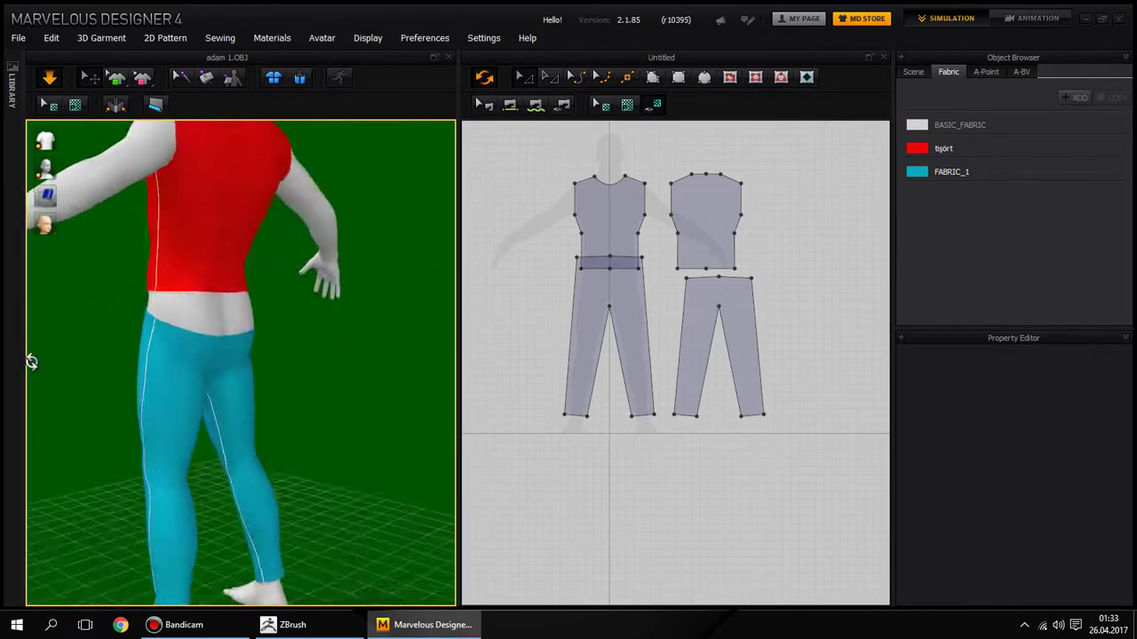
left_click(695, 311)
Step: Raise the right pants pattern's top corners and middle waist point to flatten its top edge
scroll(769, 300, "up", 5)
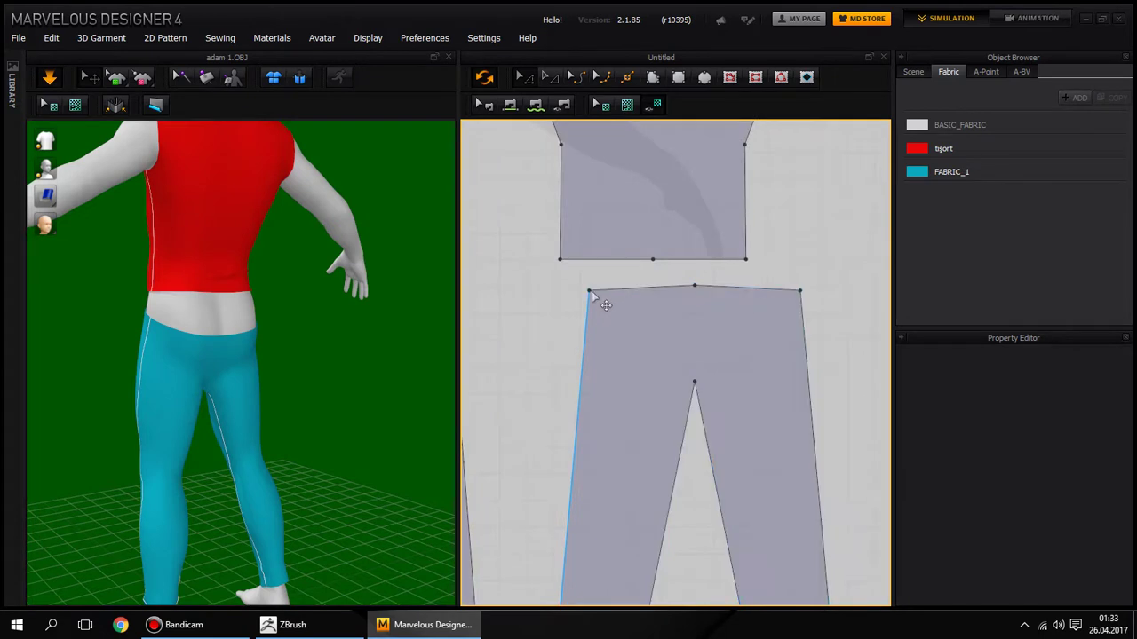
left_click(588, 294)
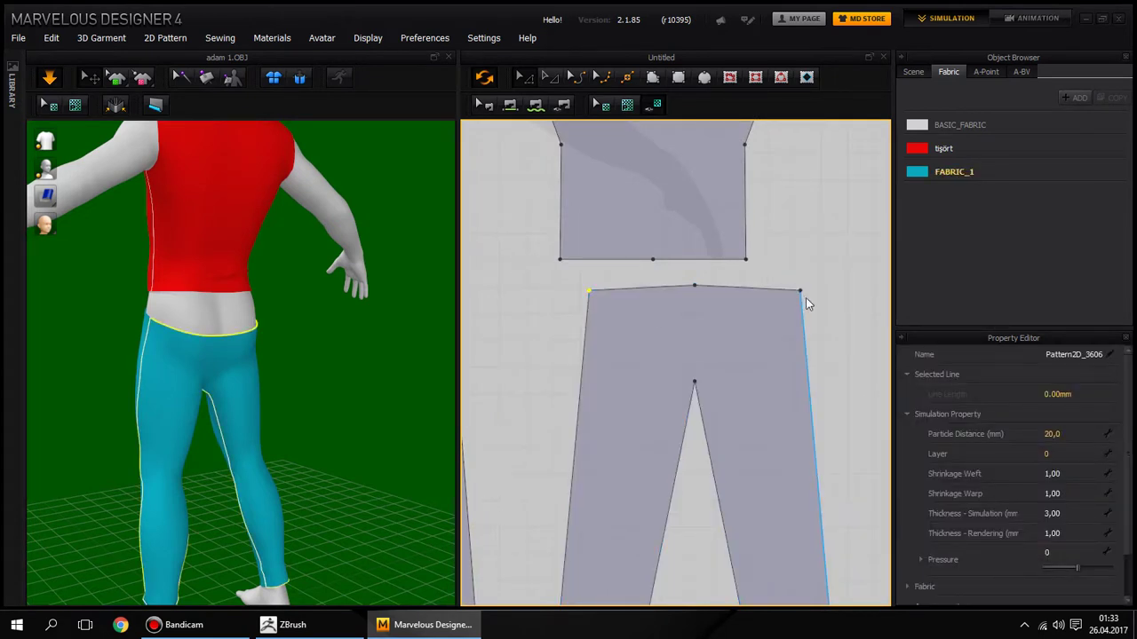
left_click_drag(799, 294, 805, 234)
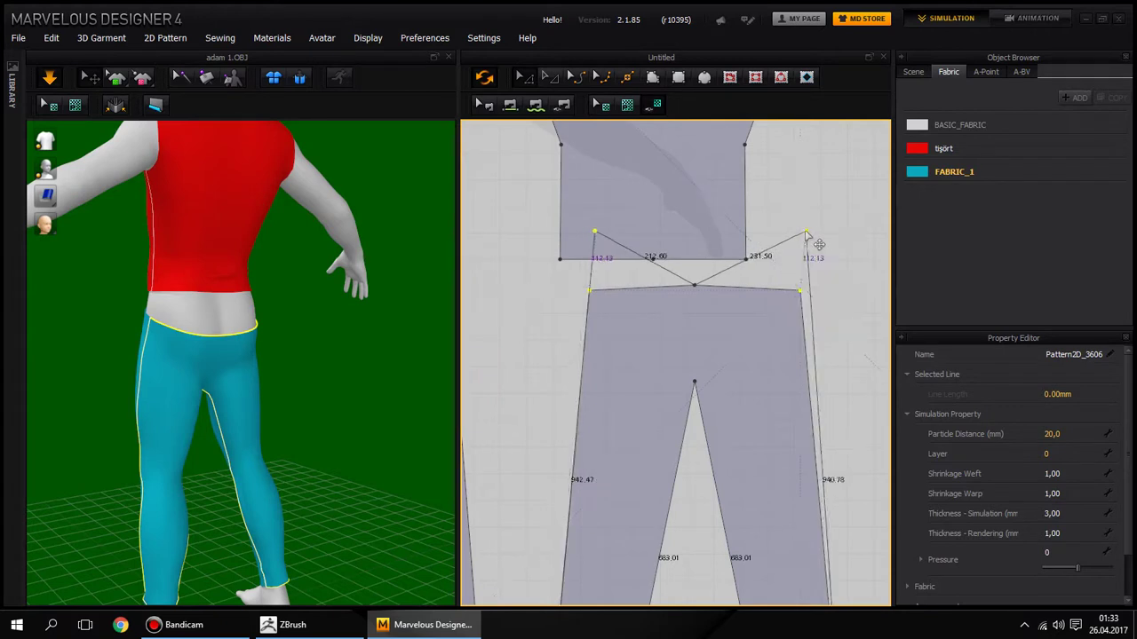
left_click(802, 223)
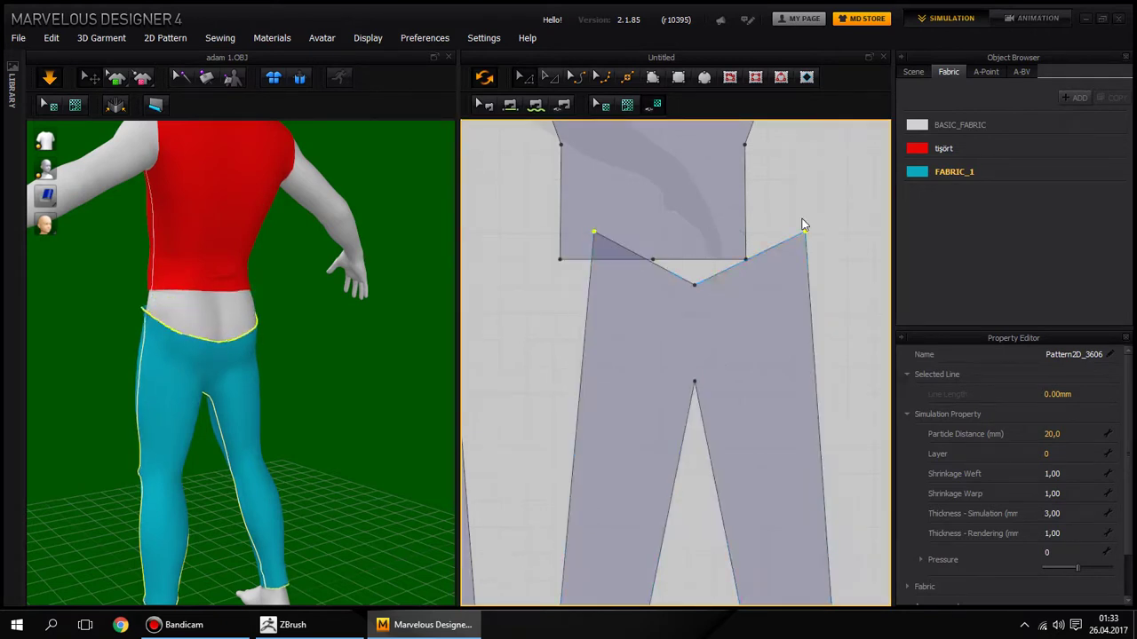
left_click_drag(696, 281, 697, 232)
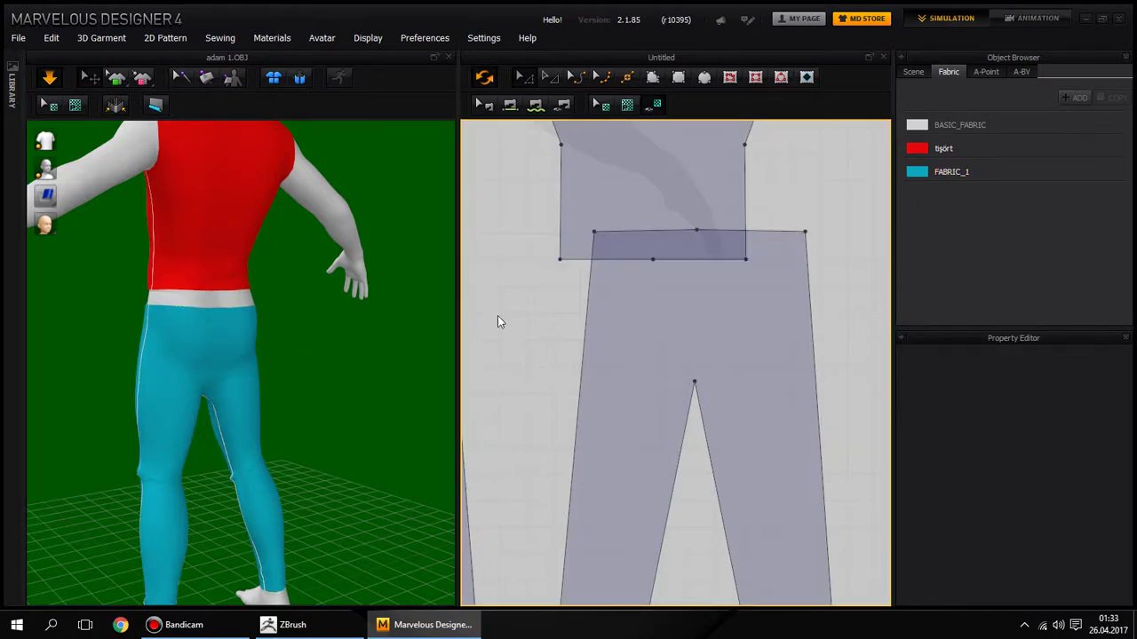
Step: Deselect the pattern, check the pants from the side, and reselect the right piece
left_click(711, 264)
scroll(710, 336, "down", 3)
left_click(305, 314)
mouse_move(305, 315)
right_mouse_down()
mouse_move(321, 299)
mouse_move(255, 322)
right_mouse_up()
left_click(229, 294)
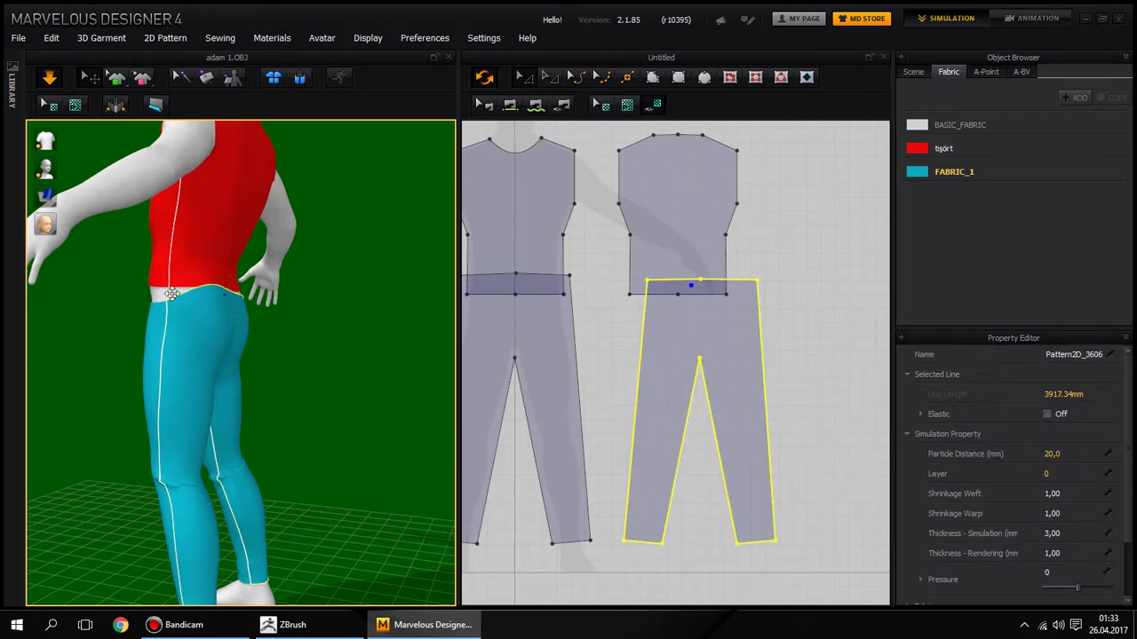
Step: Apply the R_Cotton_Cloth preset to FABRIC_1
right_click_drag(294, 314, 231, 310)
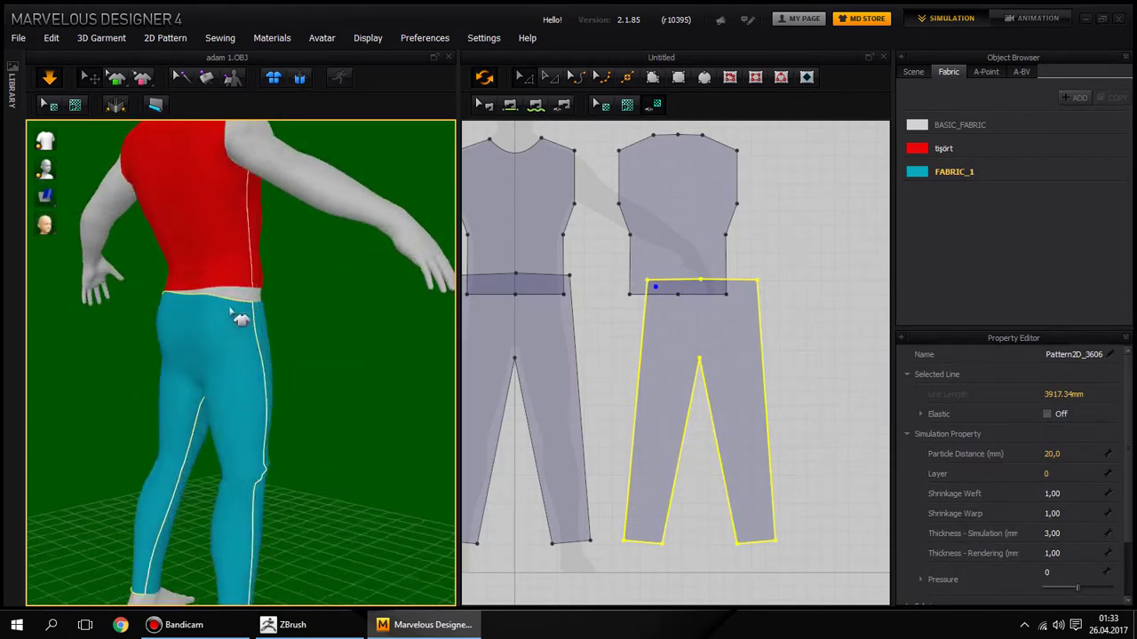
right_click_drag(293, 330, 206, 333)
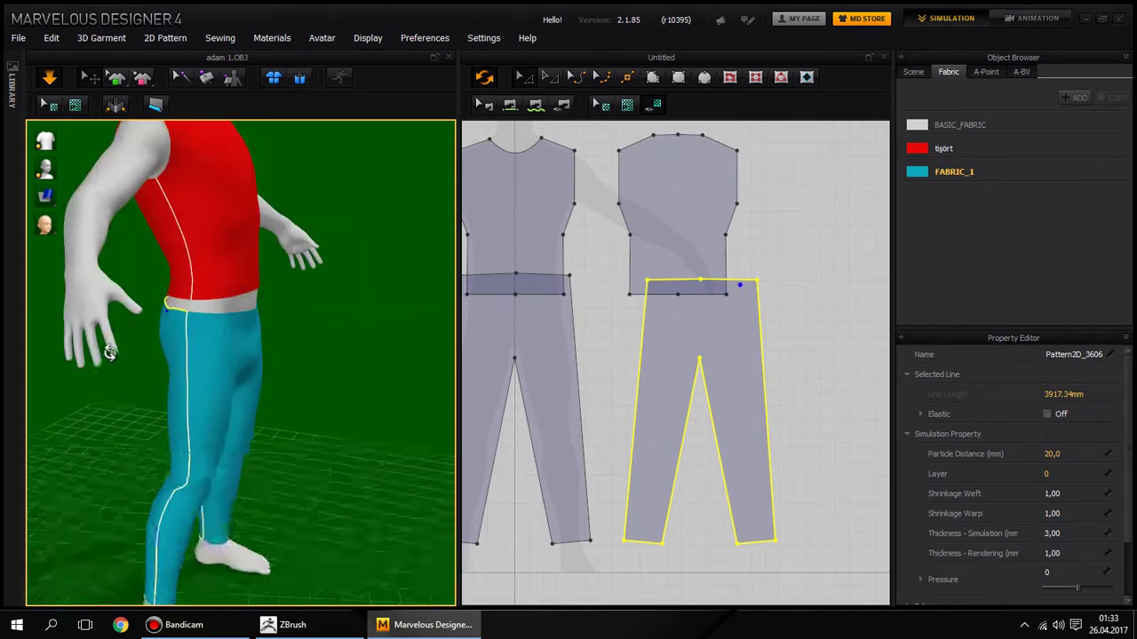
left_click(206, 331)
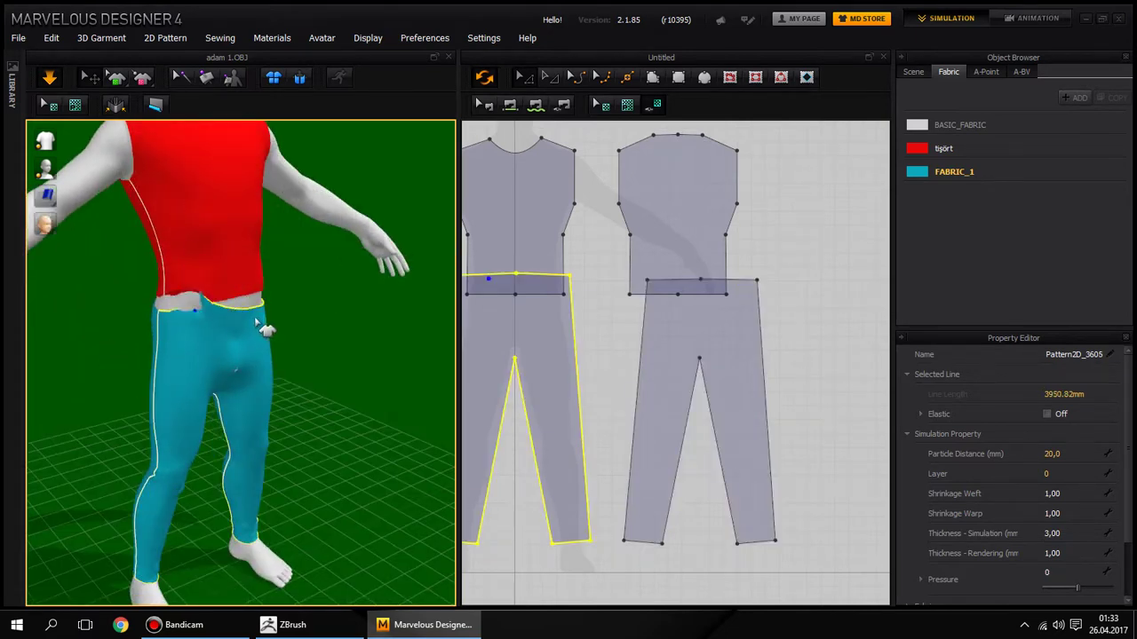
left_click(968, 172)
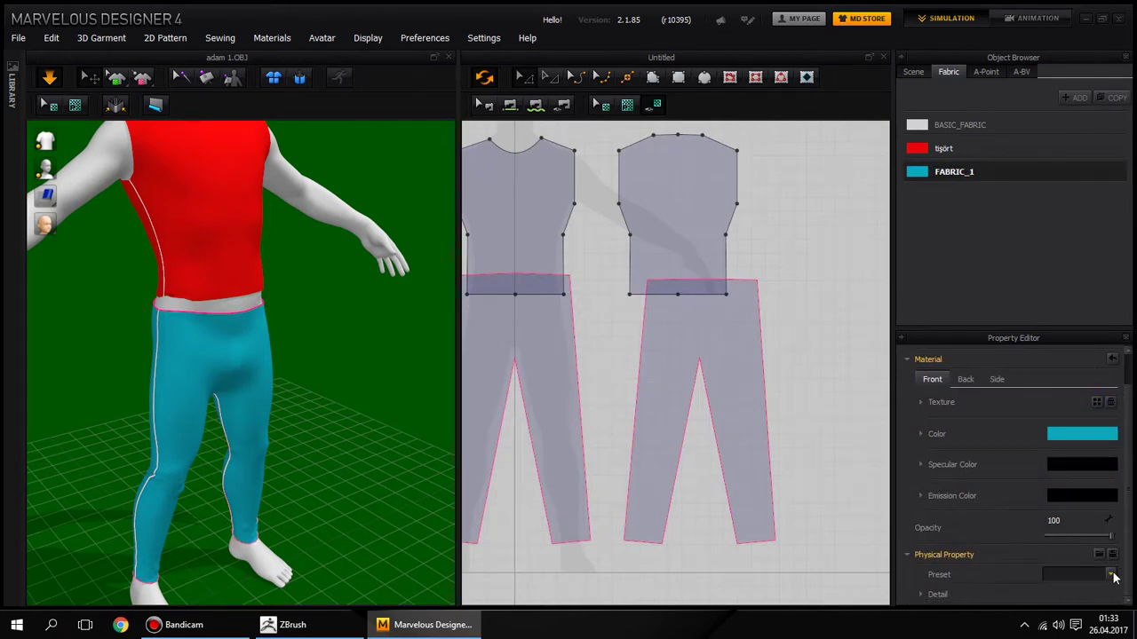
left_click(1114, 577)
left_click(1055, 476)
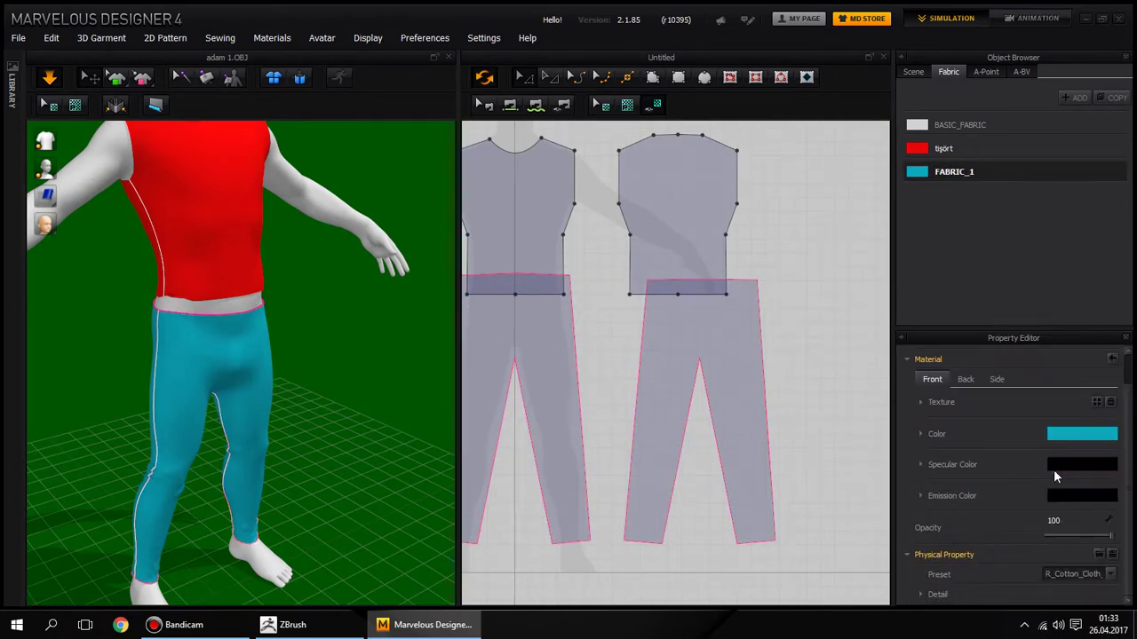
Step: Tug the right pants piece's waistband so it settles flat
mouse_move(257, 340)
right_mouse_down()
mouse_move(406, 317)
mouse_move(249, 329)
right_mouse_up()
left_click(224, 282)
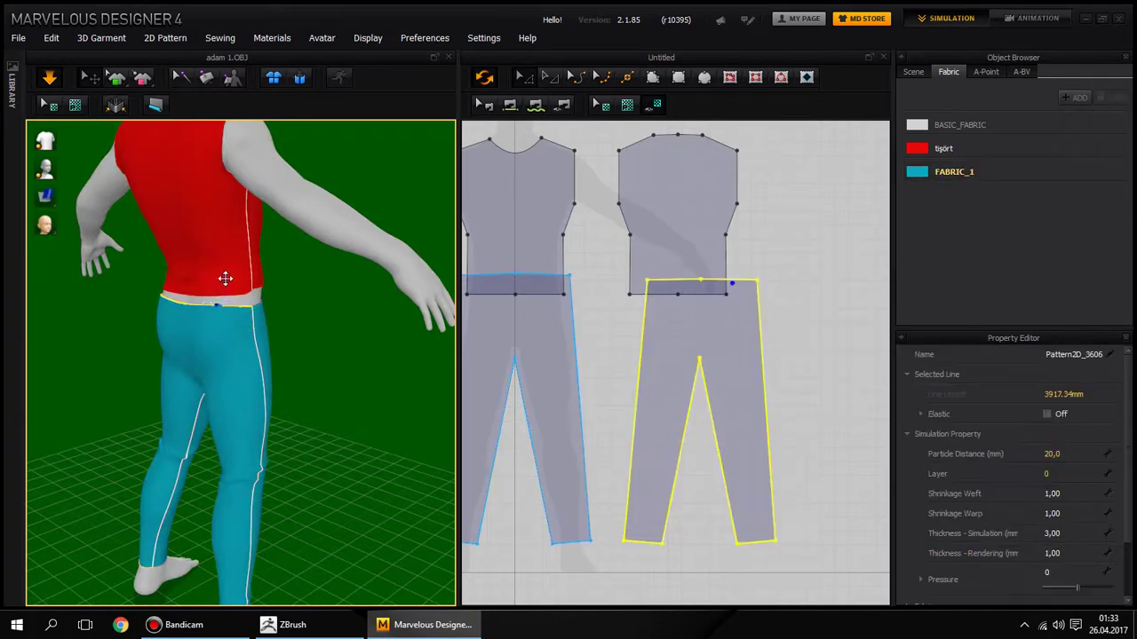
left_click_drag(233, 277, 178, 317)
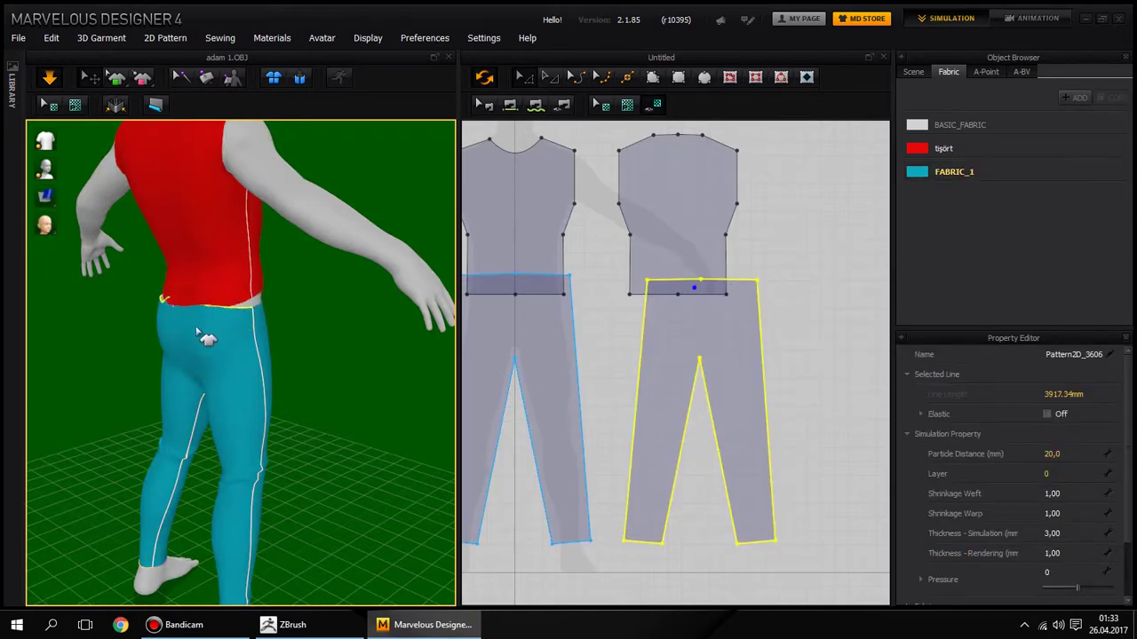
mouse_move(186, 341)
right_mouse_down()
mouse_move(424, 335)
mouse_move(305, 350)
mouse_move(363, 470)
right_mouse_up()
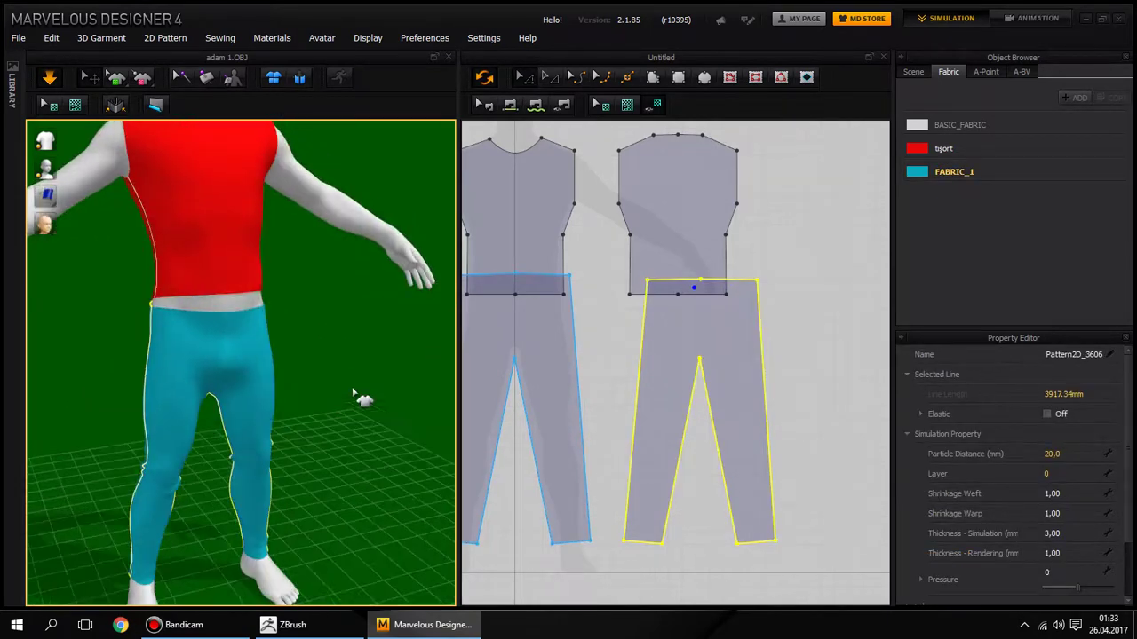
scroll(347, 406, "down", 2)
scroll(346, 406, "down", 2)
right_click_drag(205, 498, 250, 427)
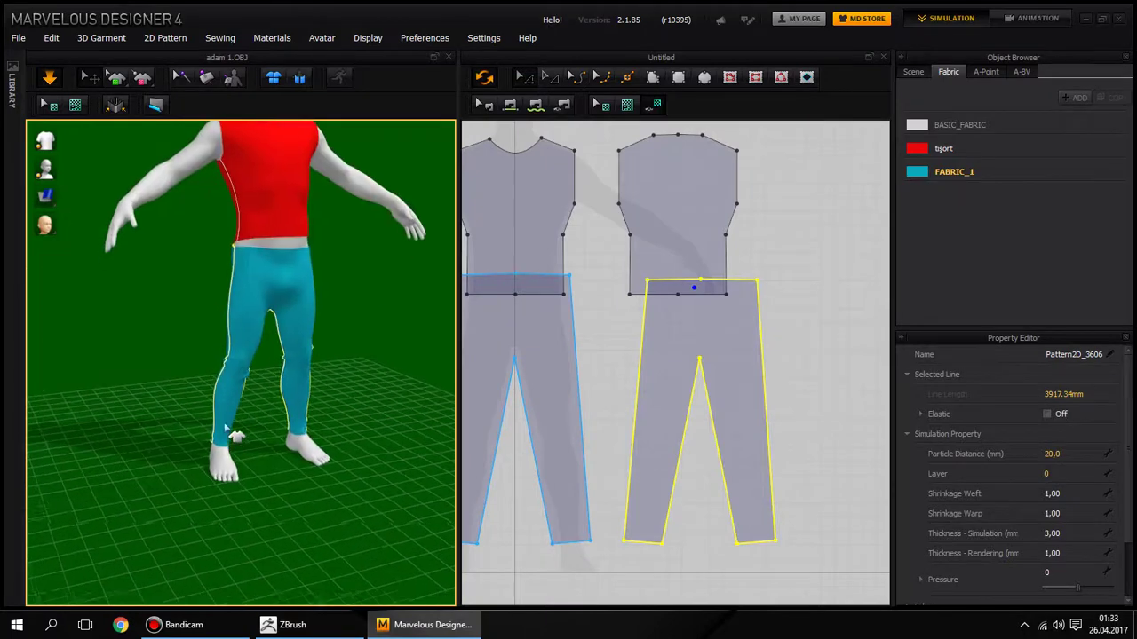
scroll(249, 441, "up", 3)
Step: Inspect the legs from the rear side, then clear the pants selection and reframe the avatar
left_click(234, 476)
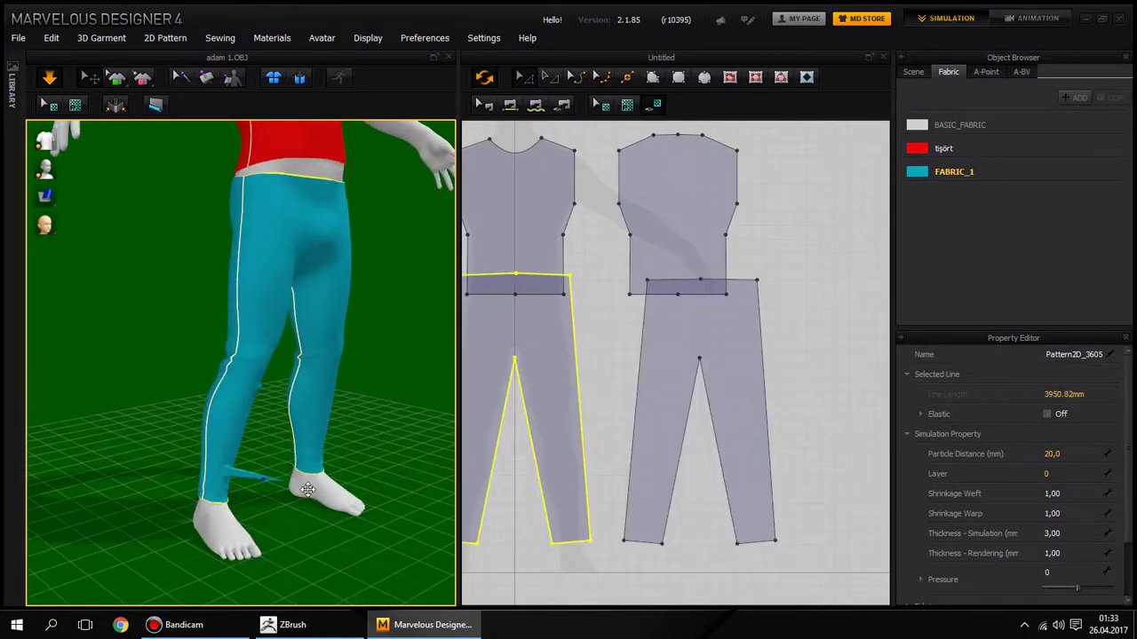
mouse_move(276, 436)
right_mouse_down()
mouse_move(89, 424)
mouse_move(304, 474)
right_mouse_up()
scroll(304, 474, "down", 2)
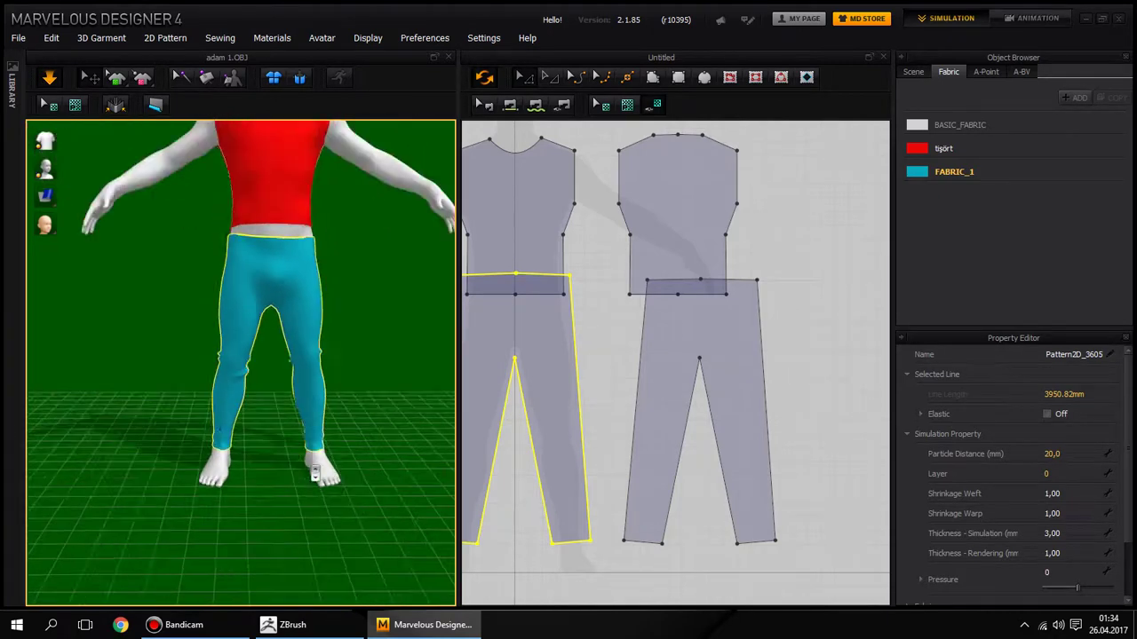
scroll(329, 367, "down", 2)
scroll(301, 422, "down", 1)
scroll(302, 420, "up", 2)
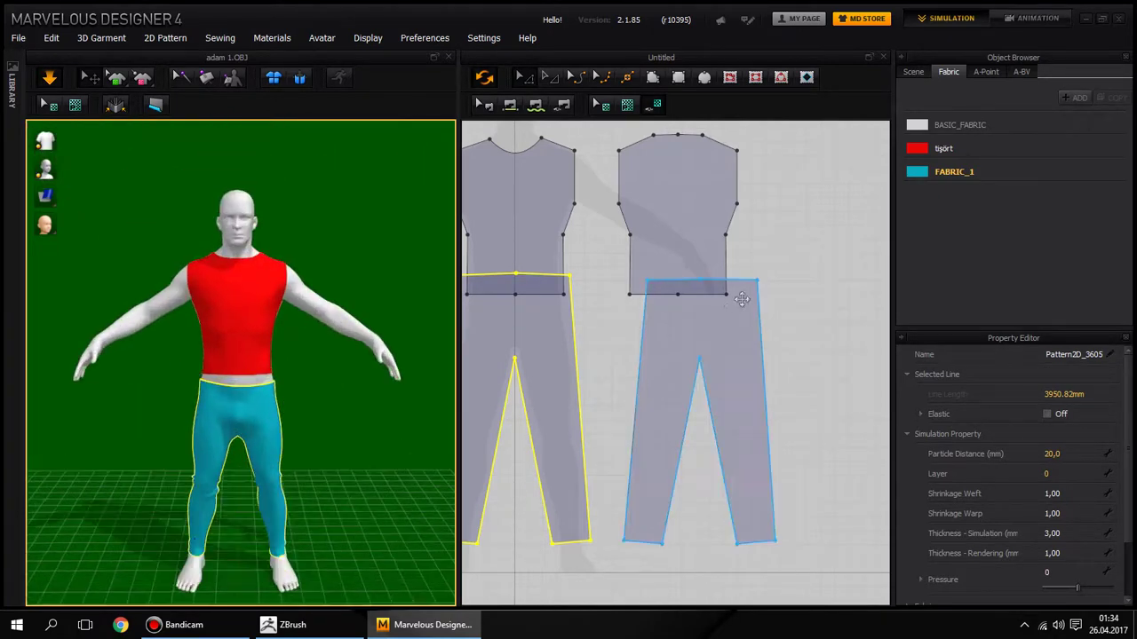
right_click_drag(617, 337, 724, 328)
left_click(671, 305)
scroll(672, 305, "up", 2)
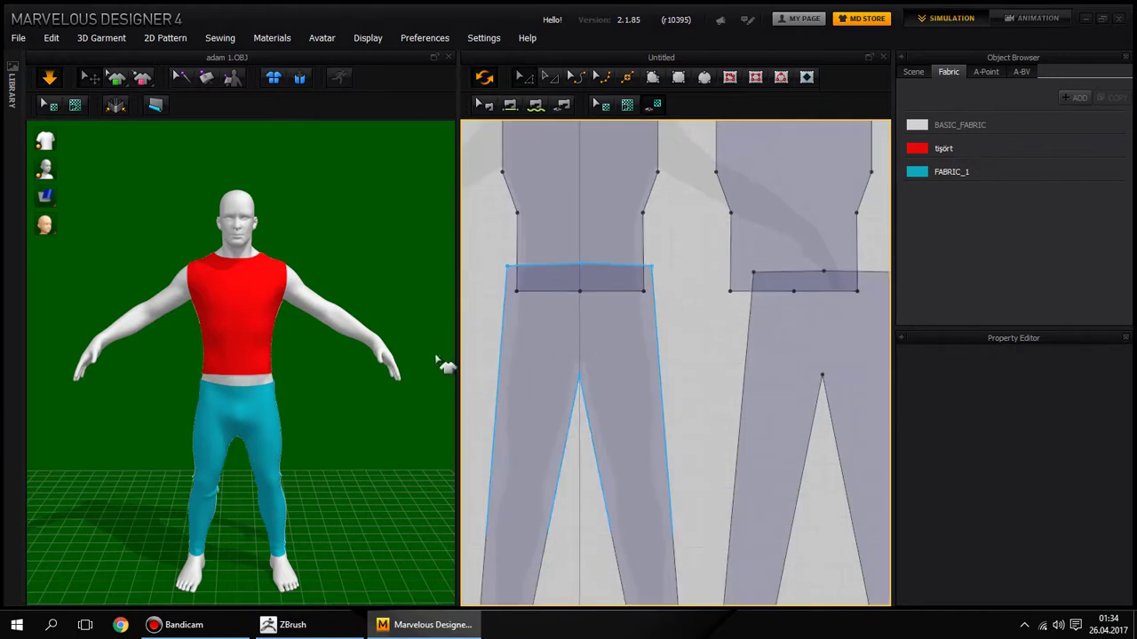
middle_click_drag(355, 288, 298, 307)
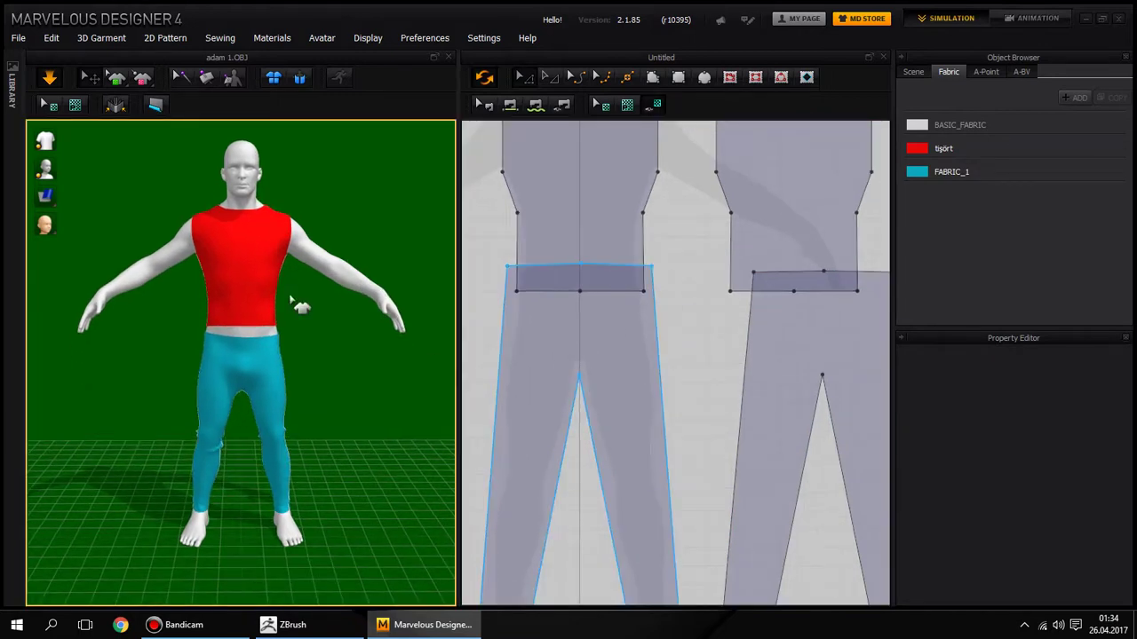
Step: Export the garments as OBJ 'for zbrush' into the marvelos to zbrush folder
left_click(20, 39)
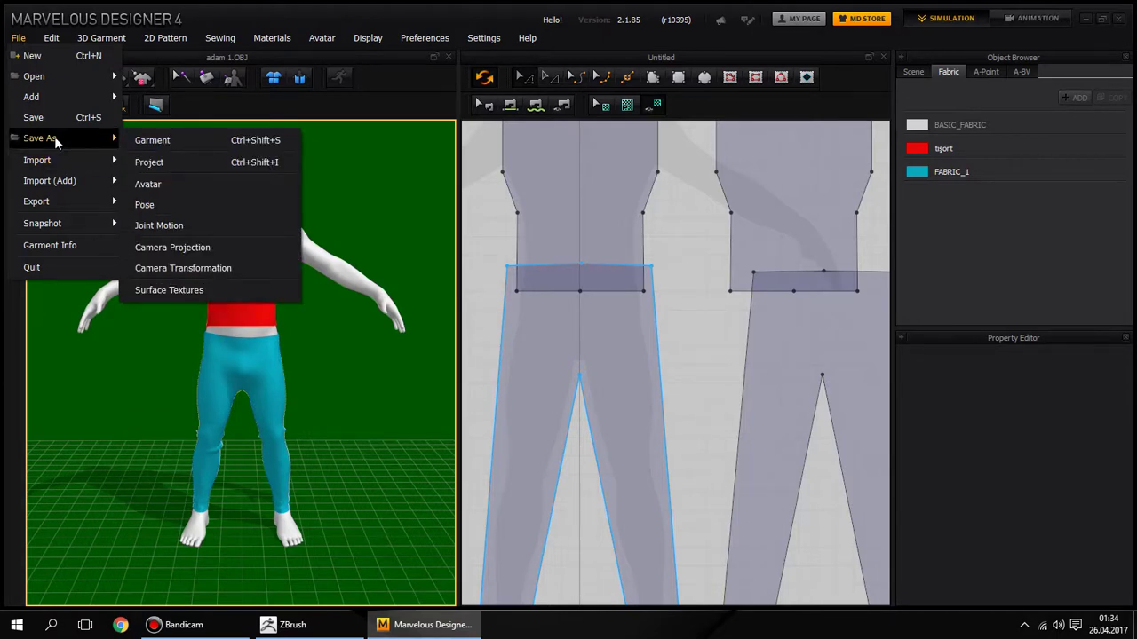
mouse_move(36, 201)
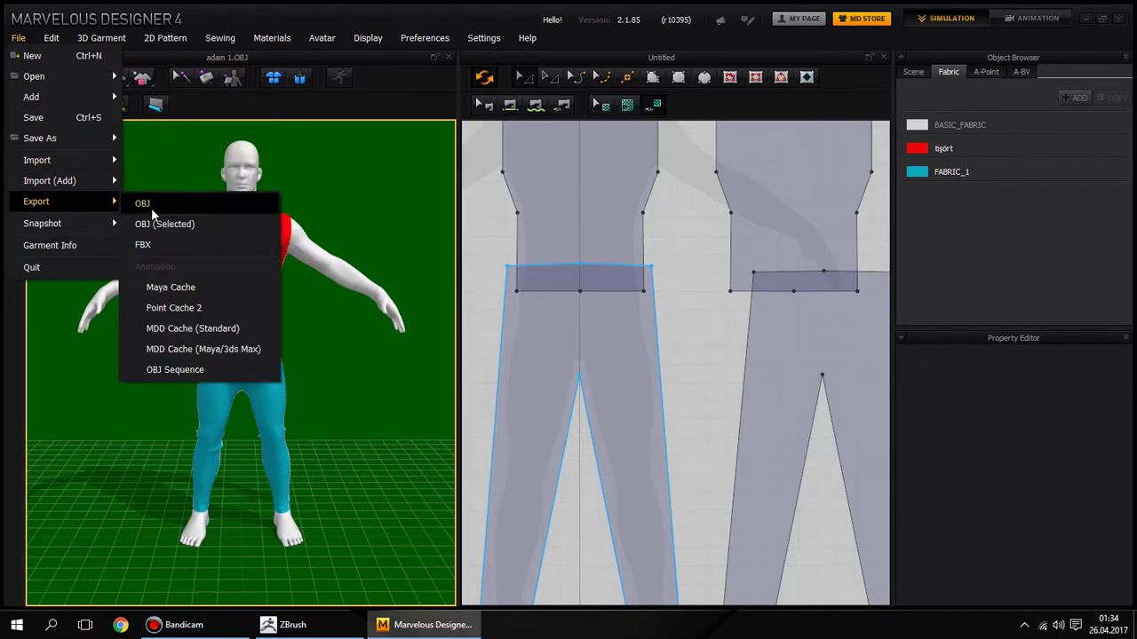
left_click(151, 204)
type("for zbrush")
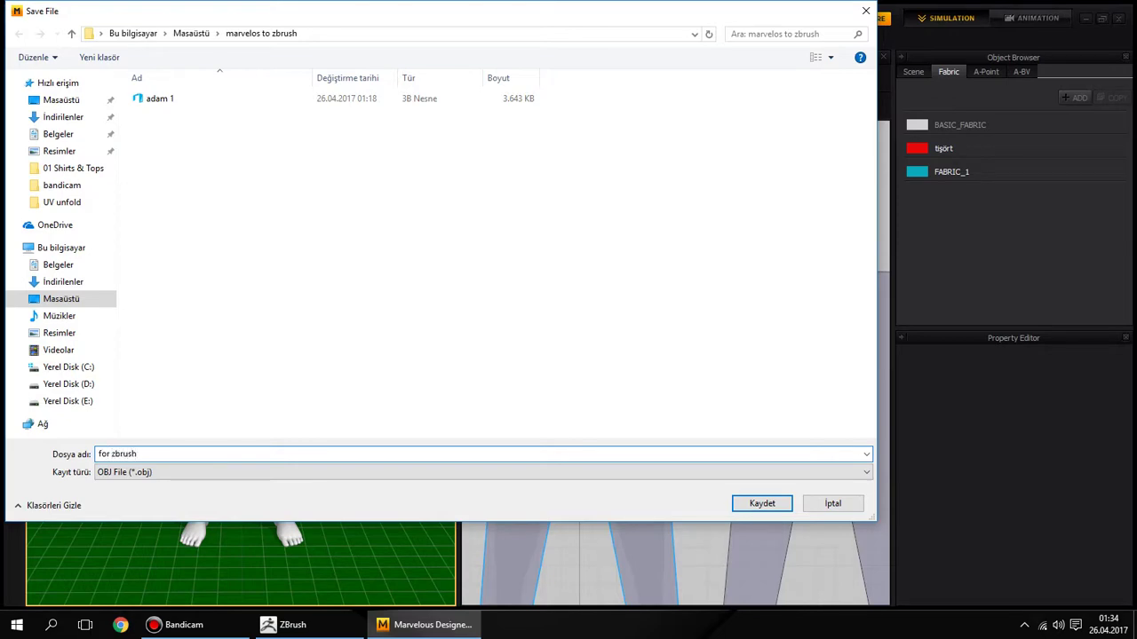
Step: Save the garments as the 'for zbrush' OBJ at cm (DAZ Studio) scale, then bring ZBrush forward
left_click(782, 503)
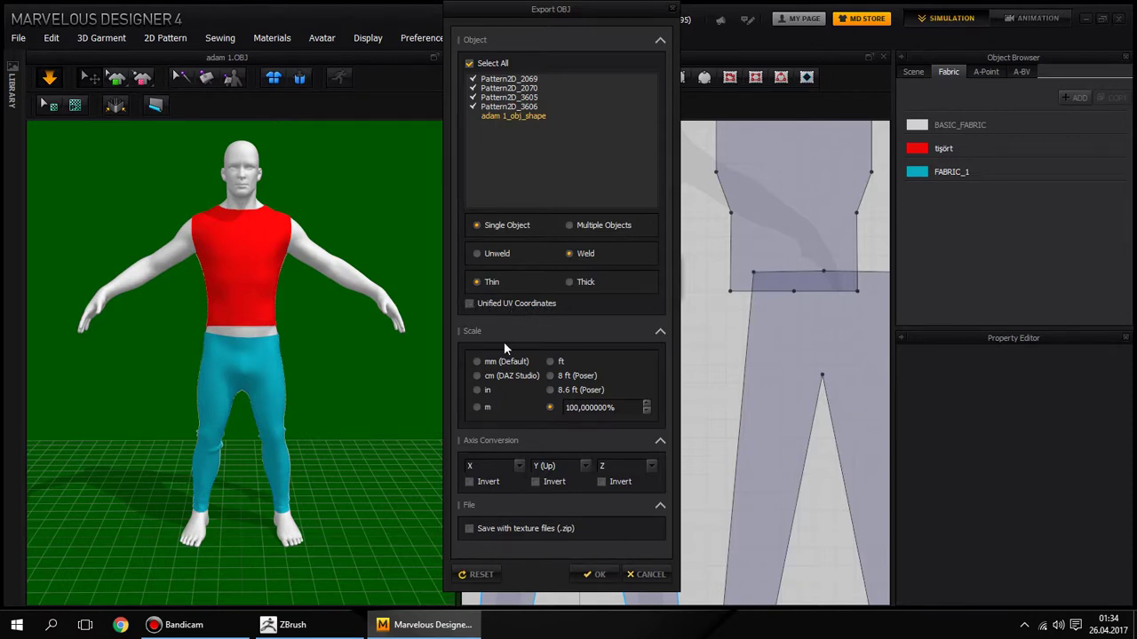
left_click(477, 376)
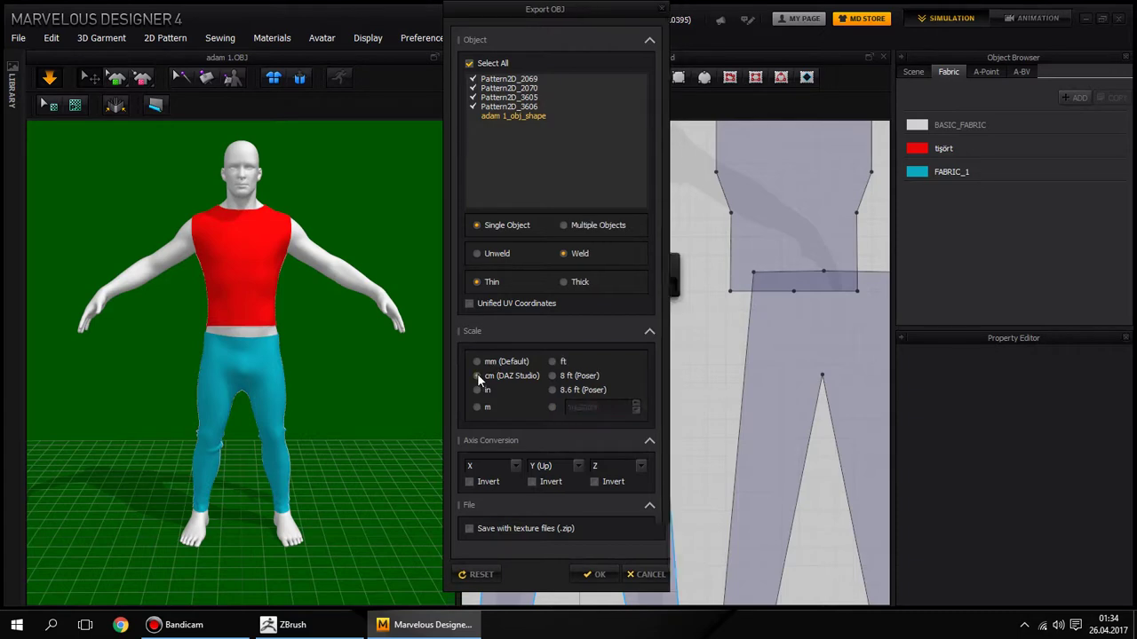
left_click(589, 574)
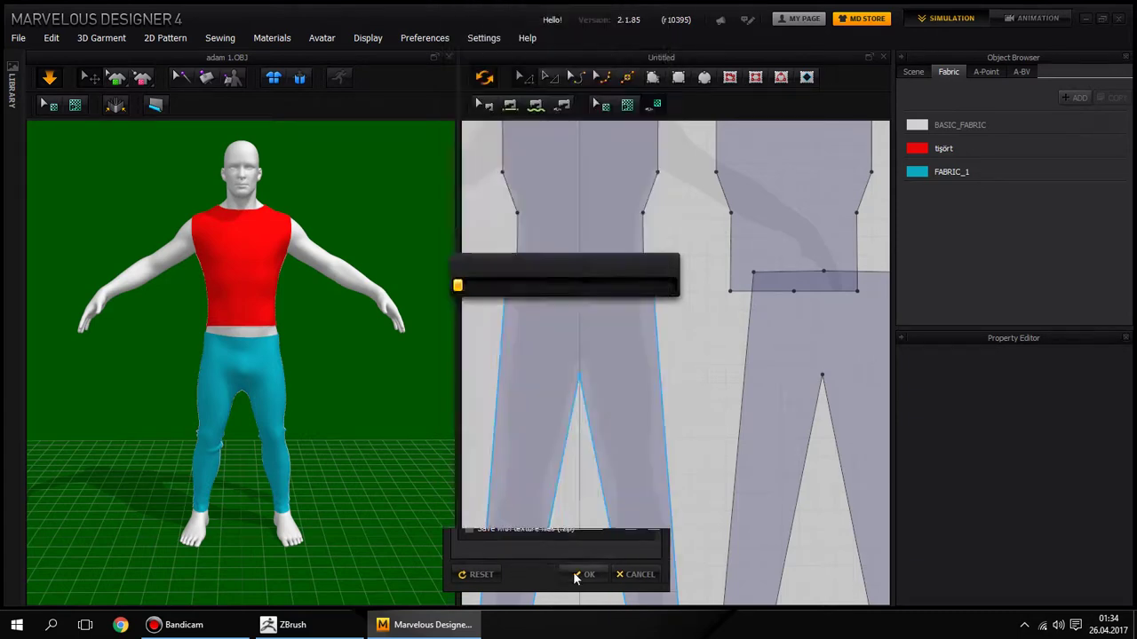
left_click(333, 624)
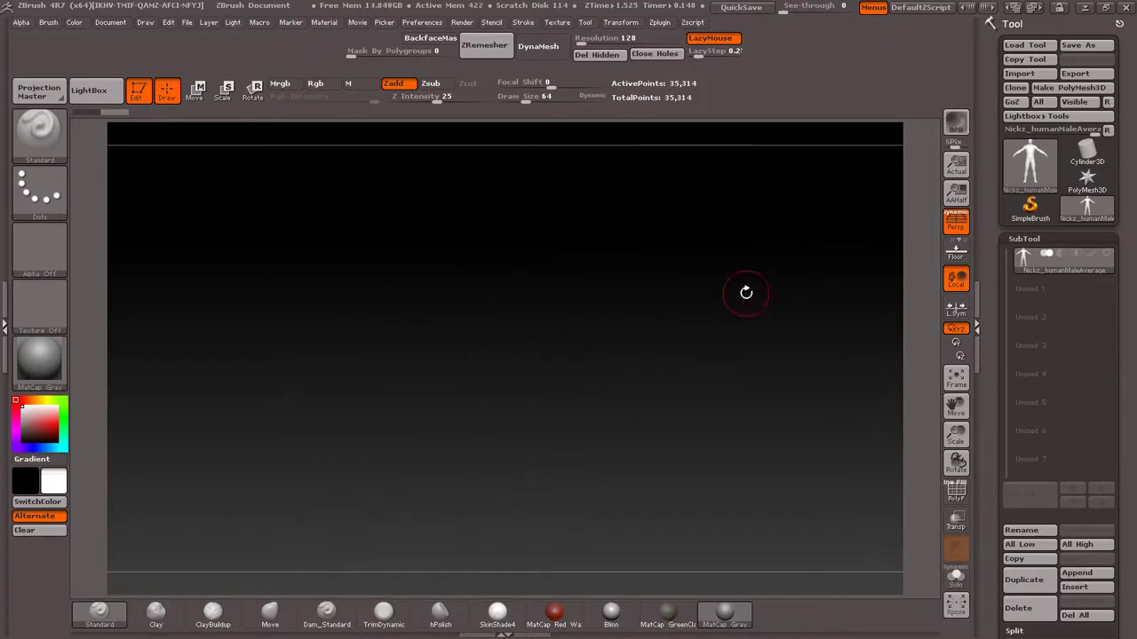
Step: Append a Sphere3D subtool below the human body model
mouse_move(746, 292)
left_mouse_down()
mouse_move(690, 293)
mouse_move(761, 297)
left_mouse_up()
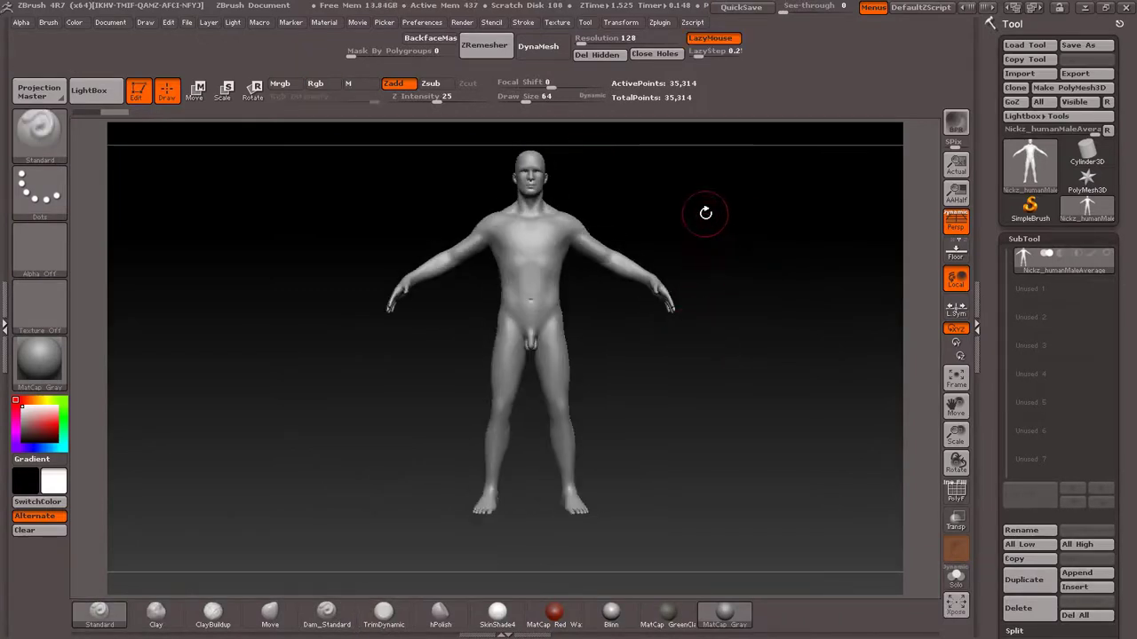
left_click_drag(704, 210, 677, 261, "alt")
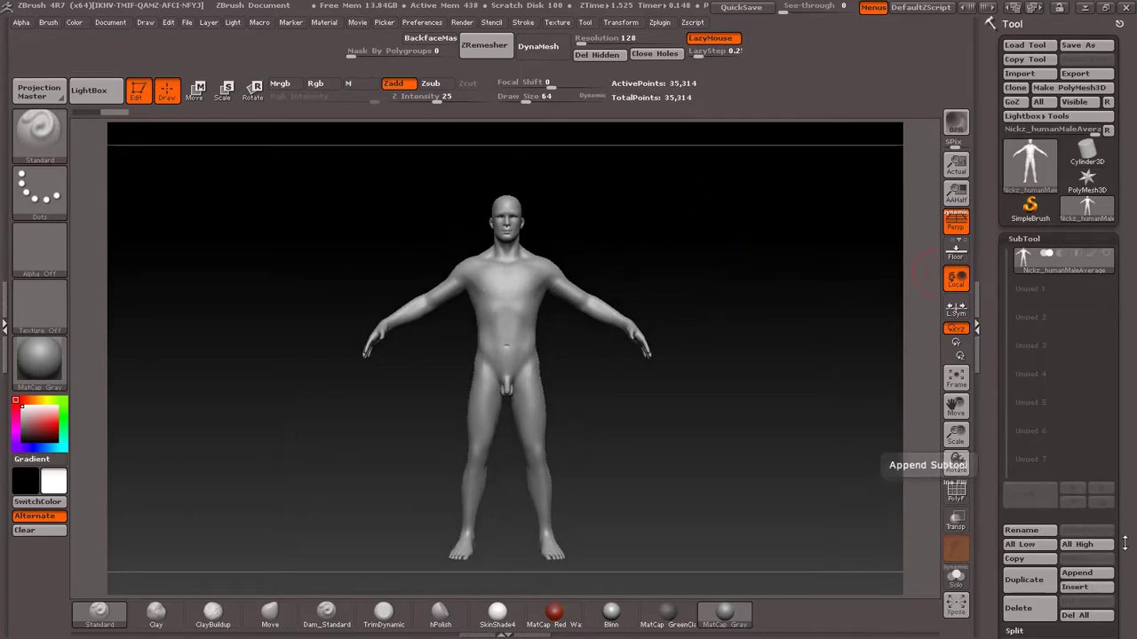
scroll(1088, 568, "down", 1)
left_click(1092, 556)
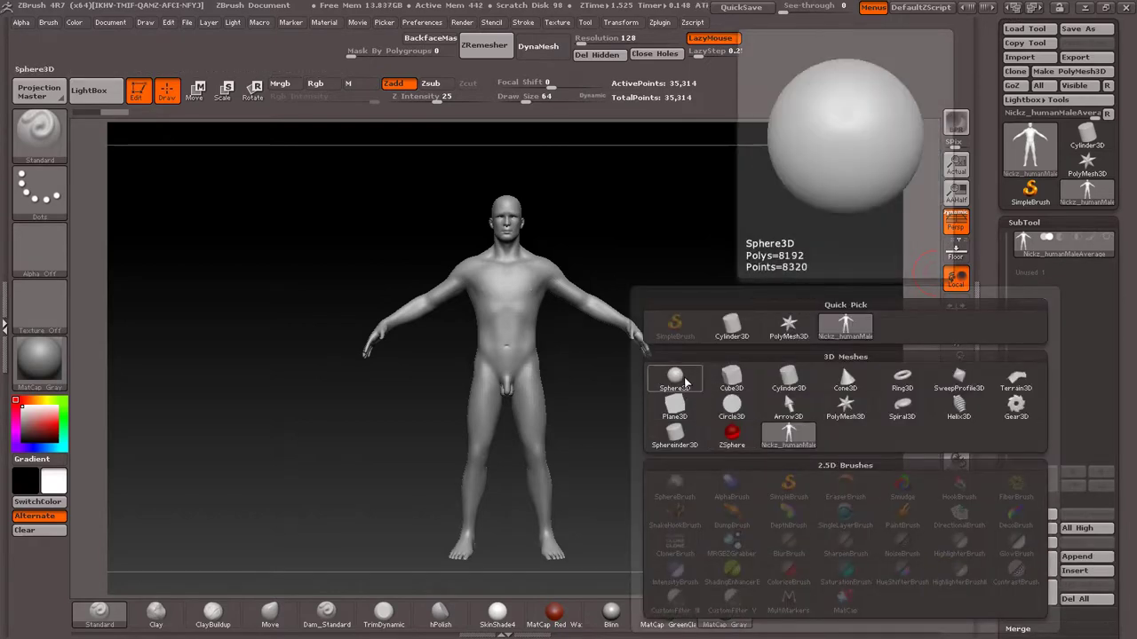
left_click(684, 381)
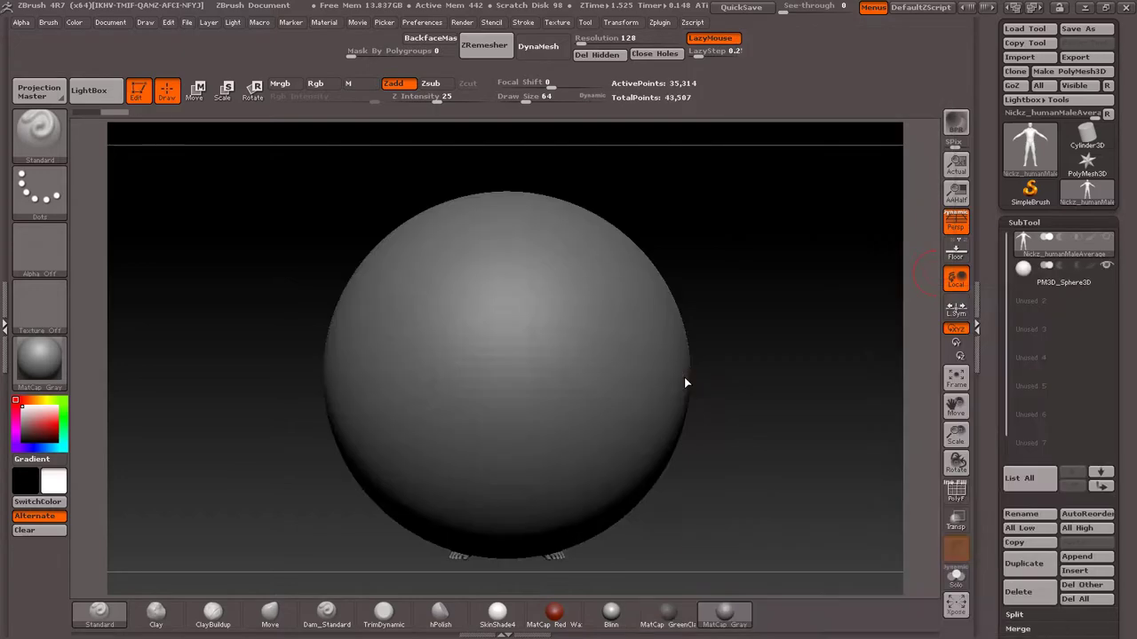
Step: Select the sphere subtool and import the 'for zbrush' OBJ into it
left_click(1023, 271)
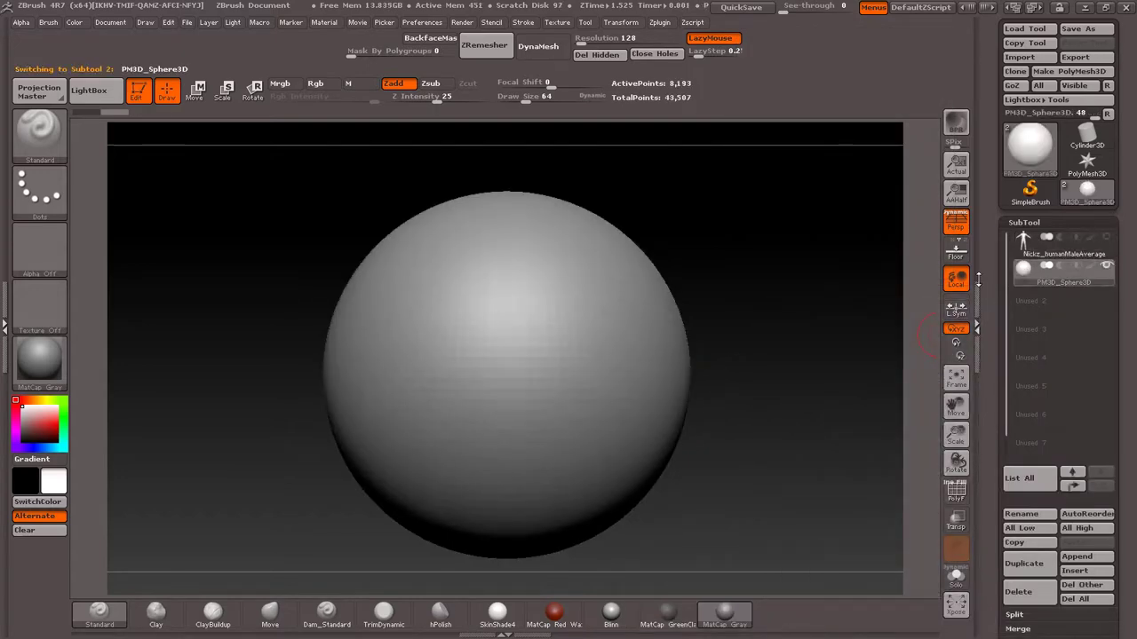
scroll(1044, 133, "up", 1)
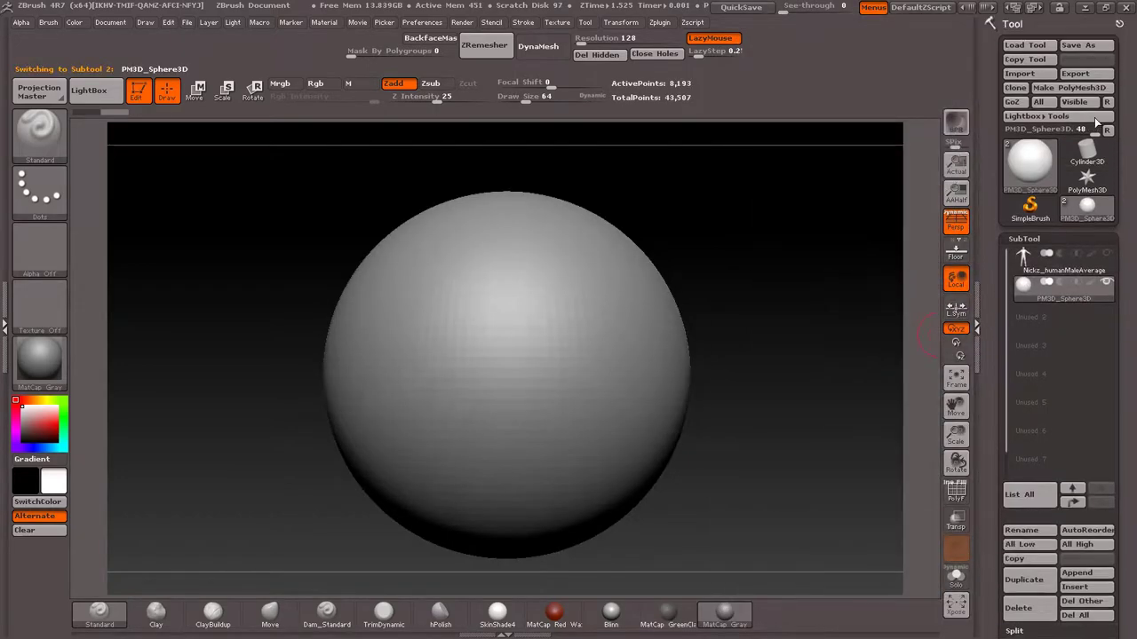
left_click(1038, 73)
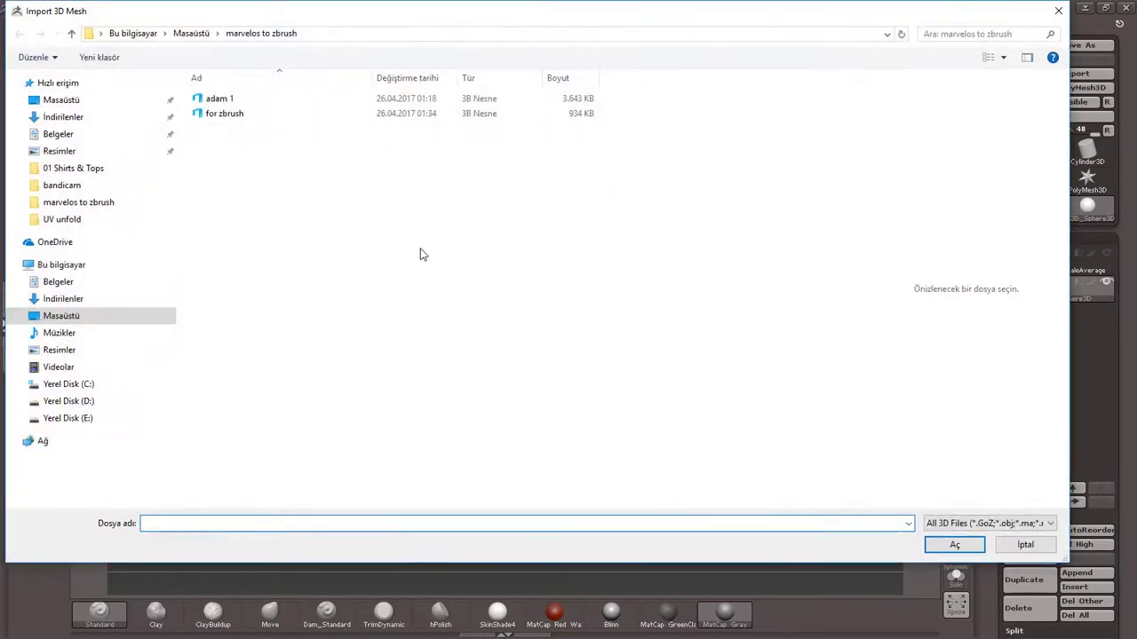
left_click(215, 117)
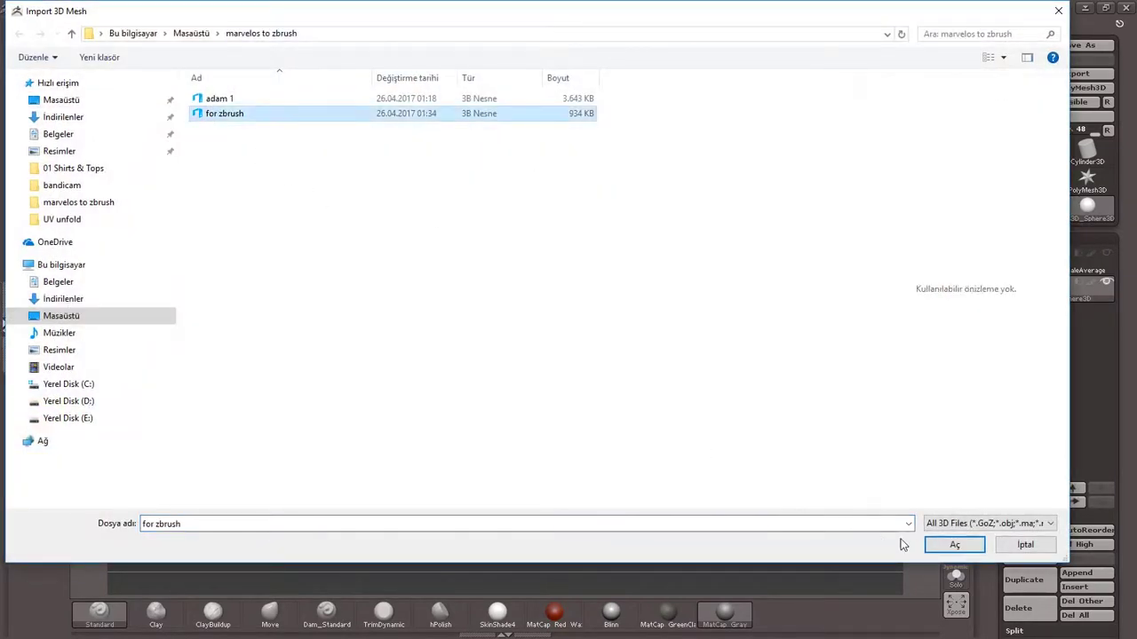
left_click(942, 544)
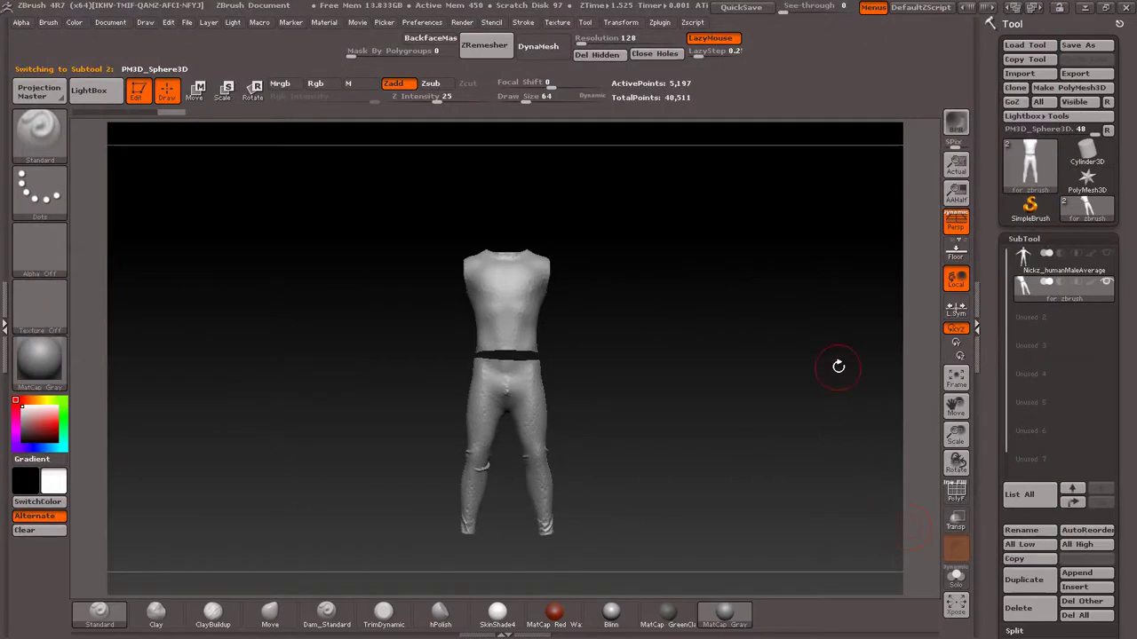
Step: Show the body subtool, set Draw Size to 19 and enable PolyF on the clothing
left_click(1106, 253)
mouse_move(694, 294)
left_mouse_down()
mouse_move(774, 275)
mouse_move(844, 281)
mouse_move(688, 332)
left_mouse_up()
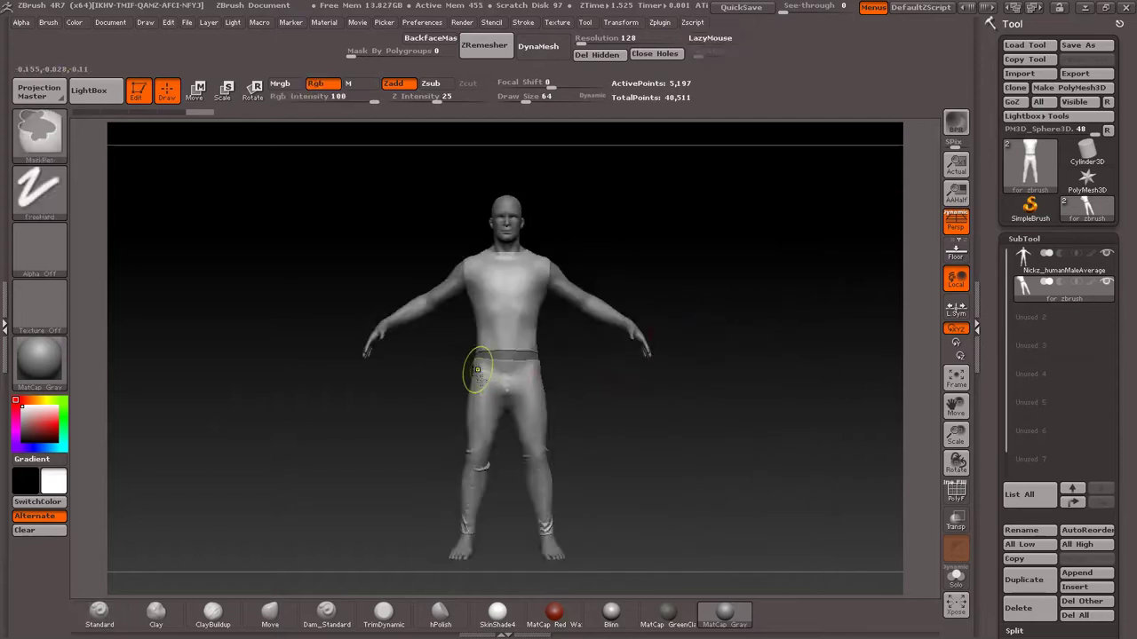
mouse_move(482, 368)
left_mouse_down("alt")
mouse_move(616, 423)
mouse_move(648, 357)
left_mouse_up("alt")
left_click_drag(560, 371, 591, 395, "alt")
key("s")
left_click(957, 489)
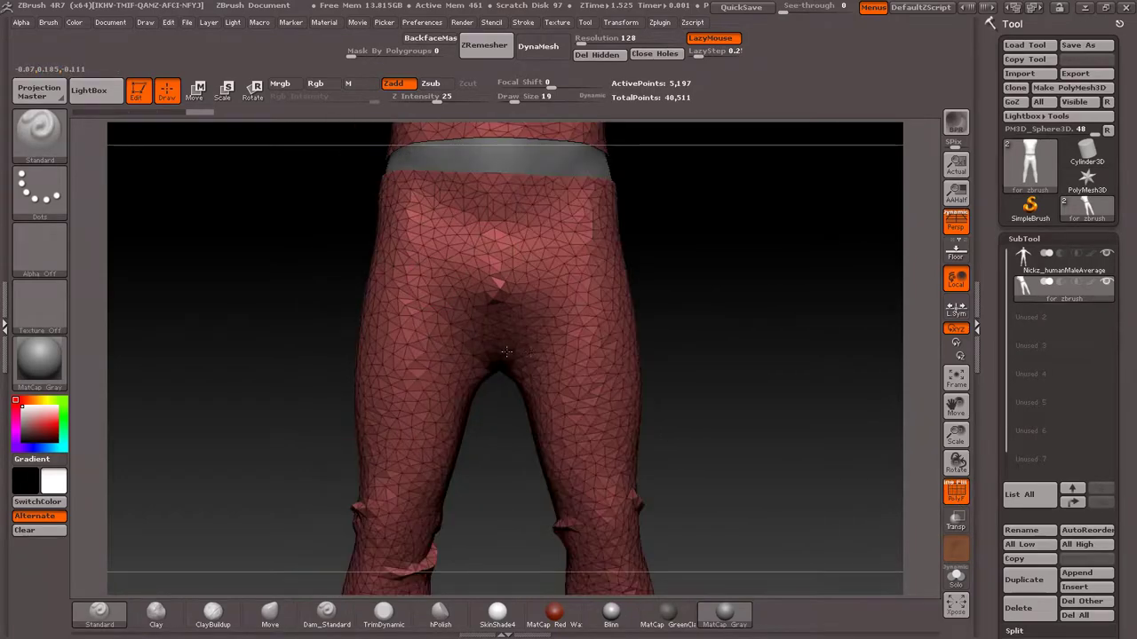
Step: ZRemesh the garment into an even quad grid of 5,618 points
left_click_drag(505, 353, 548, 387)
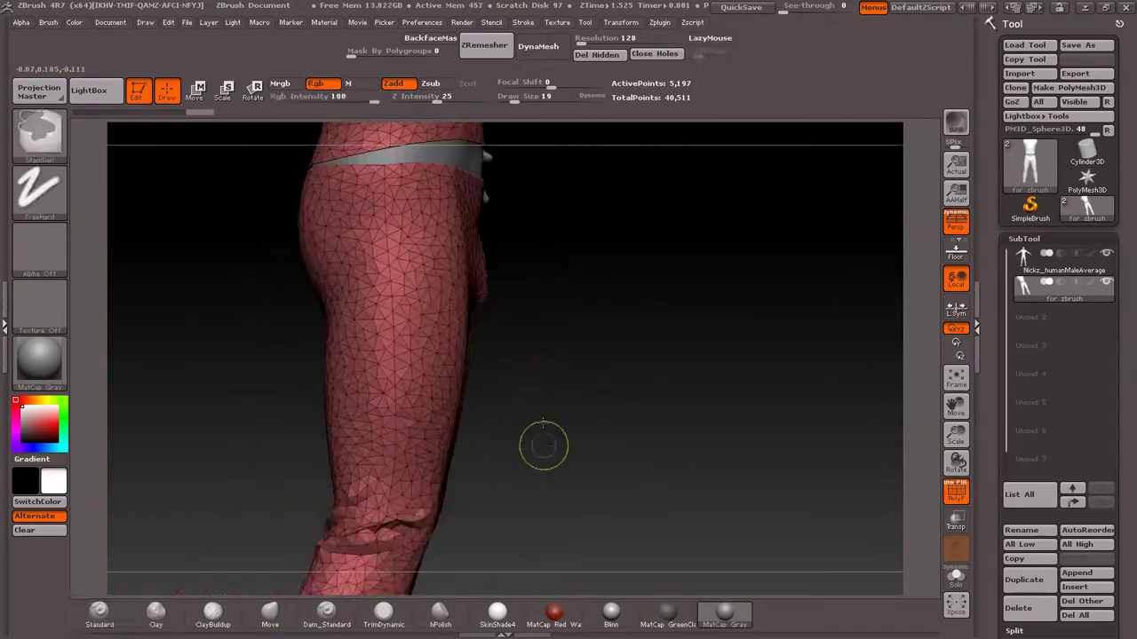
mouse_move(544, 444)
left_mouse_down()
mouse_move(512, 358)
mouse_move(478, 416)
left_mouse_up()
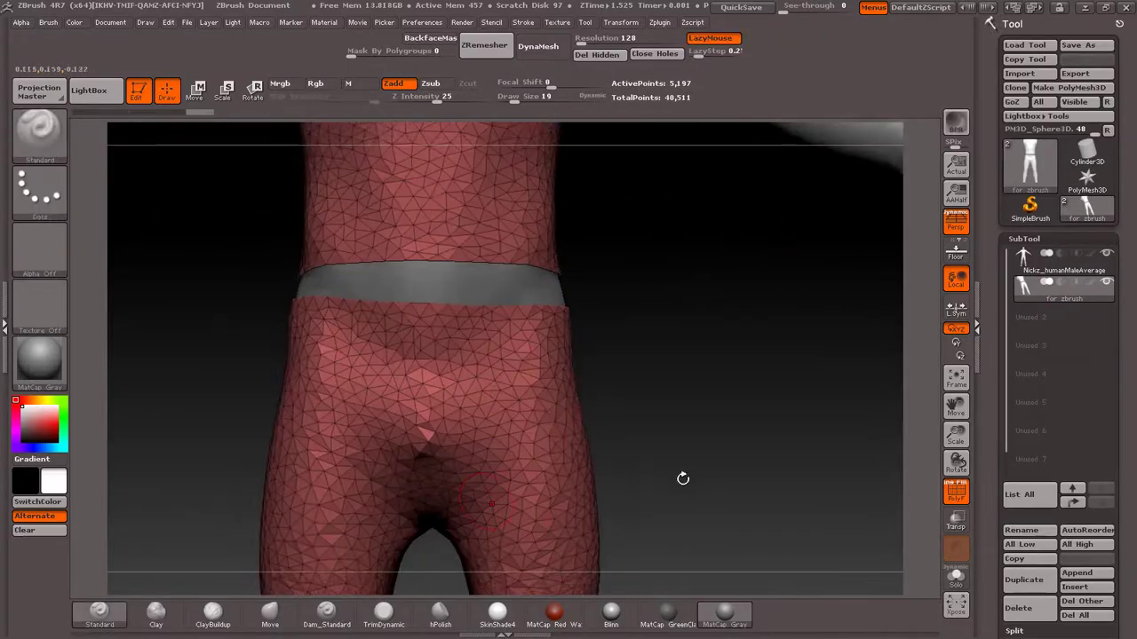
left_click_drag(683, 478, 753, 317, "alt")
left_click(484, 46)
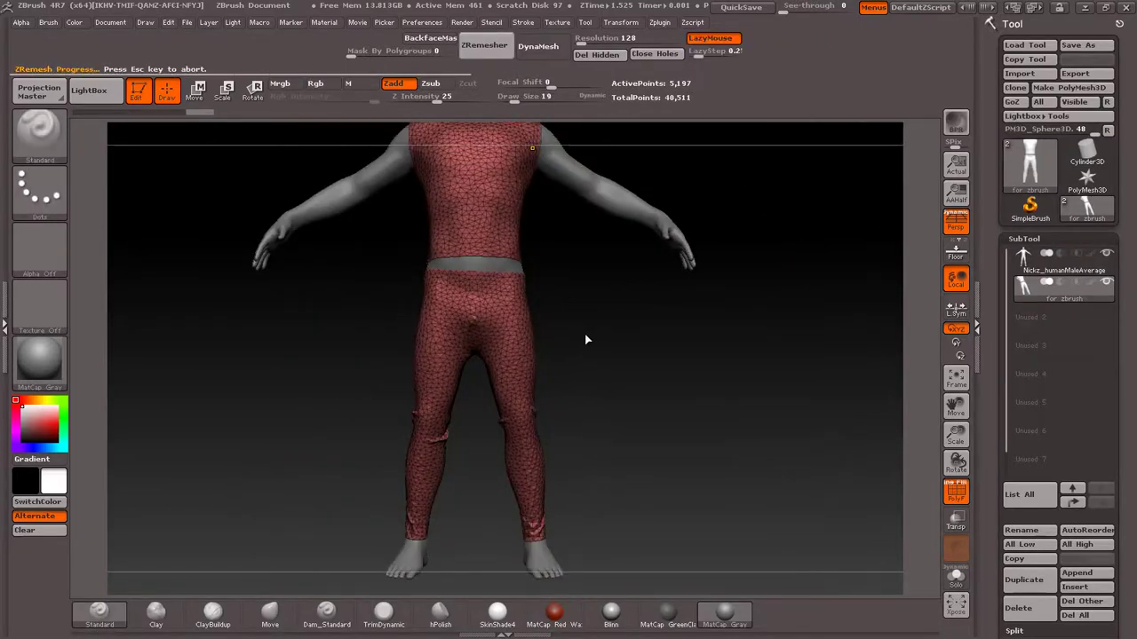
mouse_move(581, 333)
left_mouse_down()
mouse_move(615, 335)
mouse_move(611, 347)
mouse_move(589, 335)
left_mouse_up()
left_click_drag(598, 394, 590, 407, "alt")
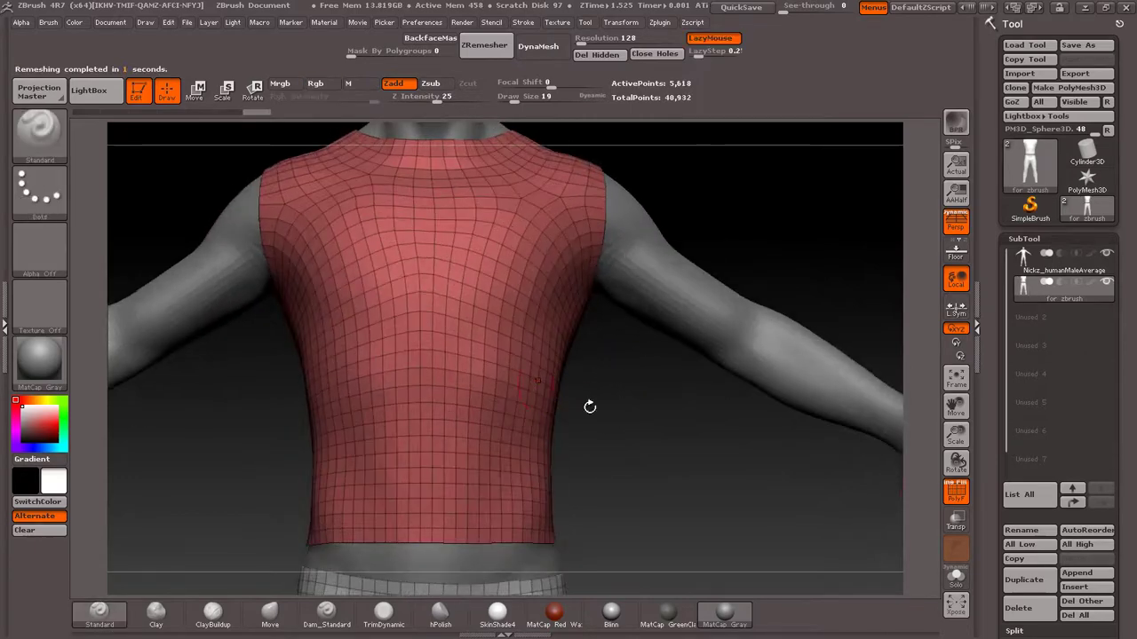
Step: Toggle the PolyF wireframe off and on, leaving it hidden
left_click(961, 489)
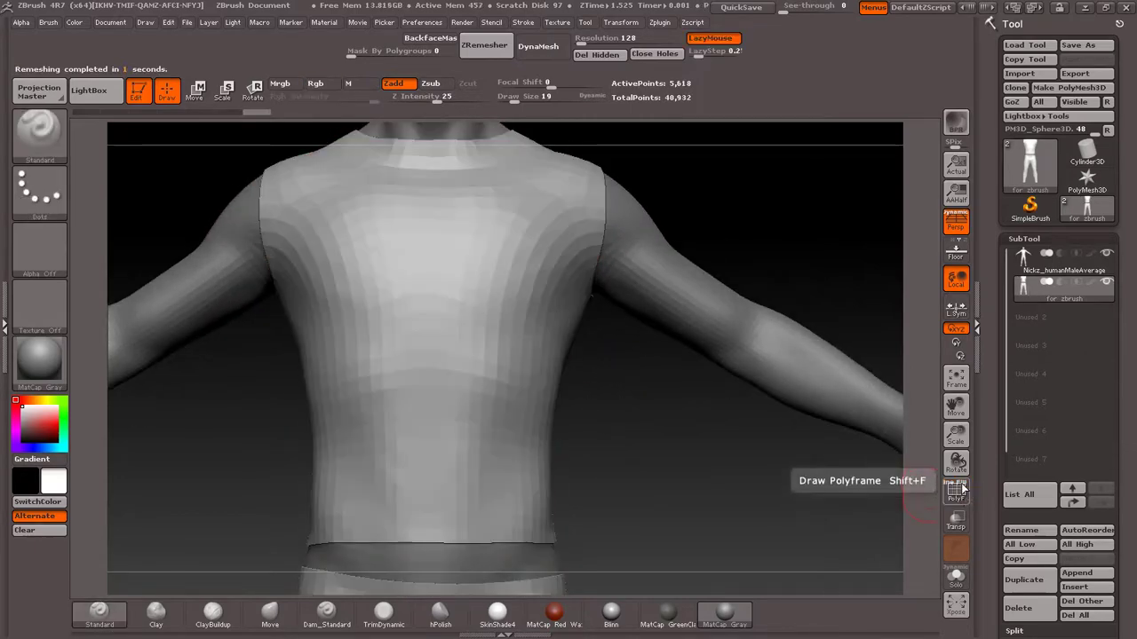
left_click(952, 500)
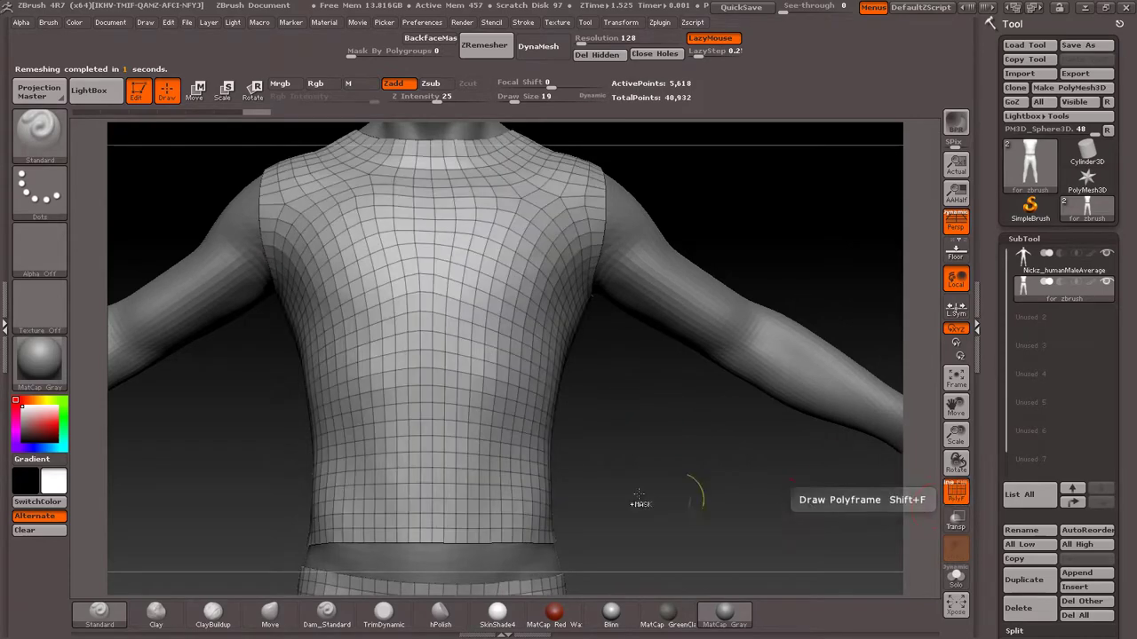
mouse_move(680, 483)
left_mouse_down()
mouse_move(620, 423)
mouse_move(653, 305)
left_mouse_up()
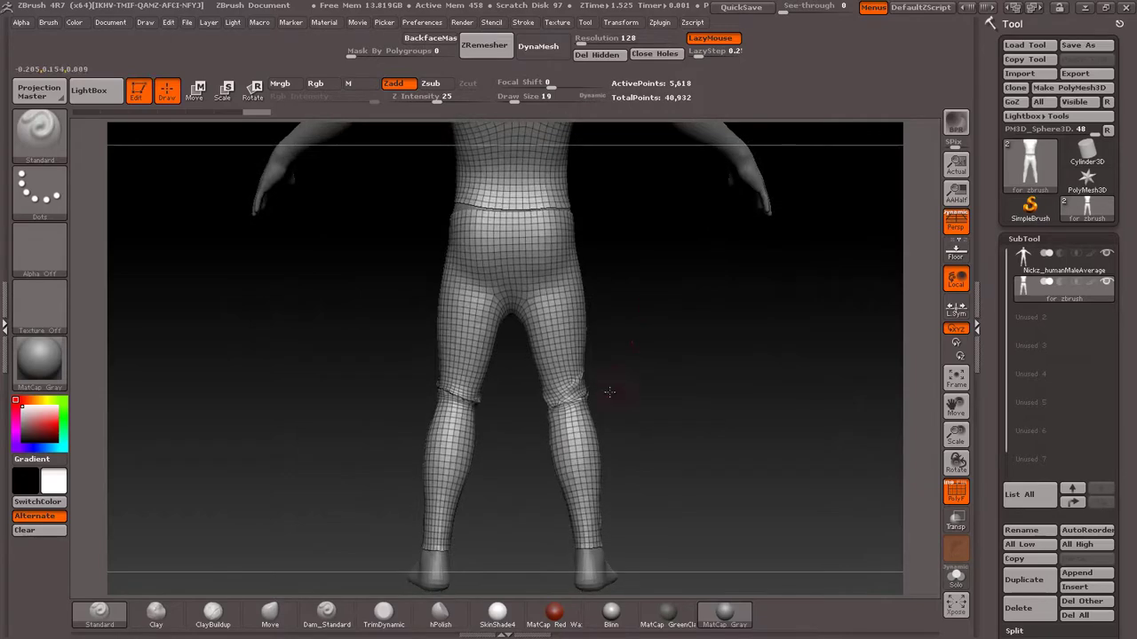
left_click_drag(609, 393, 880, 461)
left_click(956, 491)
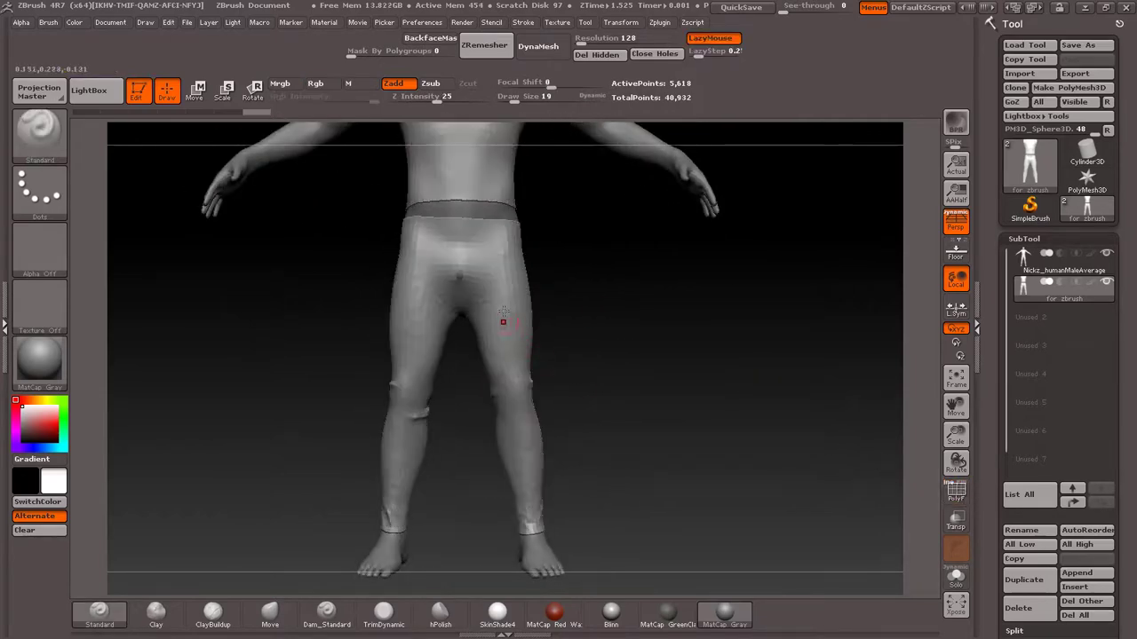
left_click_drag(503, 319, 296, 543)
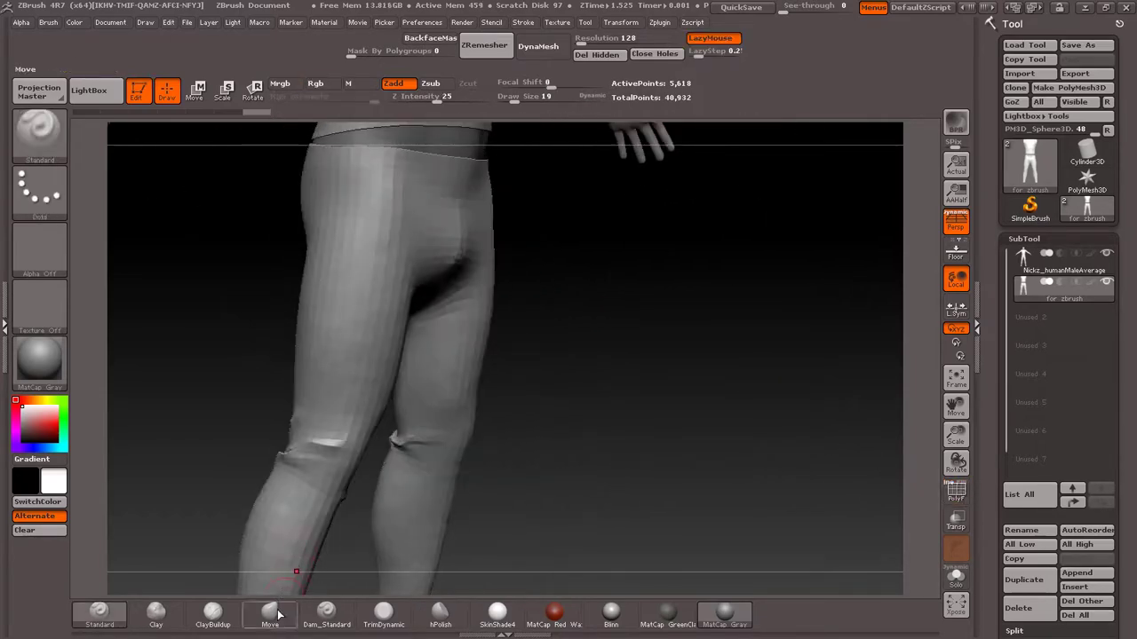
Step: Switch to the Move brush with a Draw Size of 32
left_click(270, 611)
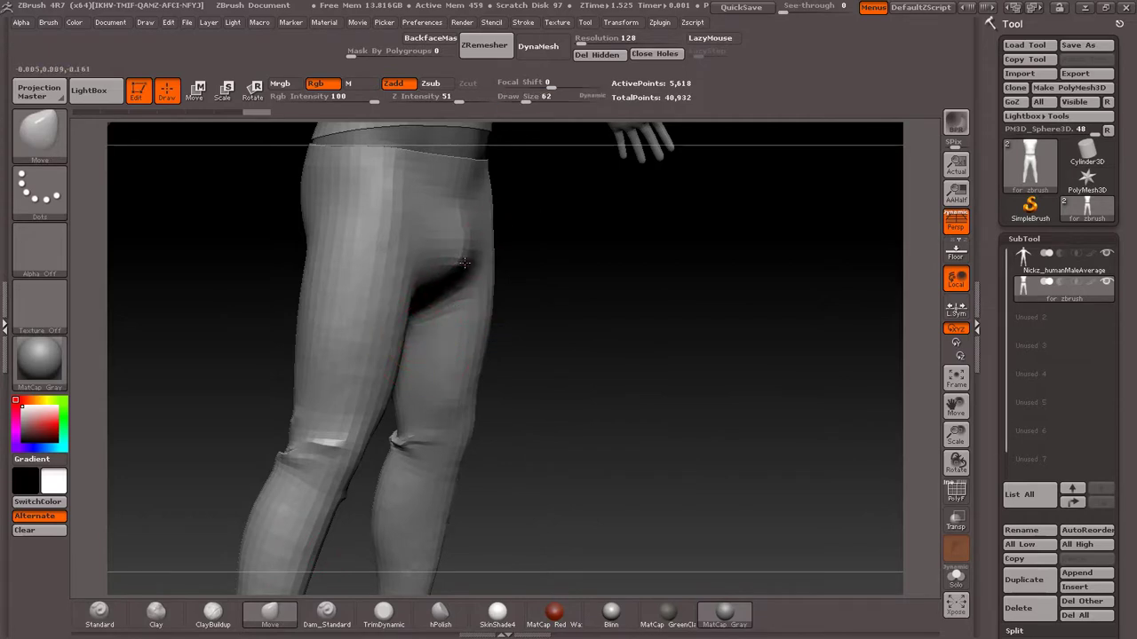
mouse_move(518, 385)
left_mouse_down("alt")
mouse_move(515, 437)
mouse_move(533, 394)
mouse_move(414, 311)
left_mouse_up("alt")
left_click_drag(621, 400, 621, 266, "alt")
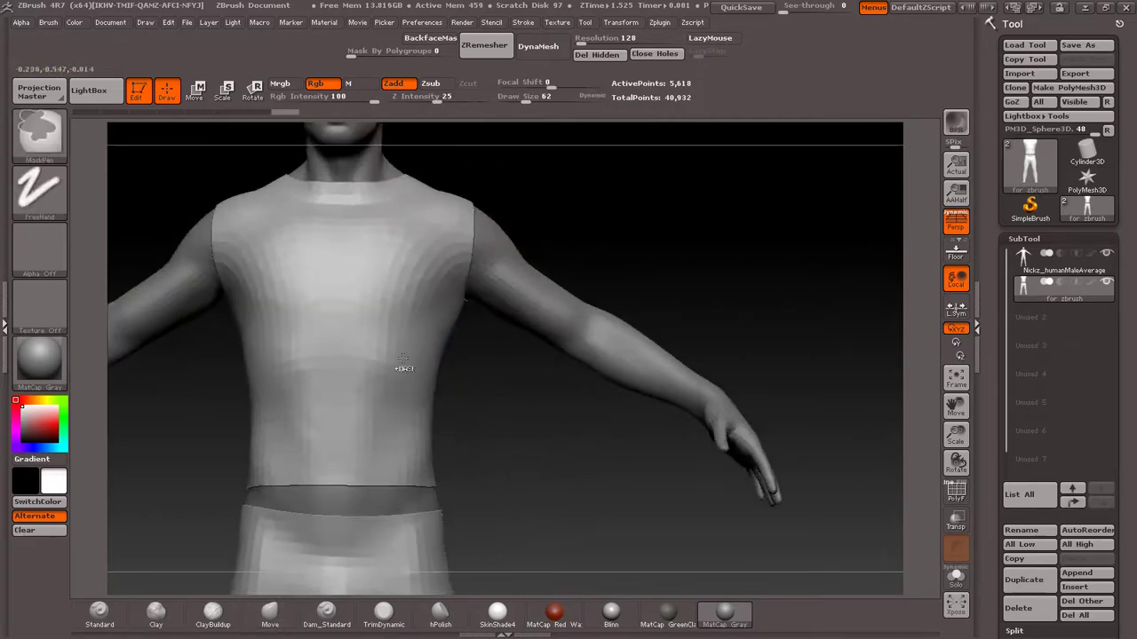
key("s")
left_click(382, 337)
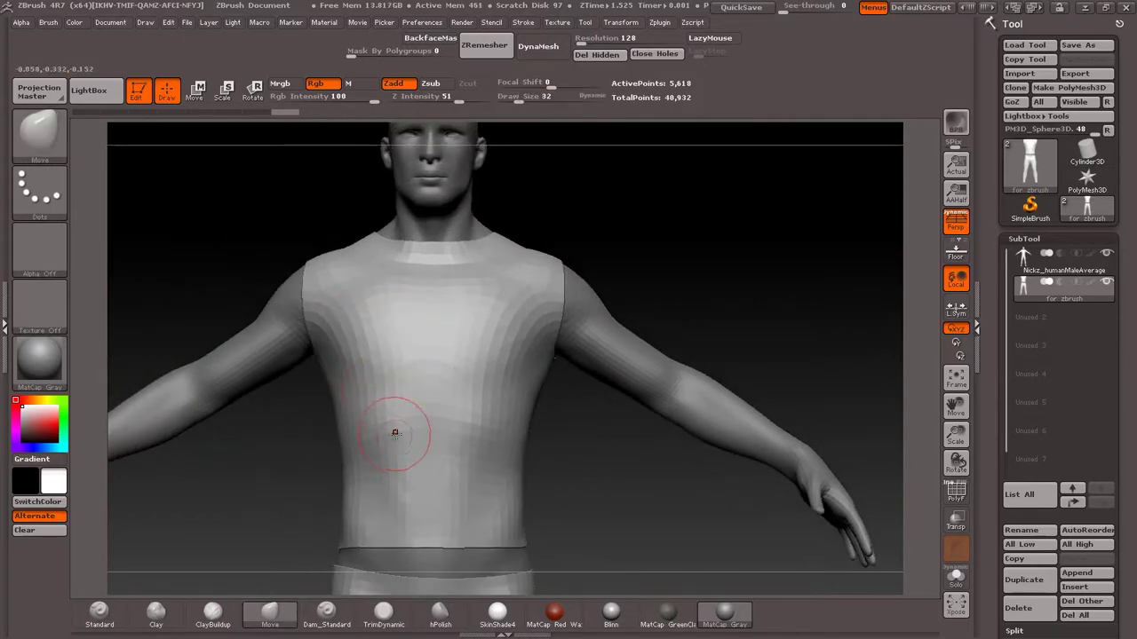
Step: Subdivide the clothing with Ctrl+D to 88,289 points and set Draw Size to 23
key("ctrl")
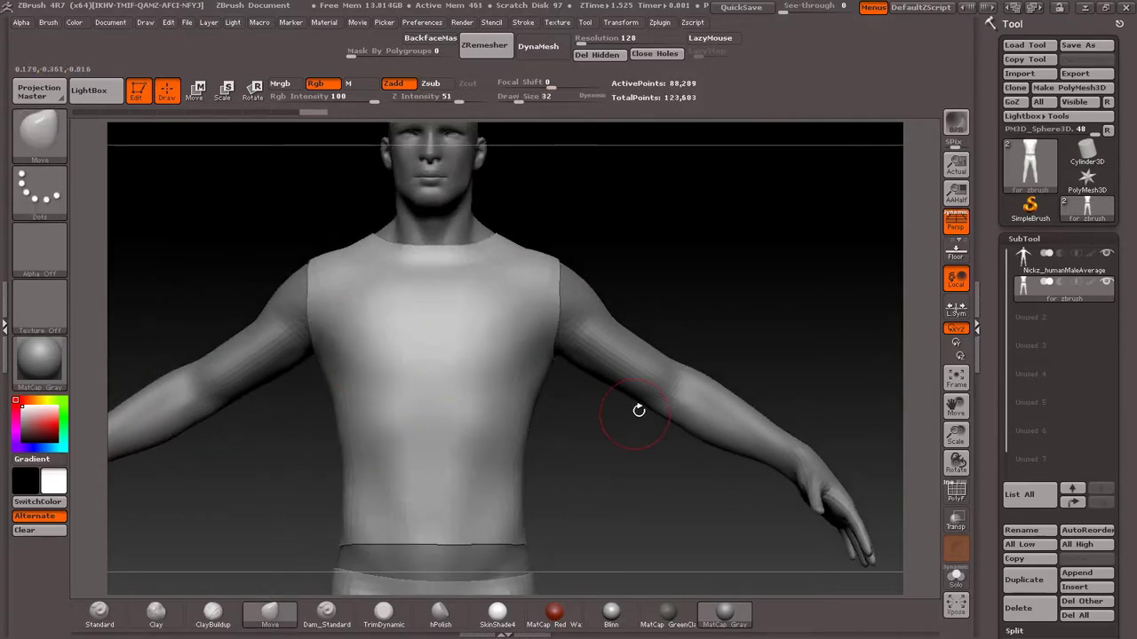
mouse_move(525, 507)
left_mouse_down("alt")
mouse_move(541, 295)
mouse_move(502, 404)
left_mouse_up("alt")
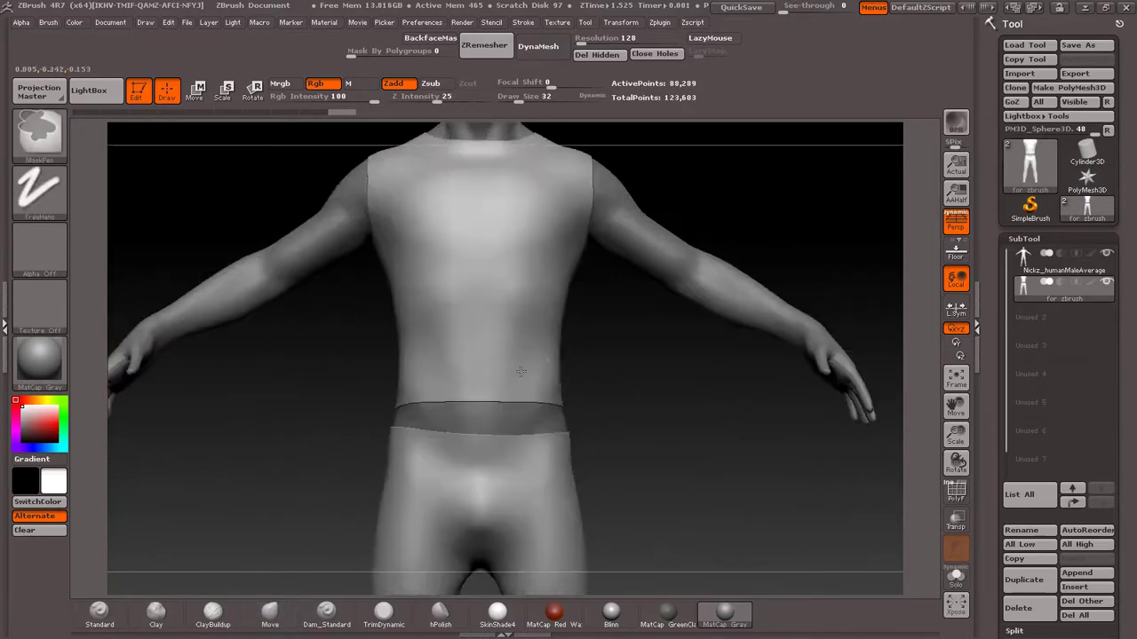
key("s")
left_click(499, 404)
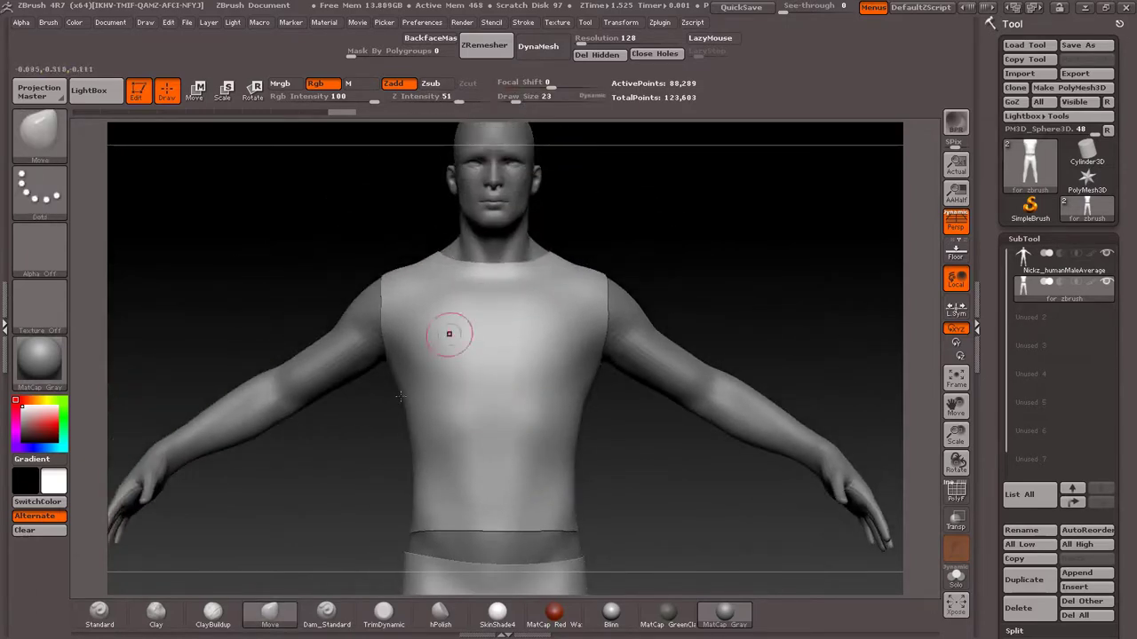
mouse_move(520, 482)
left_mouse_down("ctrl")
mouse_move(540, 451)
mouse_move(632, 393)
mouse_move(505, 406)
mouse_move(498, 430)
left_mouse_up("ctrl")
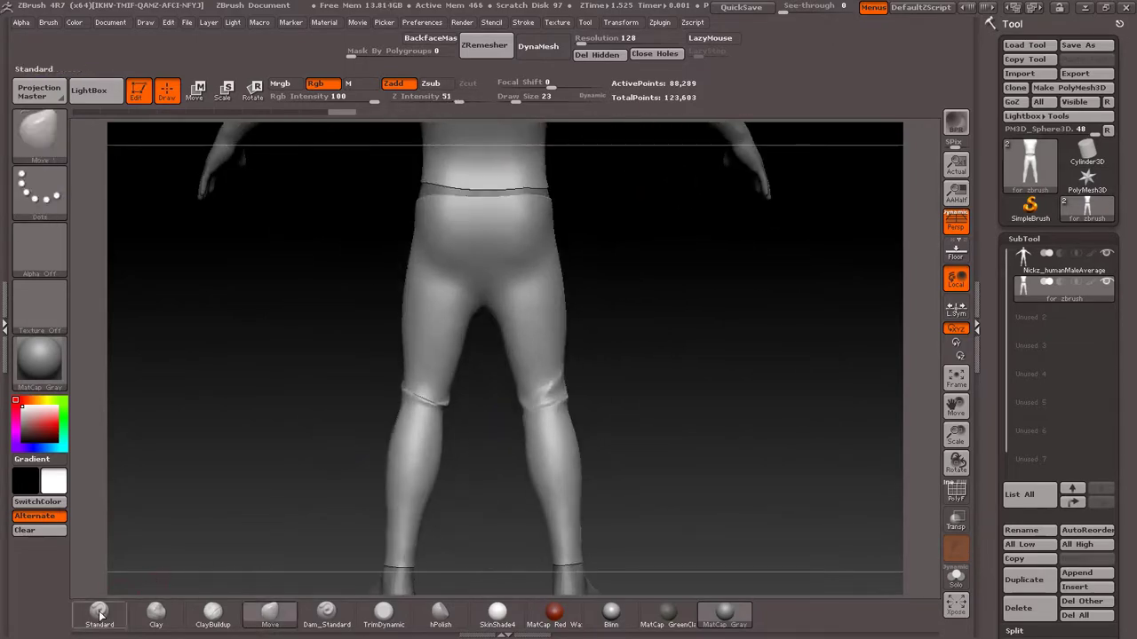
Step: Sculpt a fold on the left thigh with the Standard brush, then set Draw Size to 12
key("b")
key("s")
key("t")
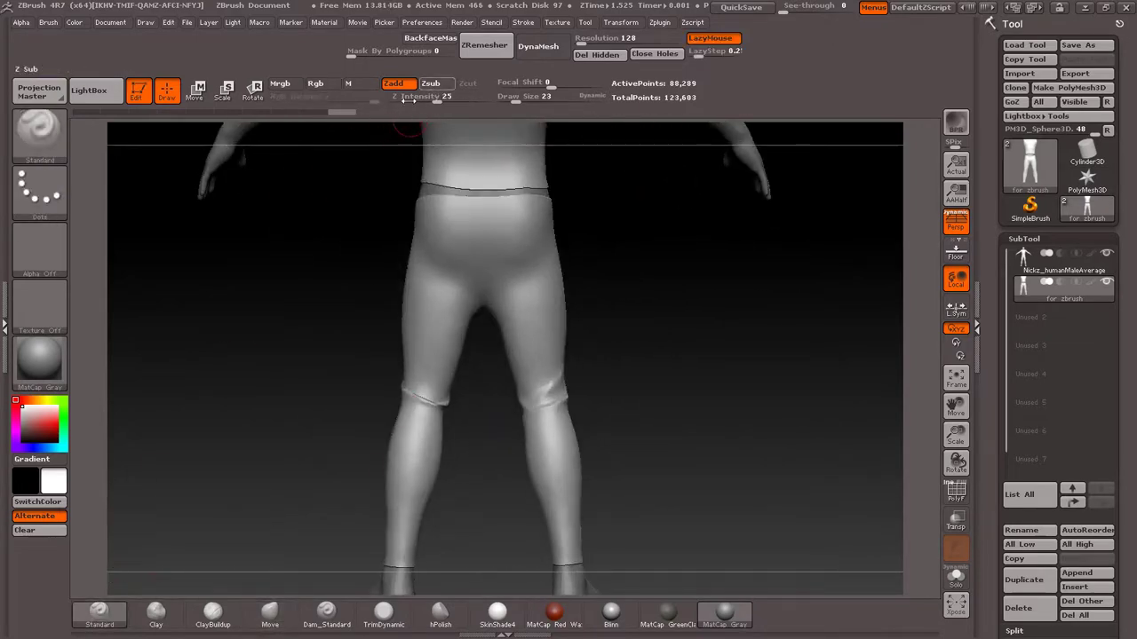
key("ctrl")
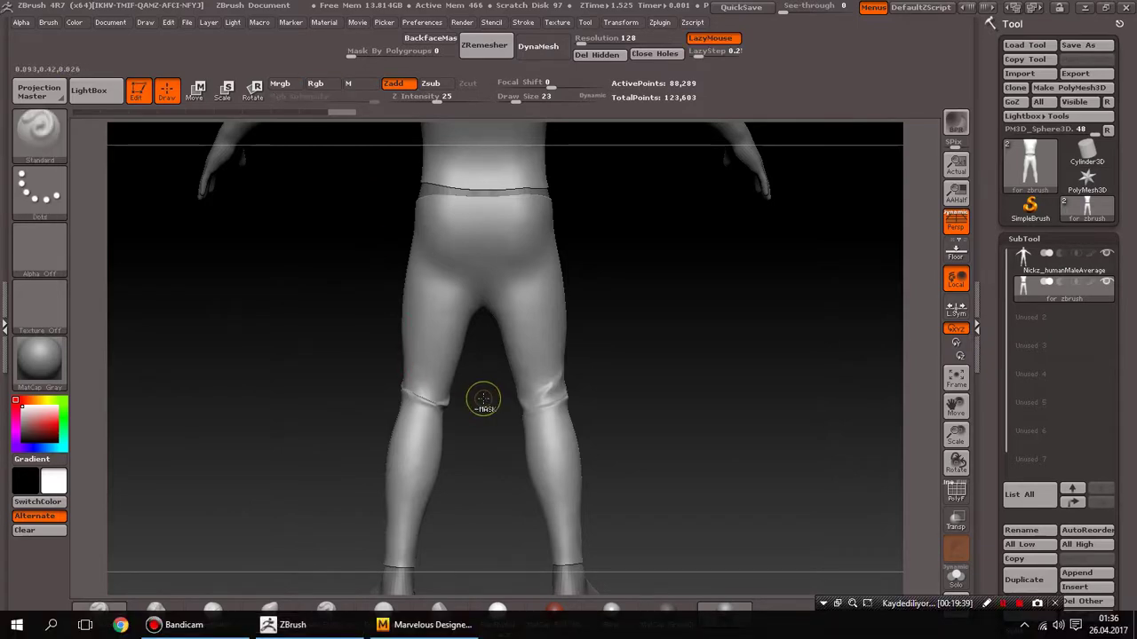
left_click_drag(483, 400, 440, 325, "ctrl")
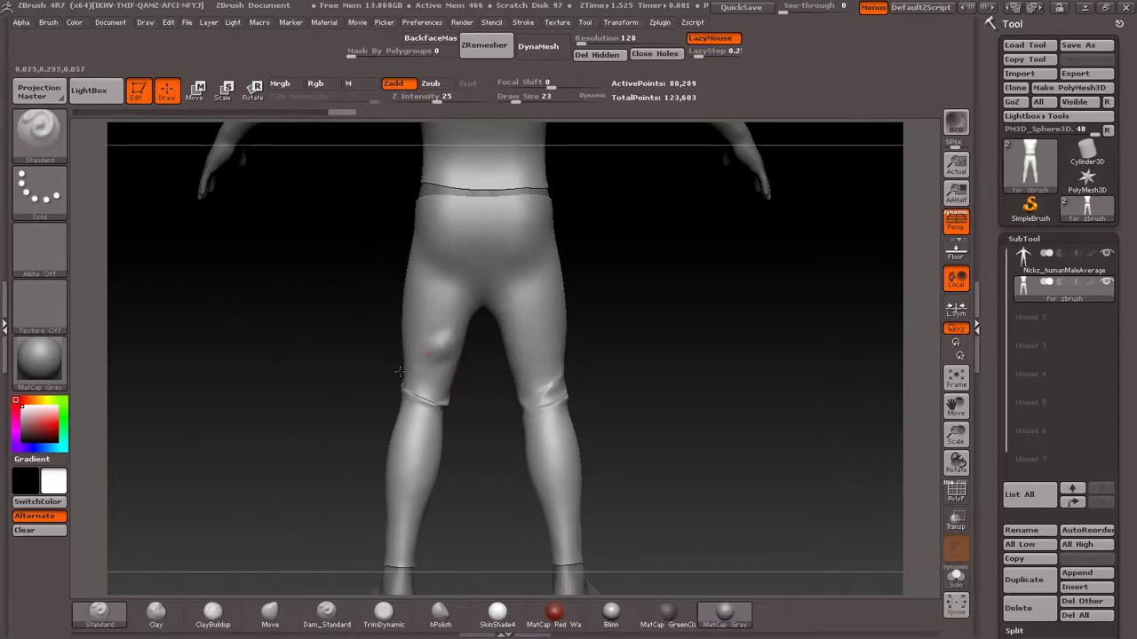
left_click(693, 40)
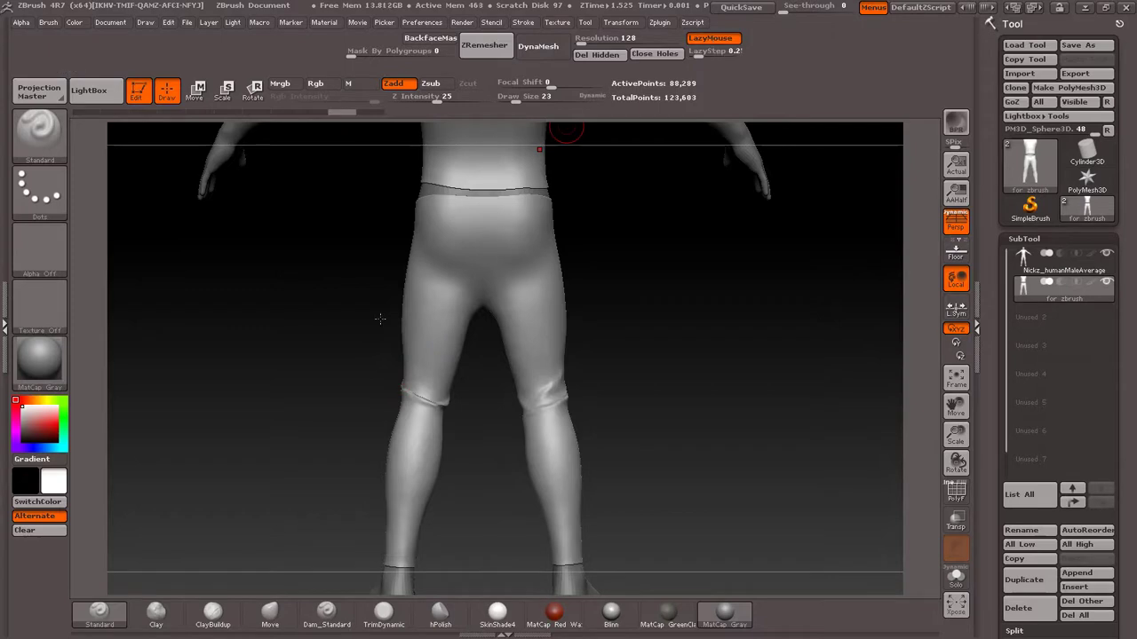
key("s")
left_click(410, 344)
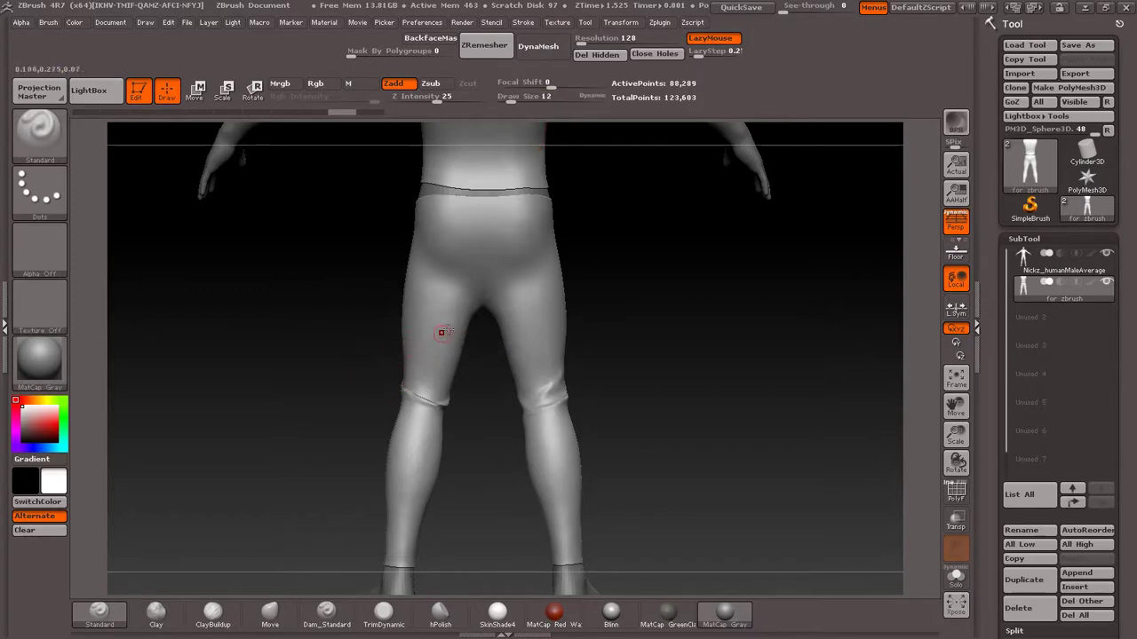
Step: Undo the thigh strokes and sculpt a diagonal crease on the right thigh at size 11
key("ctrl+z")
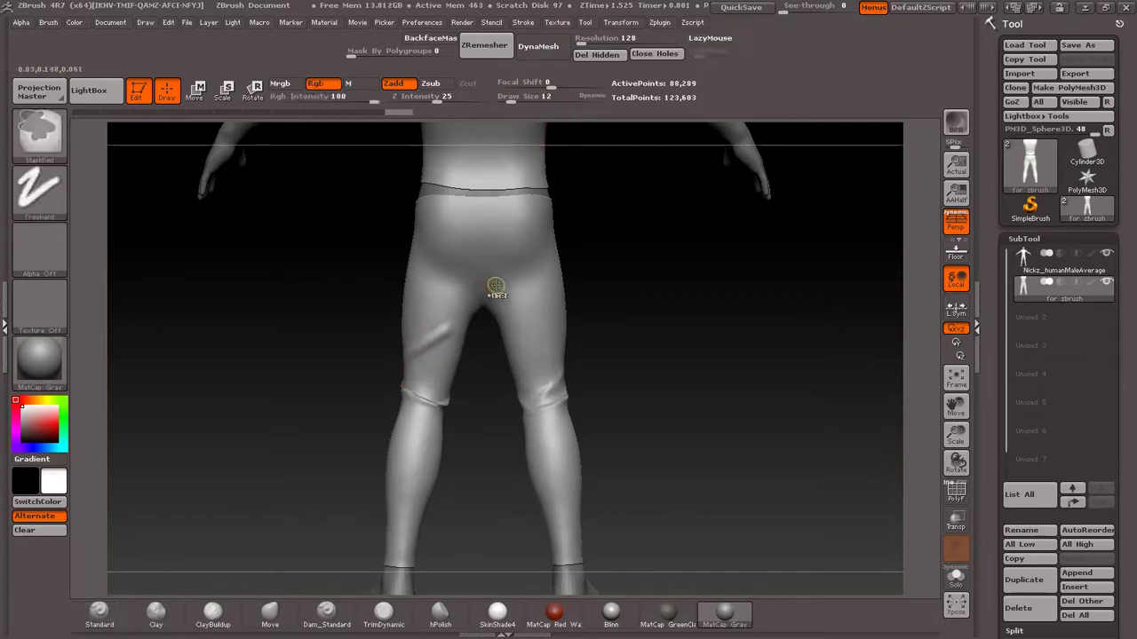
key("ctrl+z")
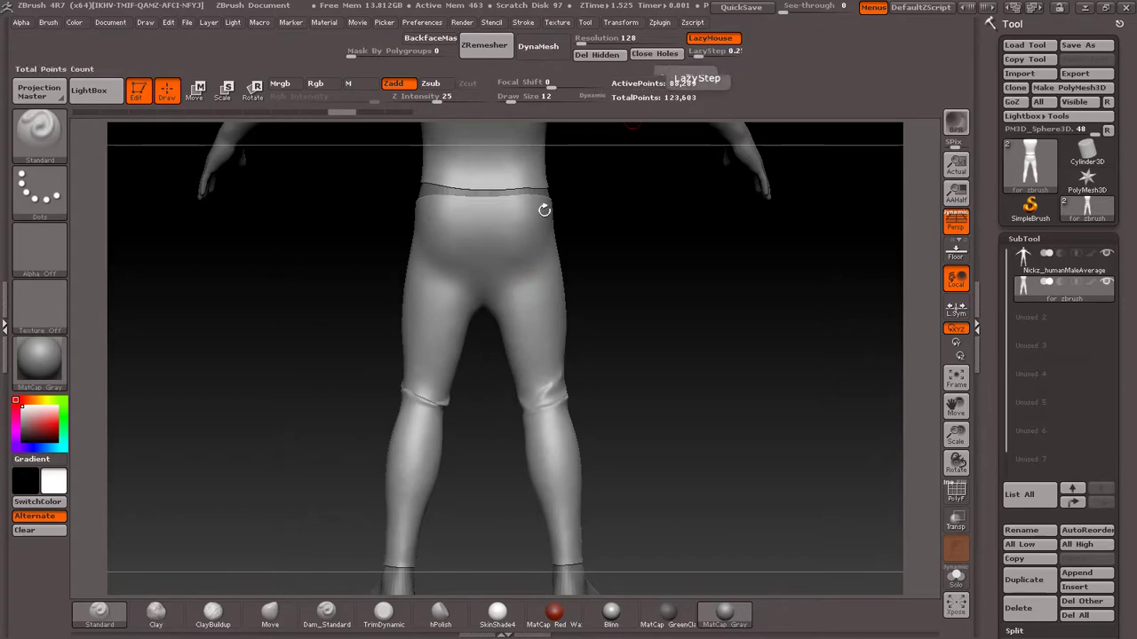
key("s")
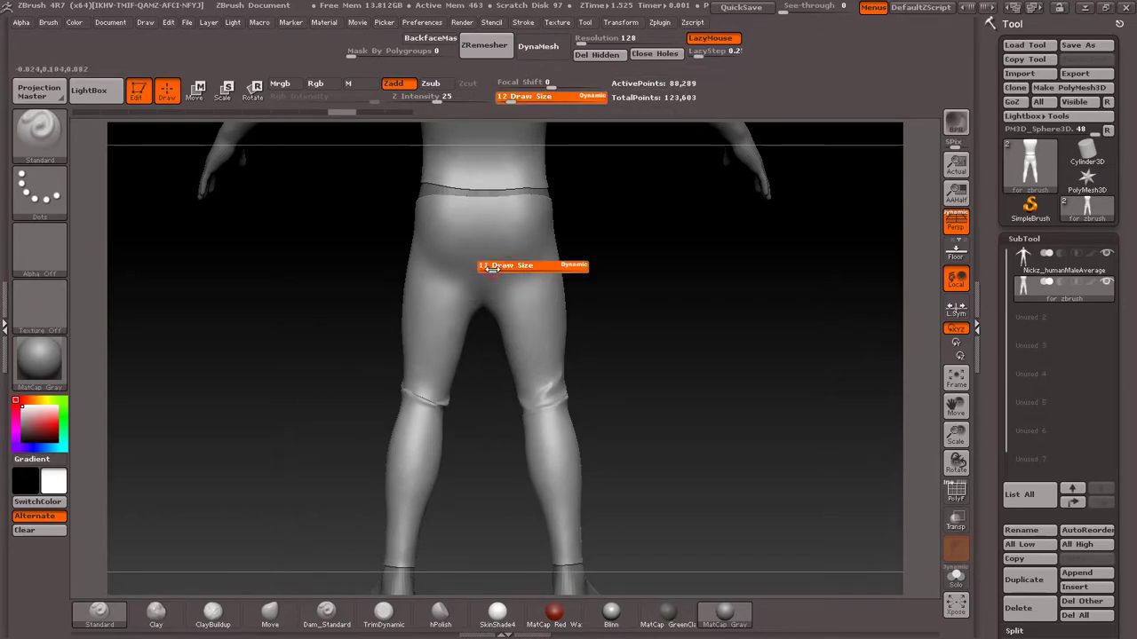
left_click(491, 267)
mouse_move(558, 247)
left_mouse_down()
mouse_move(517, 293)
mouse_move(556, 260)
left_mouse_up()
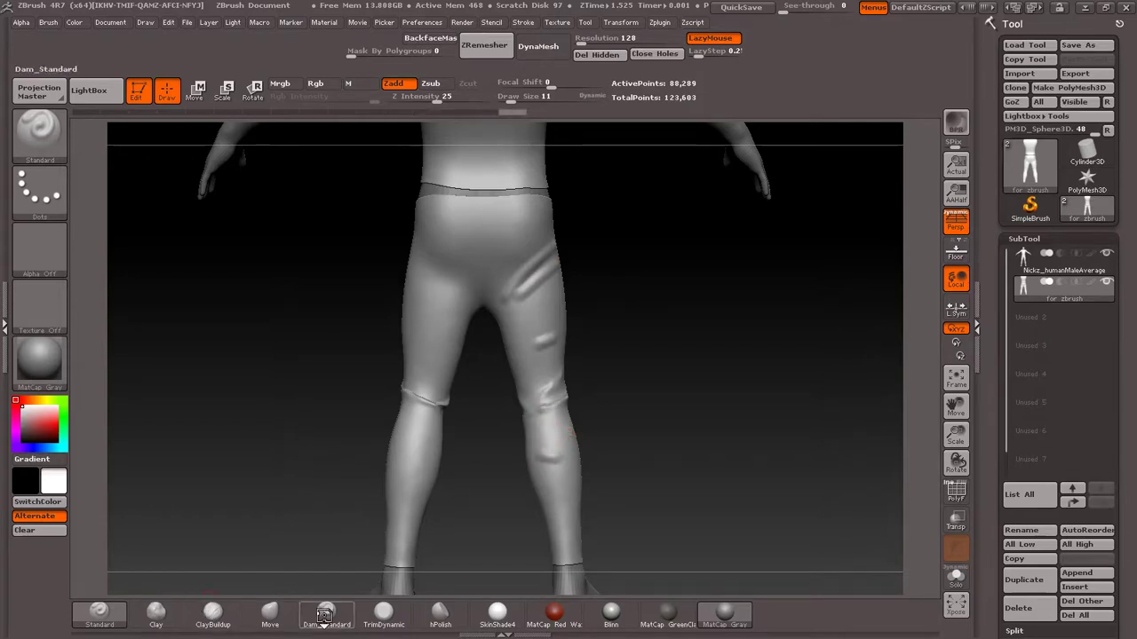
Step: Switch to Dam_Standard in Zsub mode at Z intensity 33 and turn the model to the front
left_click(326, 613)
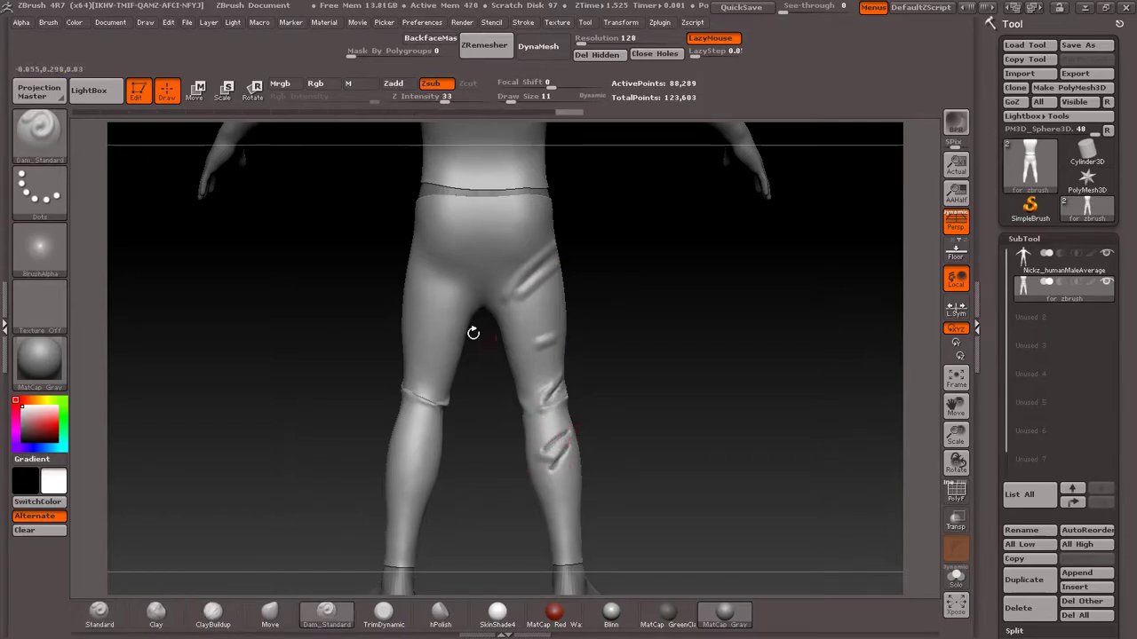
key("ctrl+z")
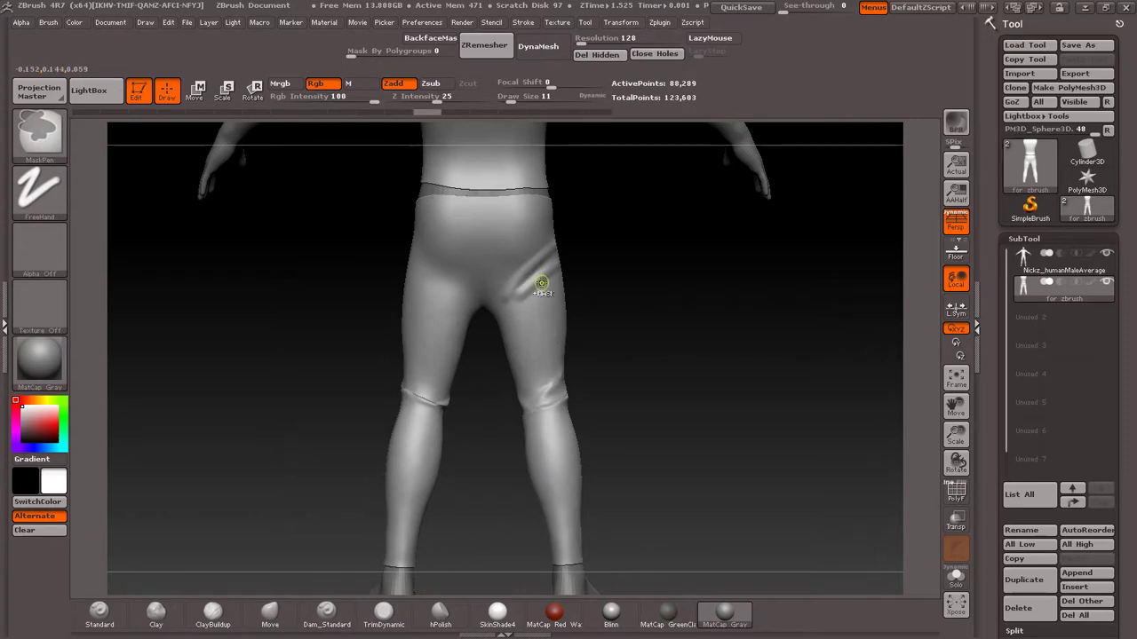
left_click_drag(645, 418, 635, 375, "alt")
left_click(327, 613)
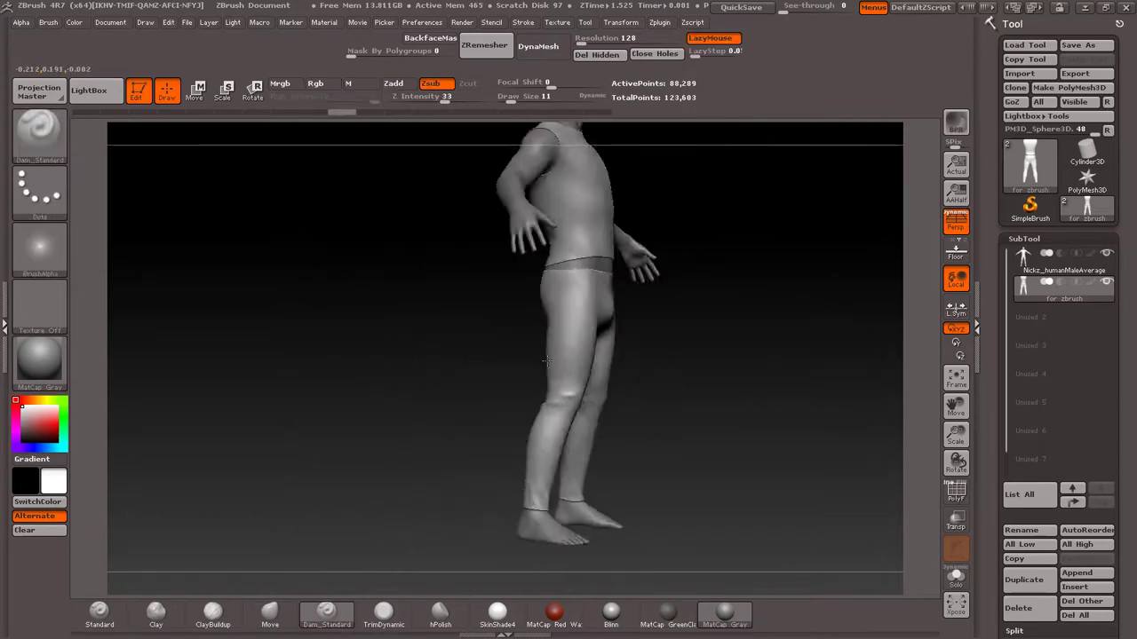
left_click_drag(799, 373, 540, 357)
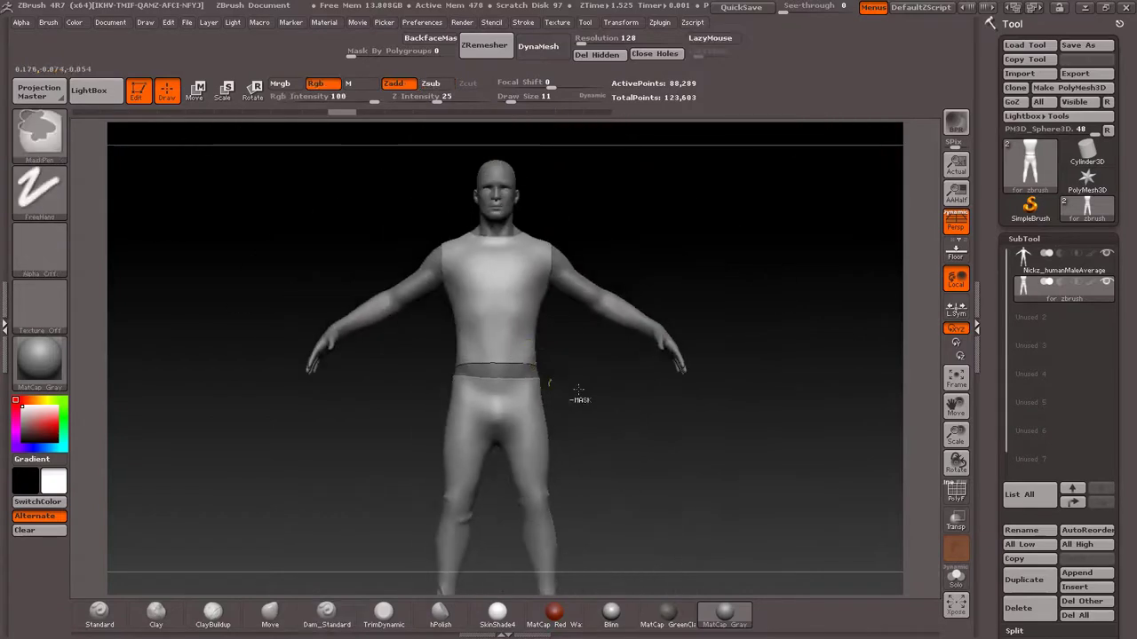
left_click_drag(592, 389, 595, 388)
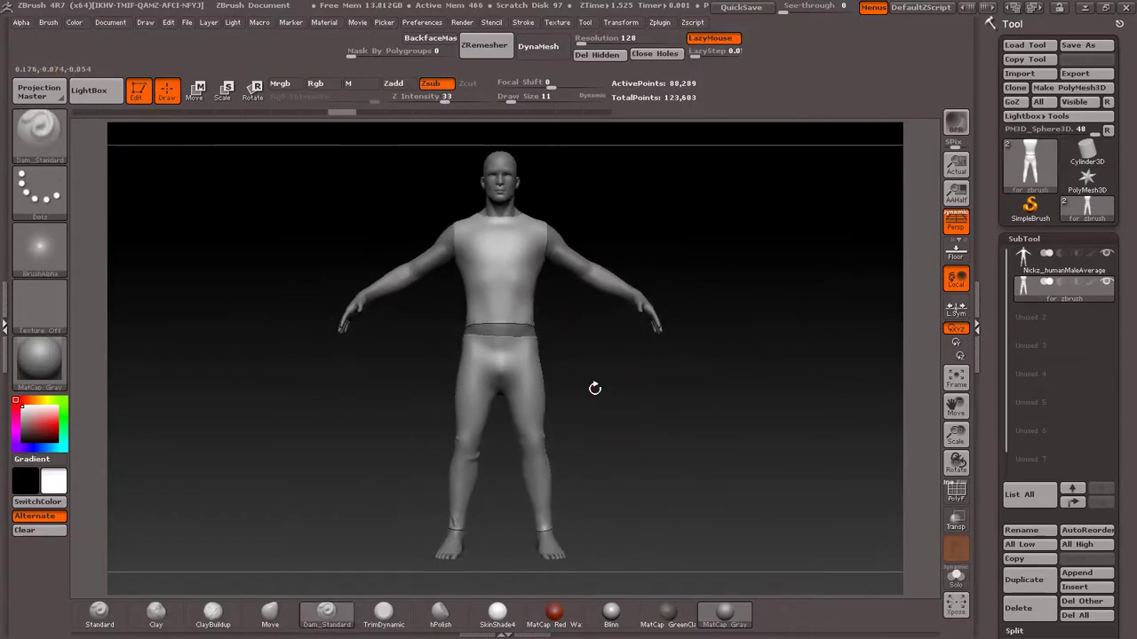